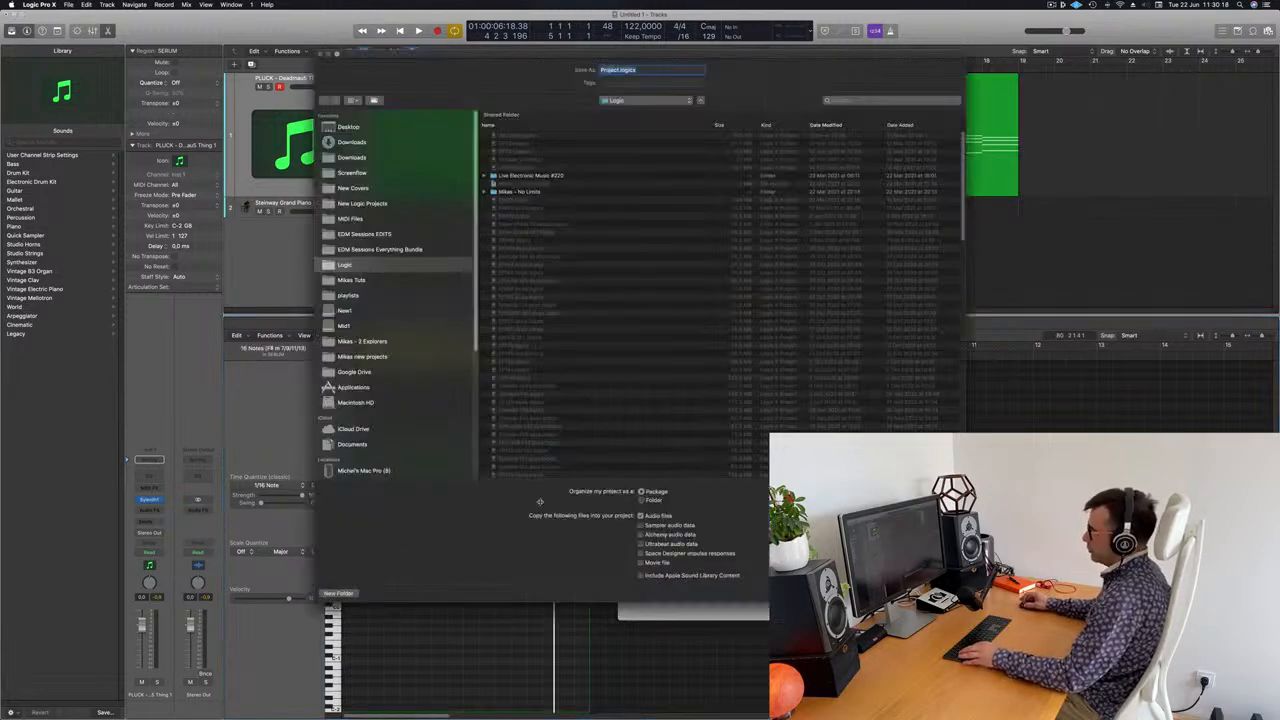
Cancel saving the project and shorten all chord notes in the first SERUM region to short stabs
key(Escape)
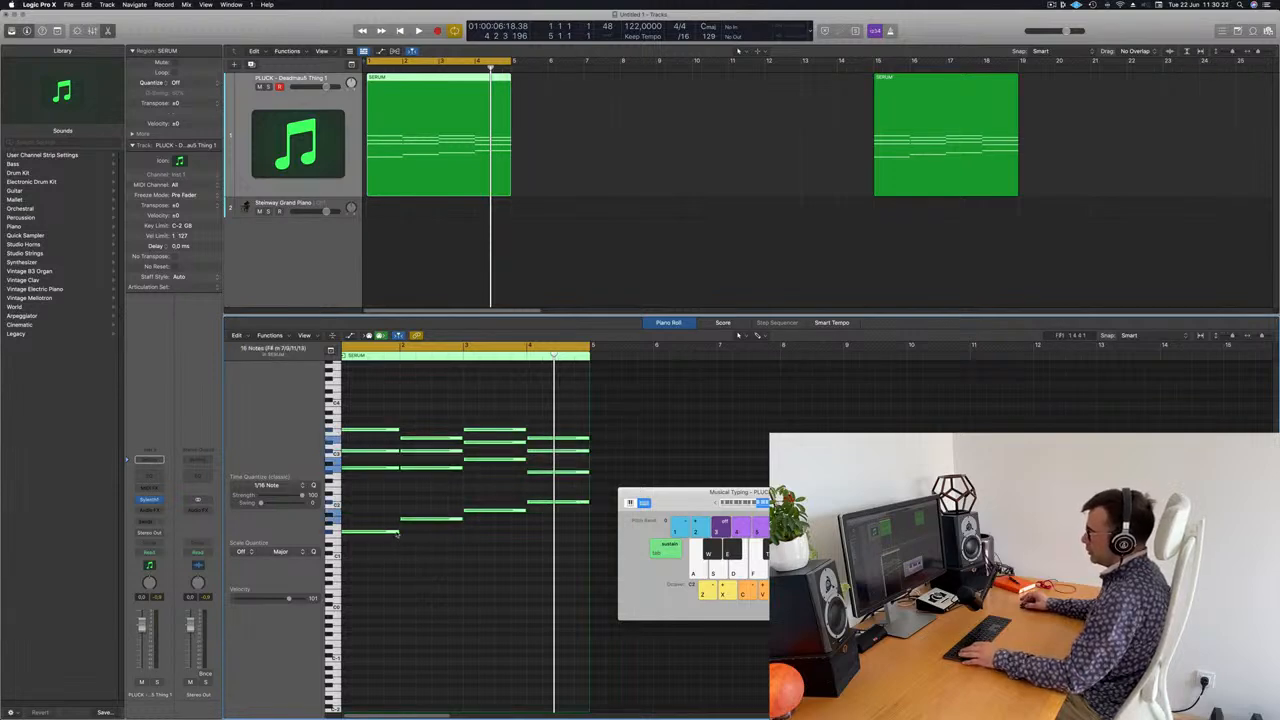
drag(397, 531, 348, 540)
scroll(360, 541, right, 3)
scroll(388, 450, left, 5)
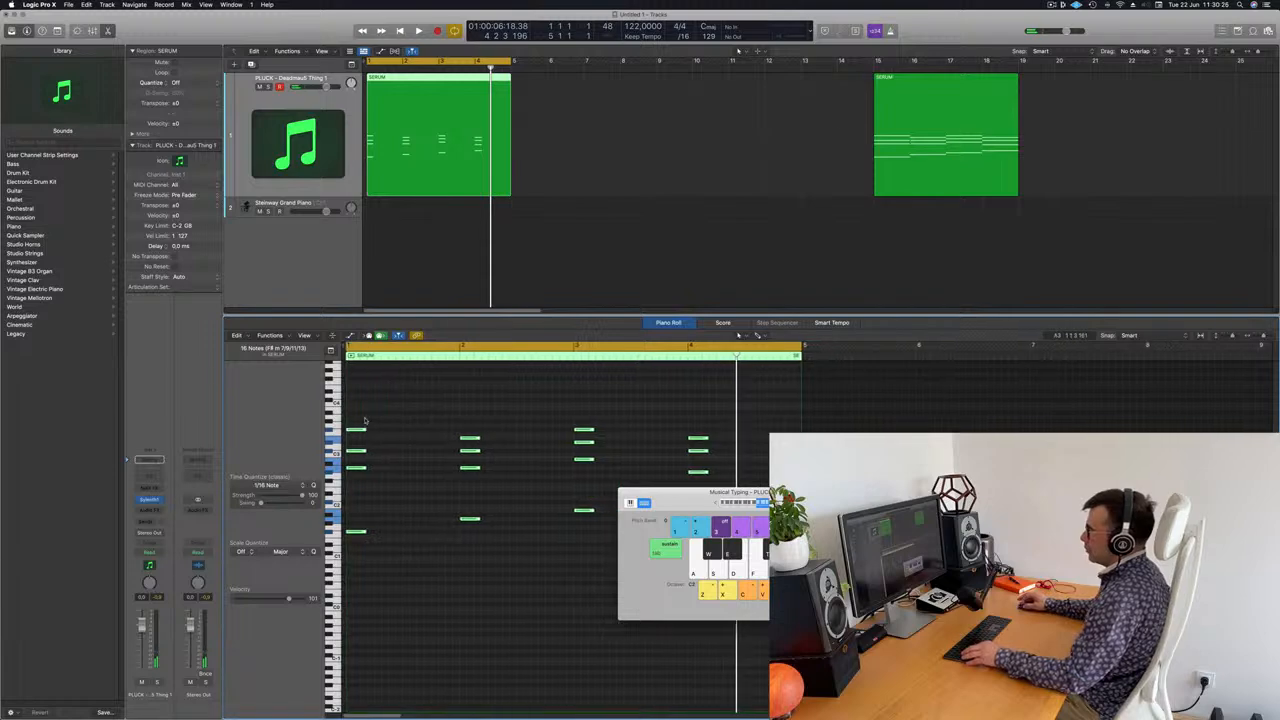
Duplicate the chord stabs twice so each bar of the SERUM region starts with four consecutive hits
drag(358, 431, 395, 432)
key(super+a)
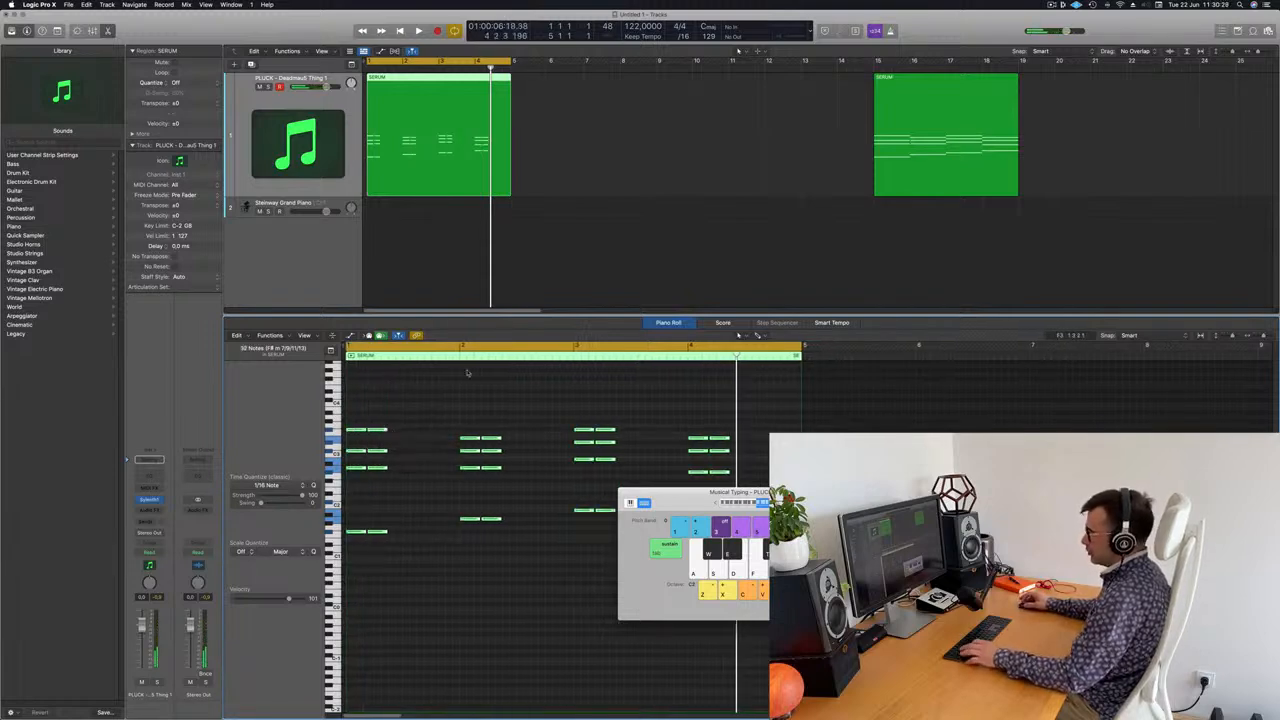
click(357, 431)
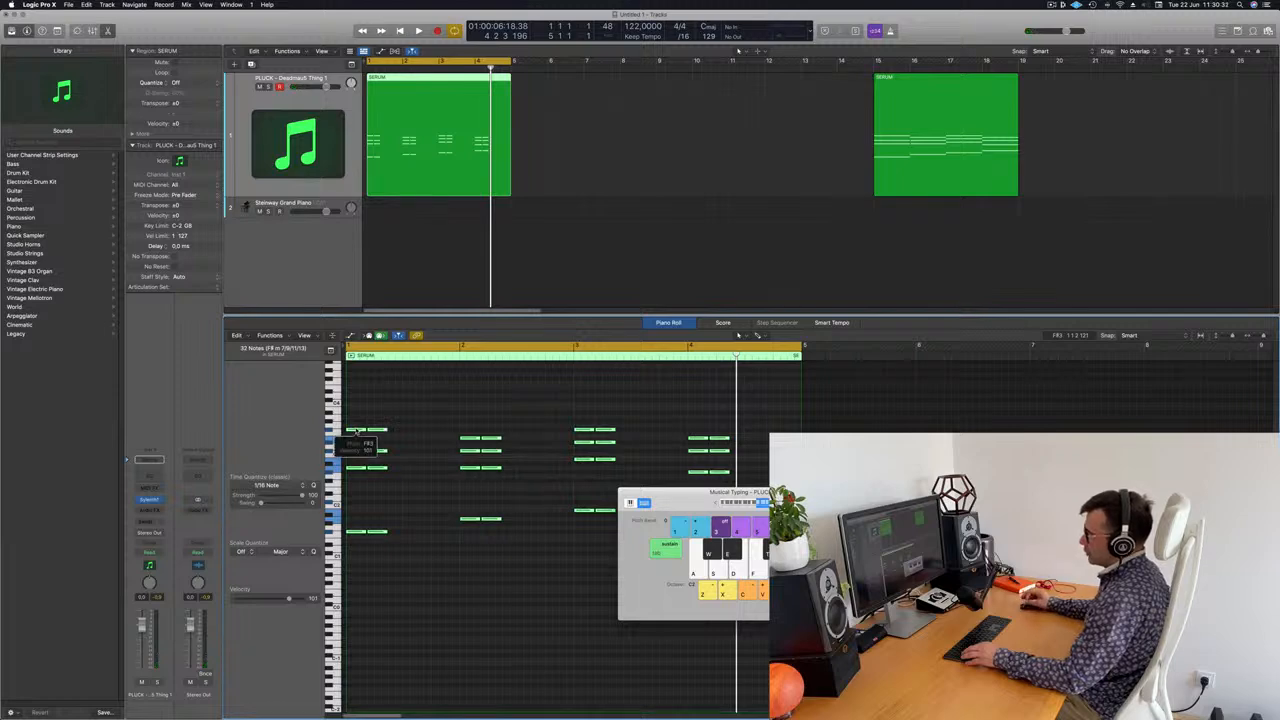
drag(358, 432, 402, 433)
key(space)
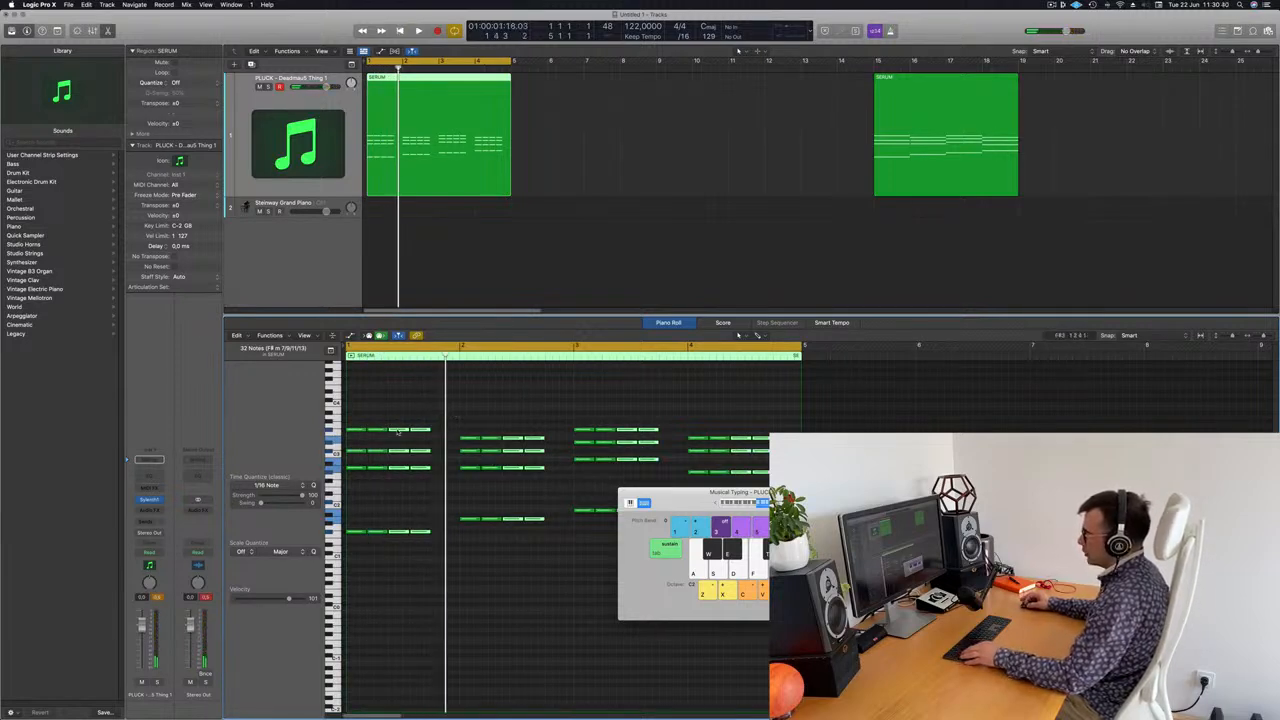
Copy the last two stabs of each chord to the end of its bar and play the four-bar loop
drag(397, 432, 494, 422)
key(space)
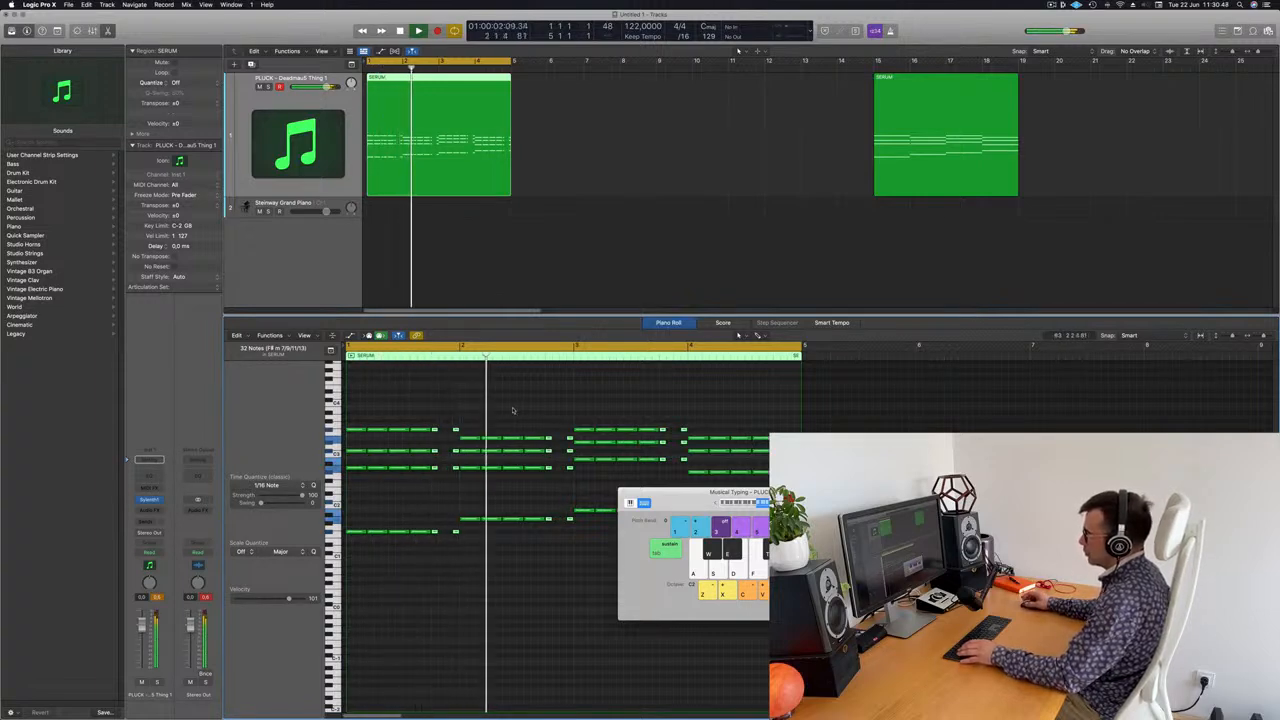
scroll(507, 408, down, 5)
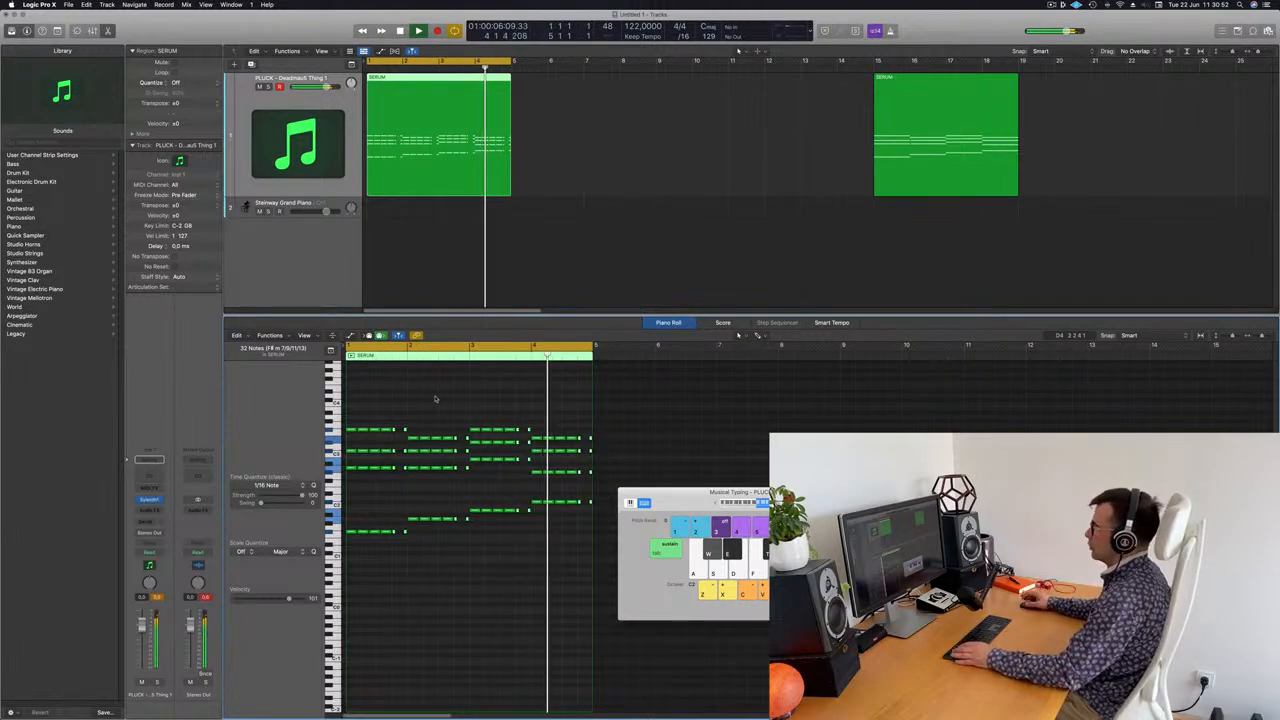
click(658, 181)
key(space)
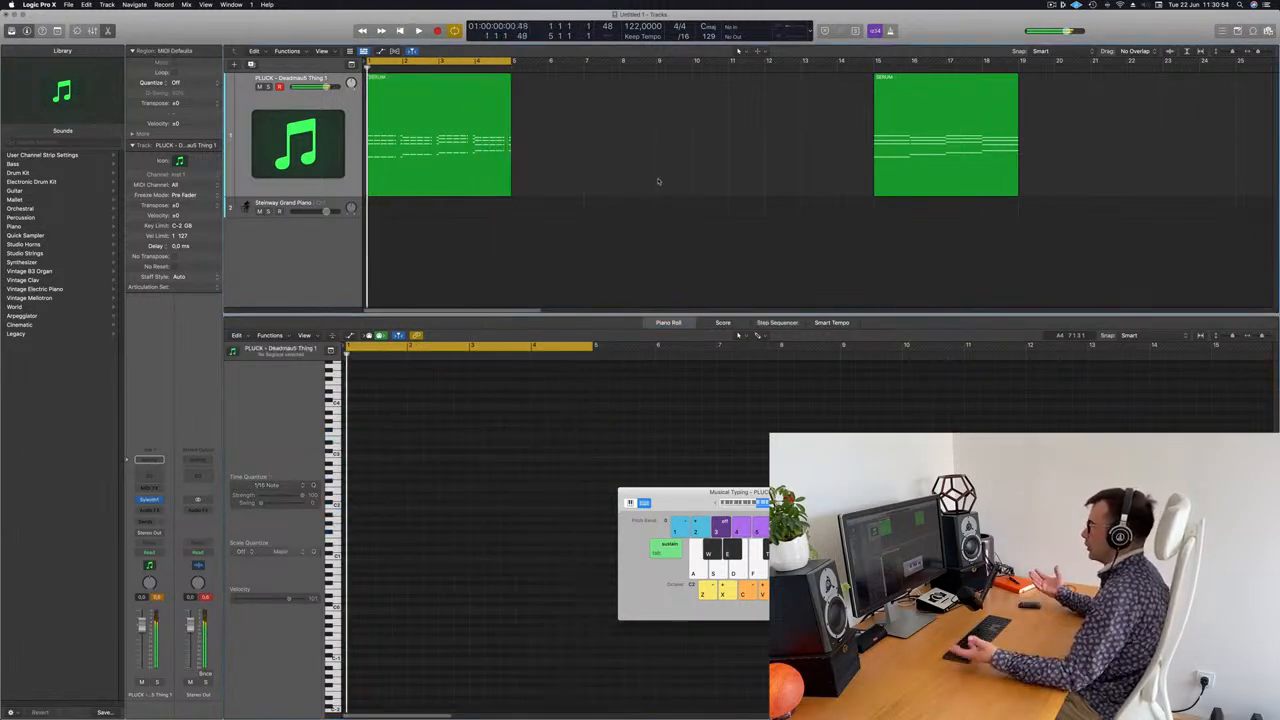
Replace the instrument on the Steinway Grand Piano track with Drum Machine Designer
click(316, 206)
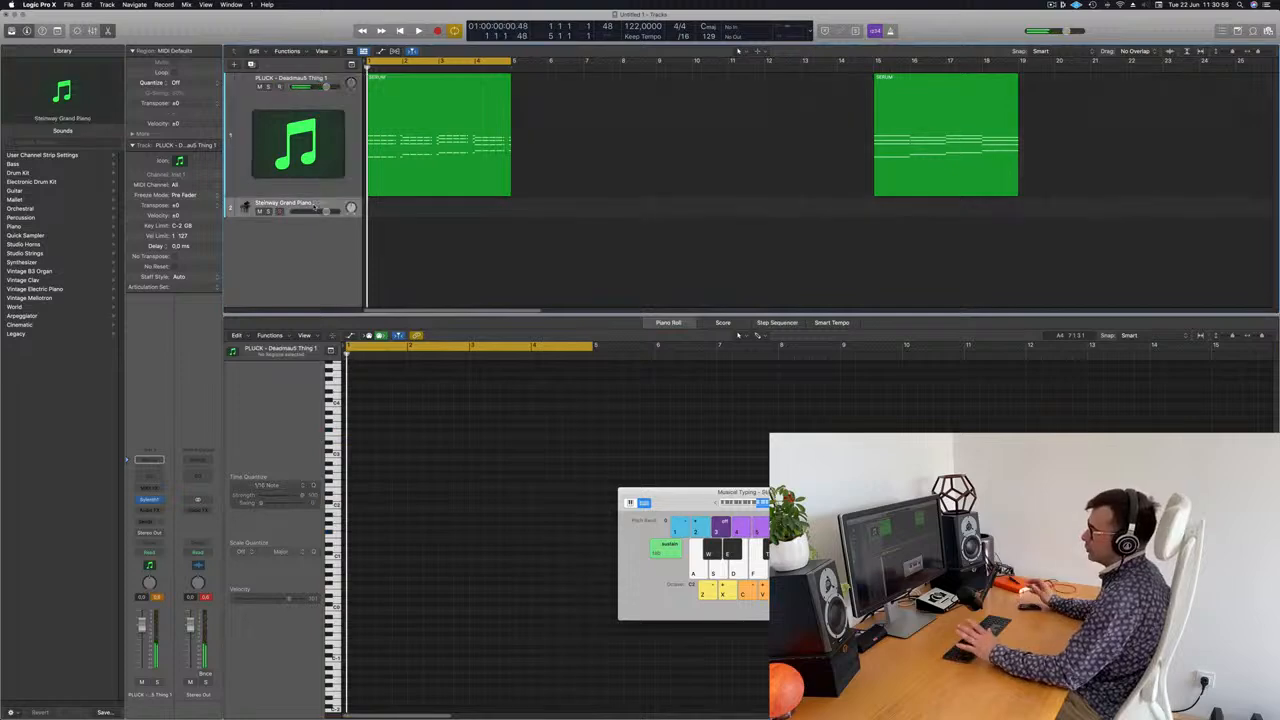
click(162, 484)
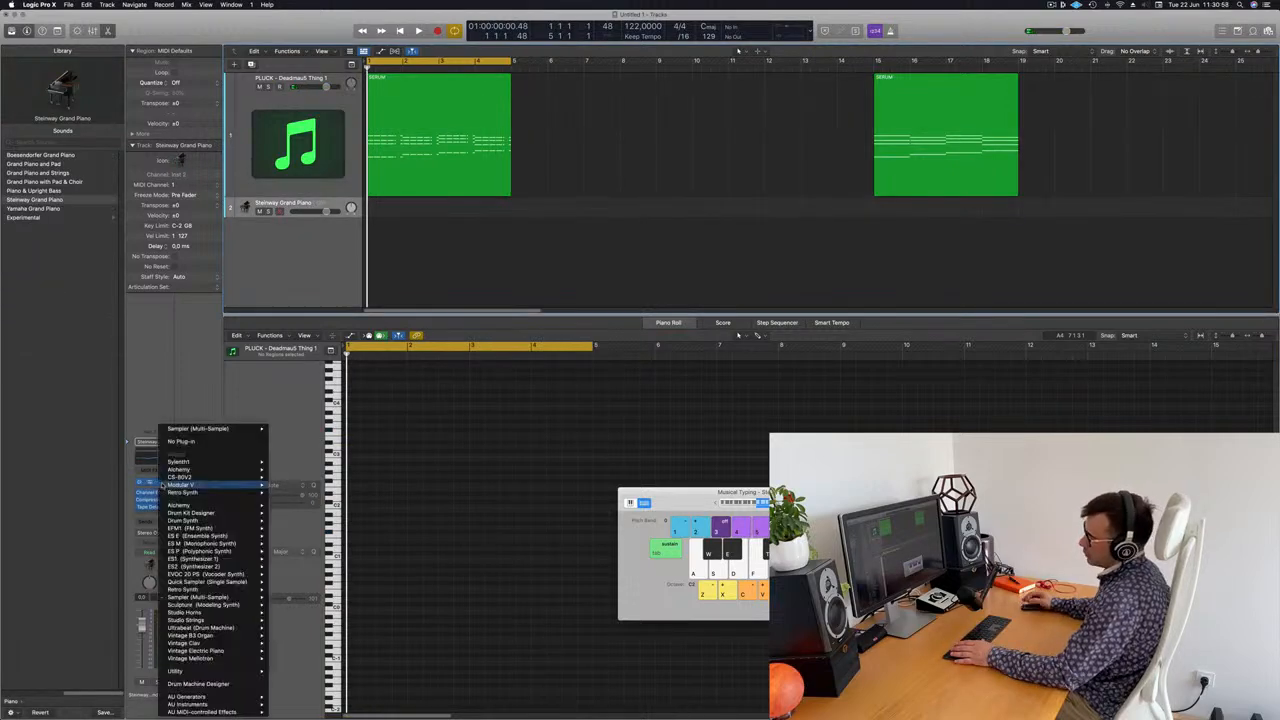
click(199, 684)
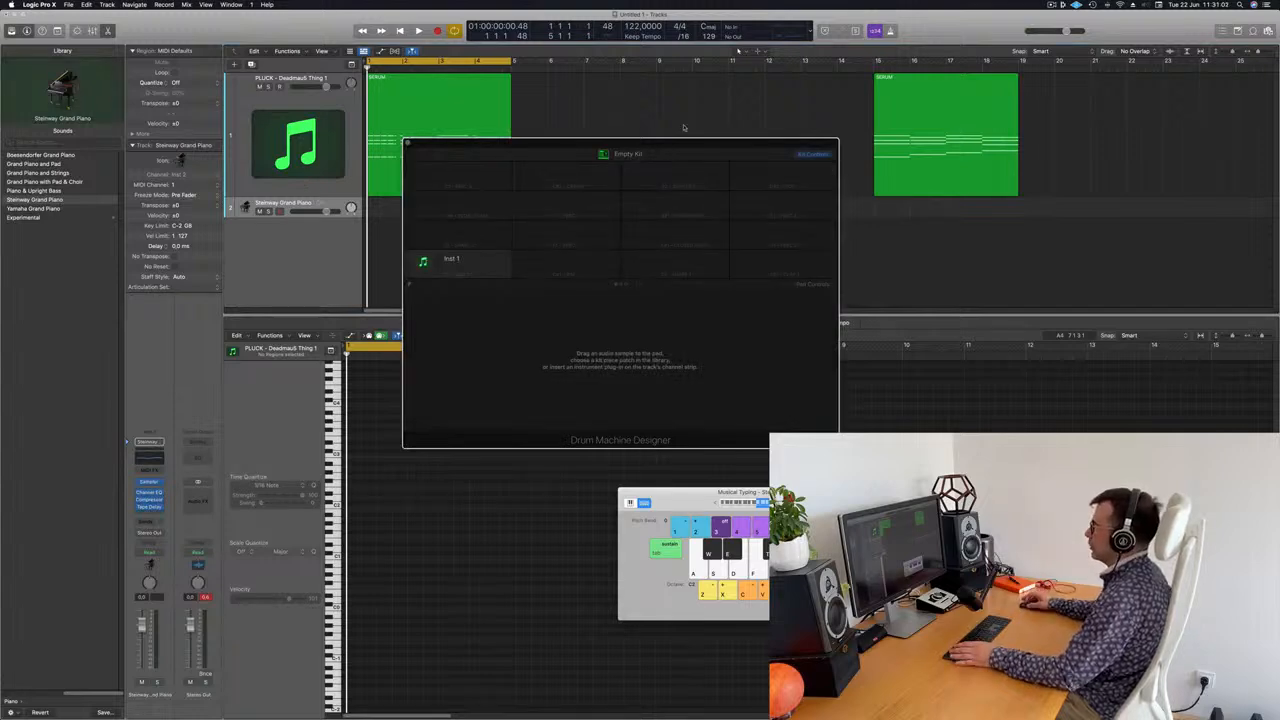
Load the Deep Tech kit on the Empty Kit track and move the drum machine window off the arrangement
click(320, 185)
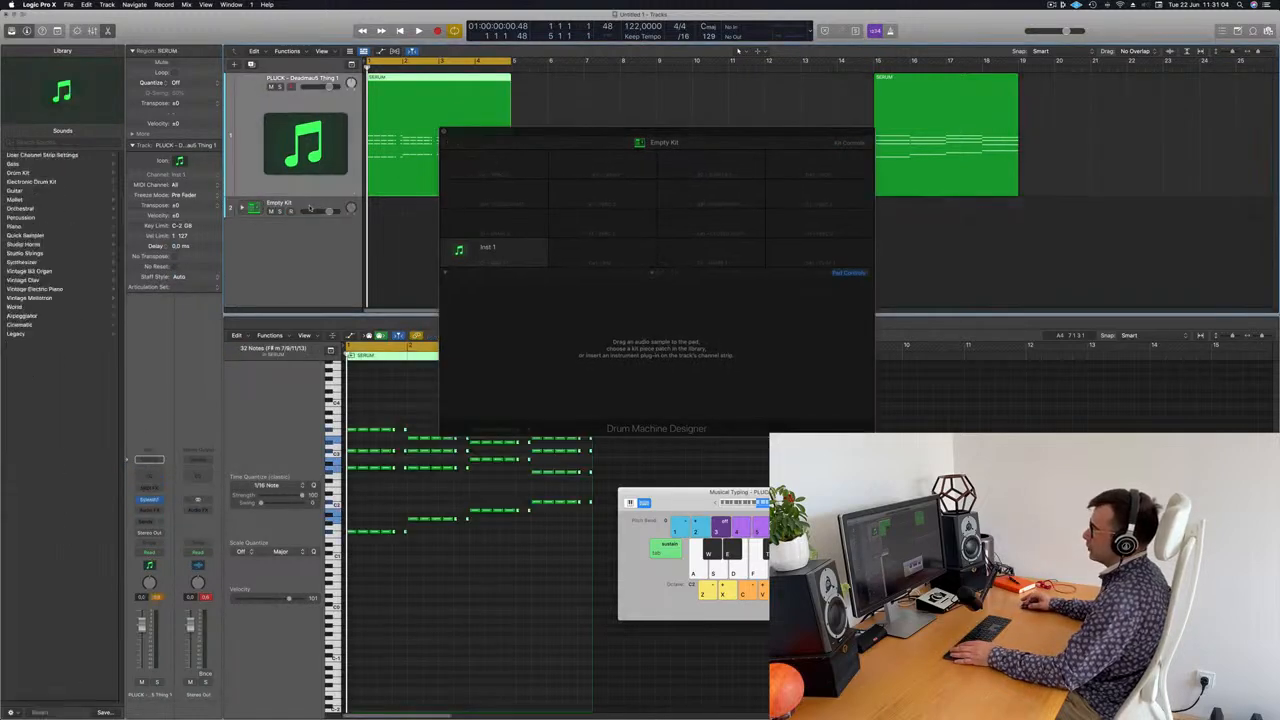
click(310, 207)
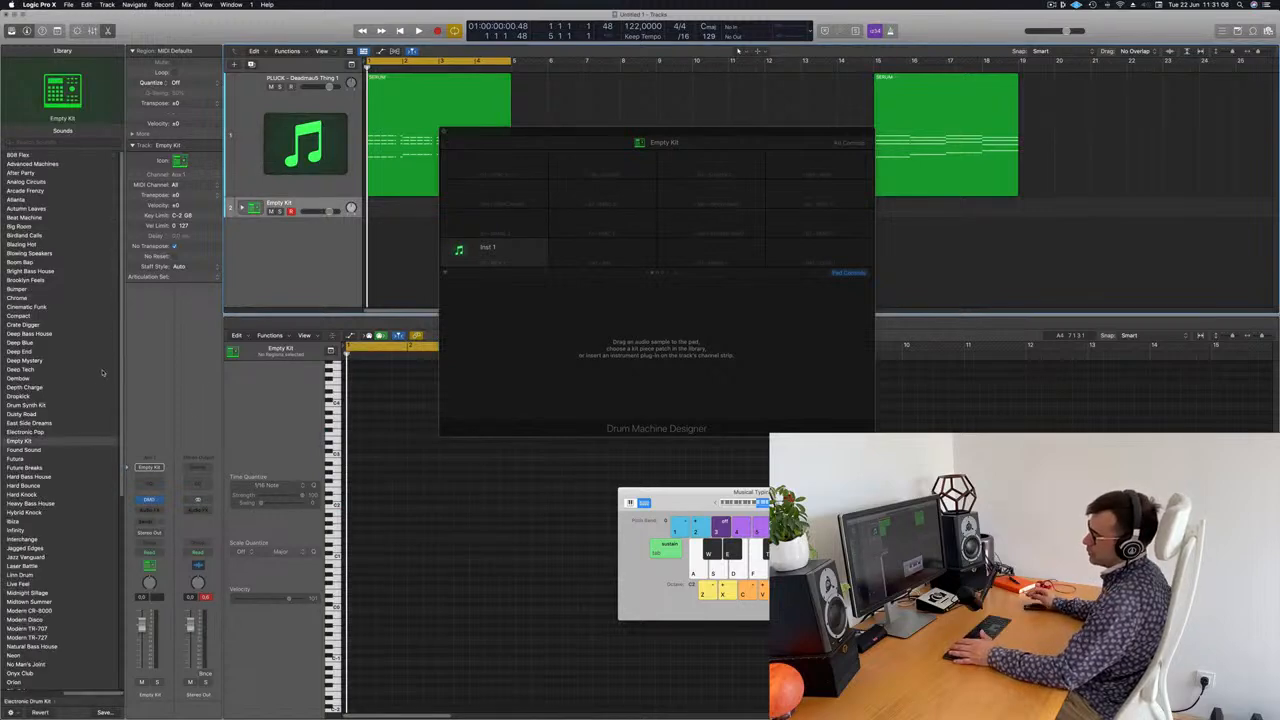
click(20, 370)
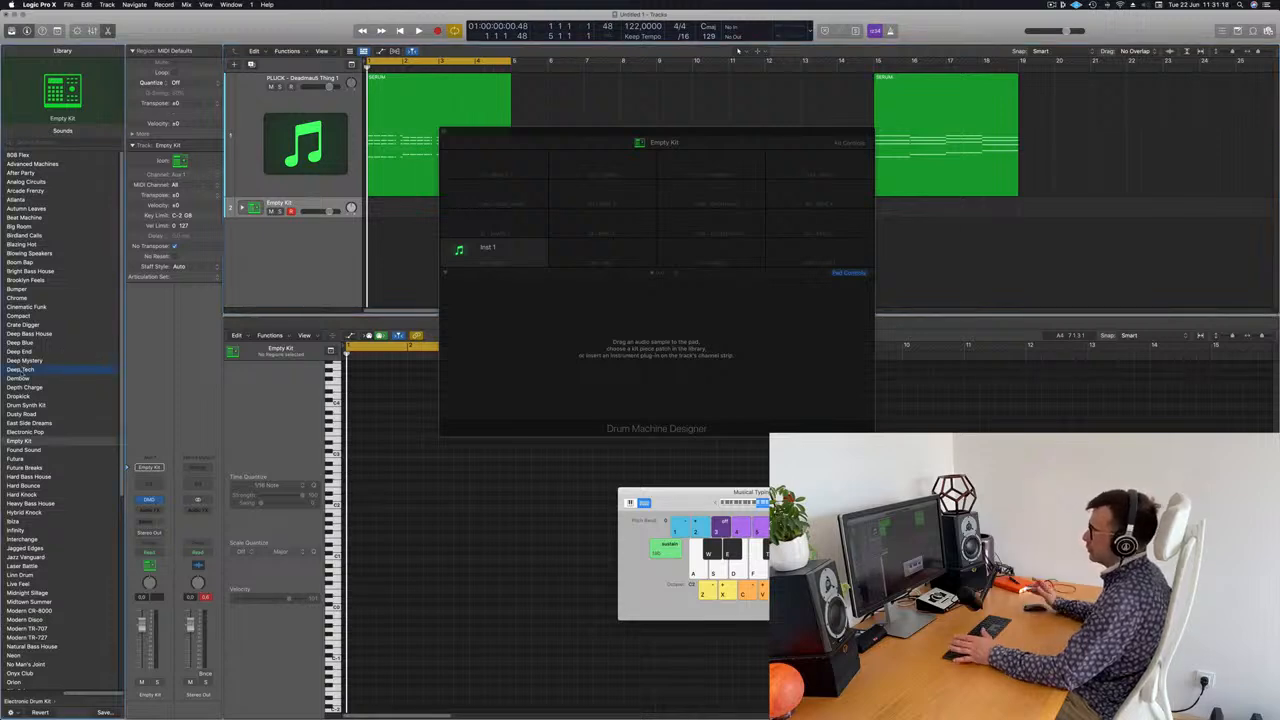
drag(551, 146, 775, 220)
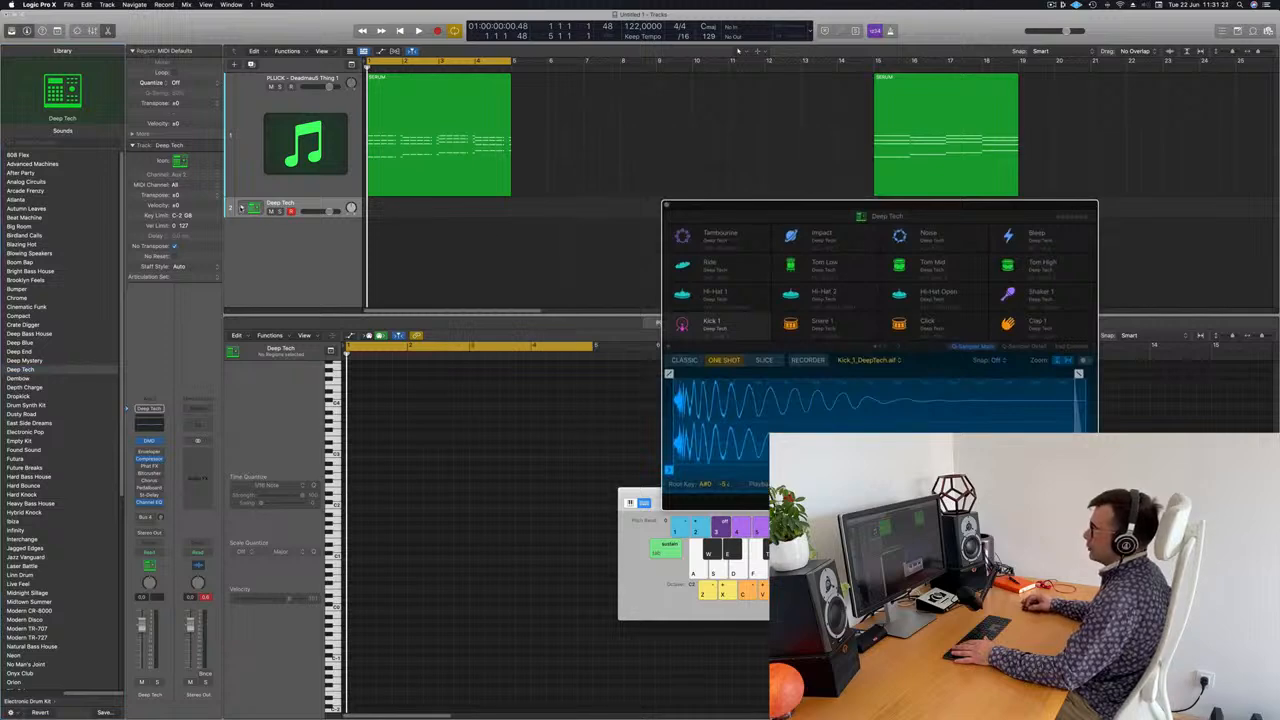
Play the chord loop and lower the volume of the pluck track
click(438, 97)
key(space)
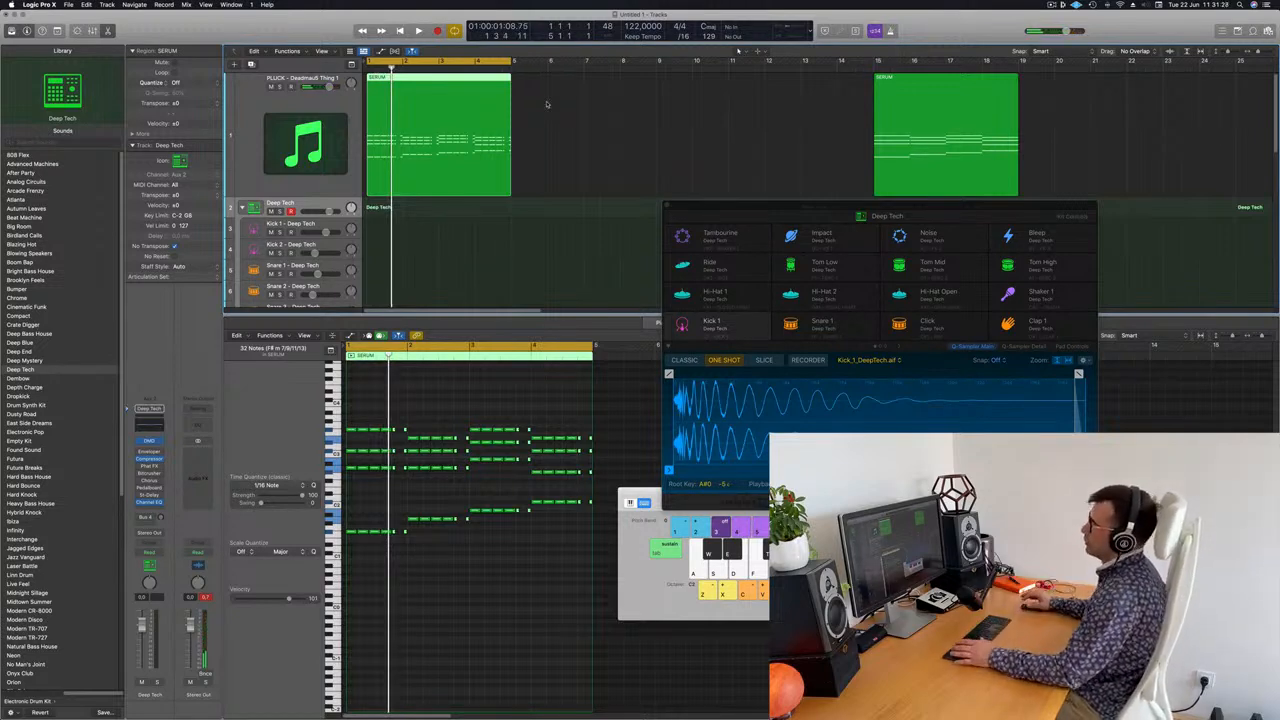
key(space)
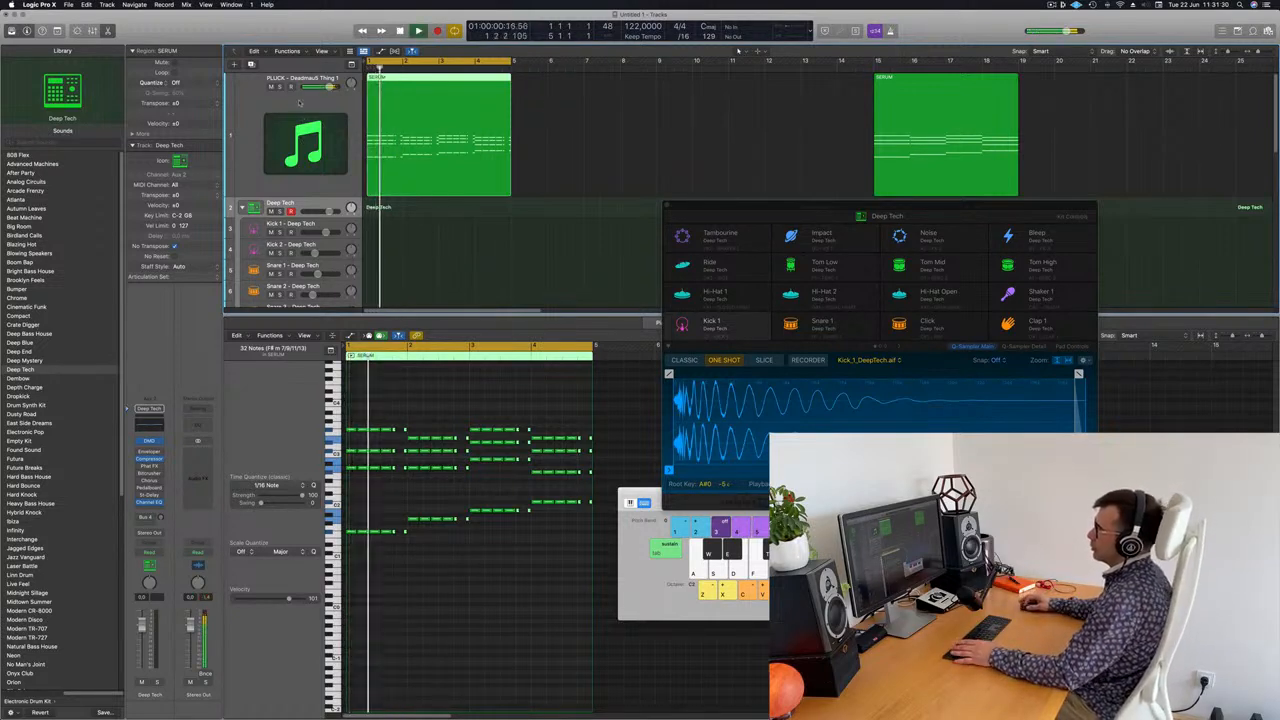
key(Up)
key(space)
key(space)
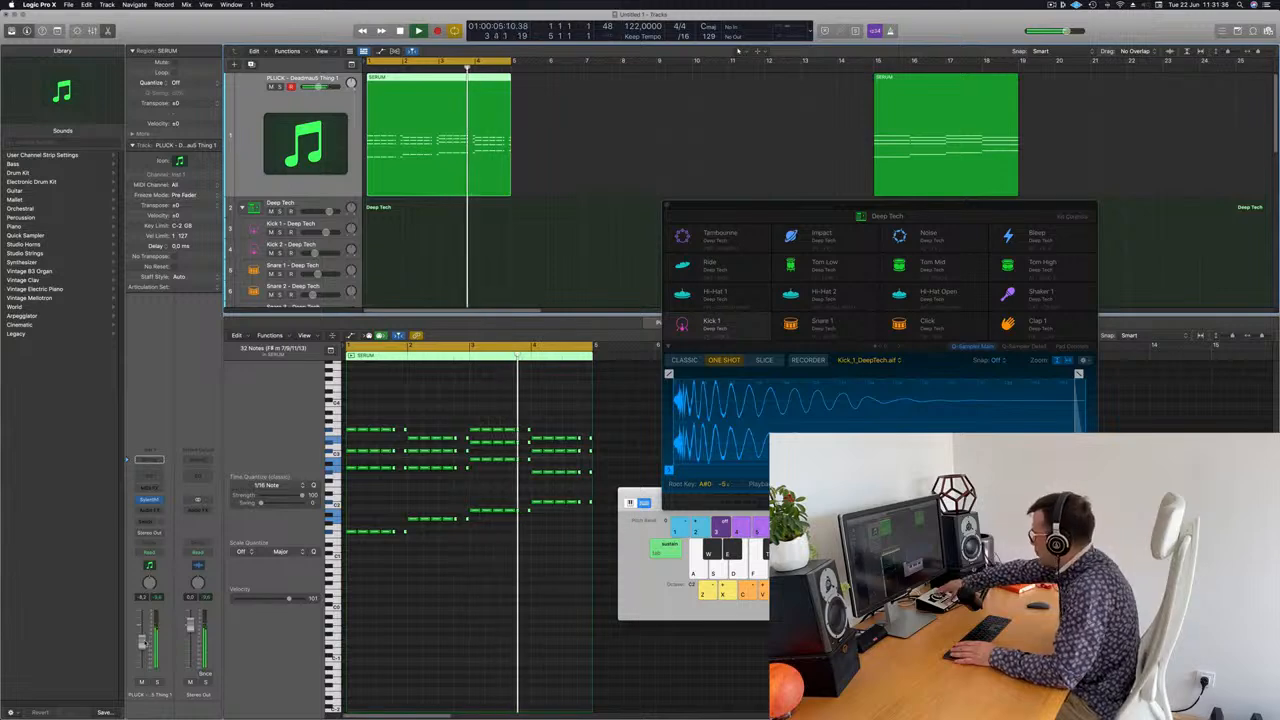
key(space)
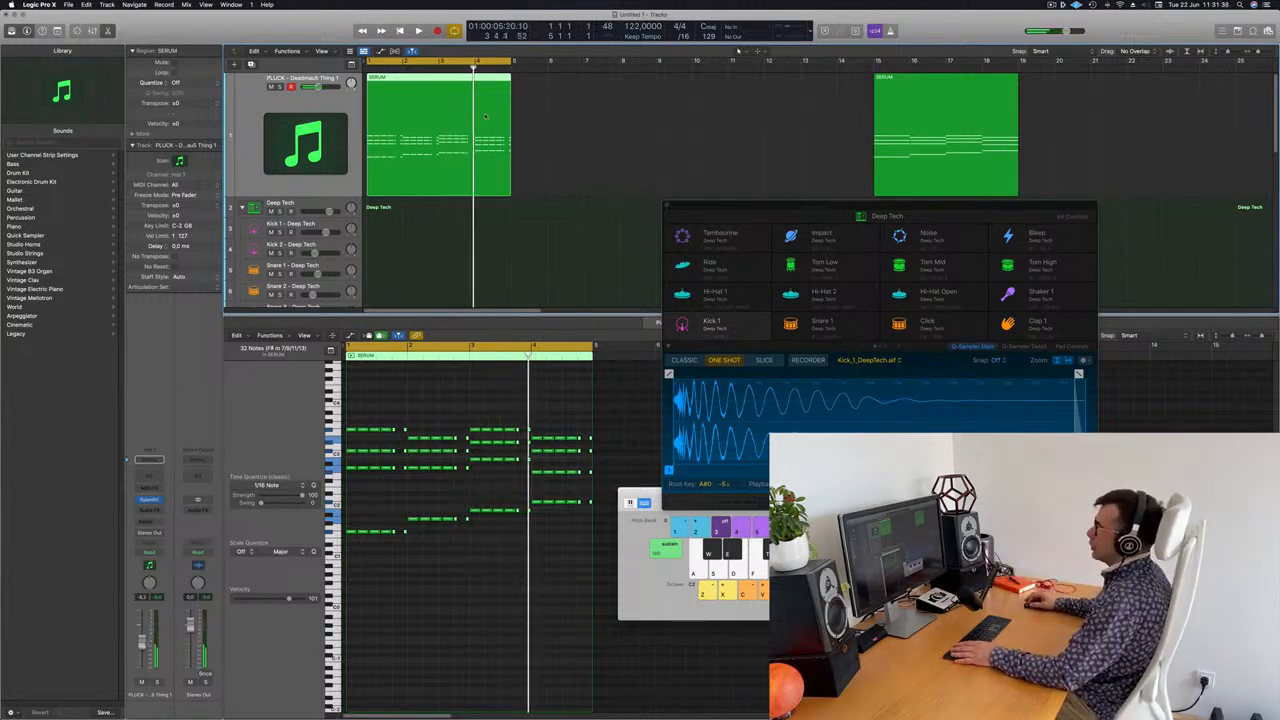
Record four kick hits on the Kick 1 - Deep Tech track over the looping chords
click(546, 96)
click(419, 82)
mouse_move(420, 92)
mouse_down()
mouse_move(431, 112)
mouse_move(420, 114)
mouse_up()
click(322, 204)
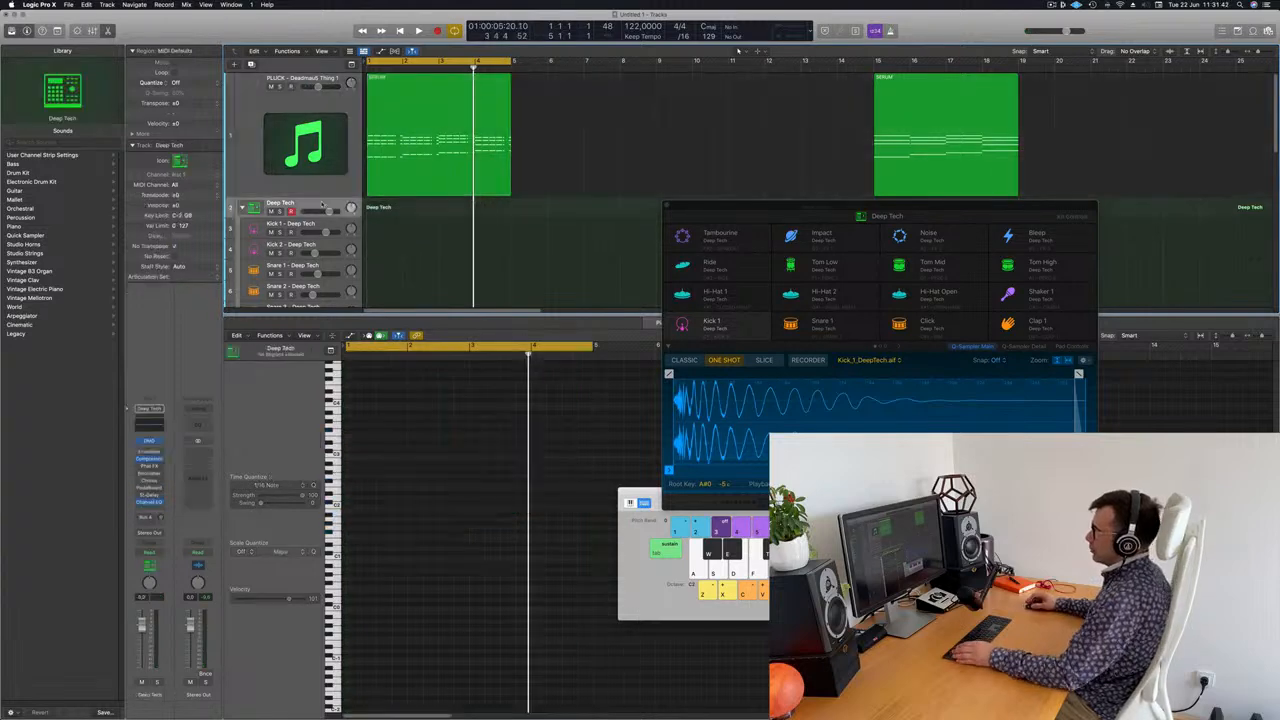
key(space)
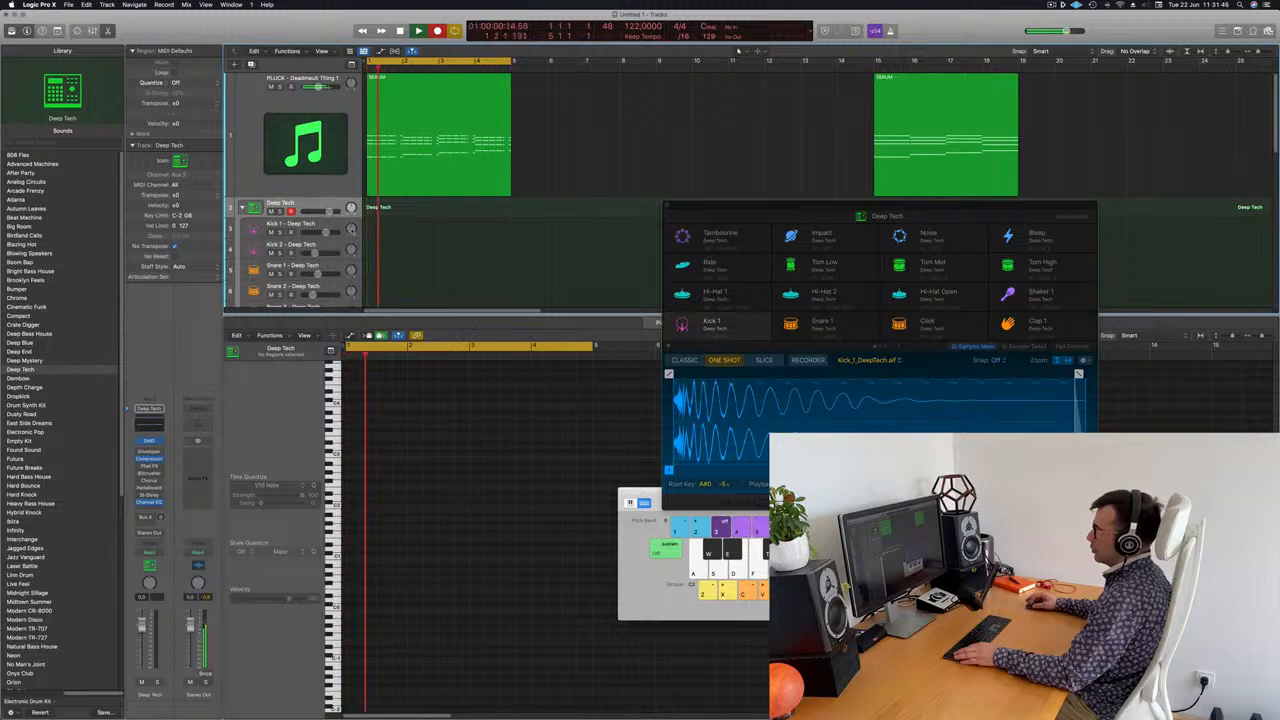
click(335, 229)
key(a)
key(a)
key(a)
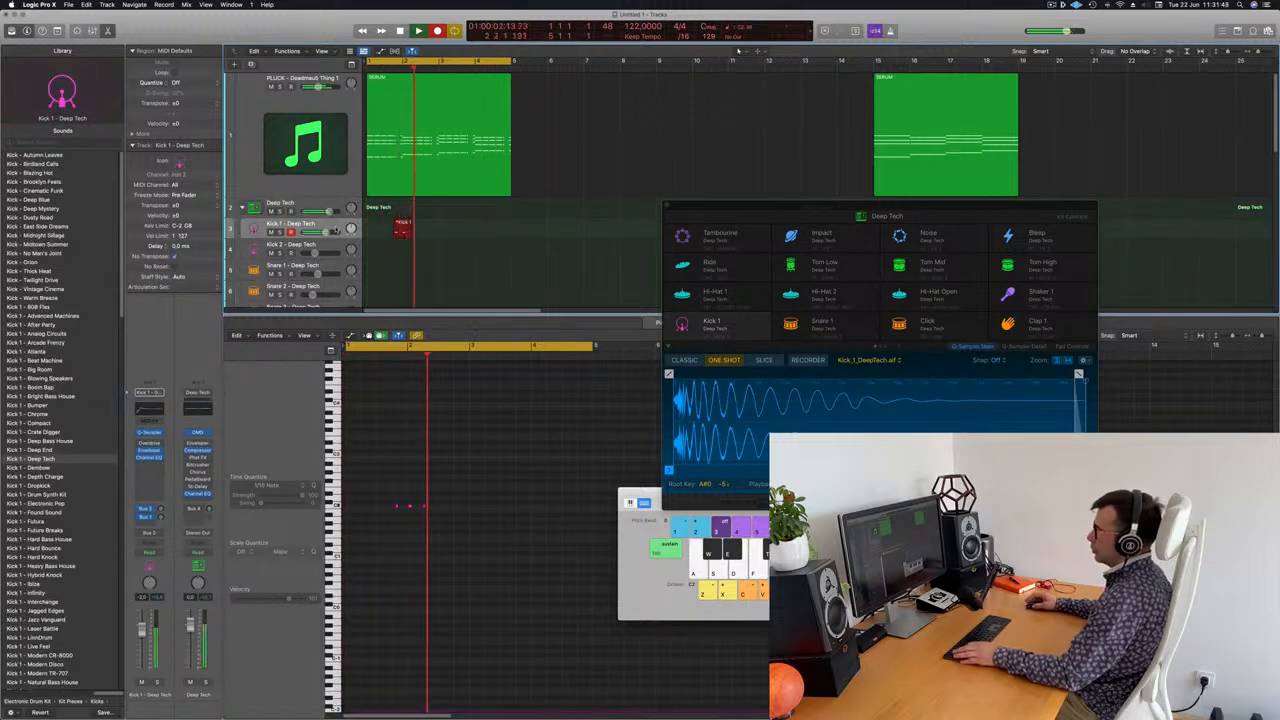
key(space)
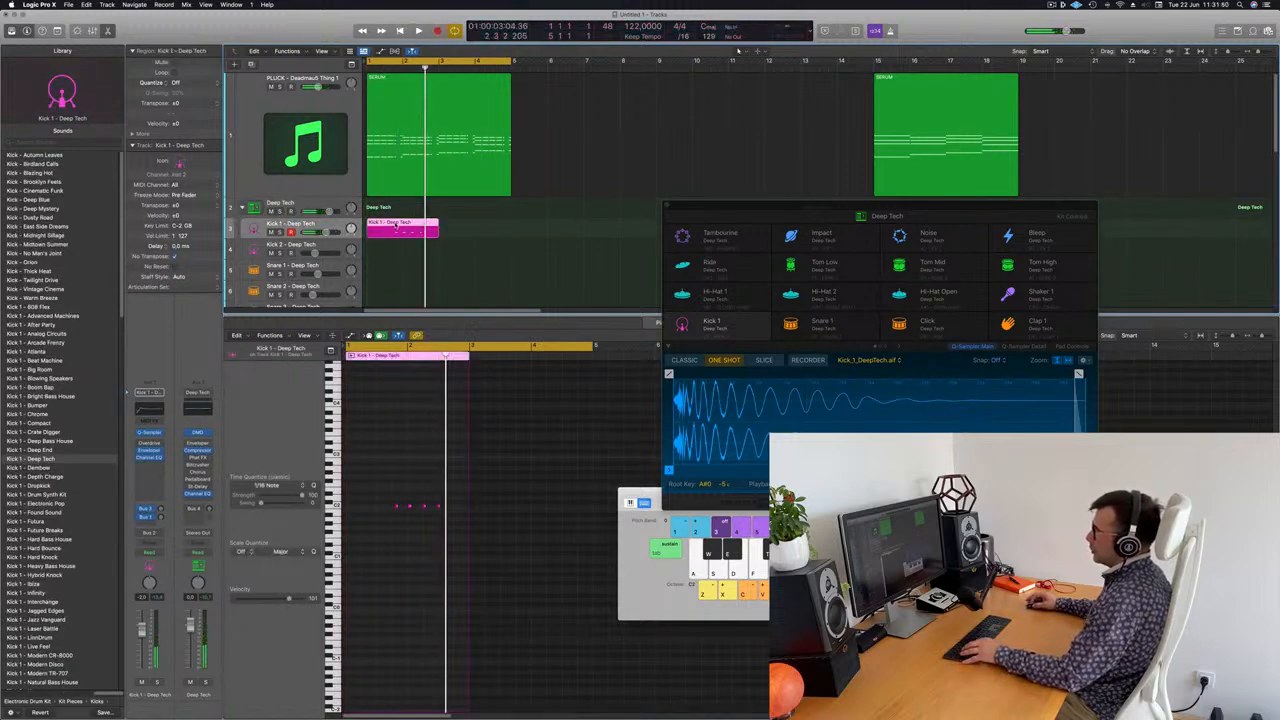
Move the four recorded kick notes to the start of bar 1 and place one on each beat
drag(378, 460, 482, 552)
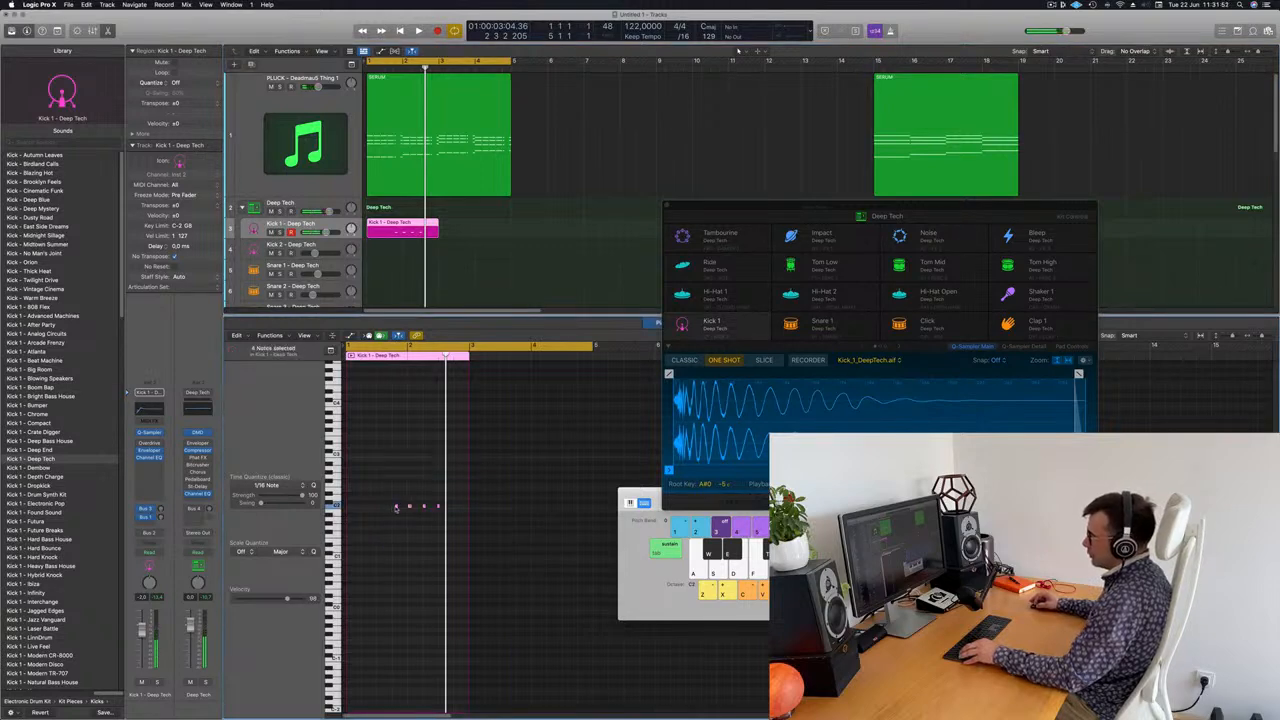
drag(396, 507, 348, 508)
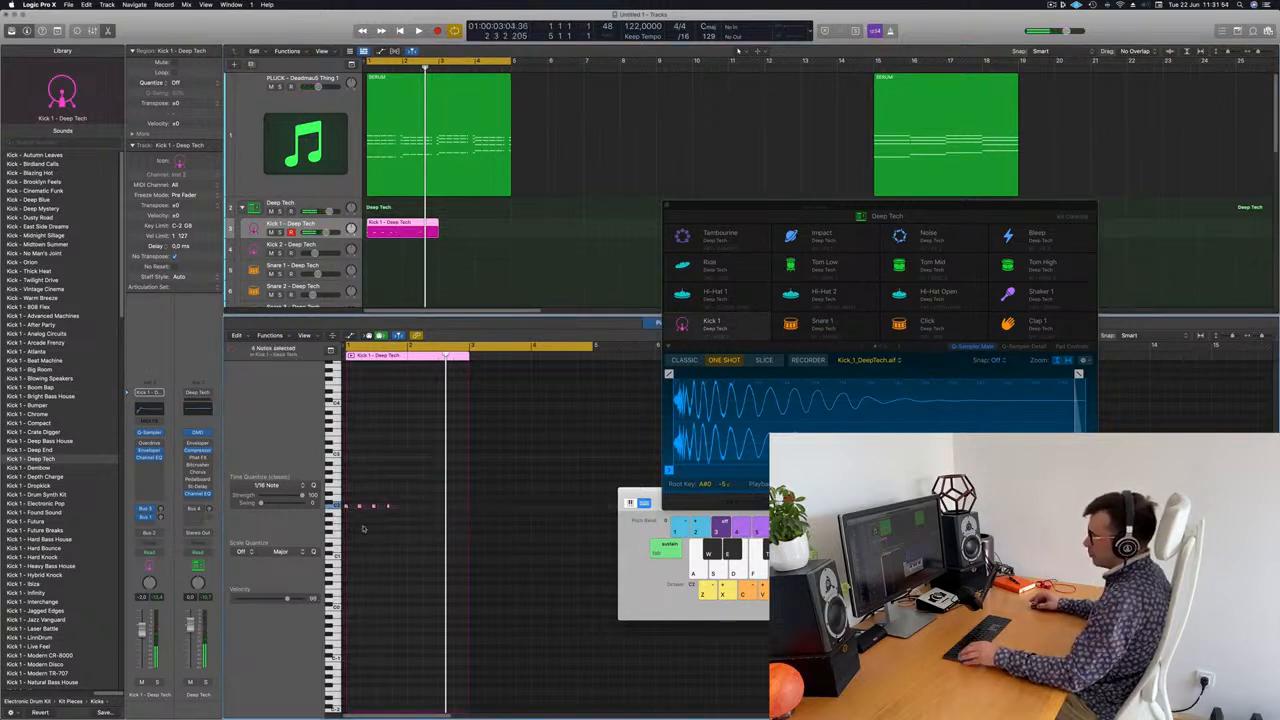
click(381, 554)
scroll(380, 545, up, 5)
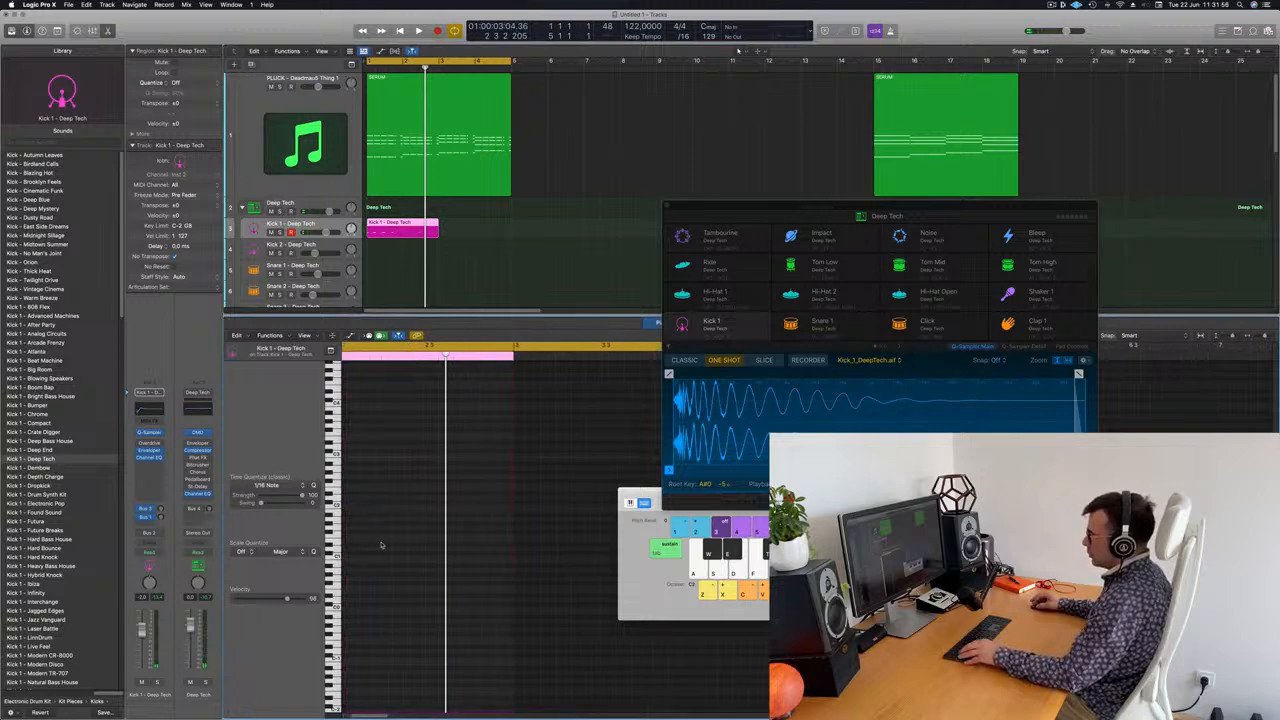
click(386, 508)
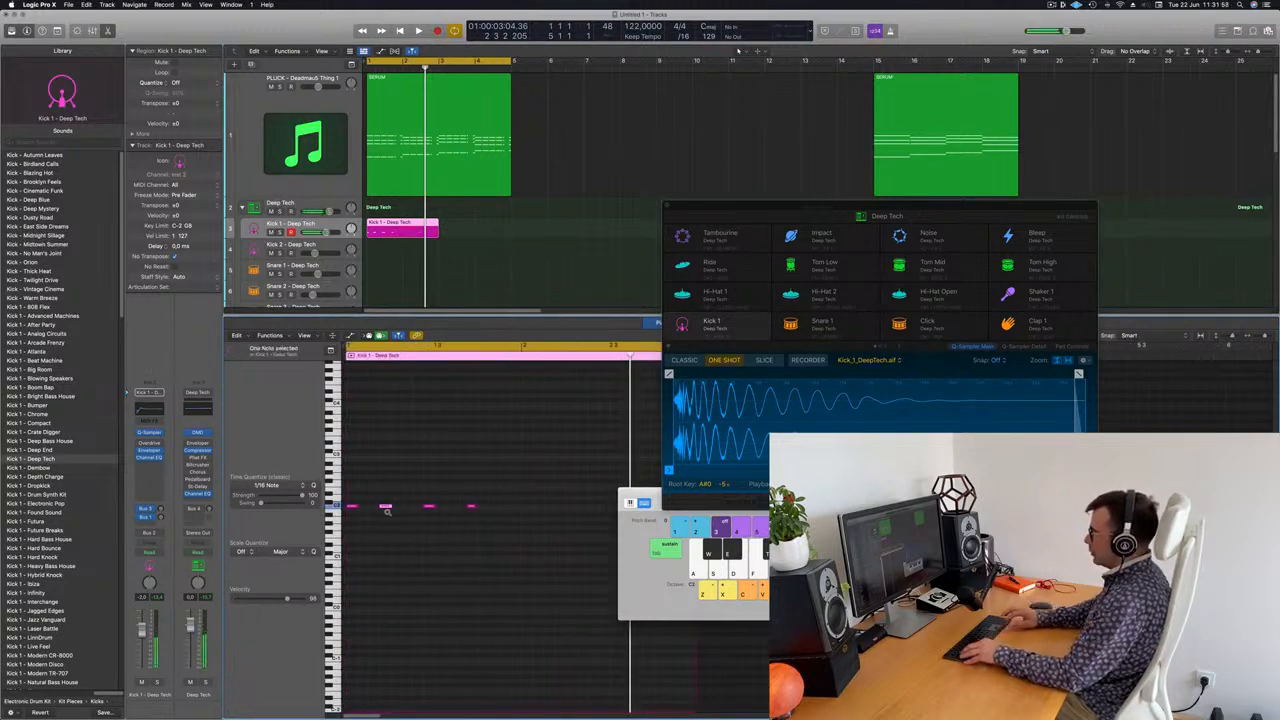
drag(386, 509, 389, 513)
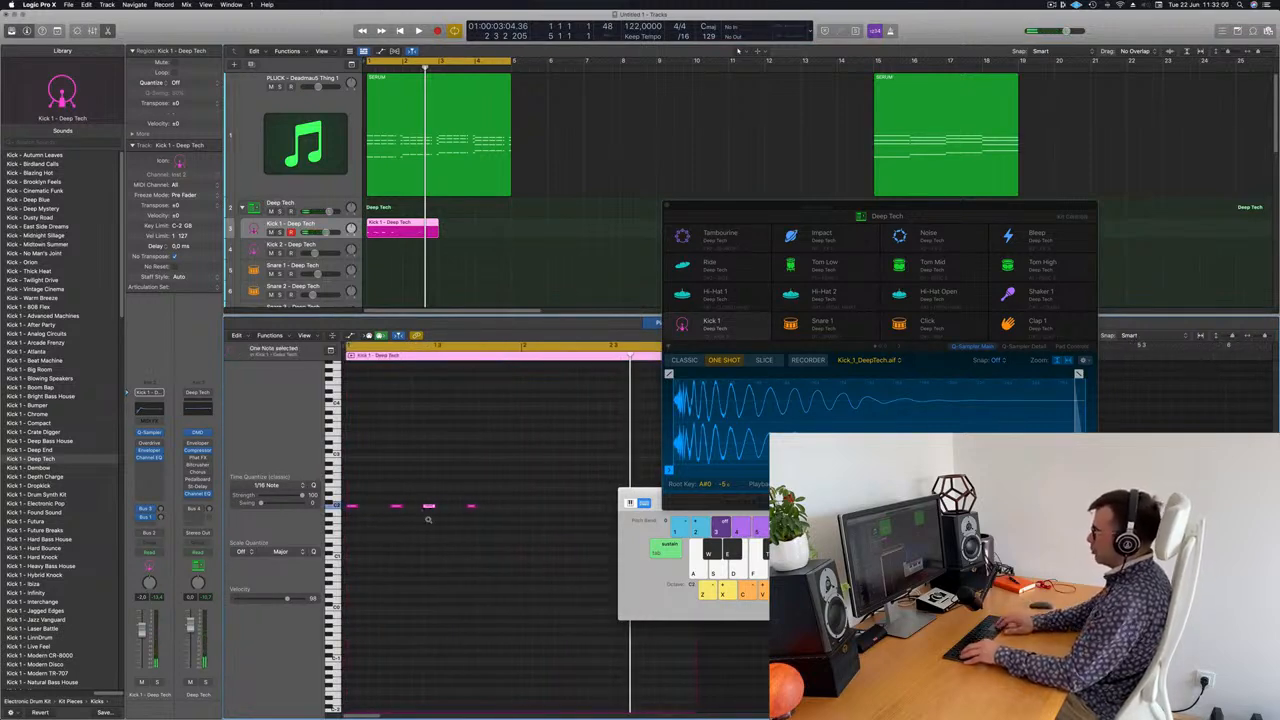
drag(466, 488, 481, 527)
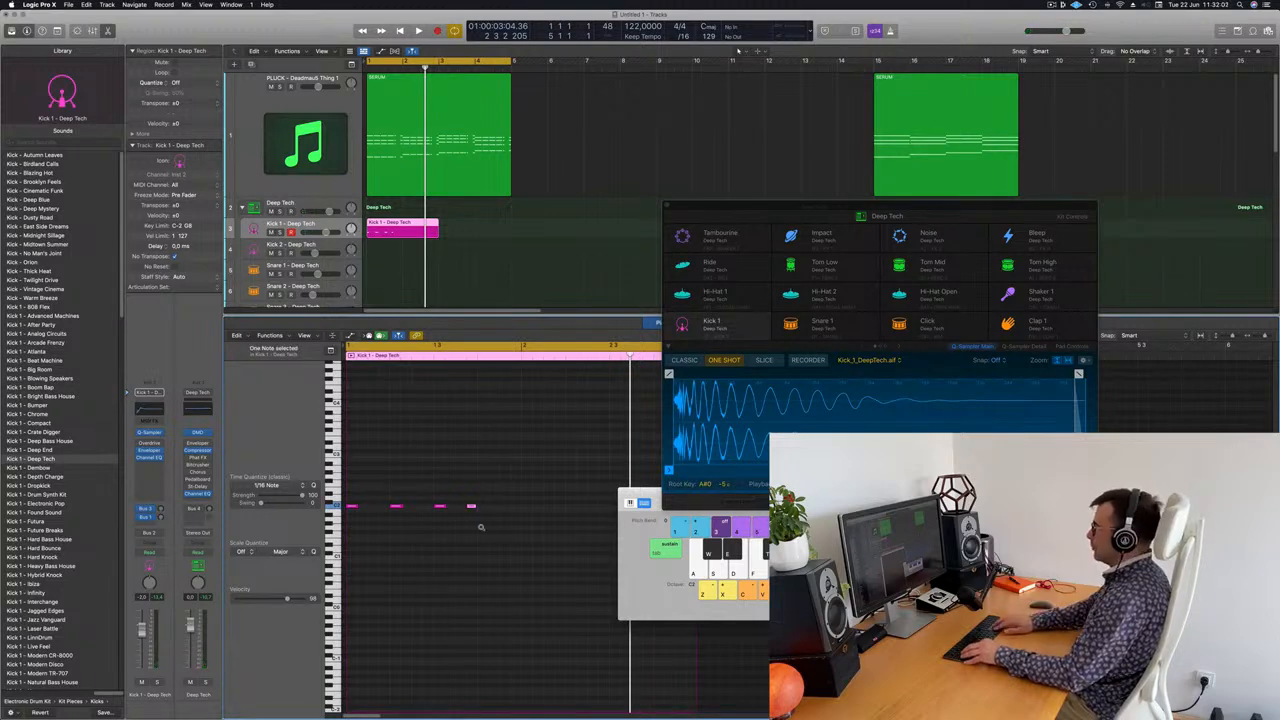
Cut the Kick 1 region down to one bar and transpose its four notes down an octave
super+double_click(401, 226)
key(Delete)
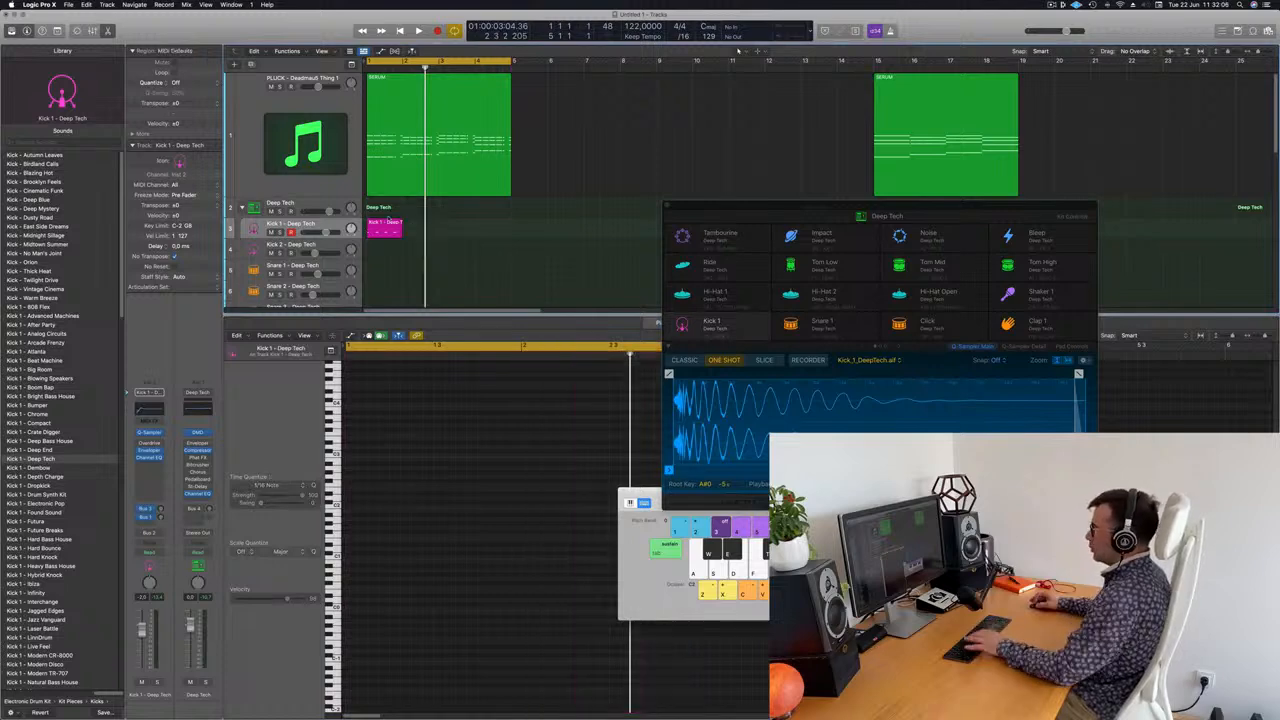
click(370, 228)
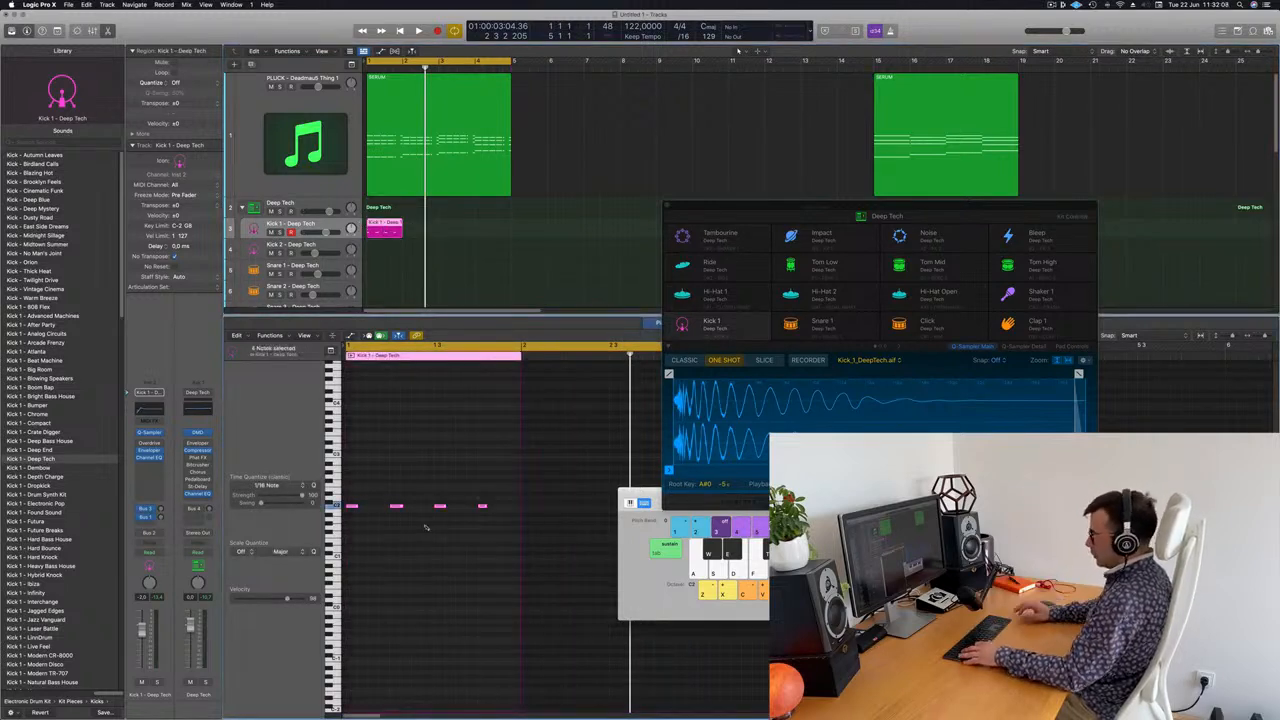
key(alt+shift+Down)
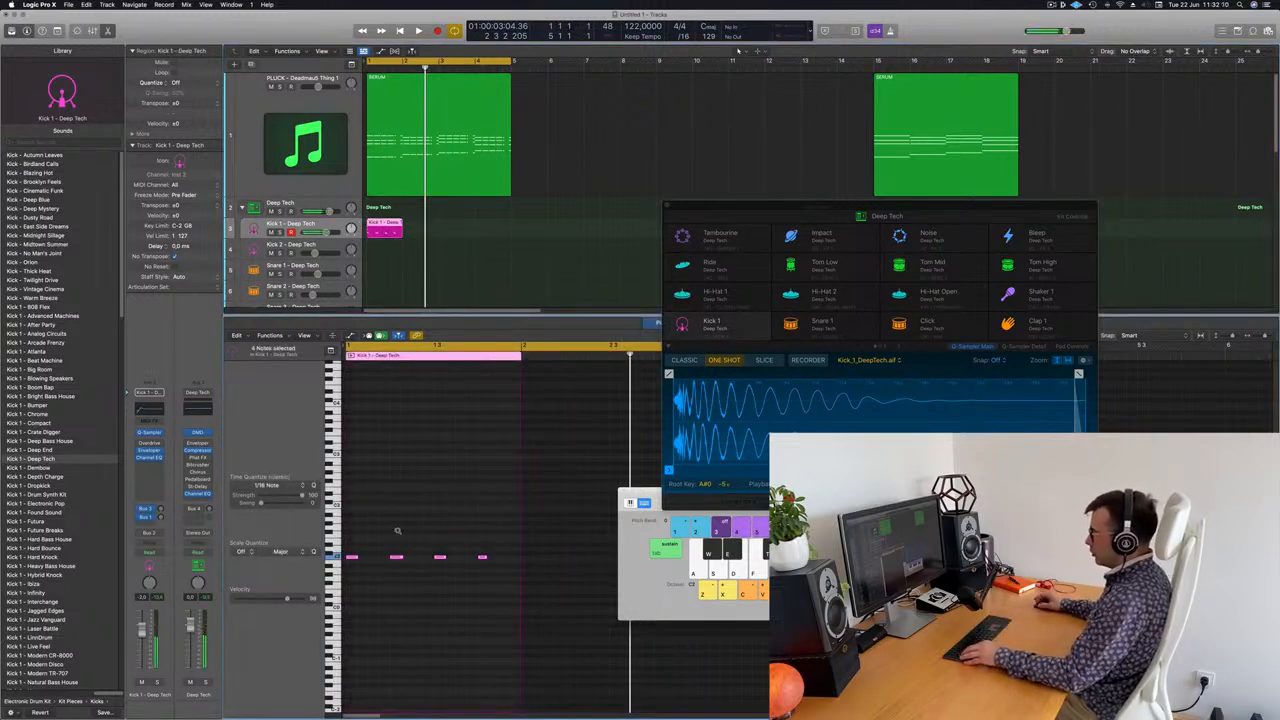
Transpose the four kick notes up four semitones and play the result
scroll(397, 531, up, 10)
scroll(397, 533, up, 4)
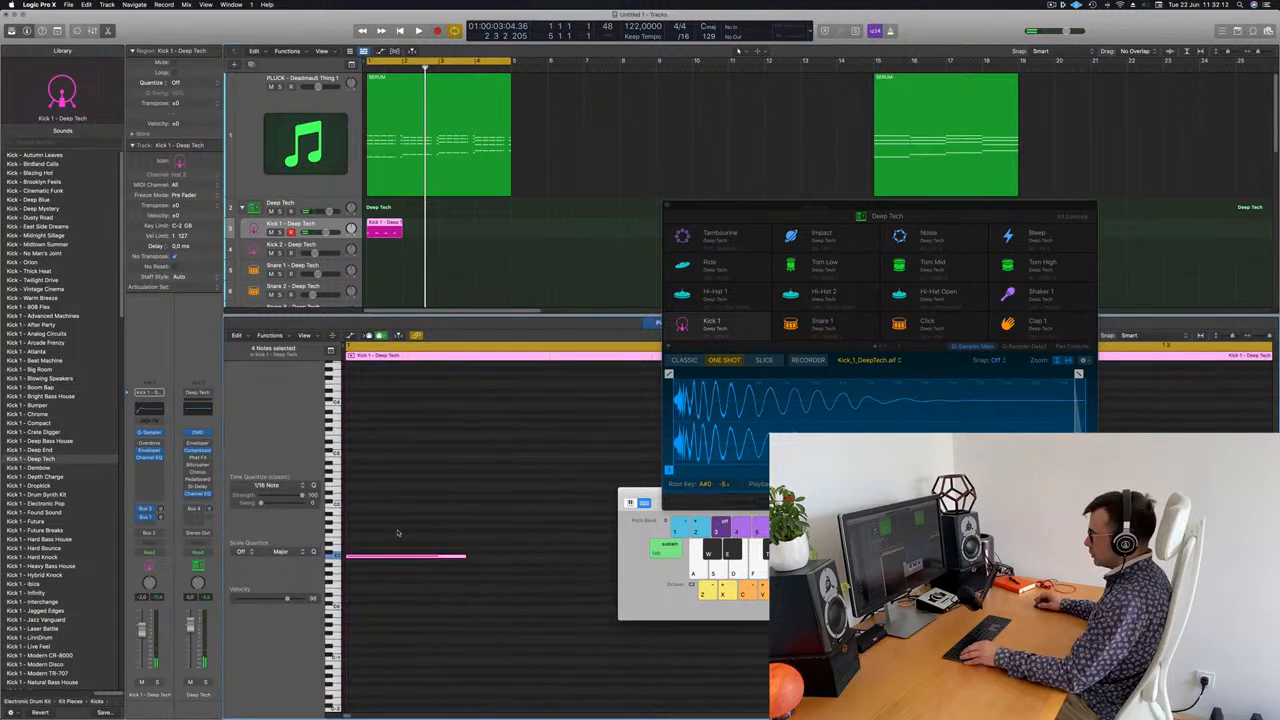
scroll(406, 398, down, 3)
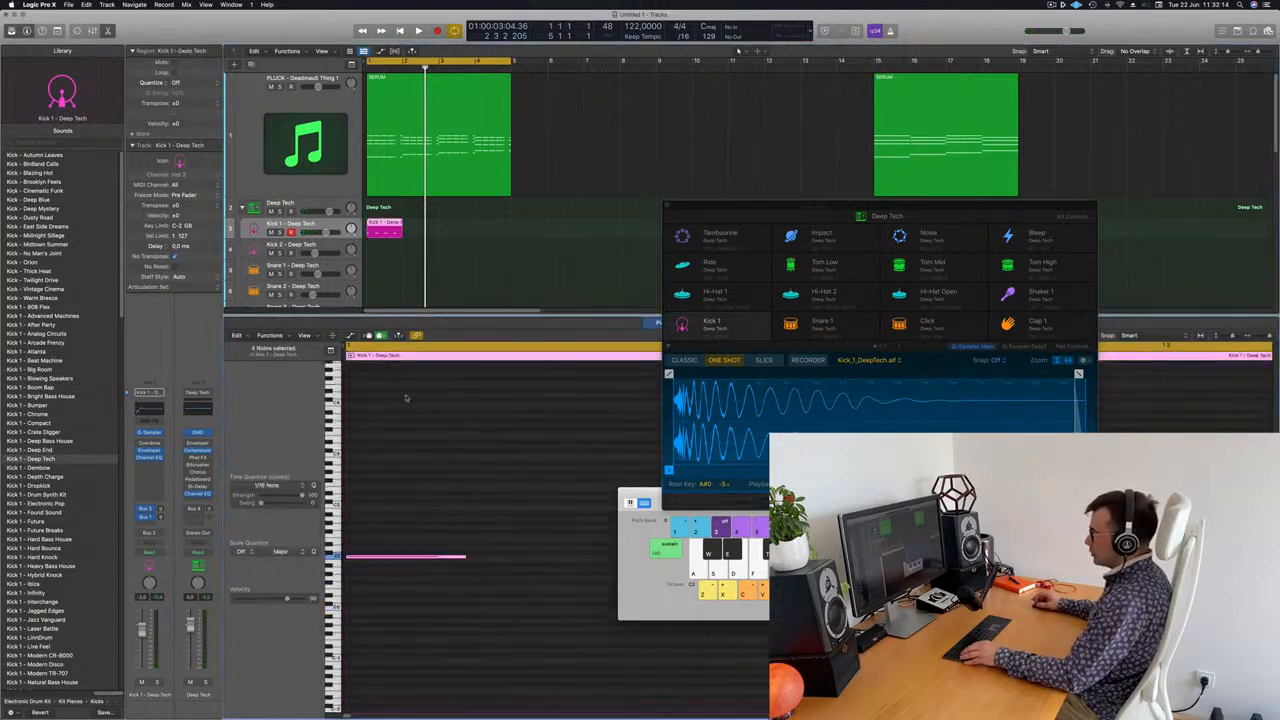
scroll(389, 533, up, 4)
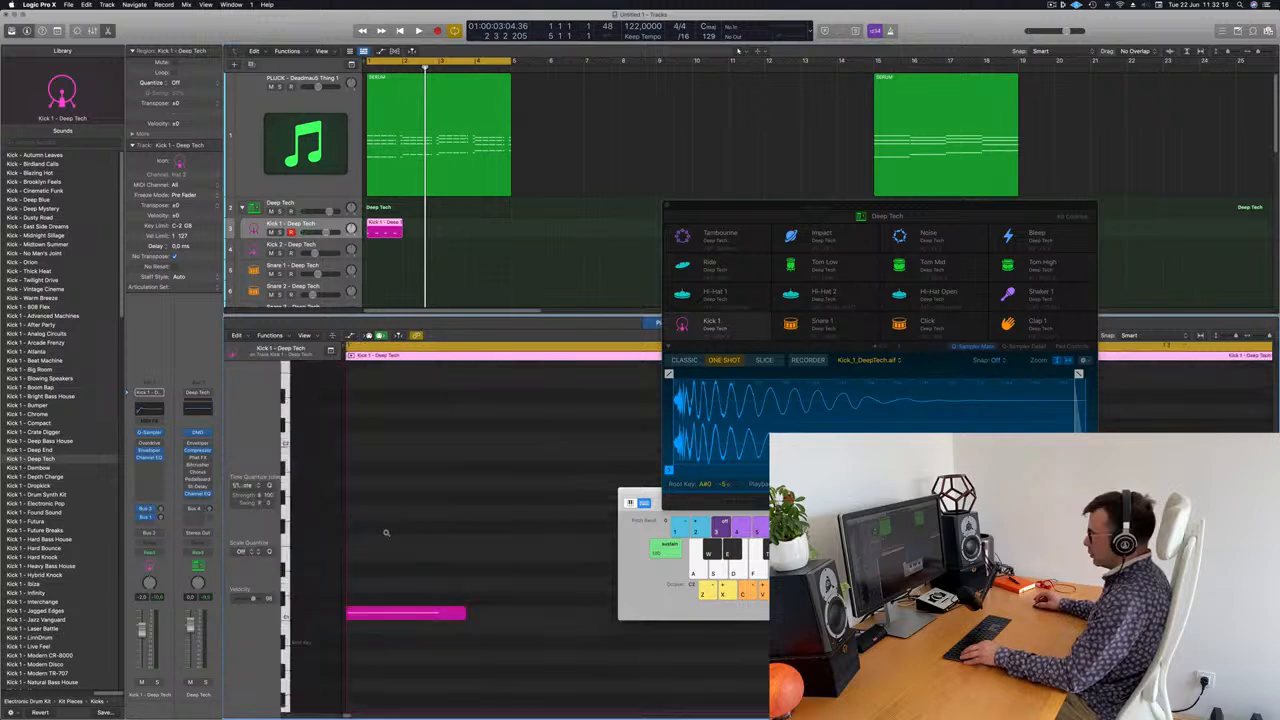
scroll(340, 670, down, 5)
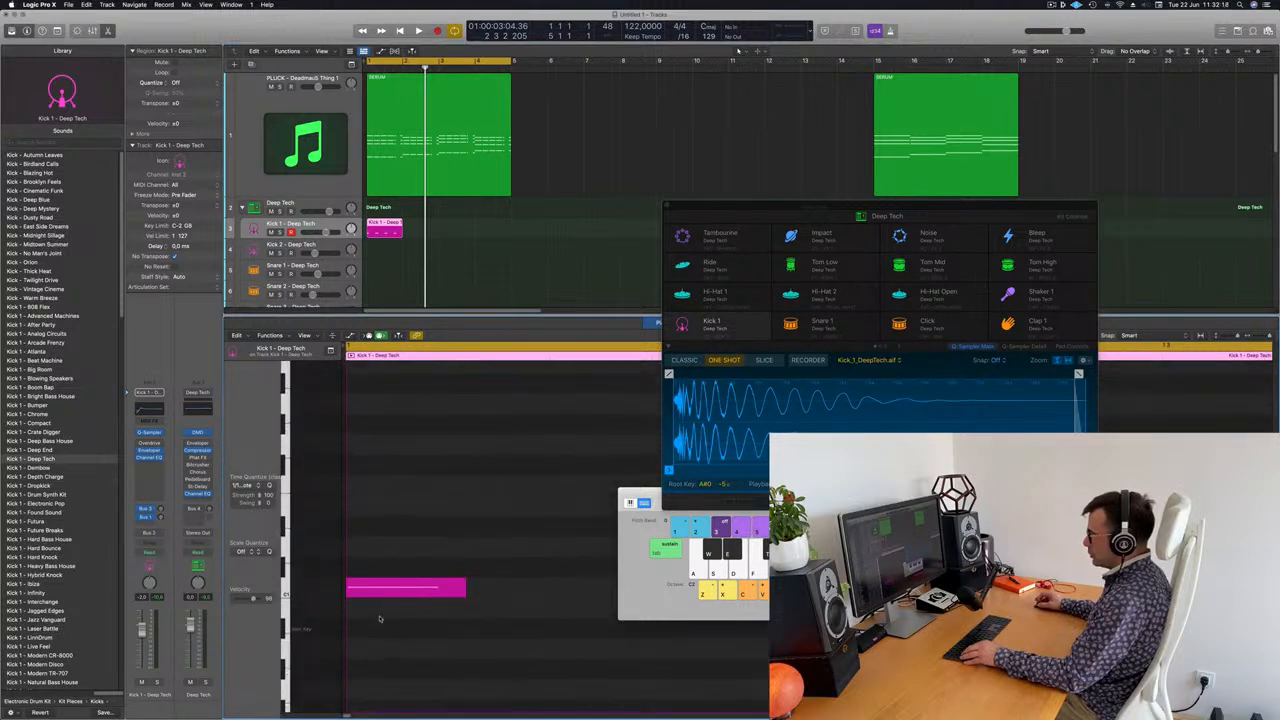
key(super+a)
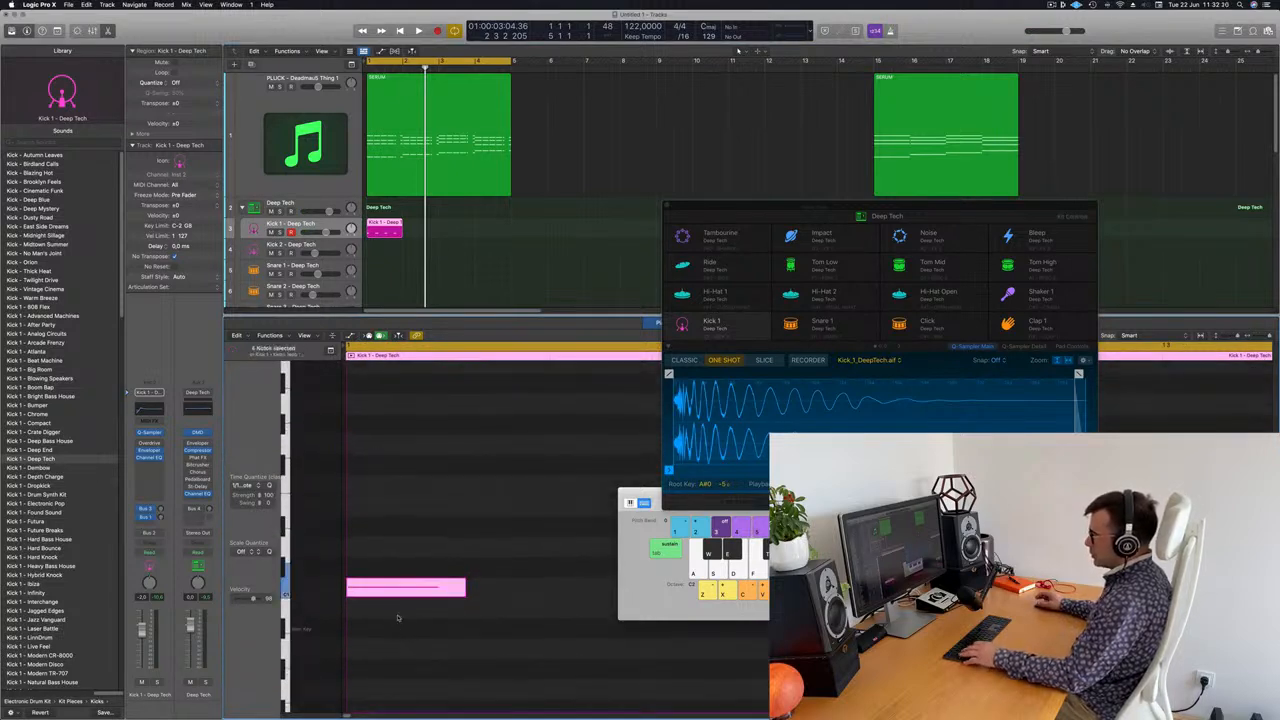
key(alt+Up)
key(alt+Up)
key(alt+Up)
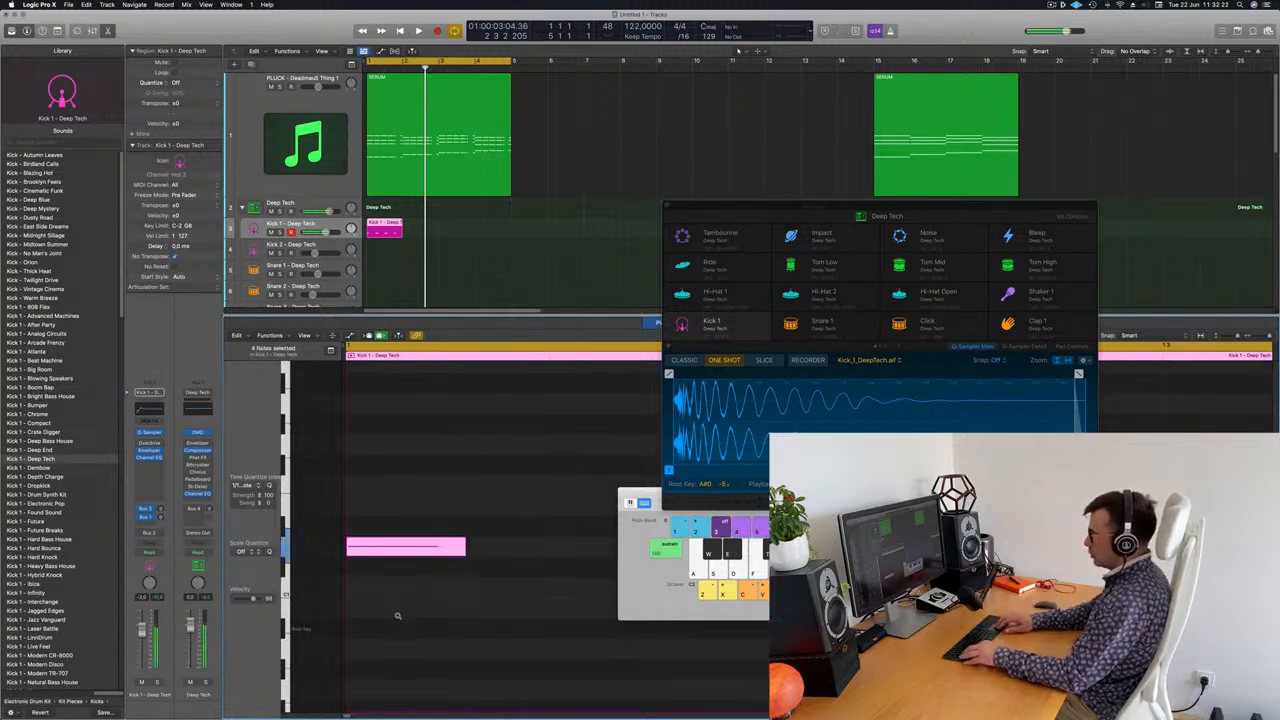
key(alt+Up)
key(space)
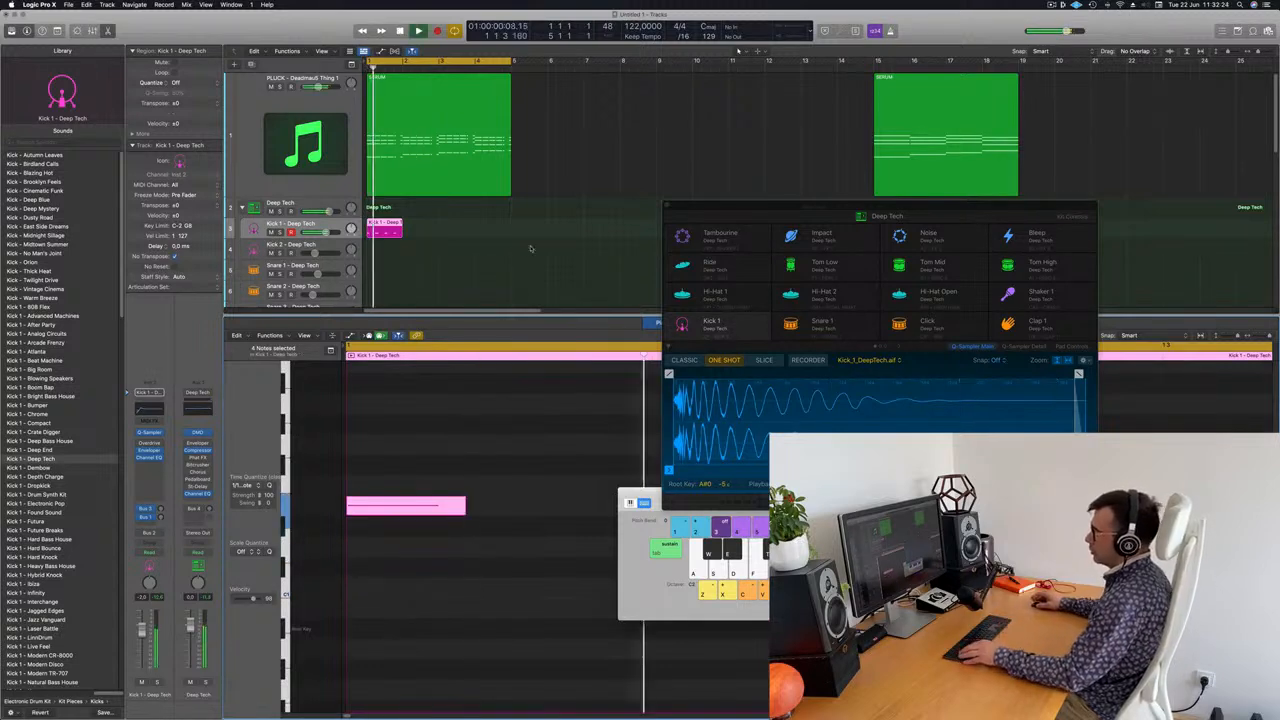
Copy the one-bar Kick 1 region along its track to fill bars 1 to 4 beneath the pluck chords
scroll(460, 266, down, 10)
scroll(466, 272, up, 5)
scroll(472, 271, up, 1)
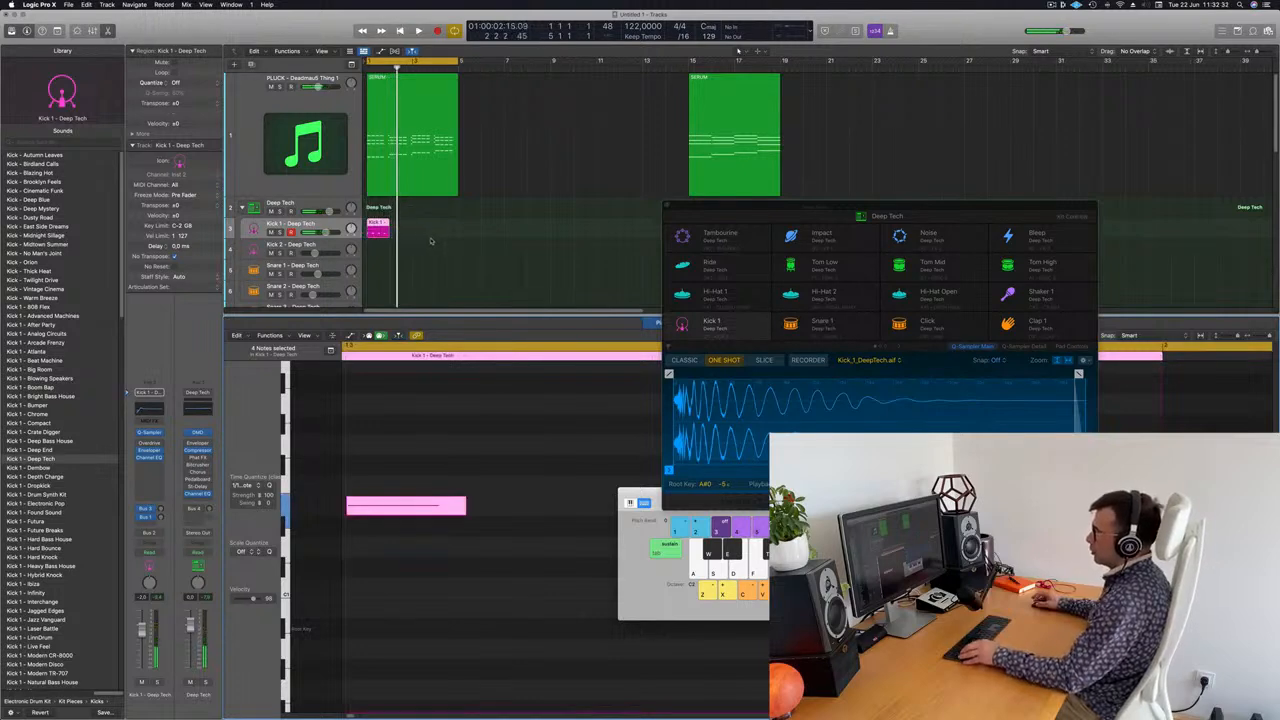
scroll(438, 255, down, 3)
scroll(452, 251, up, 3)
scroll(430, 240, right, 1)
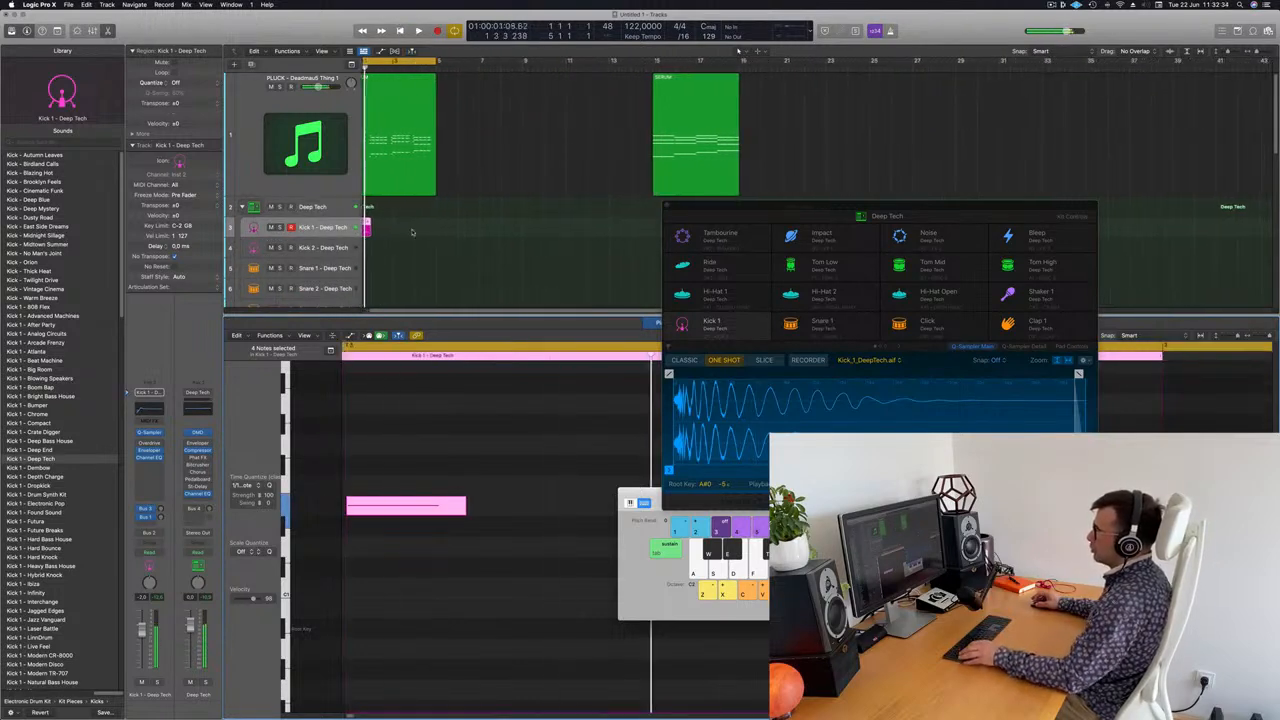
scroll(412, 232, left, 1)
drag(379, 228, 420, 229)
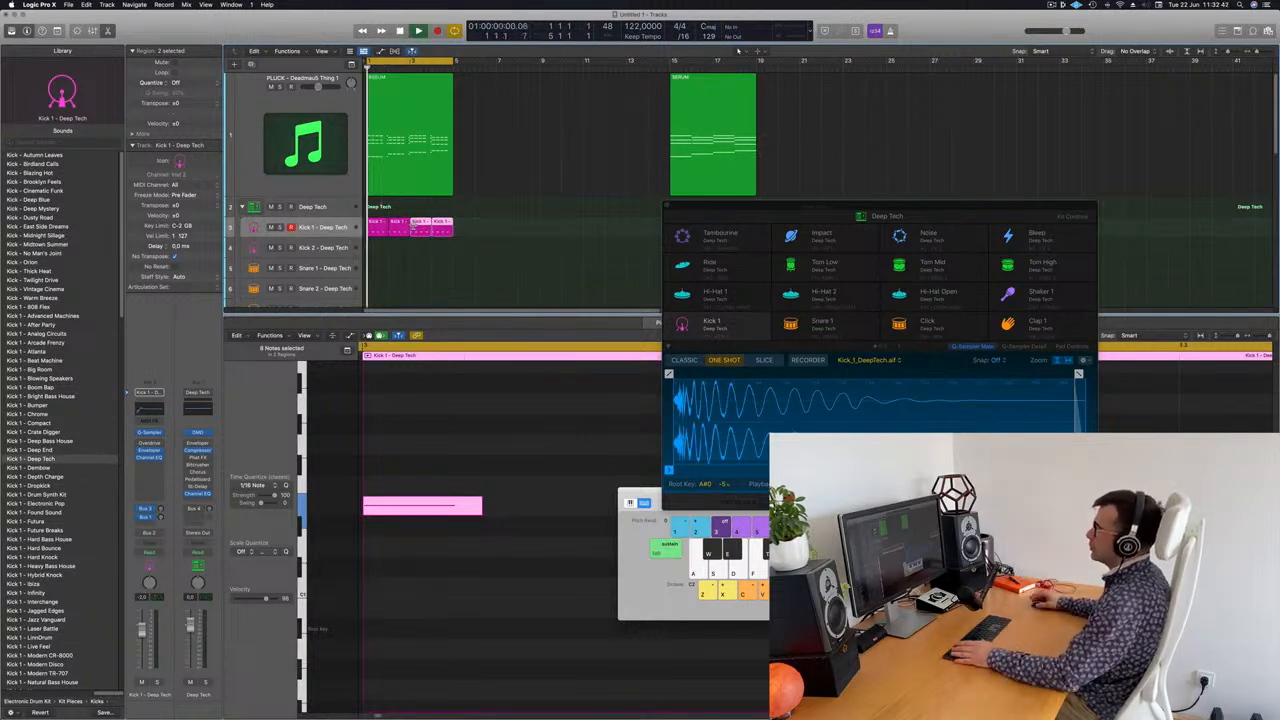
click(481, 253)
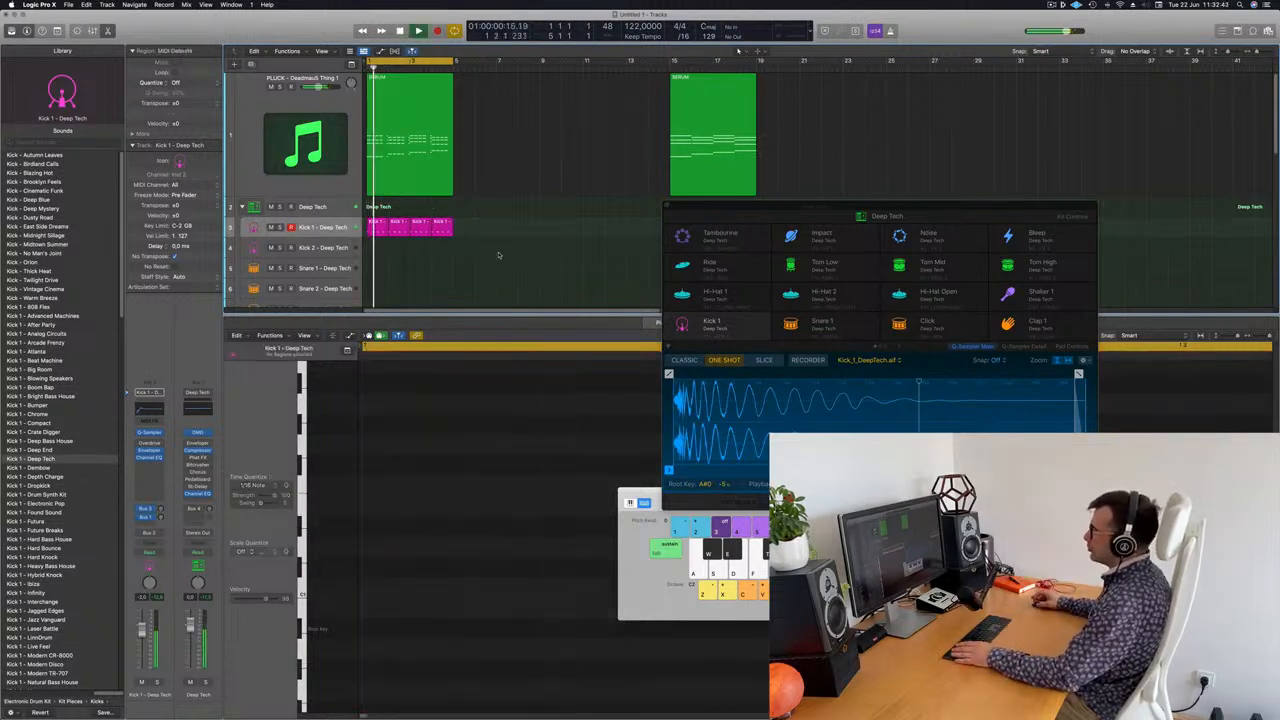
Hide the Musical Typing keyboard and the Piano Roll so all the drum tracks are in view
click(756, 207)
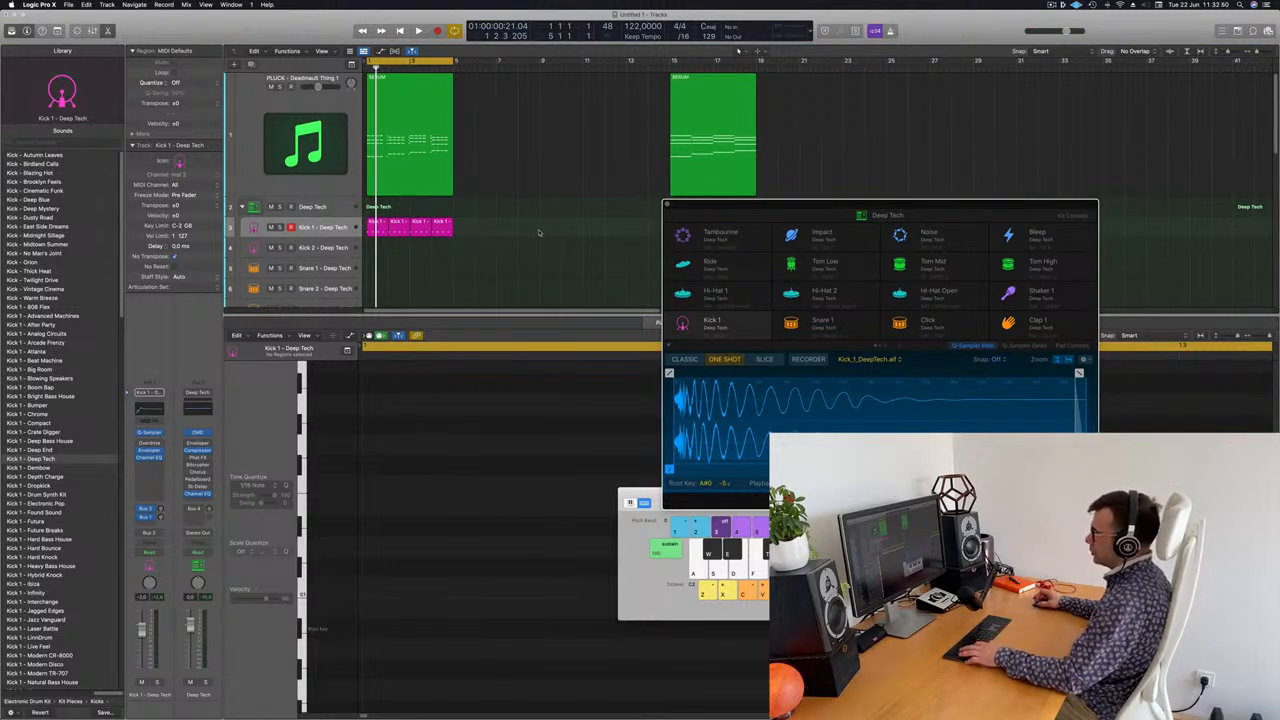
click(501, 273)
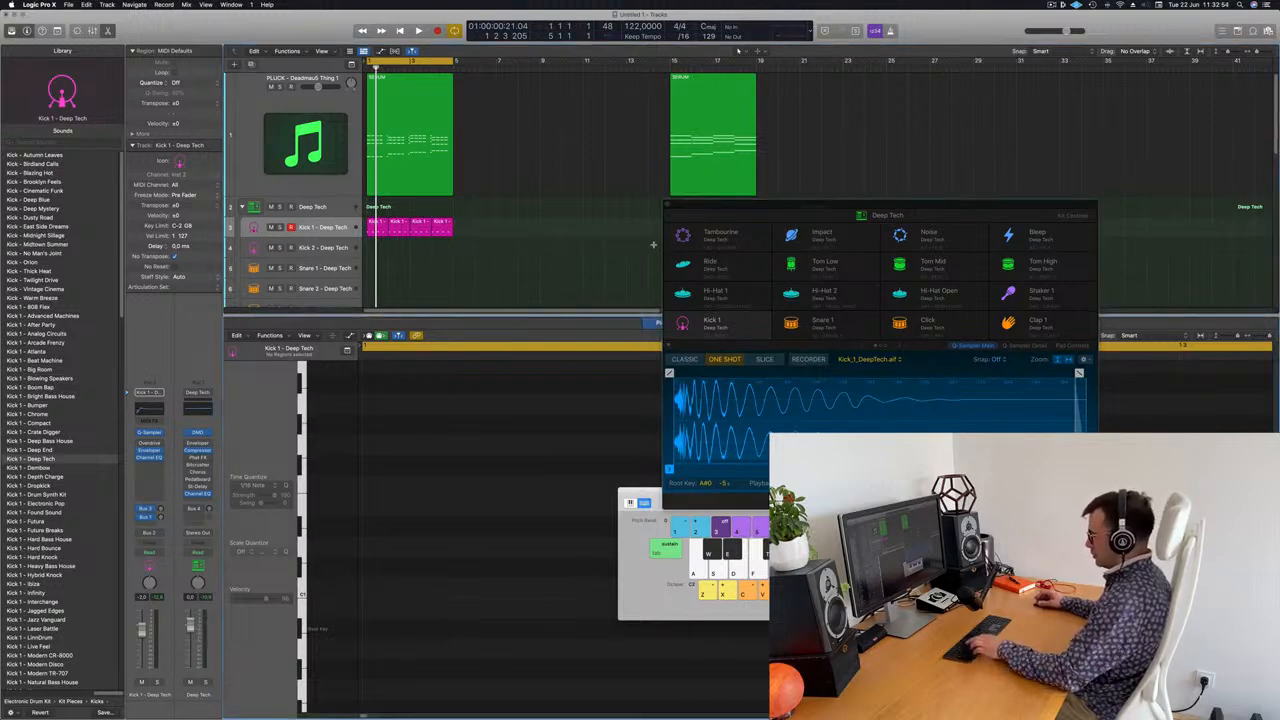
key(super+k)
key(x)
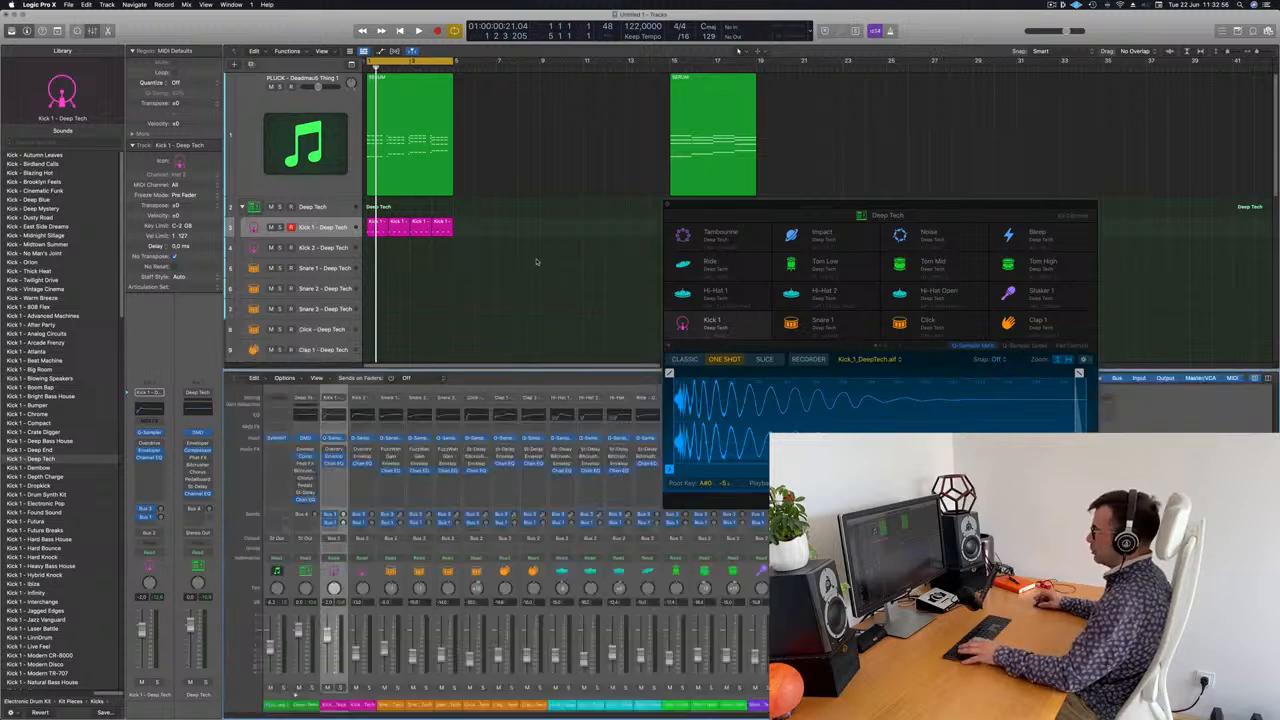
key(x)
Move the bar 1 kick region to the Snare 1 - Deep Tech track and refill bar 1 with a copy of the neighbouring kick region
click(377, 223)
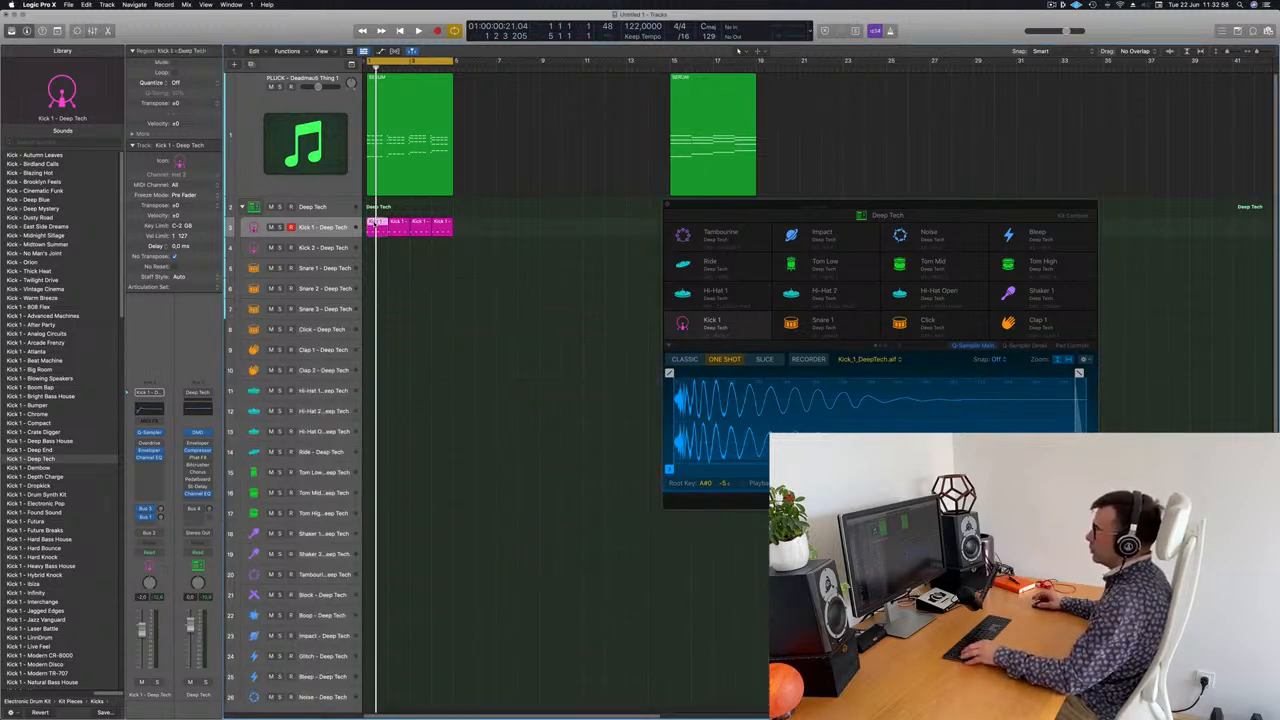
drag(377, 223, 378, 268)
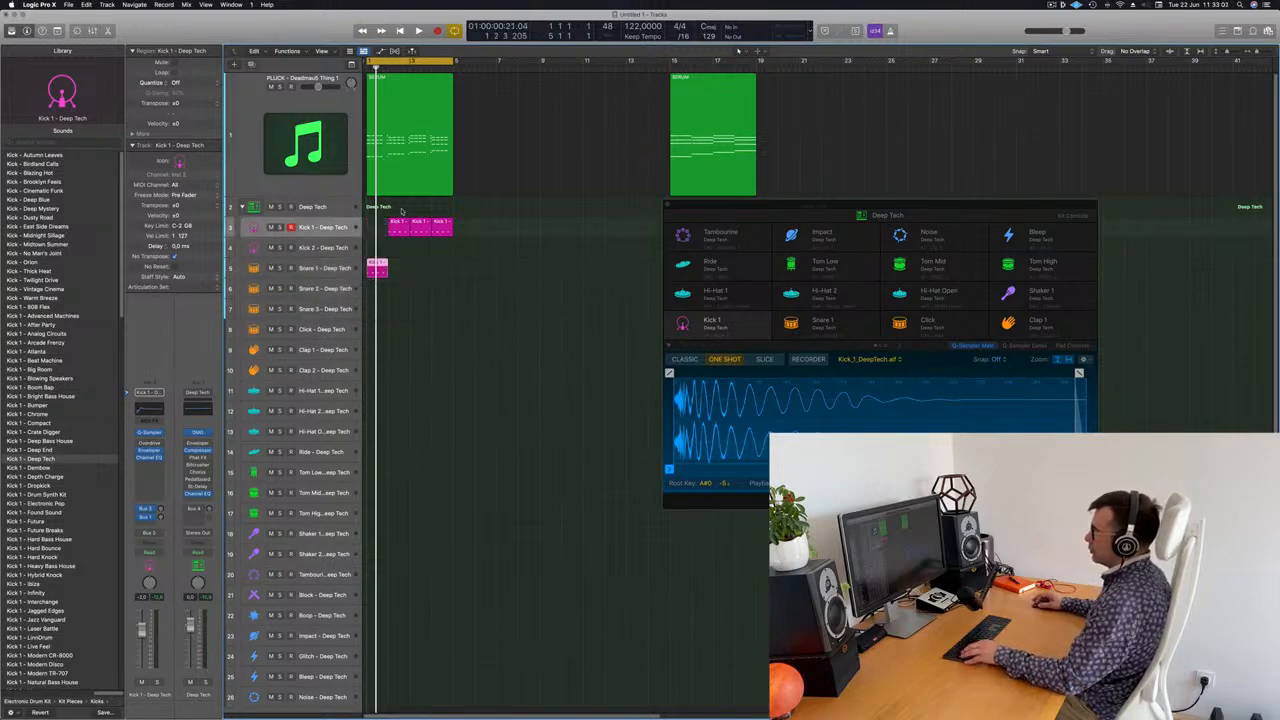
drag(400, 224, 378, 226)
key(space)
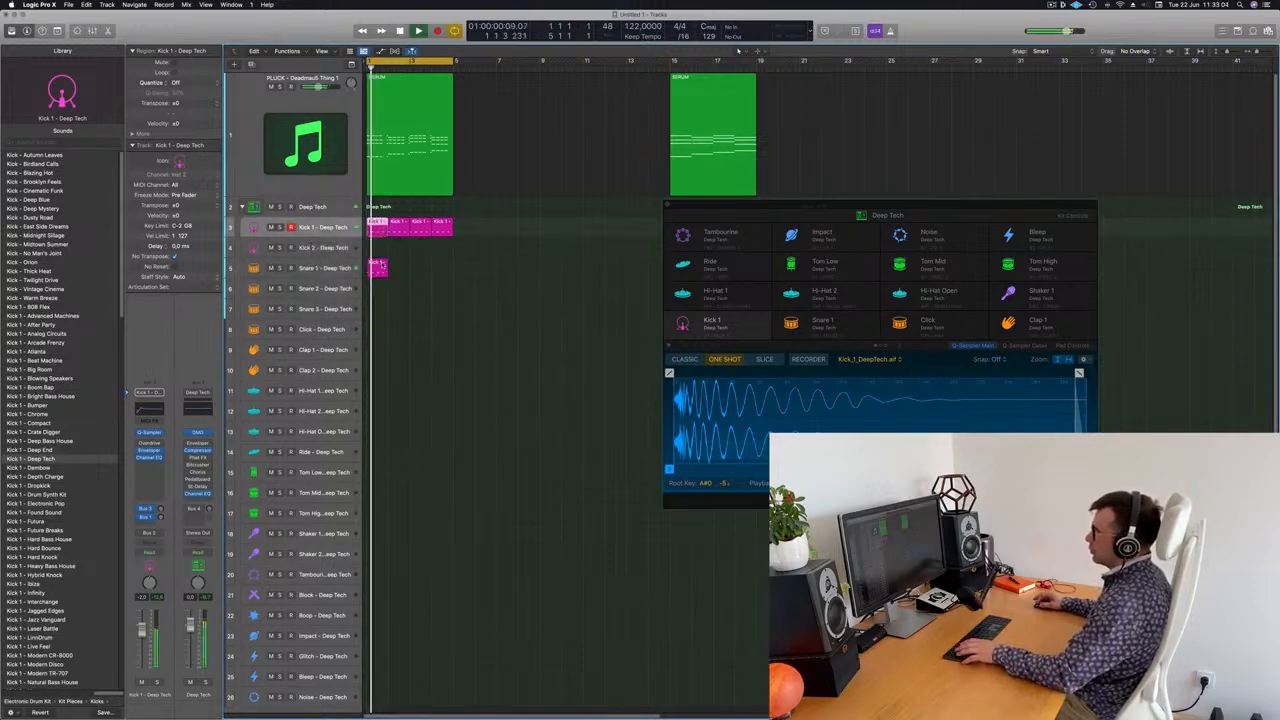
key(space)
Transpose the four notes in the Snare 1 region up an octave and shift them two sixteenth notes right
double_click(378, 266)
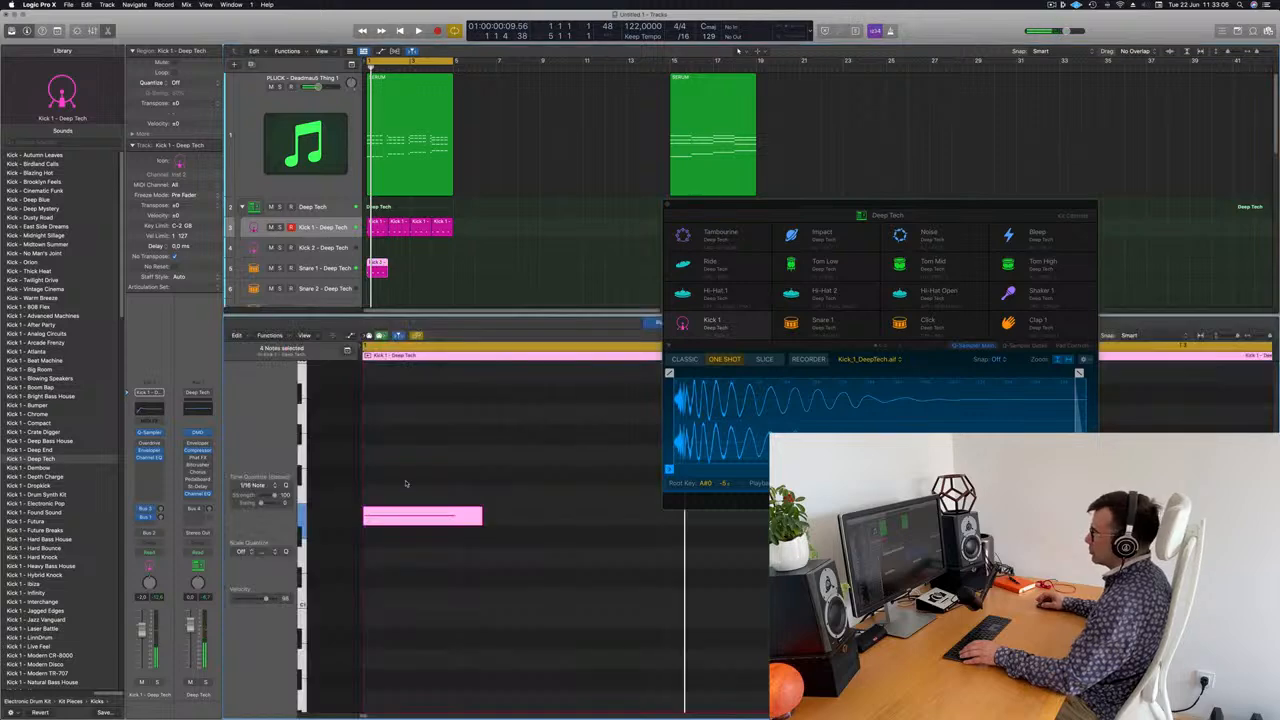
click(406, 484)
key(super+a)
scroll(444, 495, left, 5)
scroll(444, 495, down, 5)
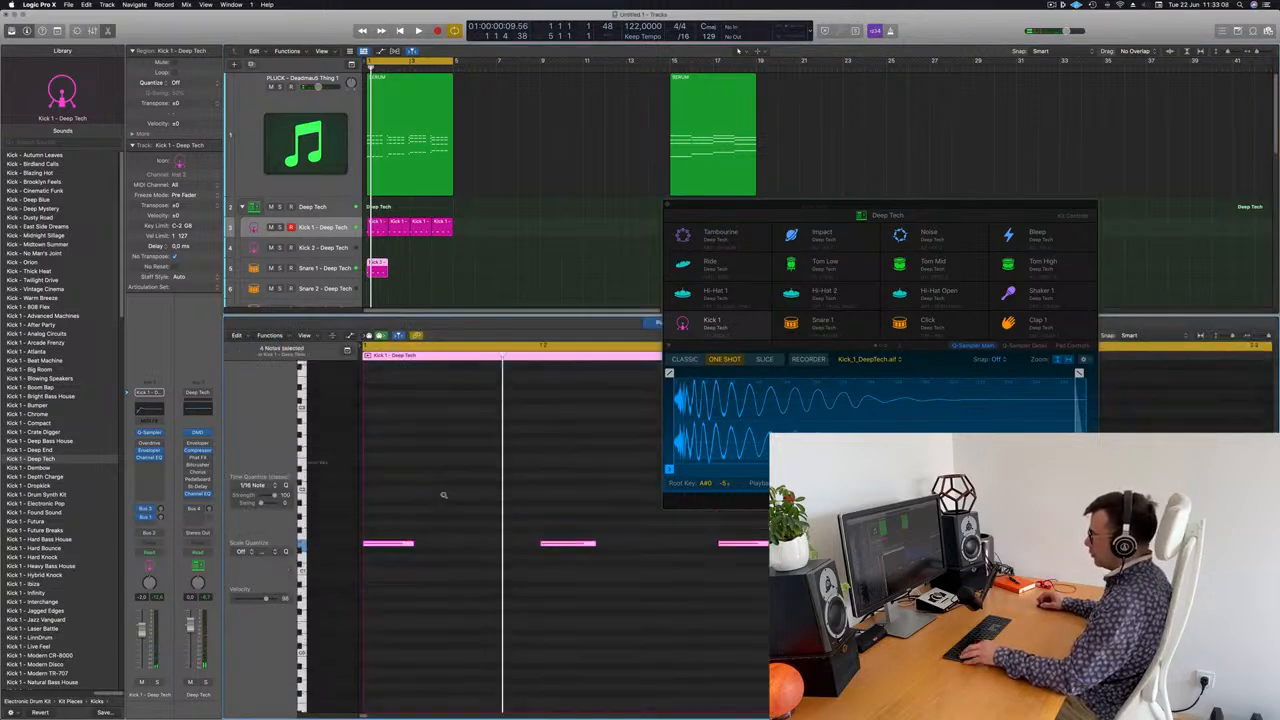
scroll(444, 497, down, 3)
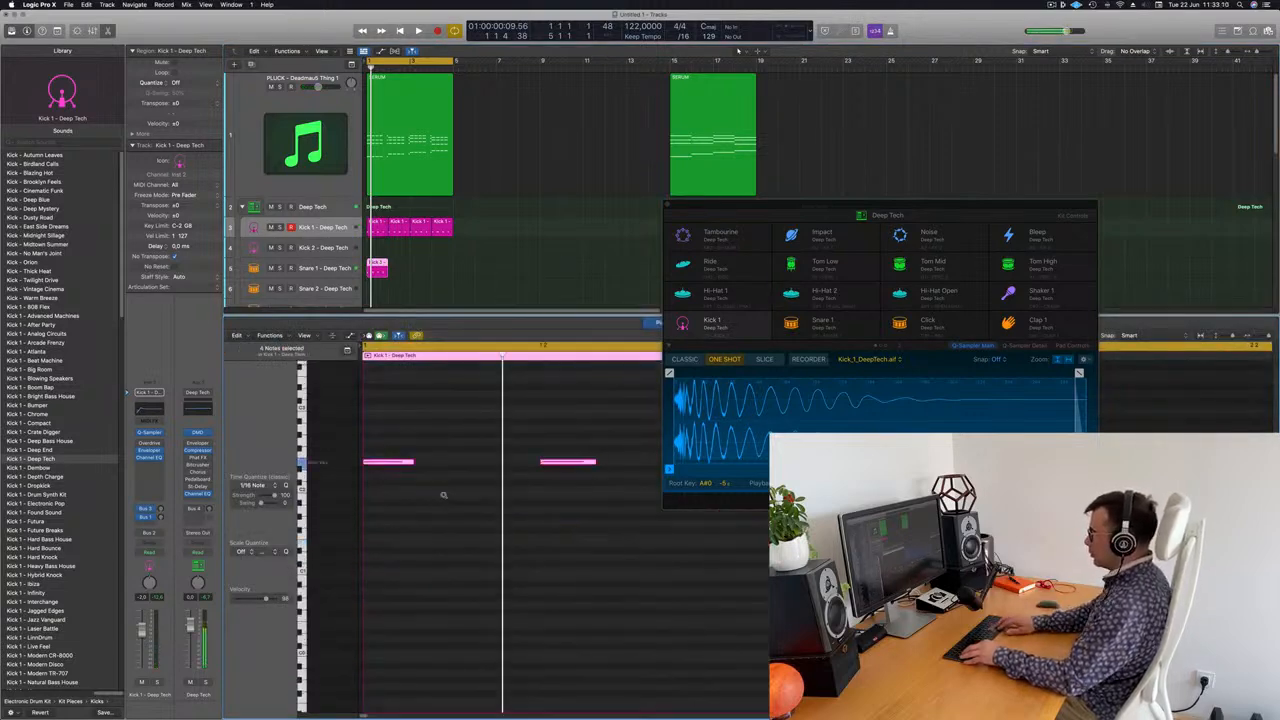
key(alt+Right)
key(alt+Right)
scroll(443, 494, left, 4)
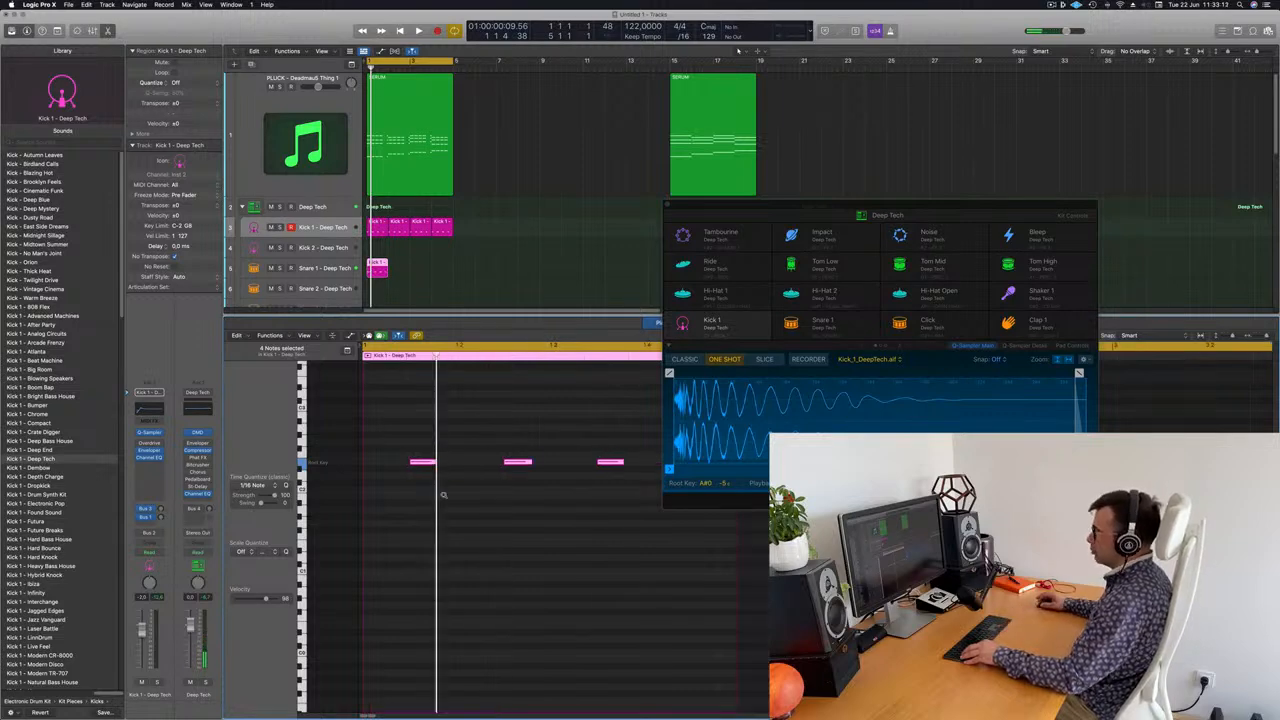
Delete the first and third notes of the Snare 1 region and play the loop
drag(384, 440, 396, 478)
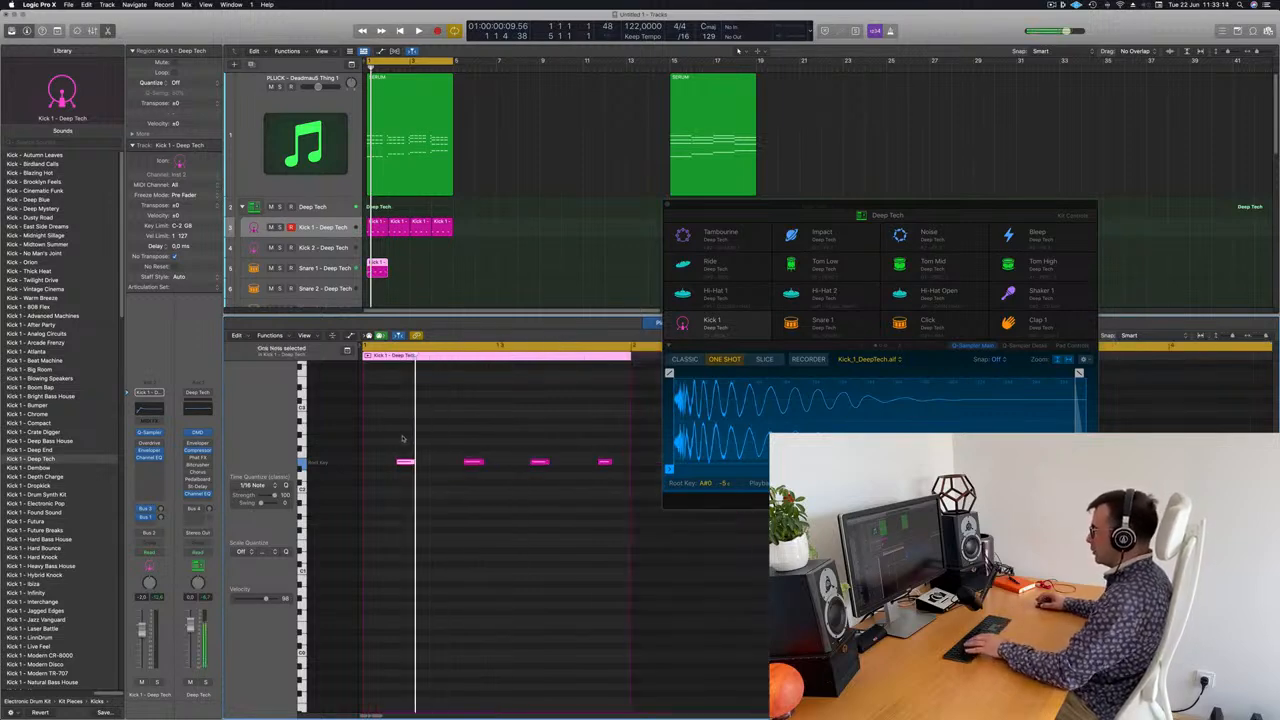
key(Delete)
drag(520, 442, 533, 489)
key(Delete)
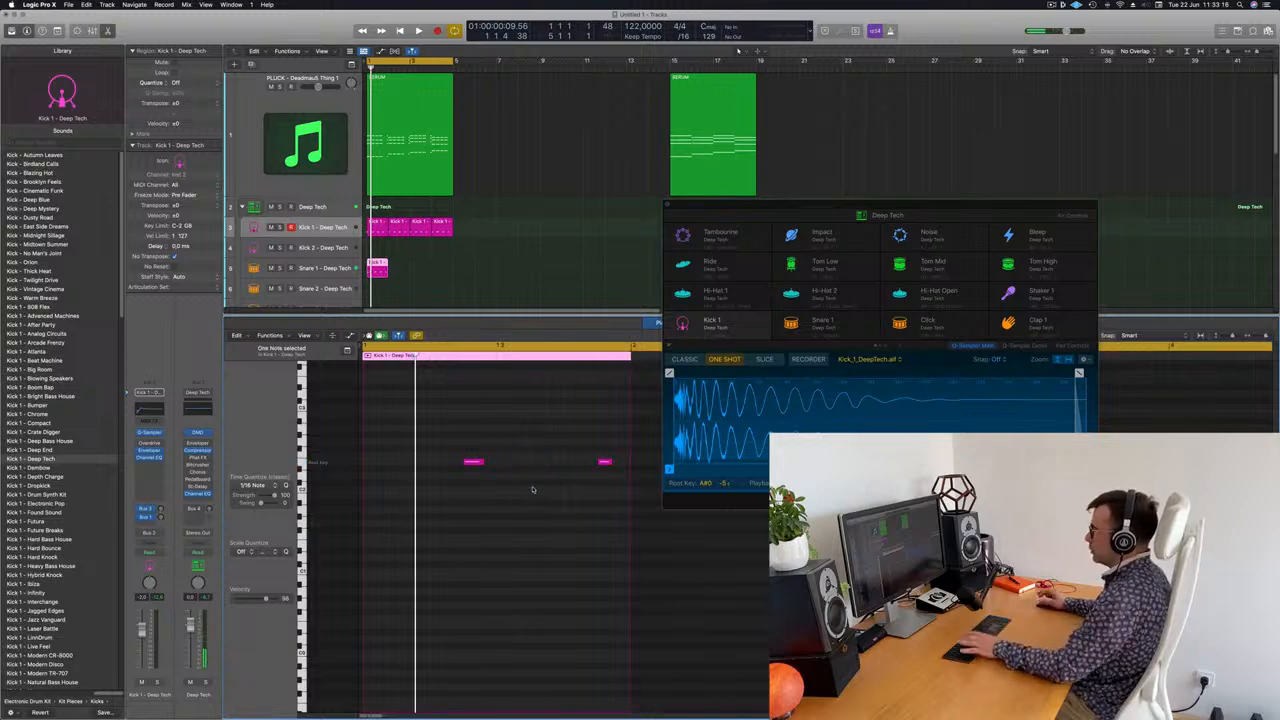
key(space)
scroll(502, 484, left, 2)
scroll(503, 481, right, 3)
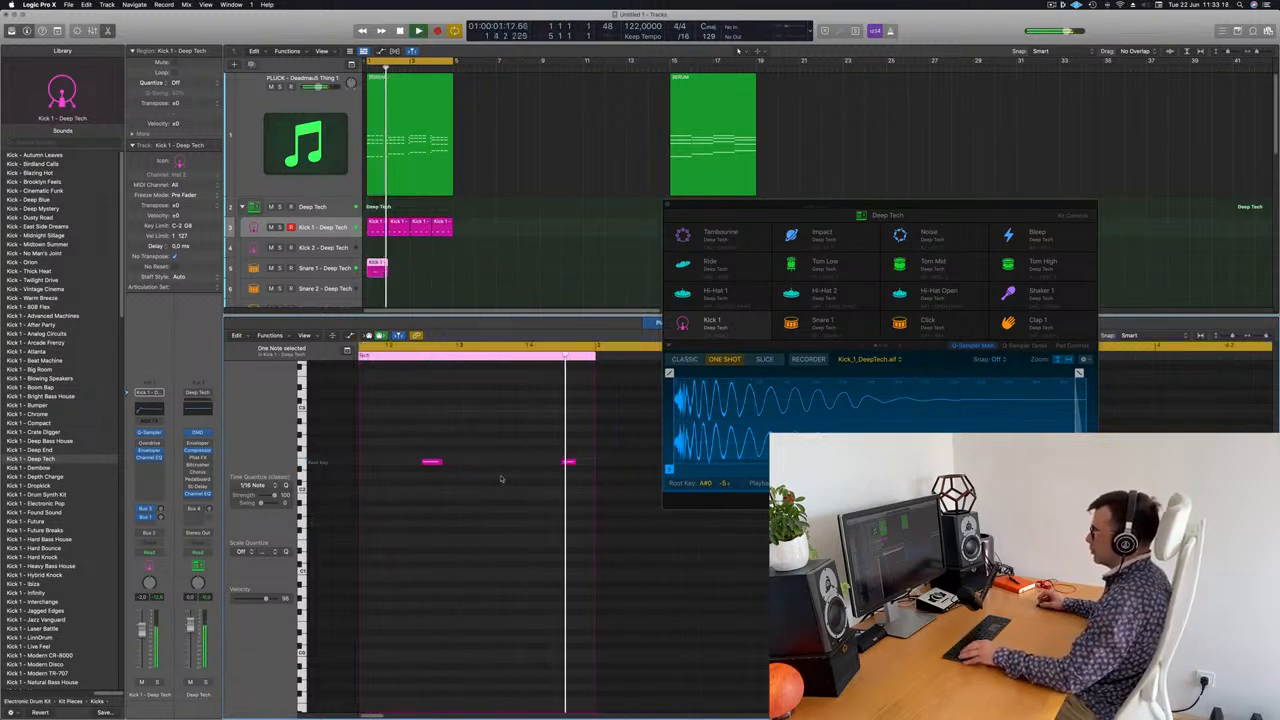
key(space)
key(space)
key(space)
Shift the two remaining snare notes back onto beats 2 and 4 and copy the snare region to fill four bars
drag(474, 443, 669, 553)
key(alt+Left)
key(alt+Left)
key(space)
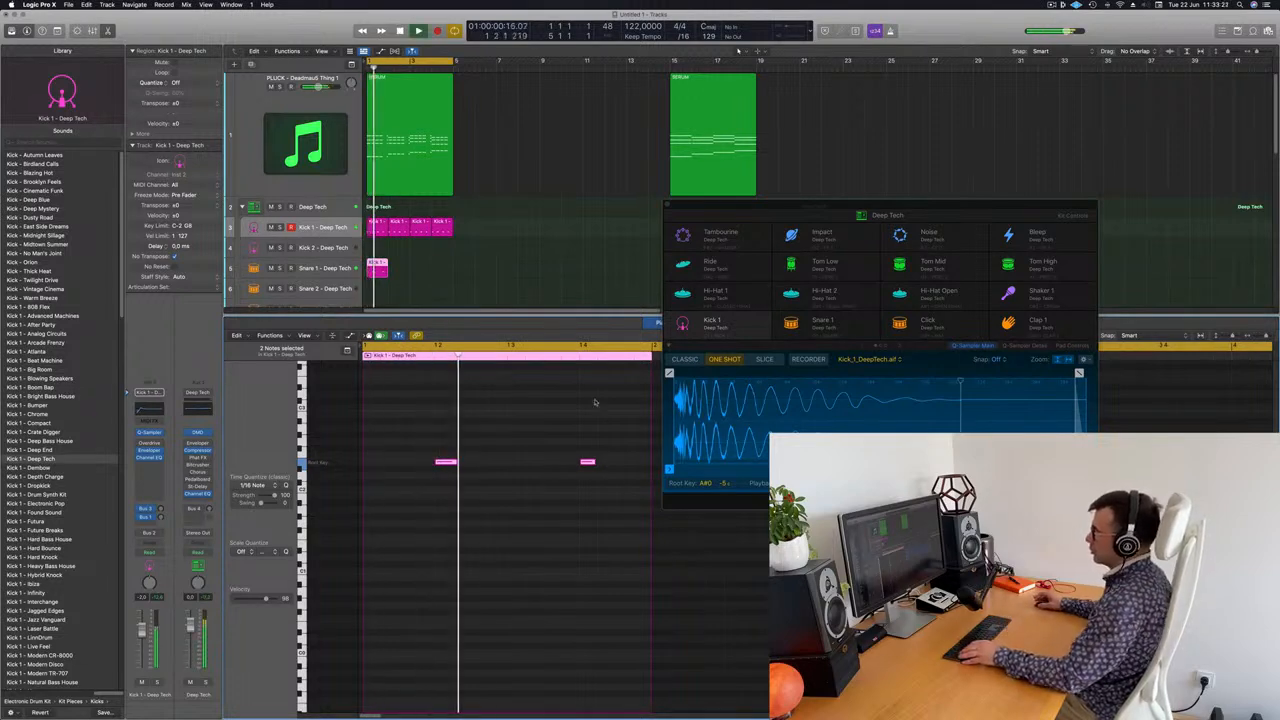
key(space)
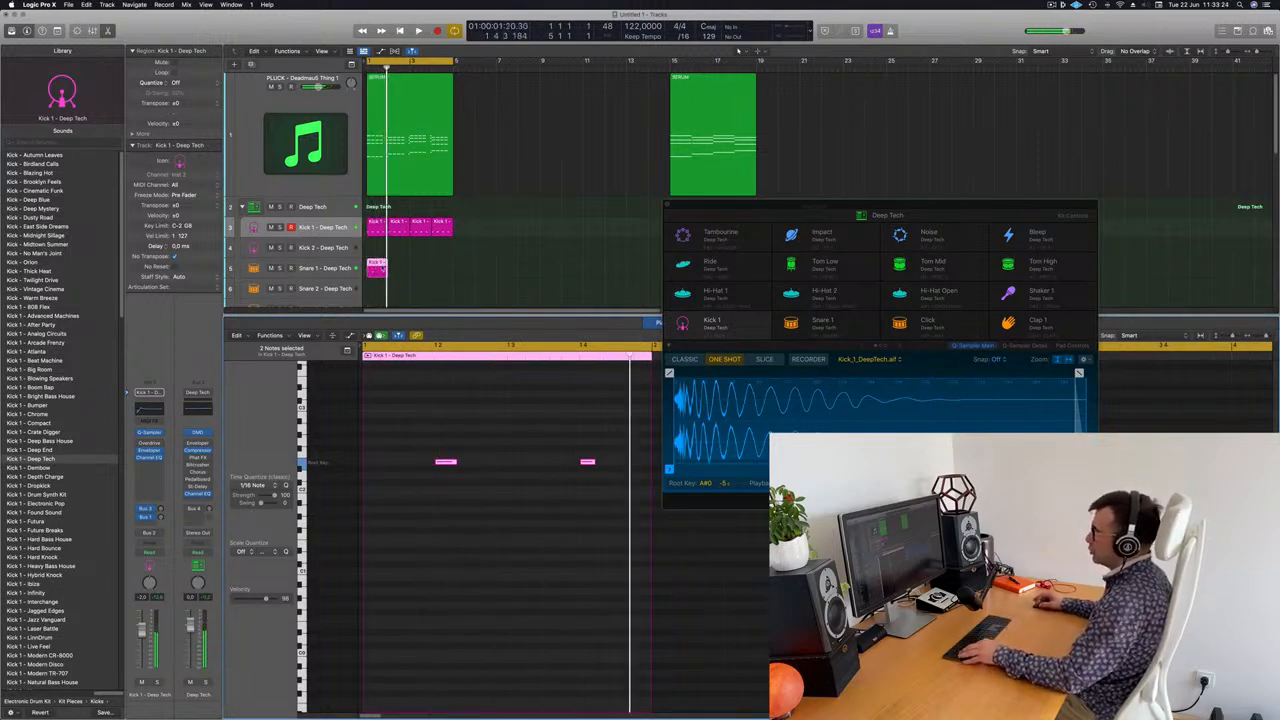
drag(382, 268, 395, 278)
mouse_move(429, 271)
mouse_down()
mouse_move(377, 265)
mouse_move(419, 266)
mouse_up()
Copy the bar 1 kick region to the Hi-Hat Open - Deep Tech track
scroll(487, 266, down, 3)
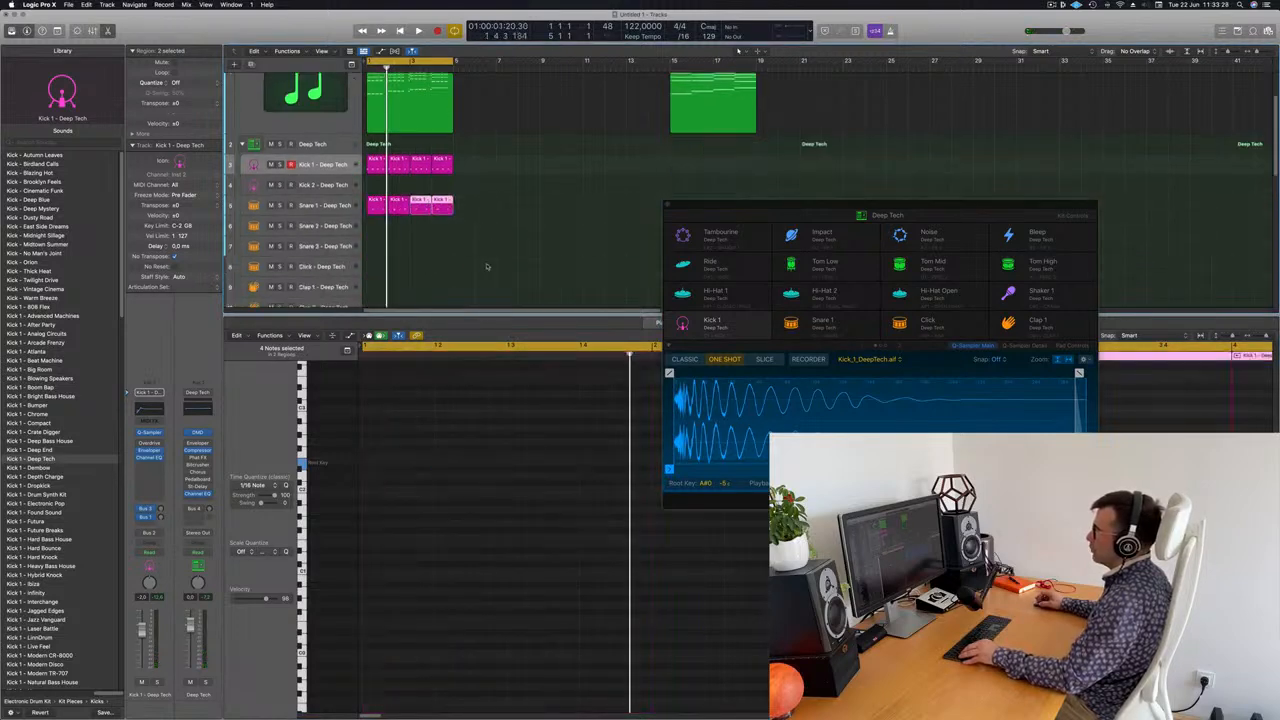
scroll(487, 266, down, 1)
scroll(500, 248, down, 1)
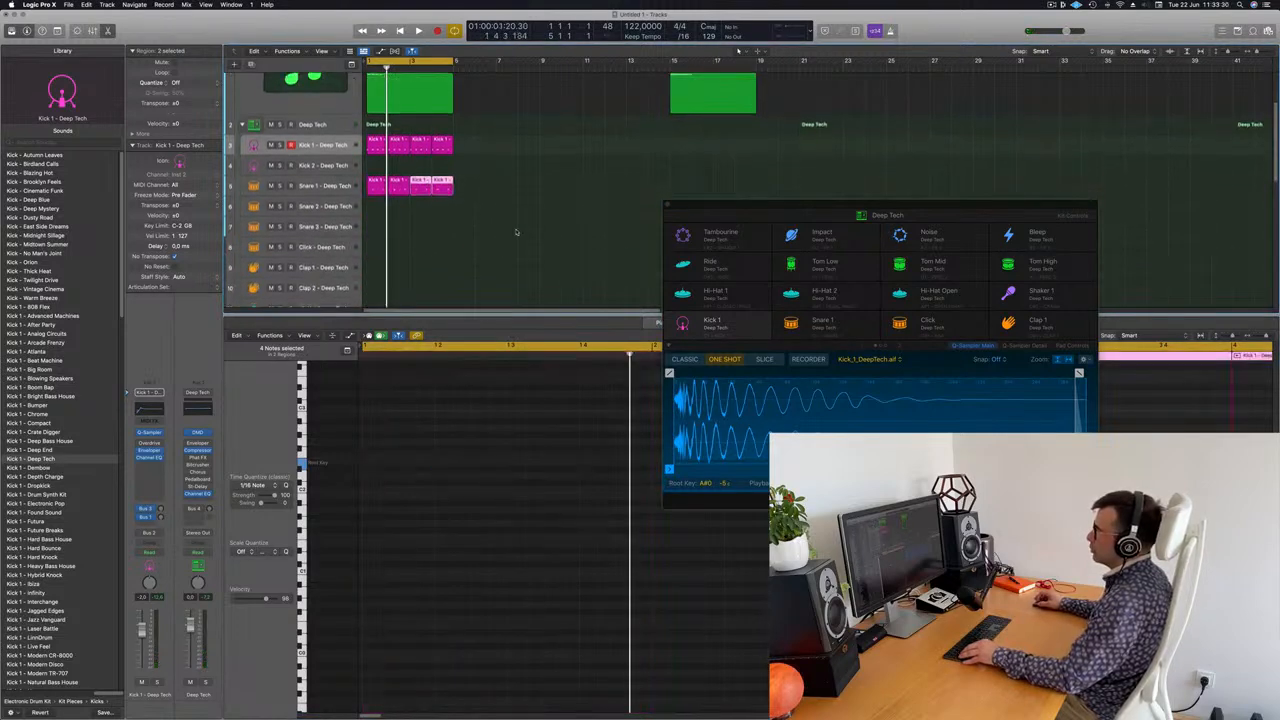
scroll(452, 151, down, 2)
drag(376, 116, 381, 299)
Raise the four hi-hat notes two octaves and shift them onto the offbeats of bar 1
drag(373, 523, 620, 593)
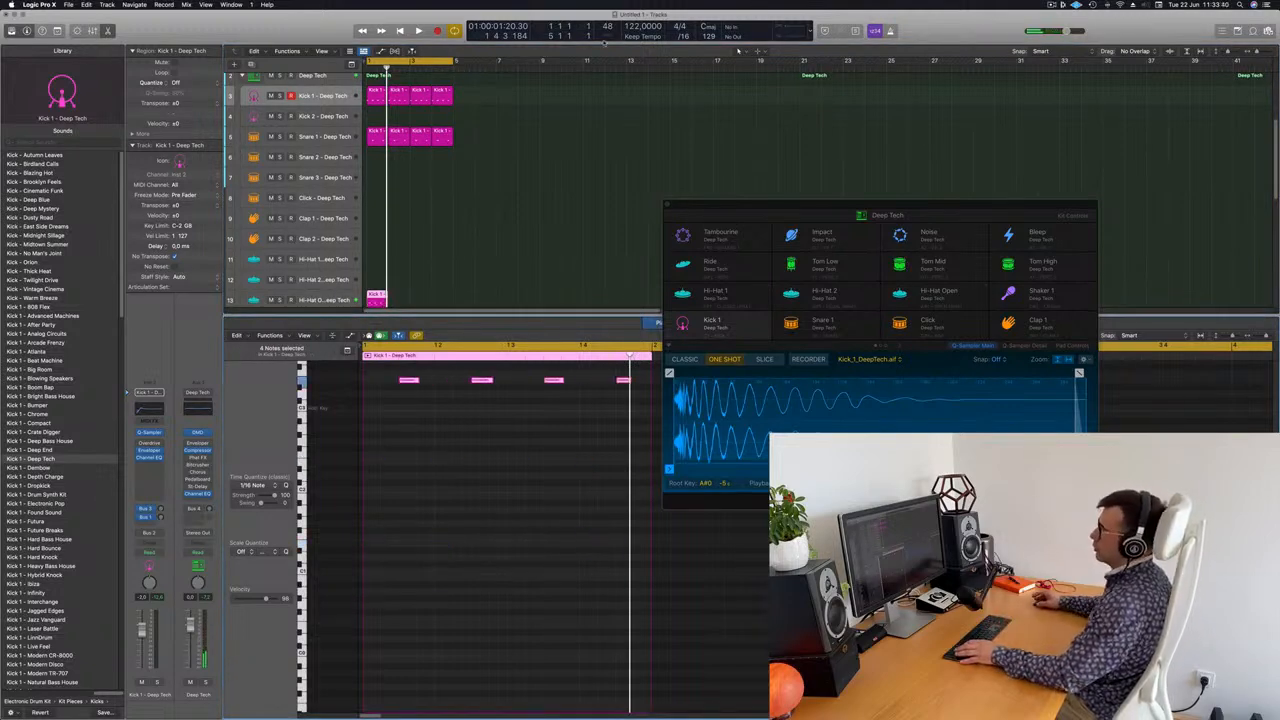
key(space)
scroll(515, 203, down, 5)
key(space)
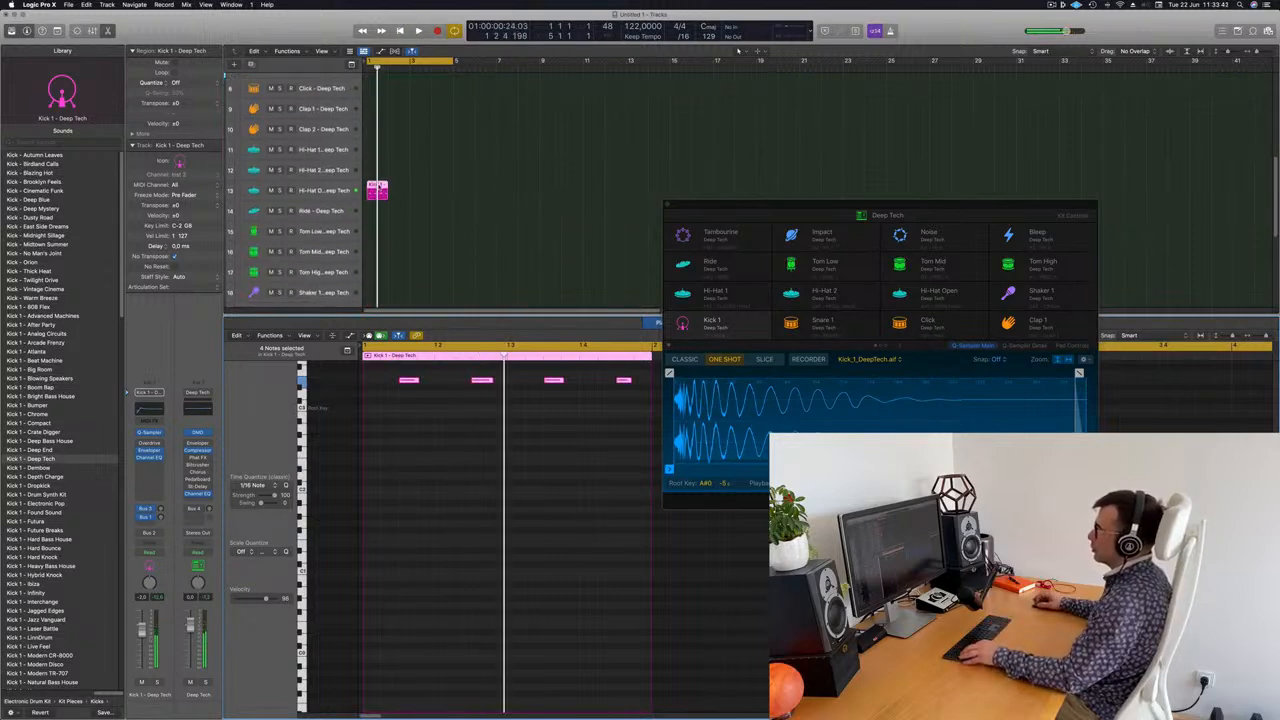
Copy the open hi-hat region to fill four bars and play the full loop
drag(378, 188, 437, 193)
scroll(501, 187, down, 5)
scroll(502, 199, down, 3)
scroll(507, 212, up, 4)
key(space)
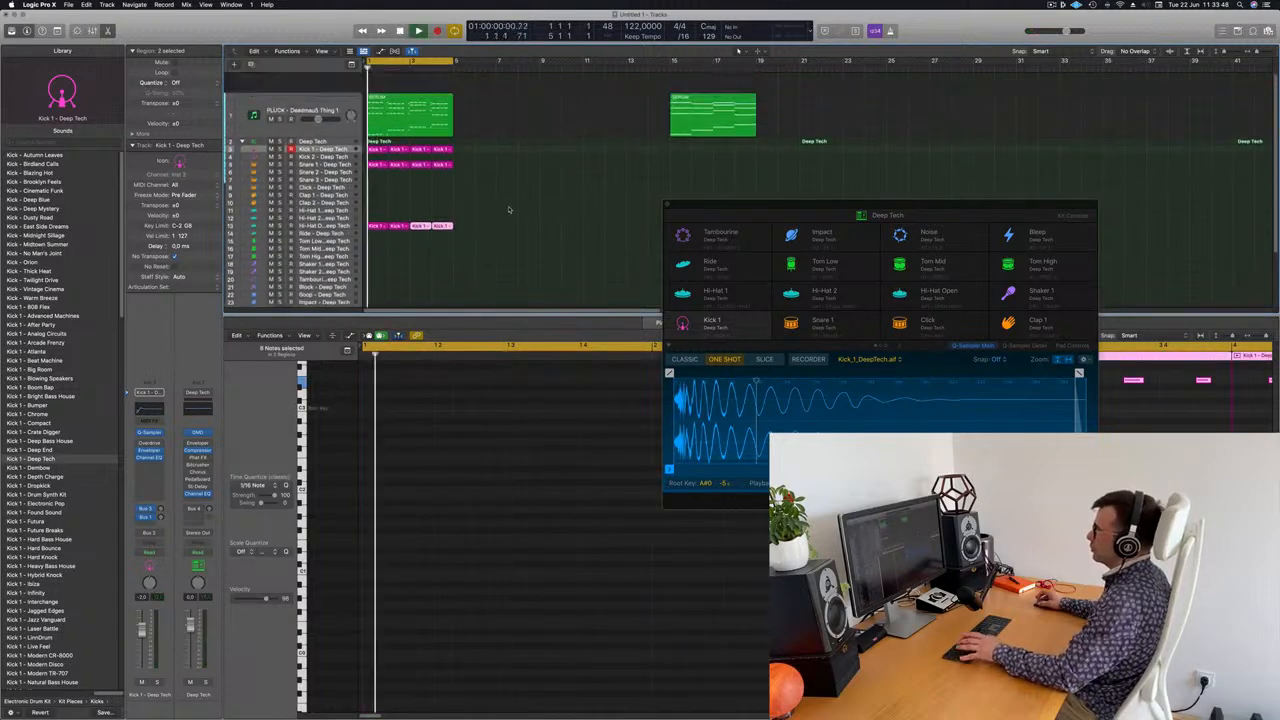
Adjust the volumes of the Hi-Hat Open and Snare 1 tracks while the loop plays
click(513, 208)
scroll(512, 207, up, 2)
click(512, 208)
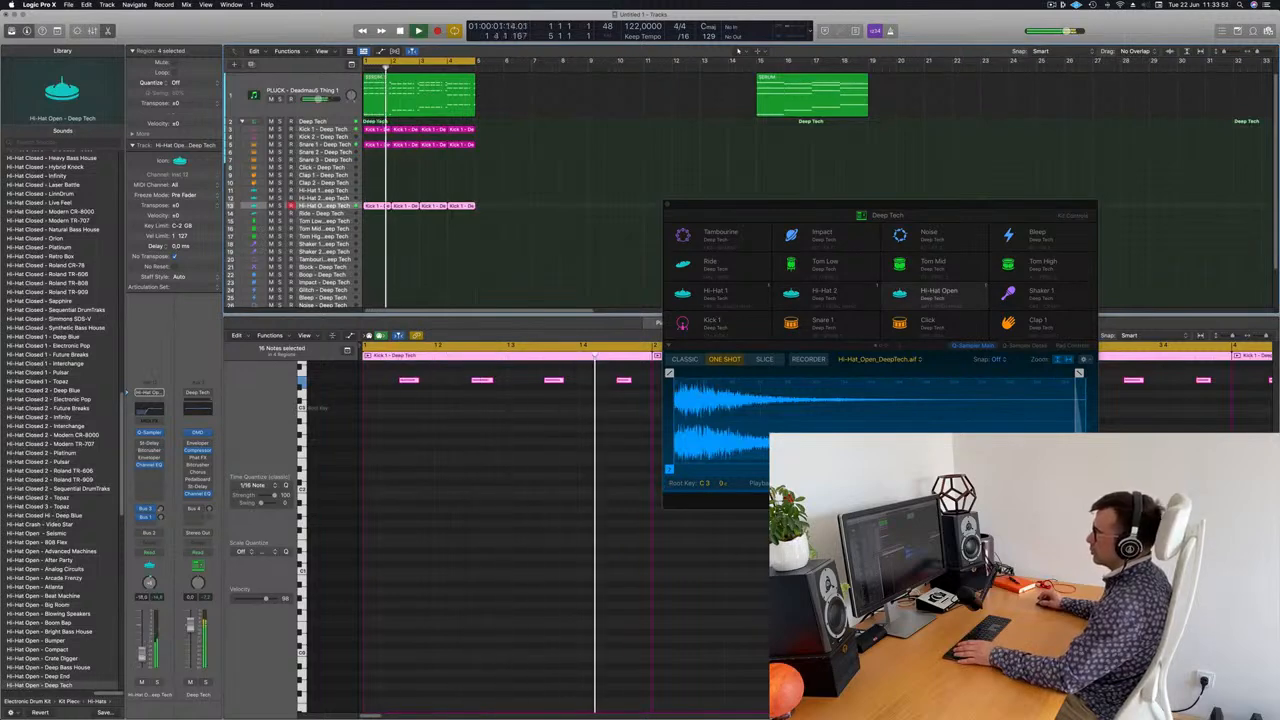
click(330, 146)
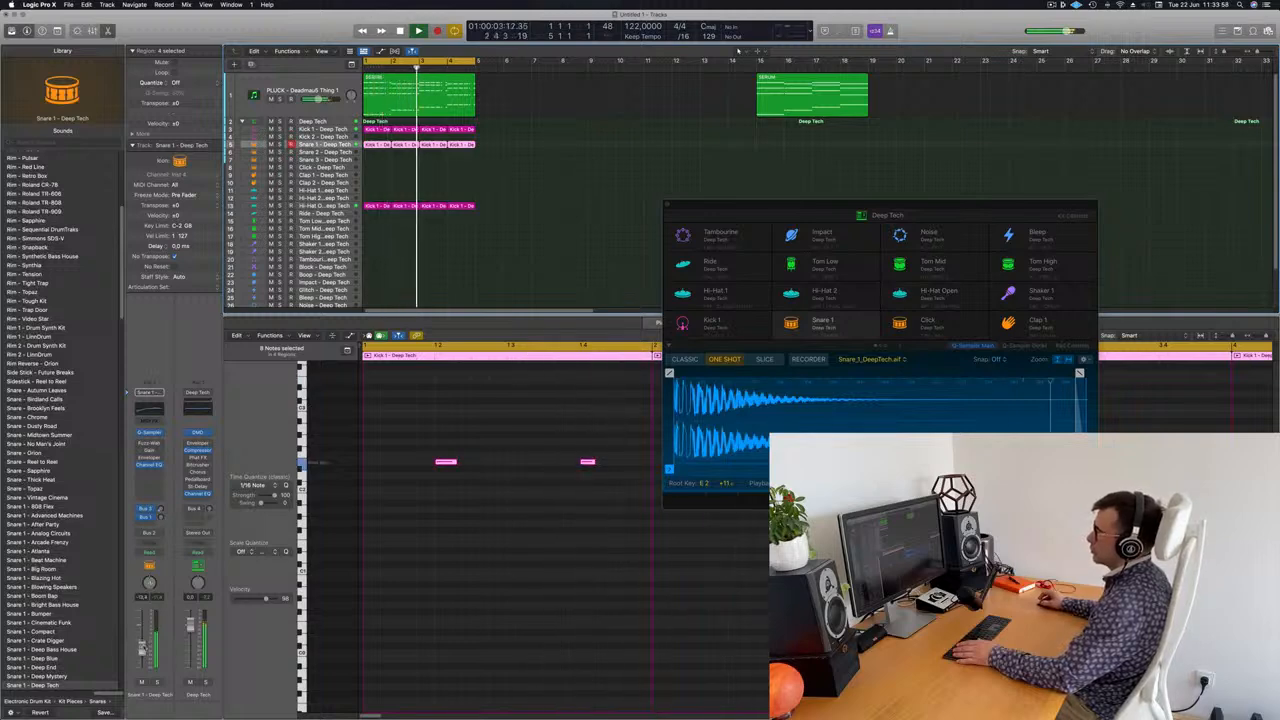
Open the Channel EQ of the Kick 1 - Deep Tech track
key(Up)
key(Up)
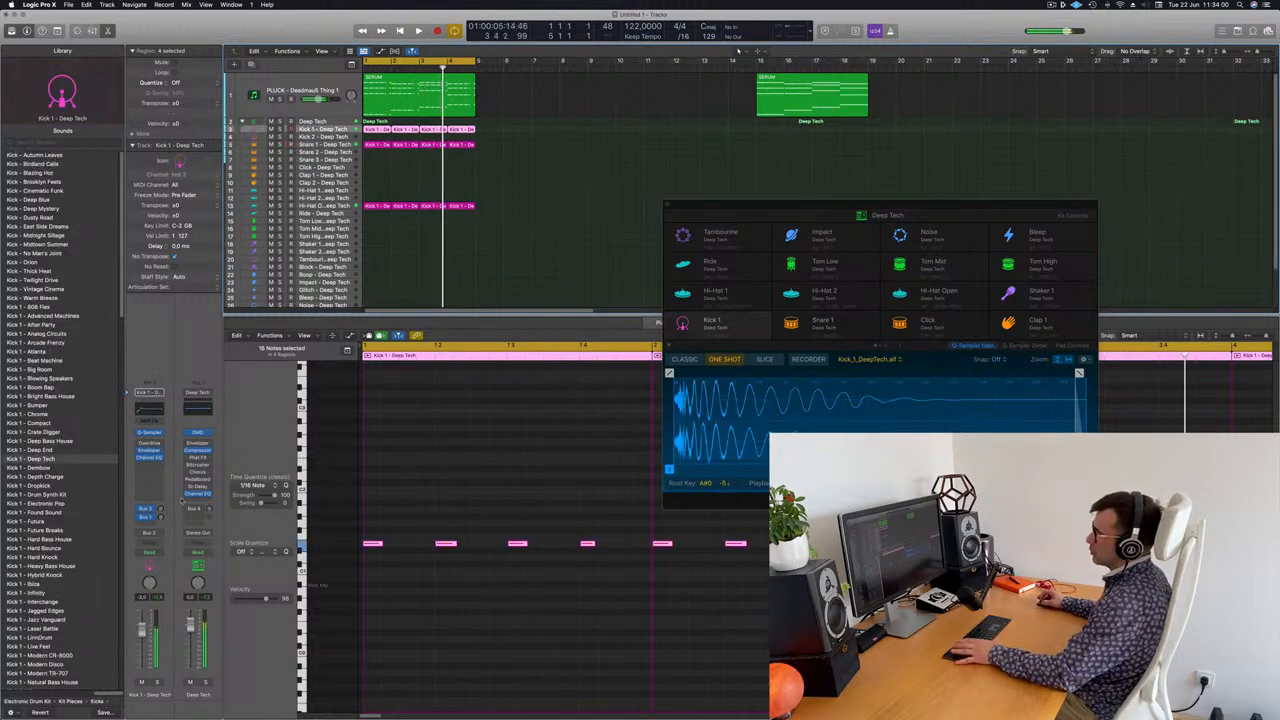
click(154, 410)
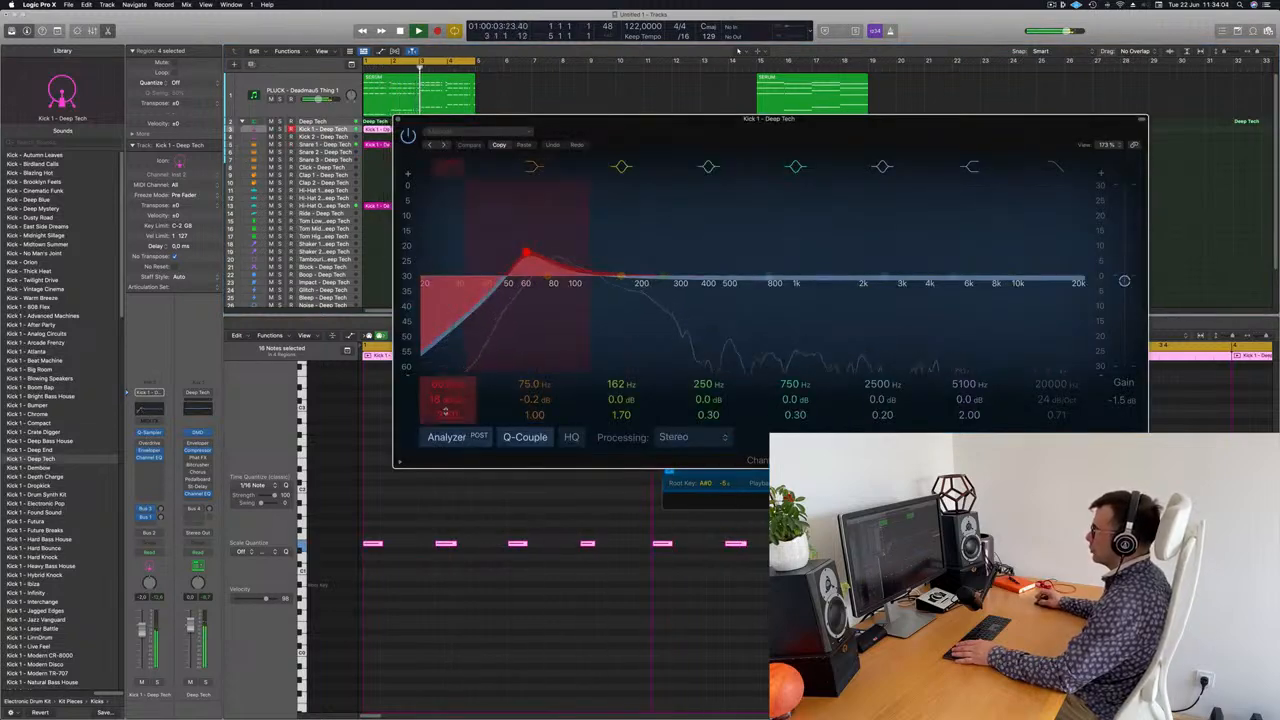
Turn off the kick EQ's 60.5 Hz low-cut band, boost the low shelf by 9.8 dB at 113 Hz and close the EQ
click(448, 167)
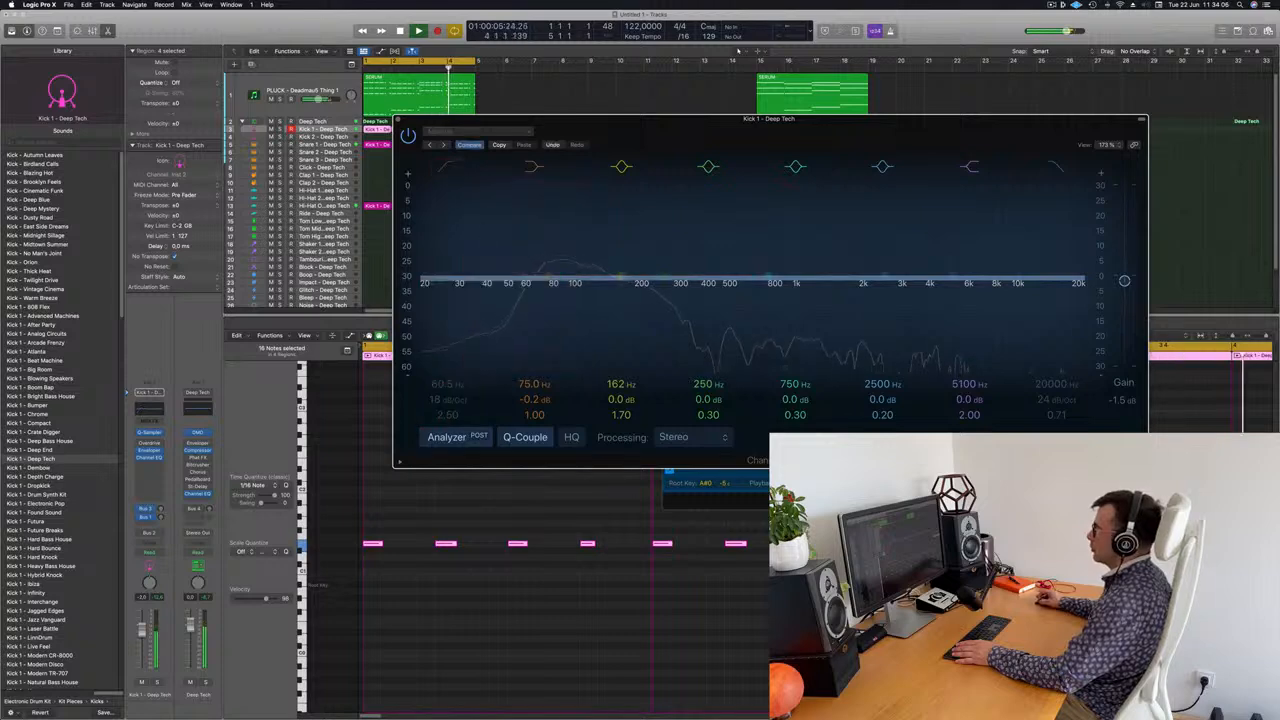
mouse_move(535, 400)
mouse_down()
mouse_move(535, 372)
mouse_move(531, 386)
mouse_up()
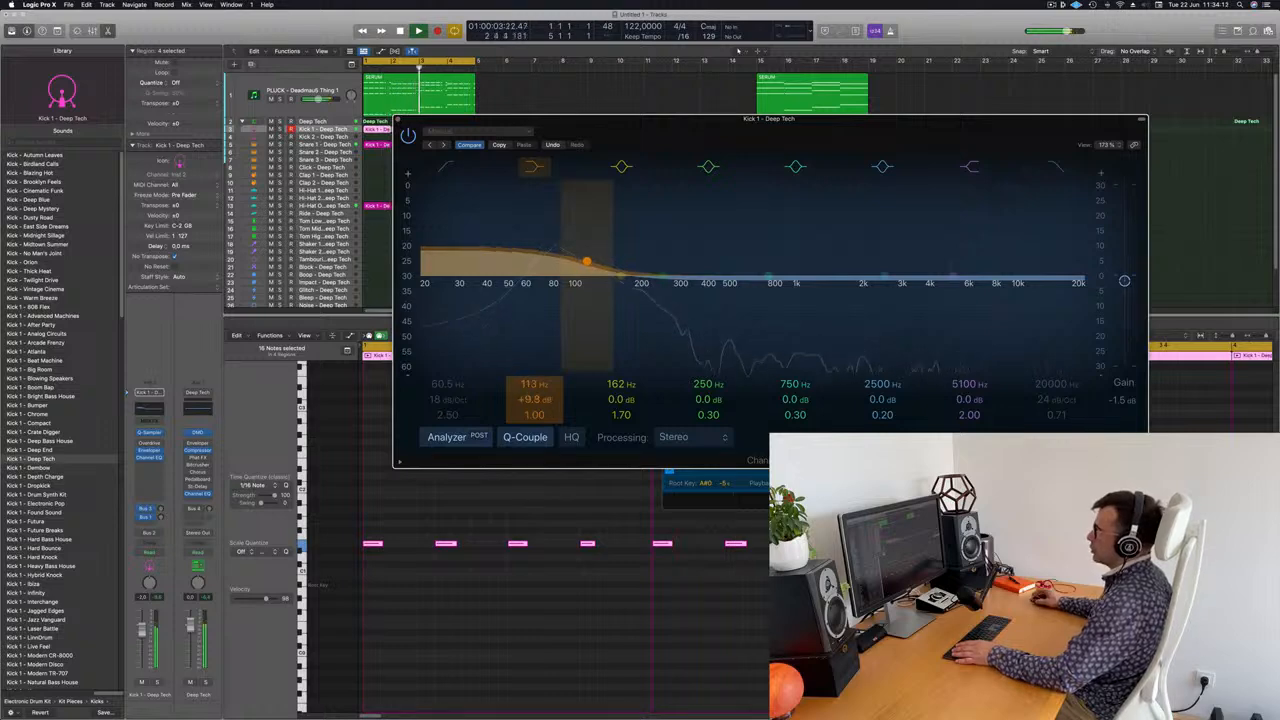
key(super+w)
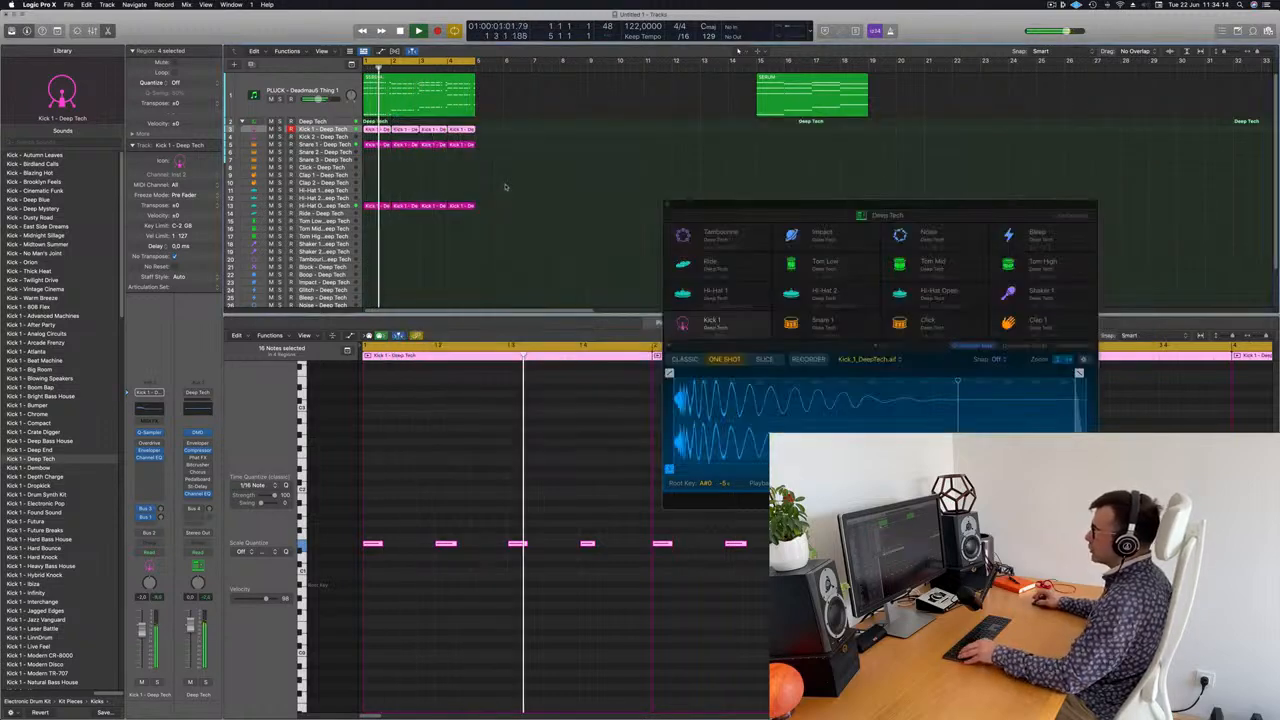
Stop playback and copy the bar 1 Kick 1 region onto the Shaker 2 track
scroll(510, 189, right, 3)
scroll(532, 190, down, 2)
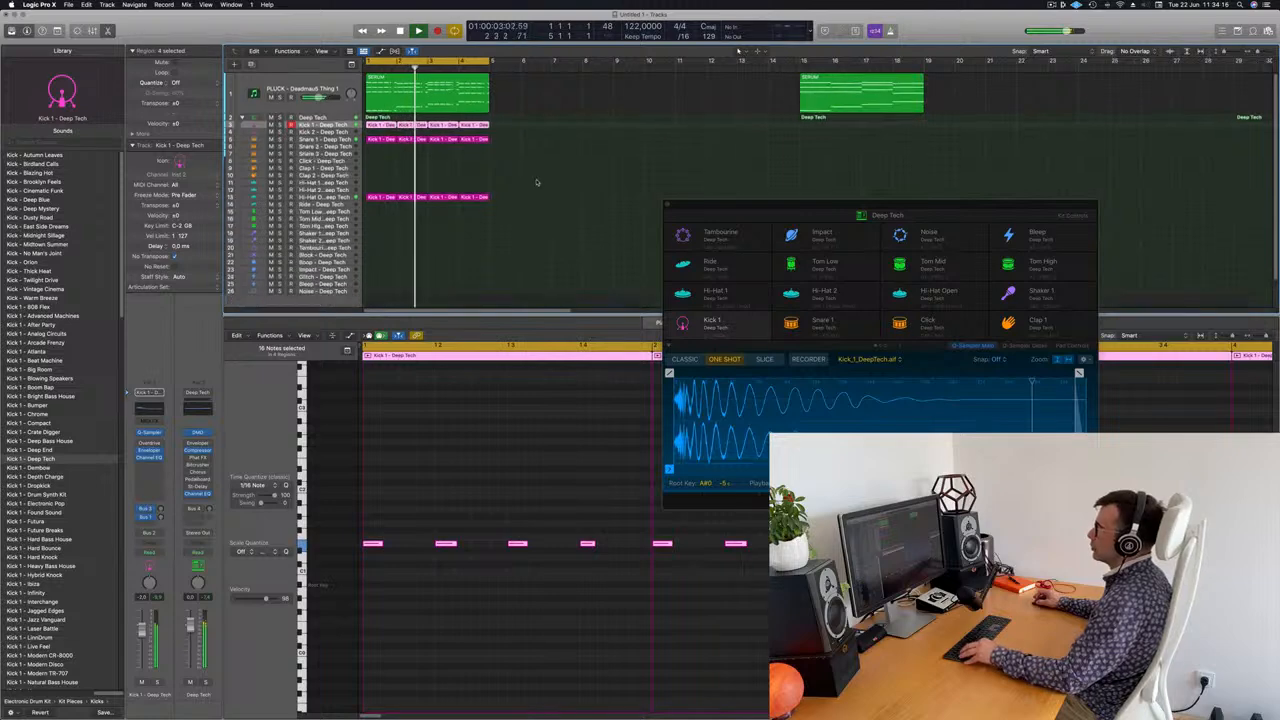
scroll(537, 182, down, 2)
scroll(551, 218, up, 2)
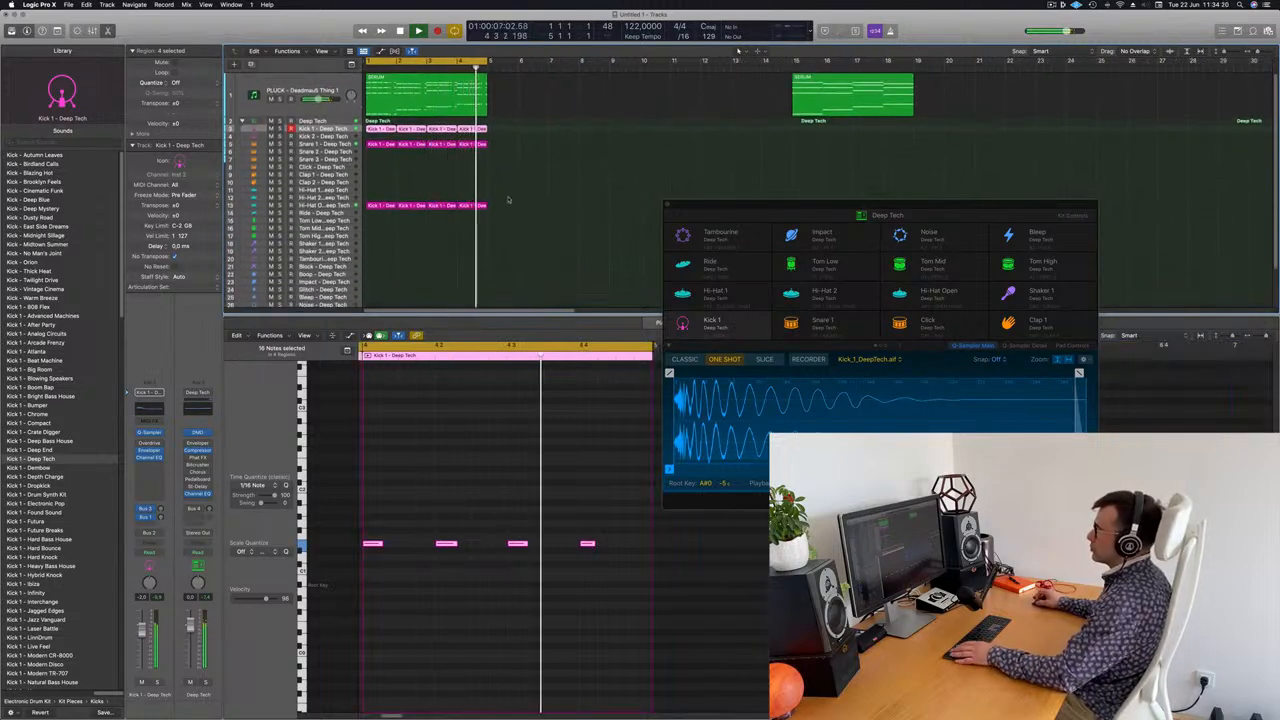
key(space)
click(392, 149)
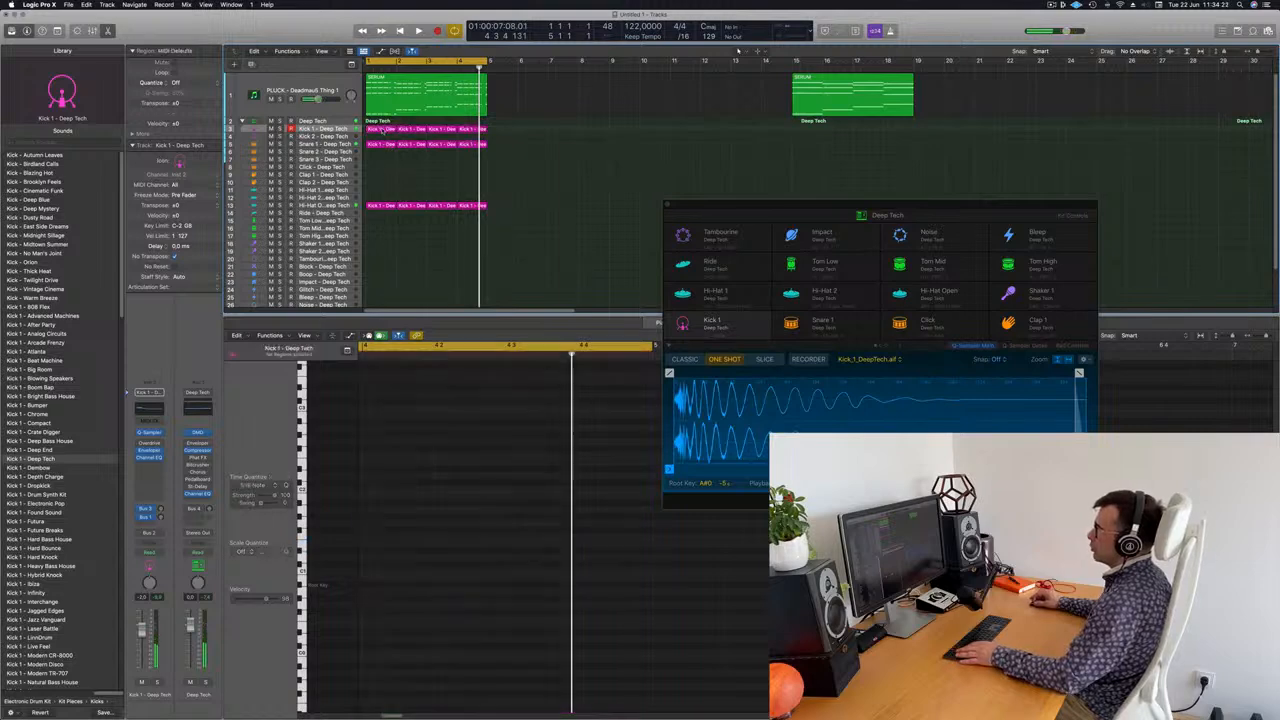
drag(381, 131, 388, 259)
Duplicate the four notes in the shaker region until bar 1 is filled with continuous sixteenth notes
drag(415, 524, 680, 590)
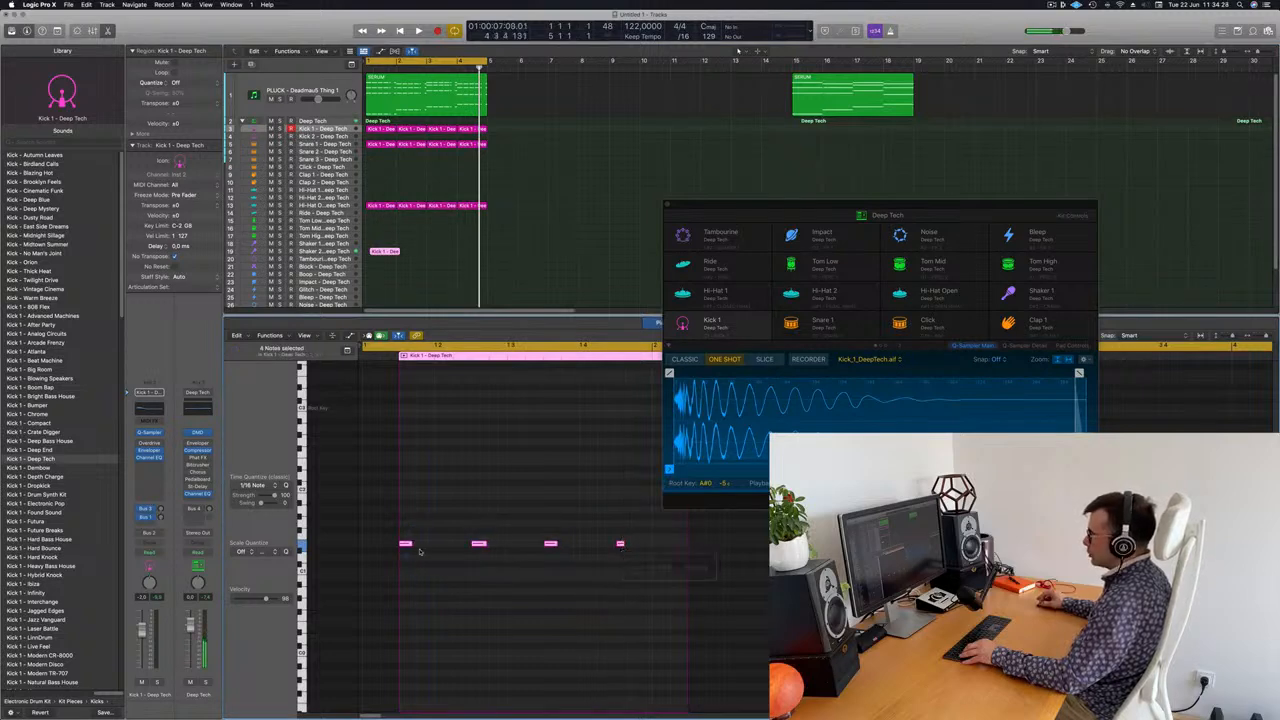
drag(405, 546, 439, 554)
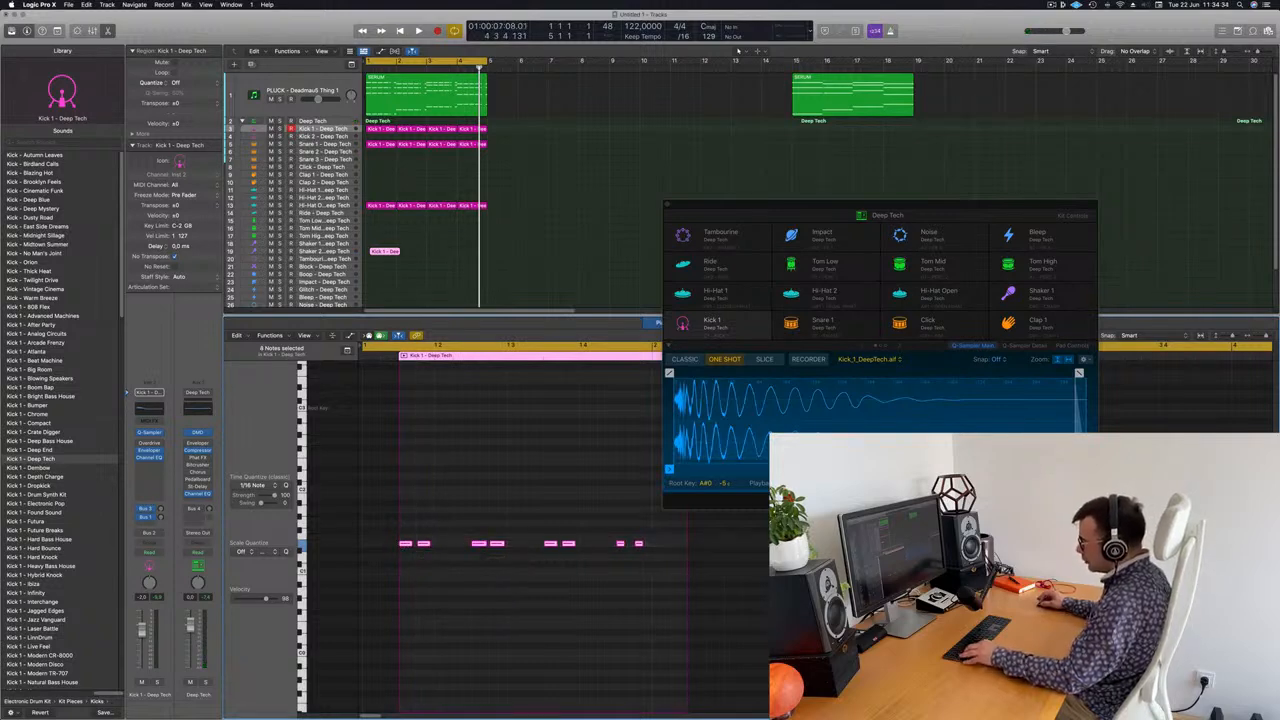
drag(403, 545, 442, 552)
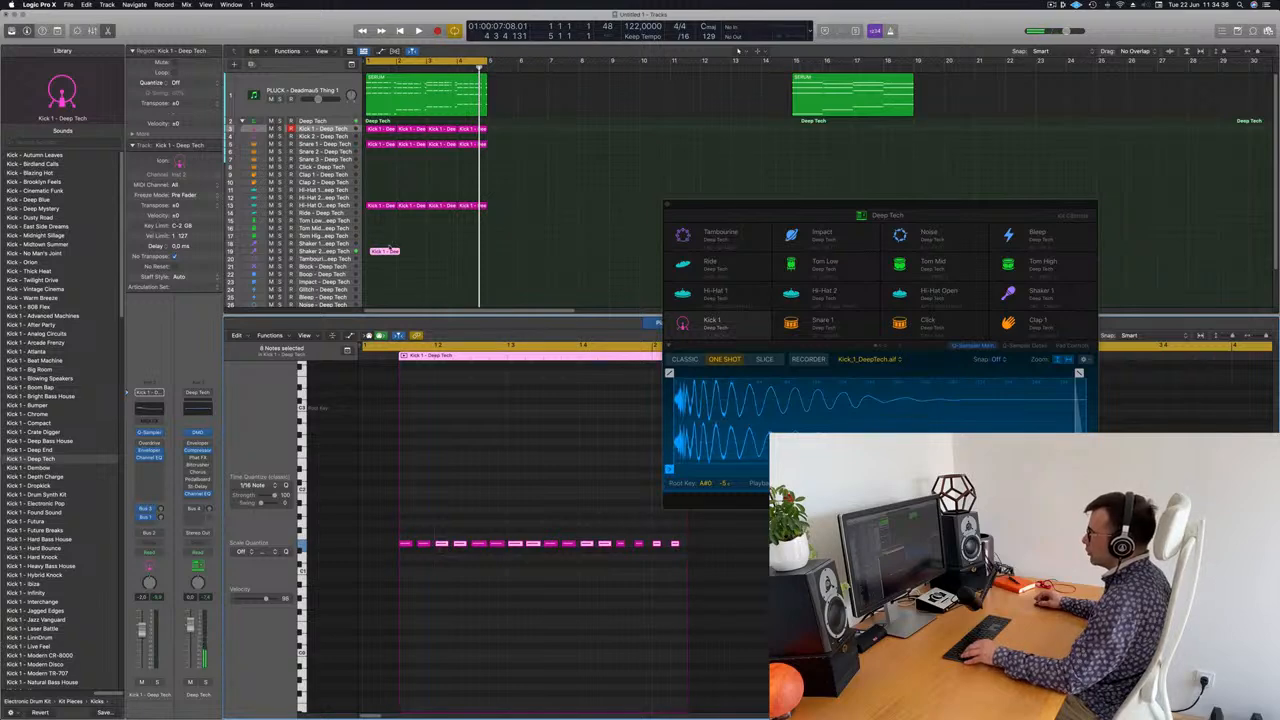
Repeat the shaker region so that it fills four bars
click(404, 256)
drag(388, 252, 384, 252)
key(super+r)
key(super+r)
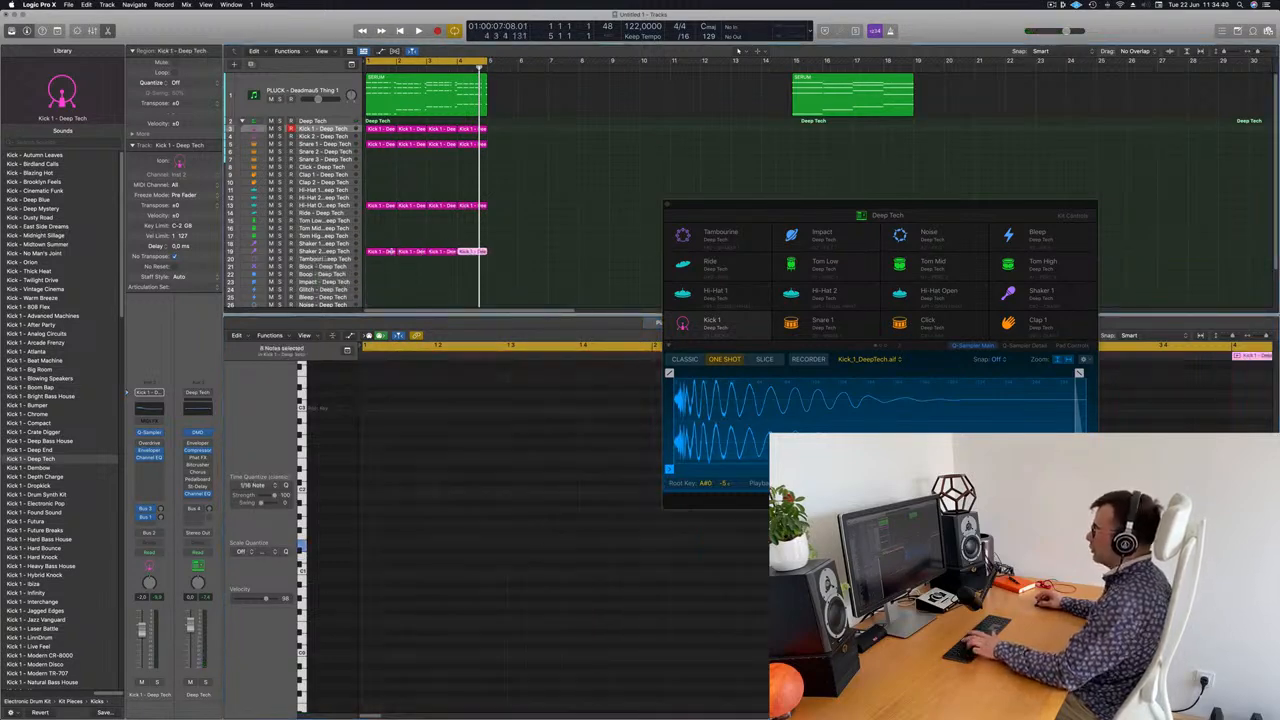
Select the Shaker 2 track, raise all notes of its four regions two octaves and play the loop
key(space)
click(324, 251)
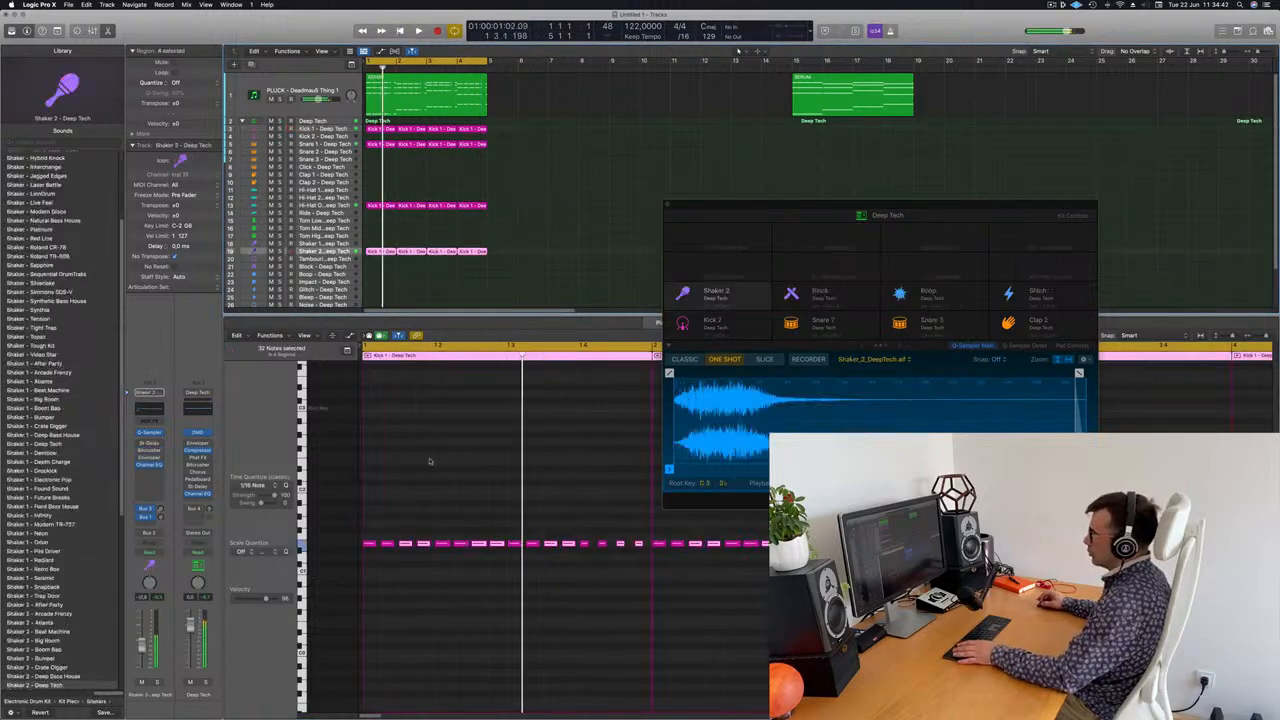
click(449, 494)
key(super+a)
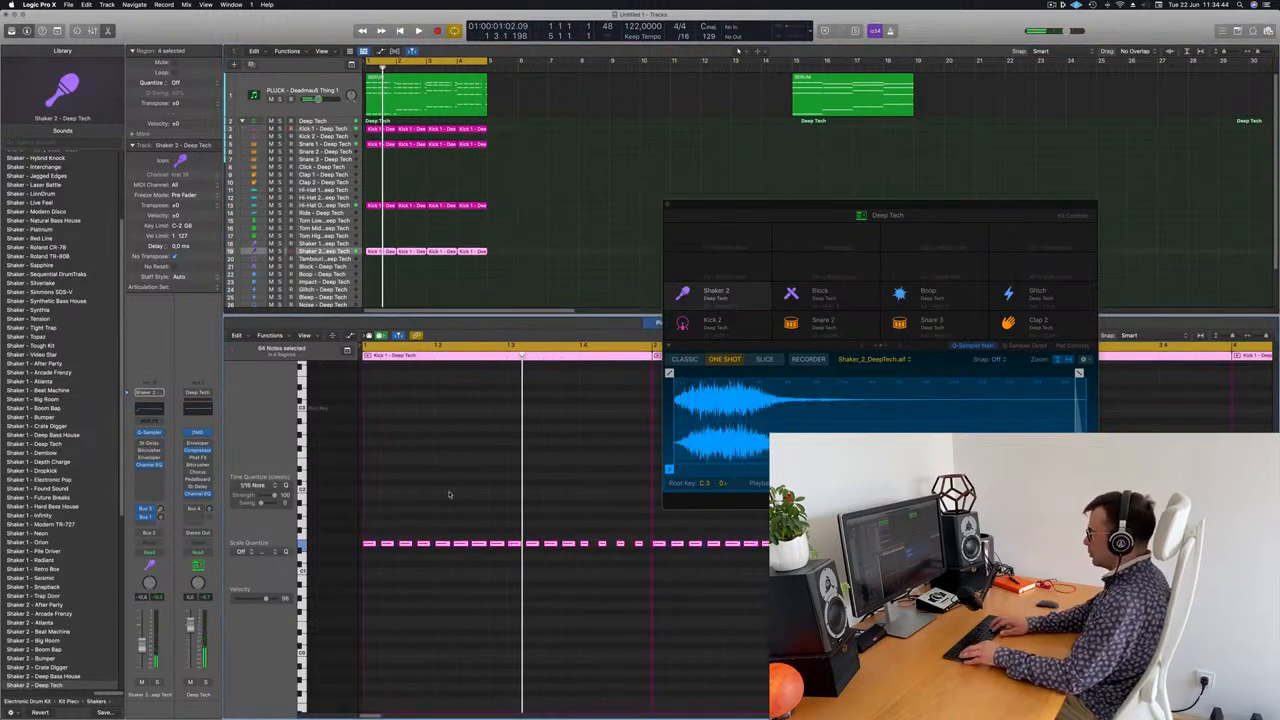
key(alt+shift+Up)
key(alt+shift+Up)
key(space)
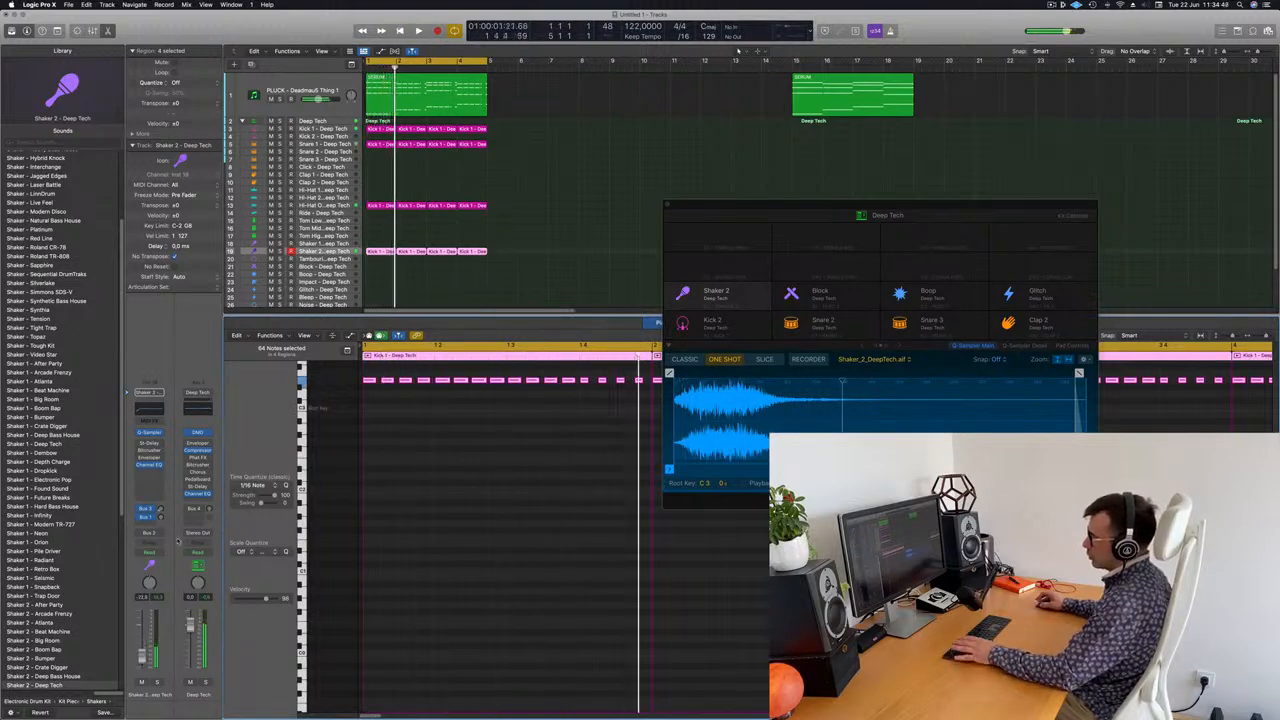
In the Shaker 2 track's Stereo Delay, set the output mix to 37% left and 35% right, then close the plug-in
click(140, 443)
click(143, 443)
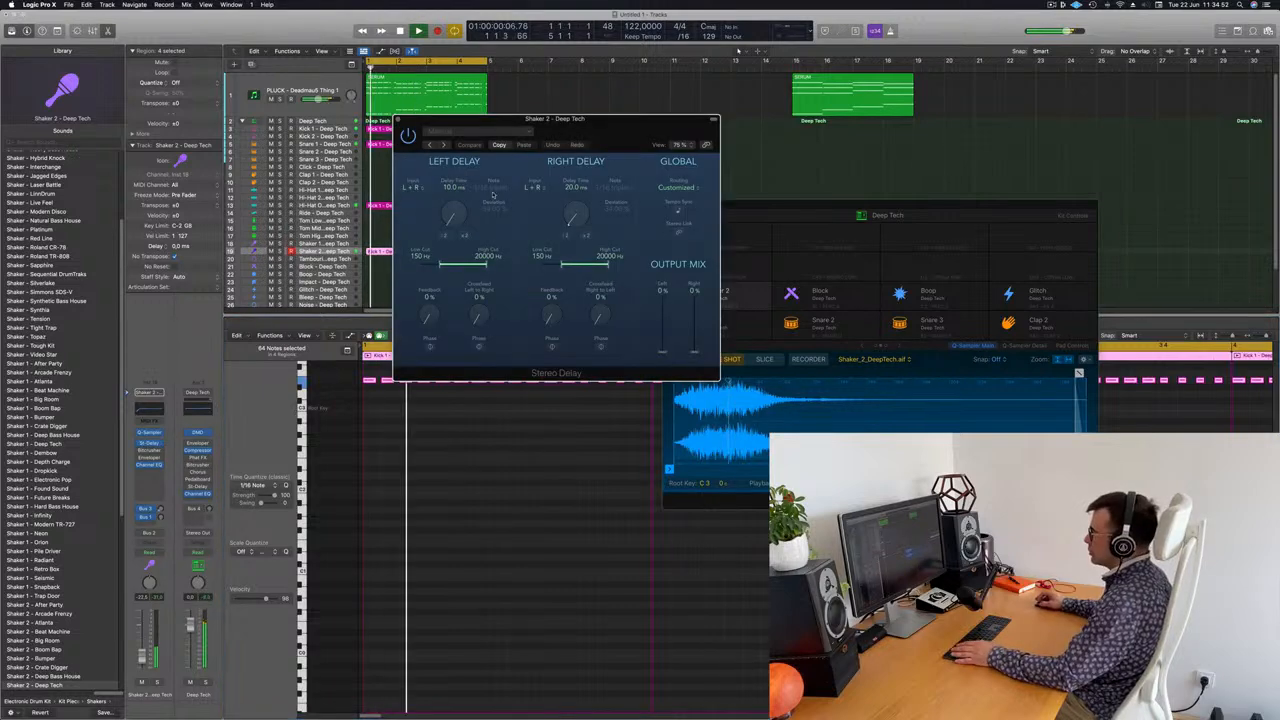
drag(665, 349, 662, 292)
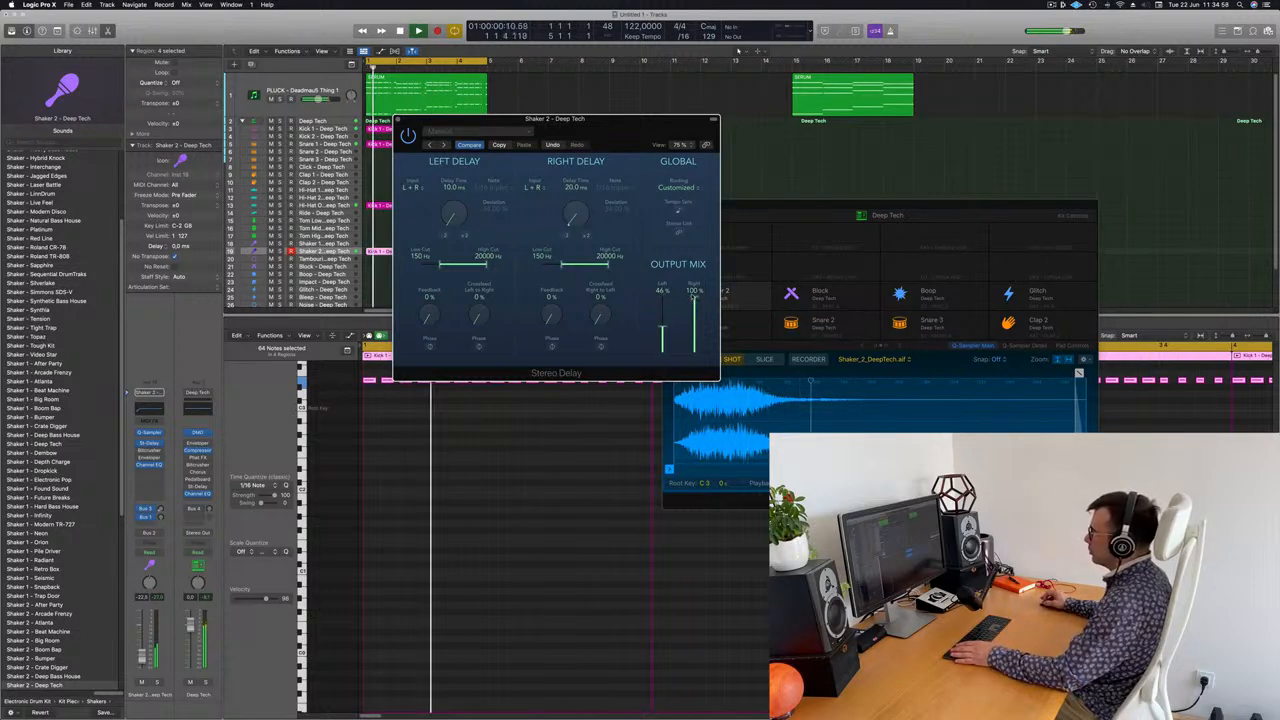
drag(694, 298, 694, 329)
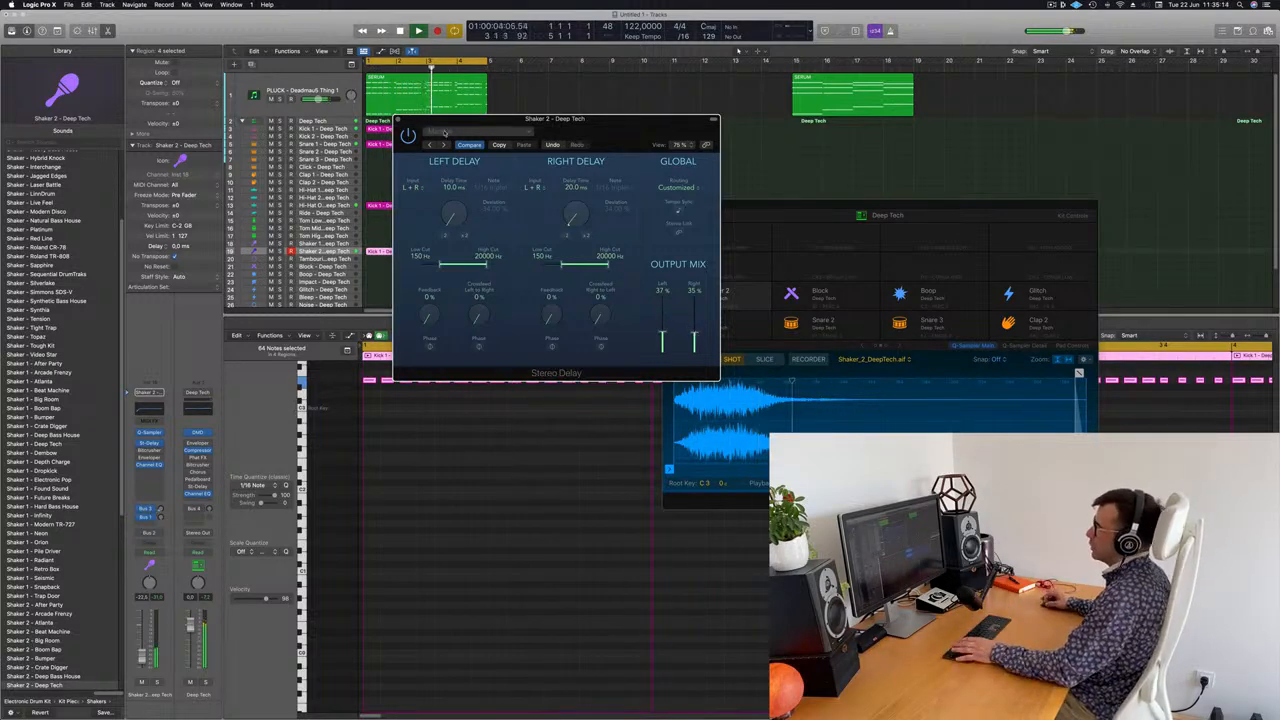
key(super+w)
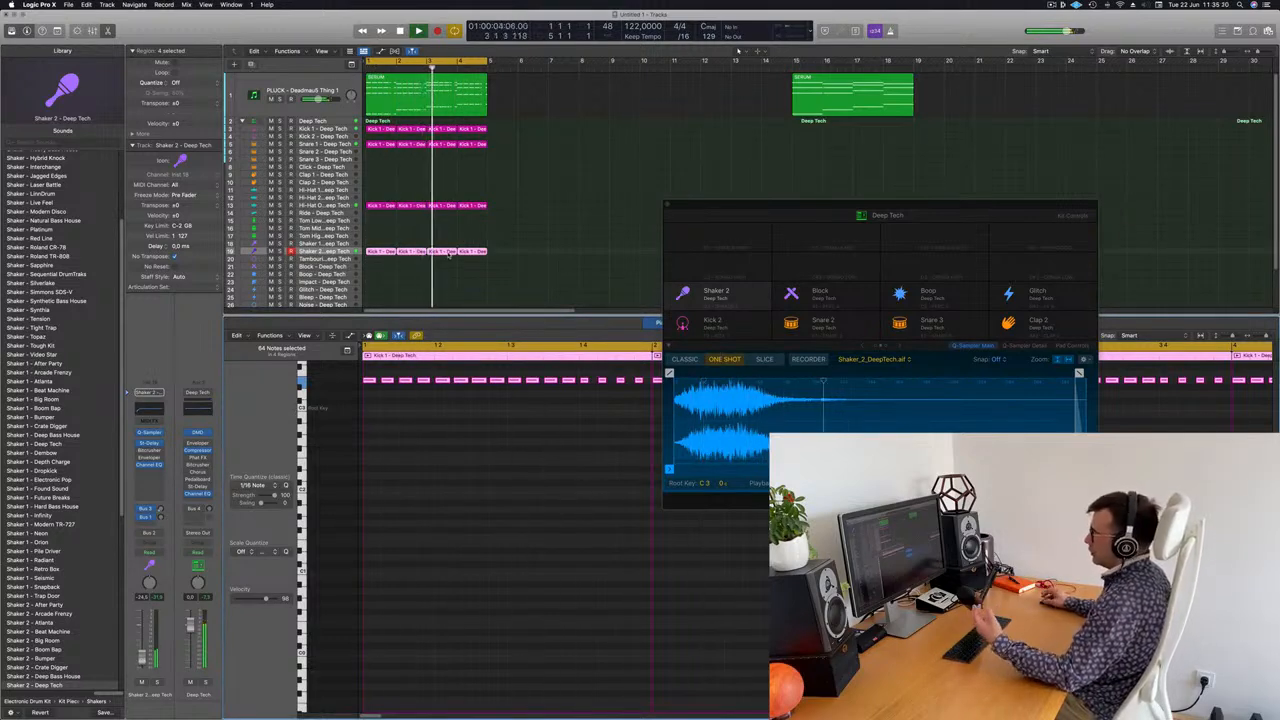
Open Sylenth1 on the pluck track, load the preset PLUCK - Alt+F4 and listen to it in the loop
click(523, 184)
click(302, 92)
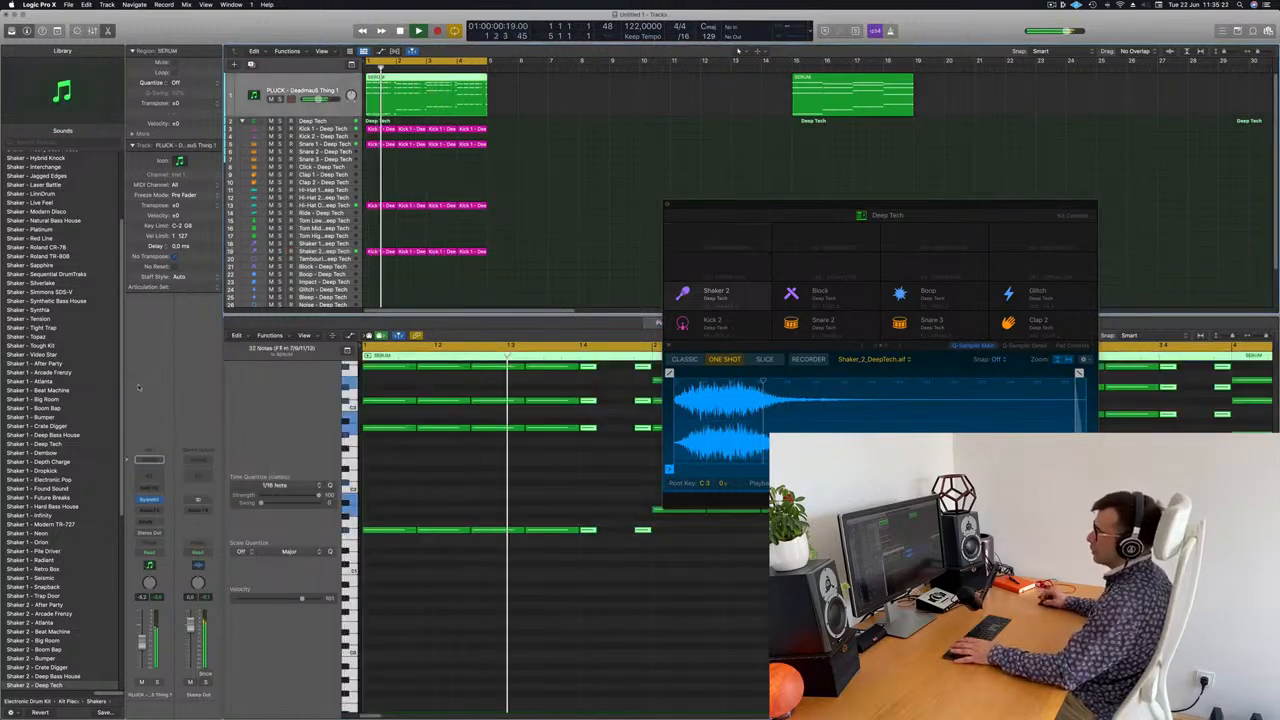
click(149, 499)
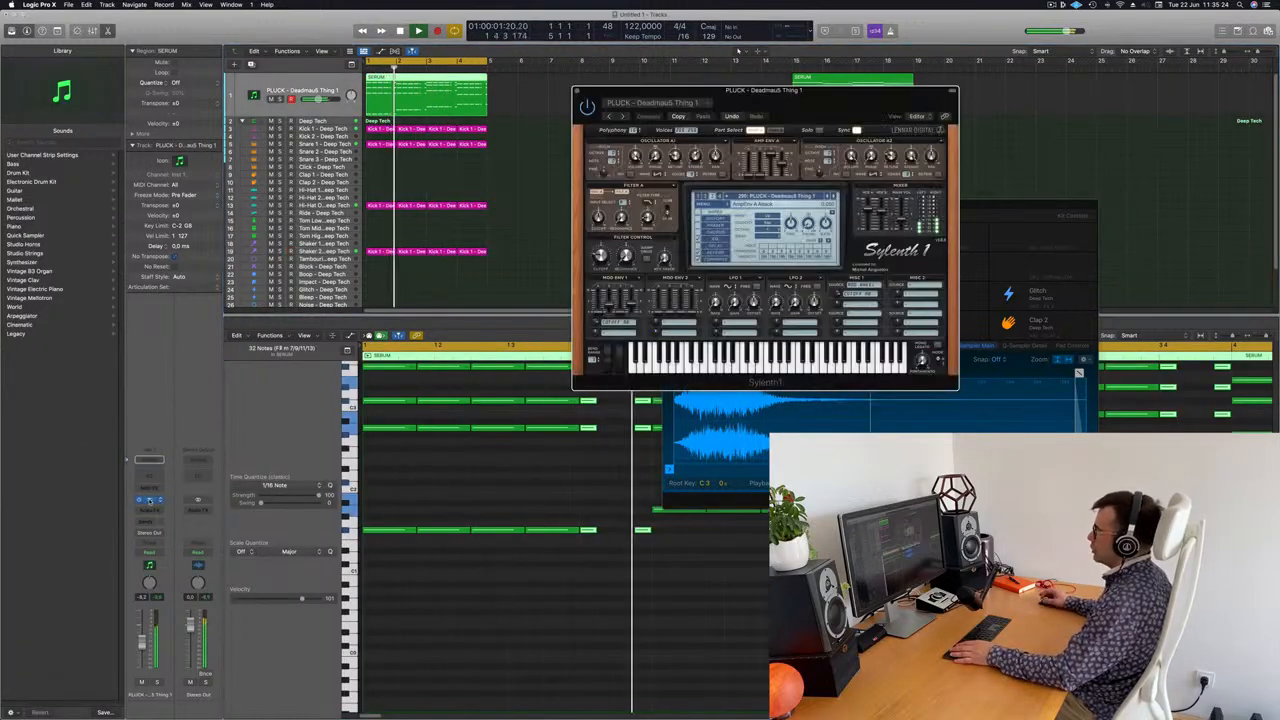
drag(805, 108, 713, 141)
click(690, 229)
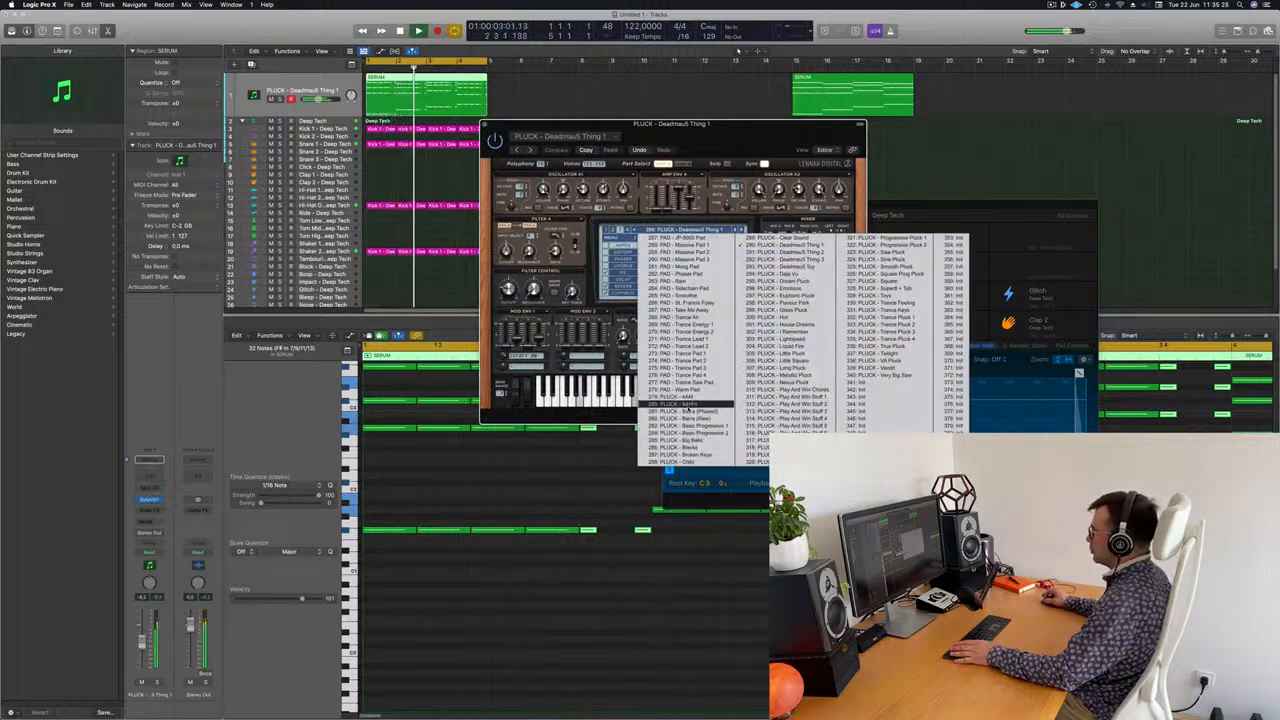
click(682, 403)
drag(667, 146, 657, 148)
key(space)
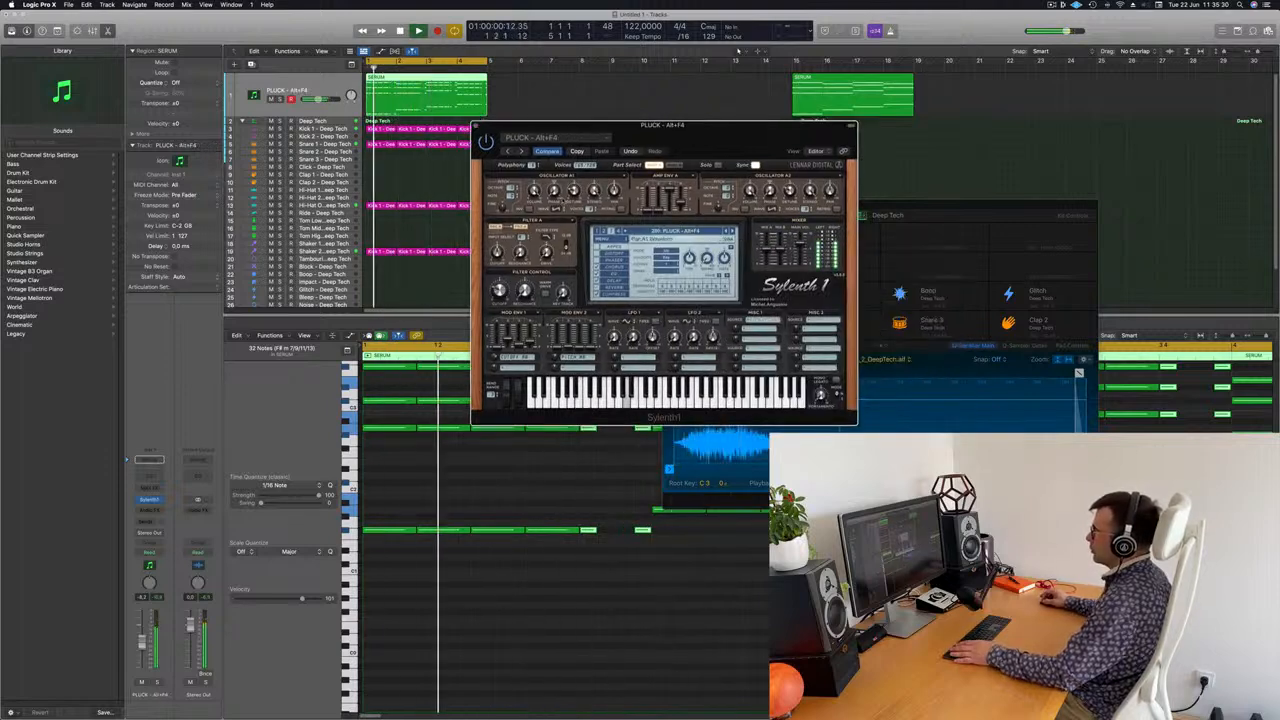
key(space)
key(space)
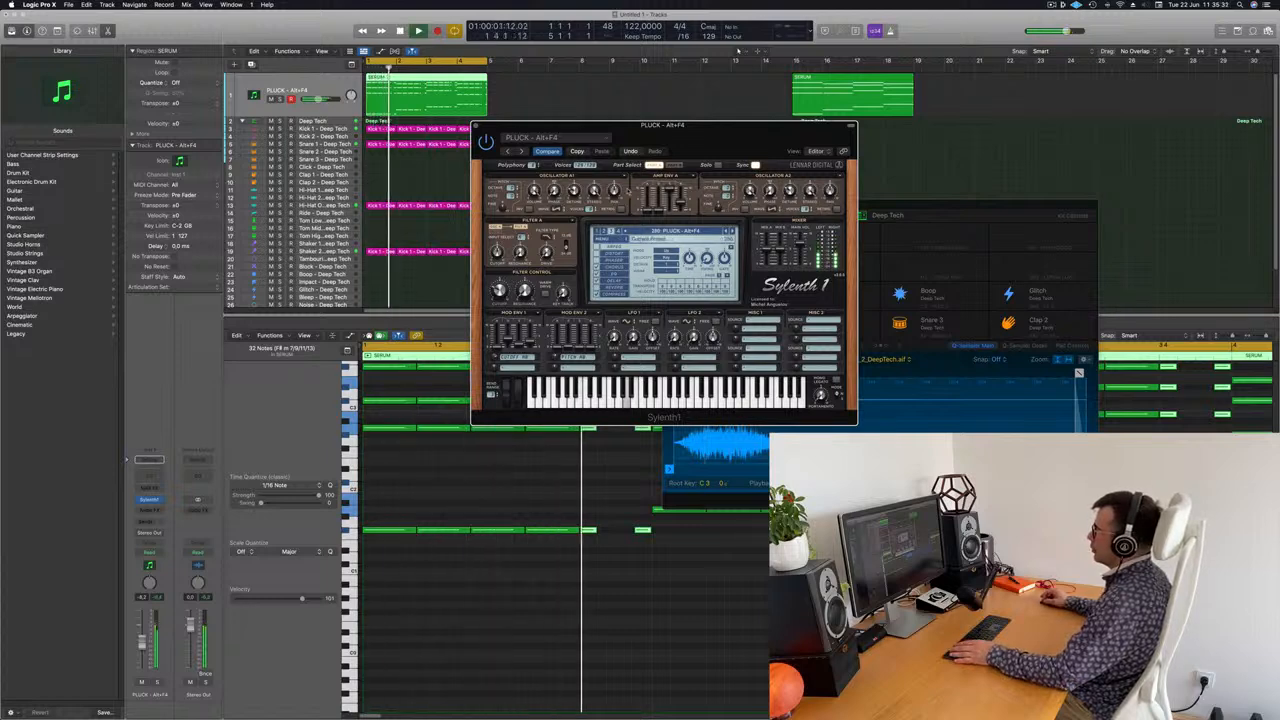
Audition the following Sylenth1 pluck presets, settle on PLUCK - Emotions and raise the track's volume
click(519, 151)
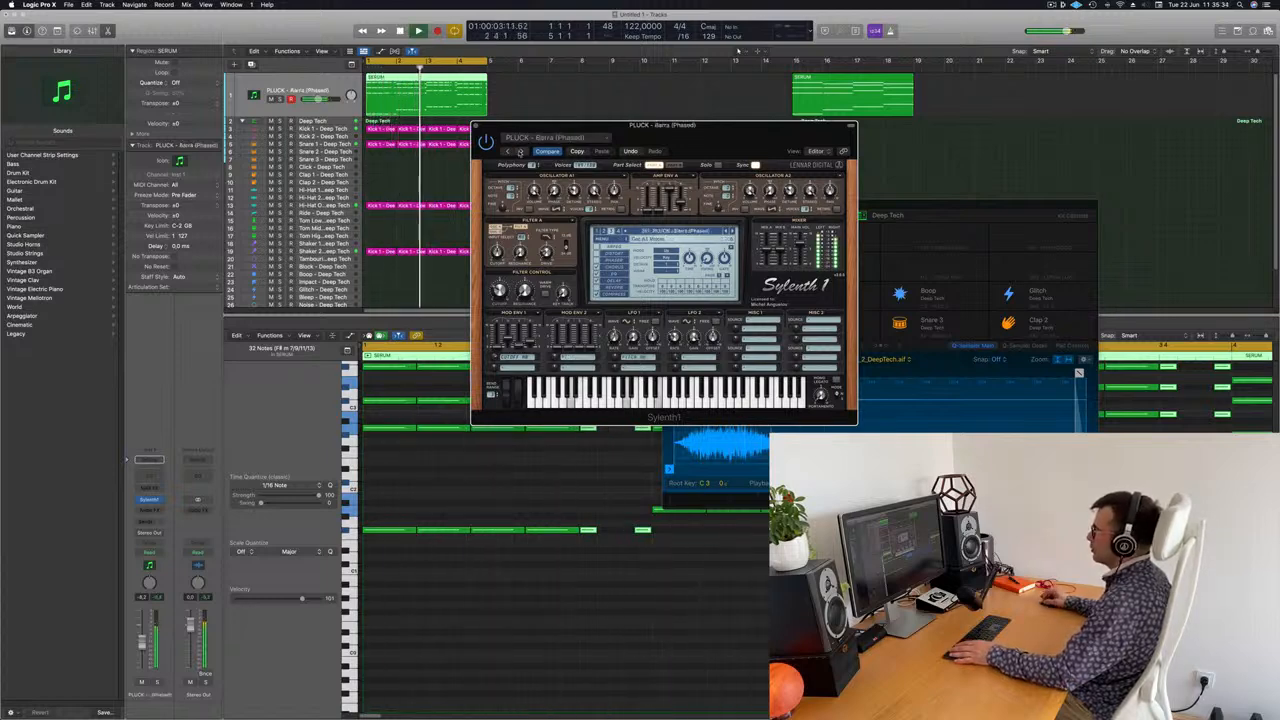
click(519, 151)
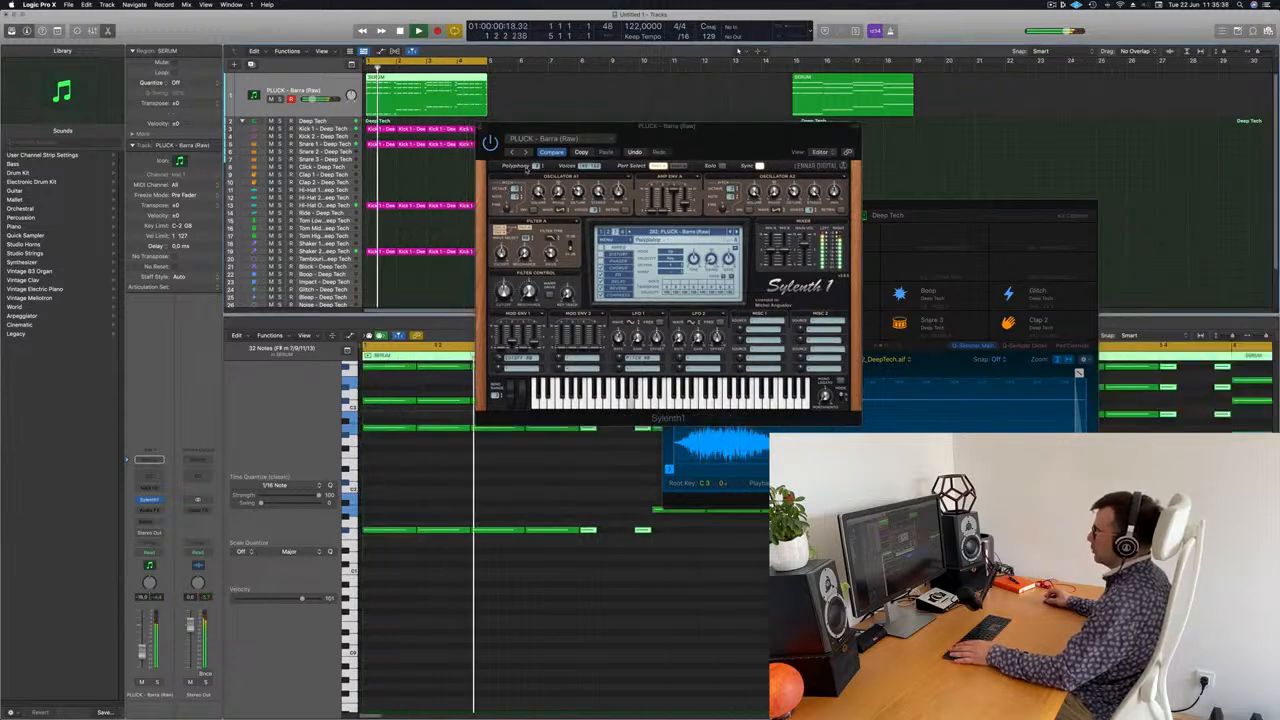
click(527, 152)
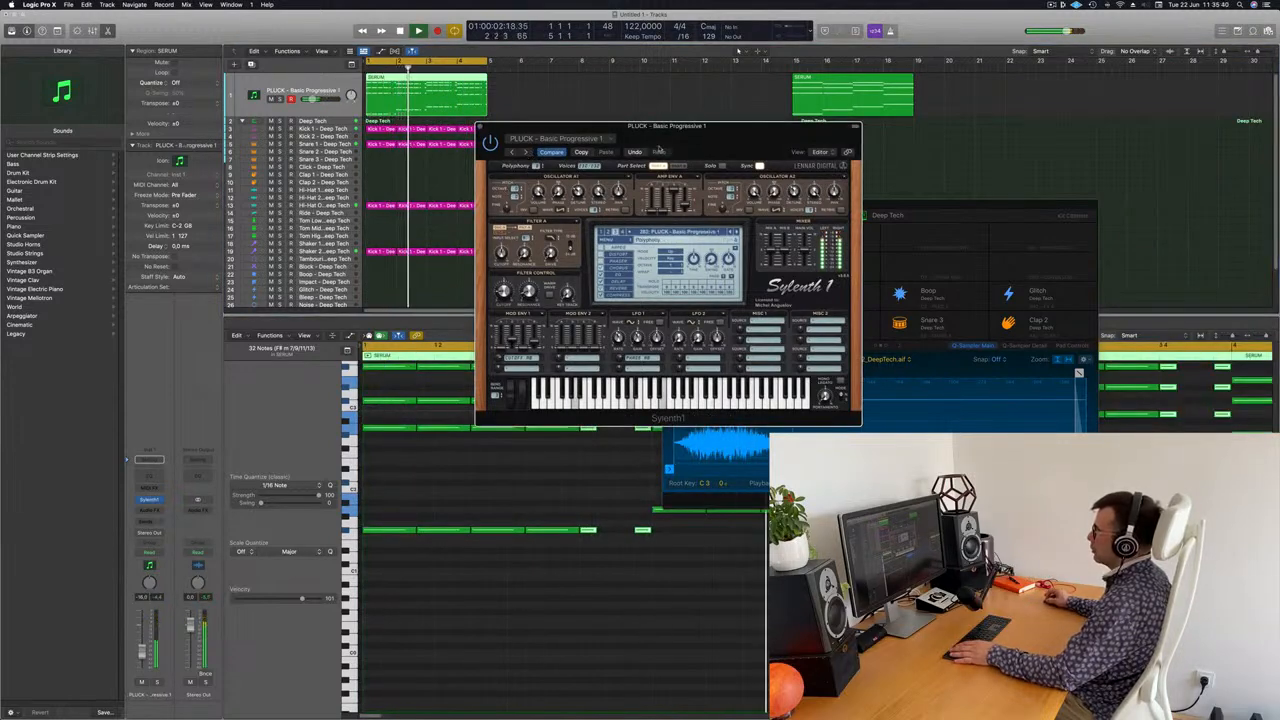
drag(725, 146, 706, 182)
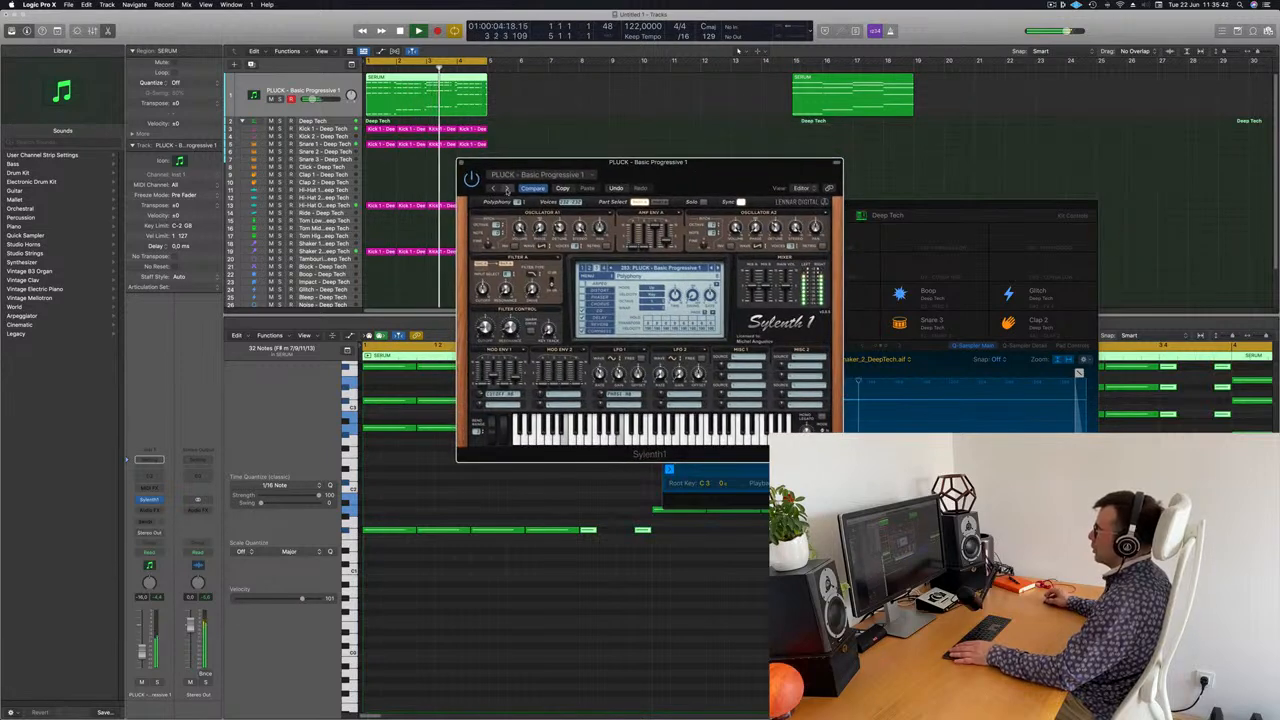
click(507, 189)
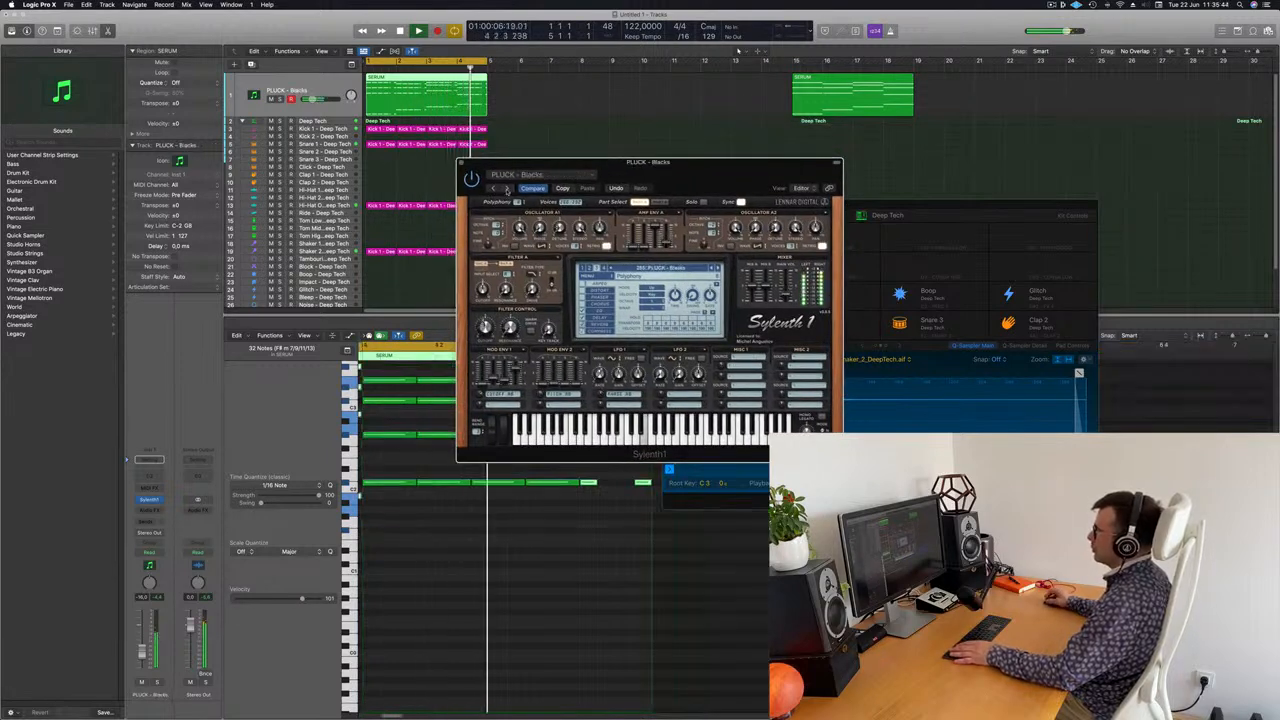
click(507, 189)
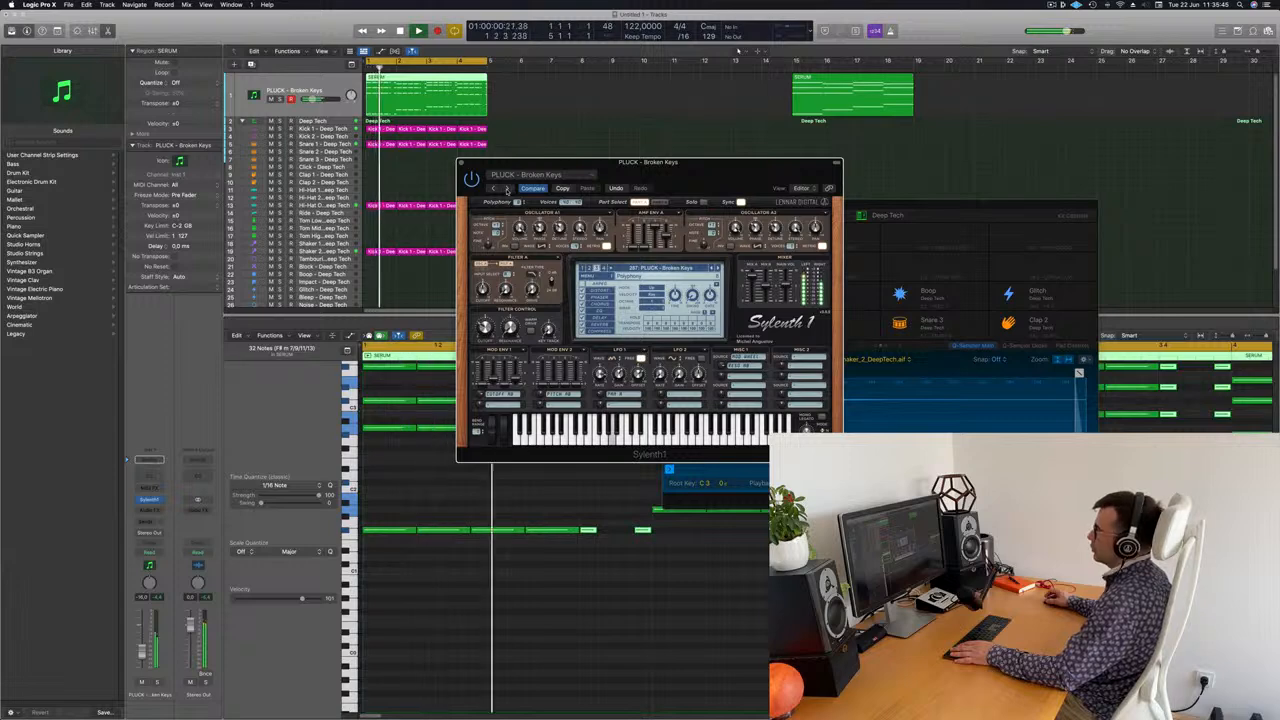
click(507, 189)
click(507, 189)
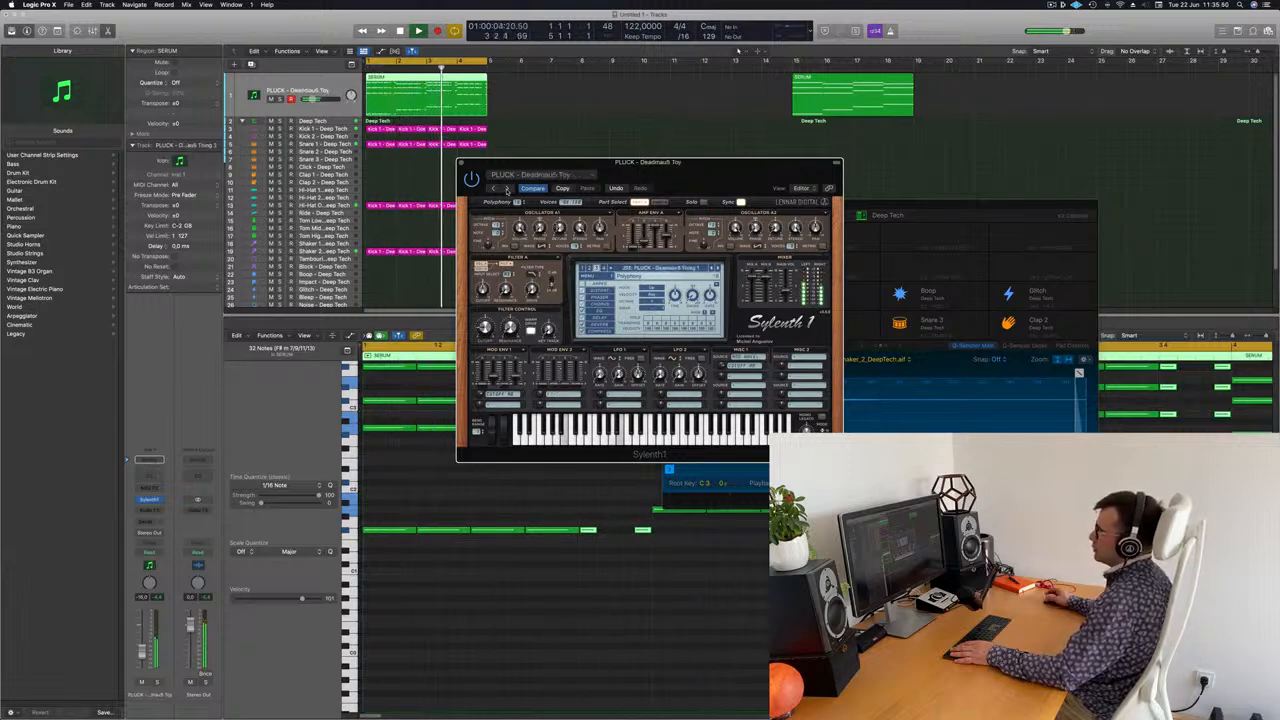
click(507, 189)
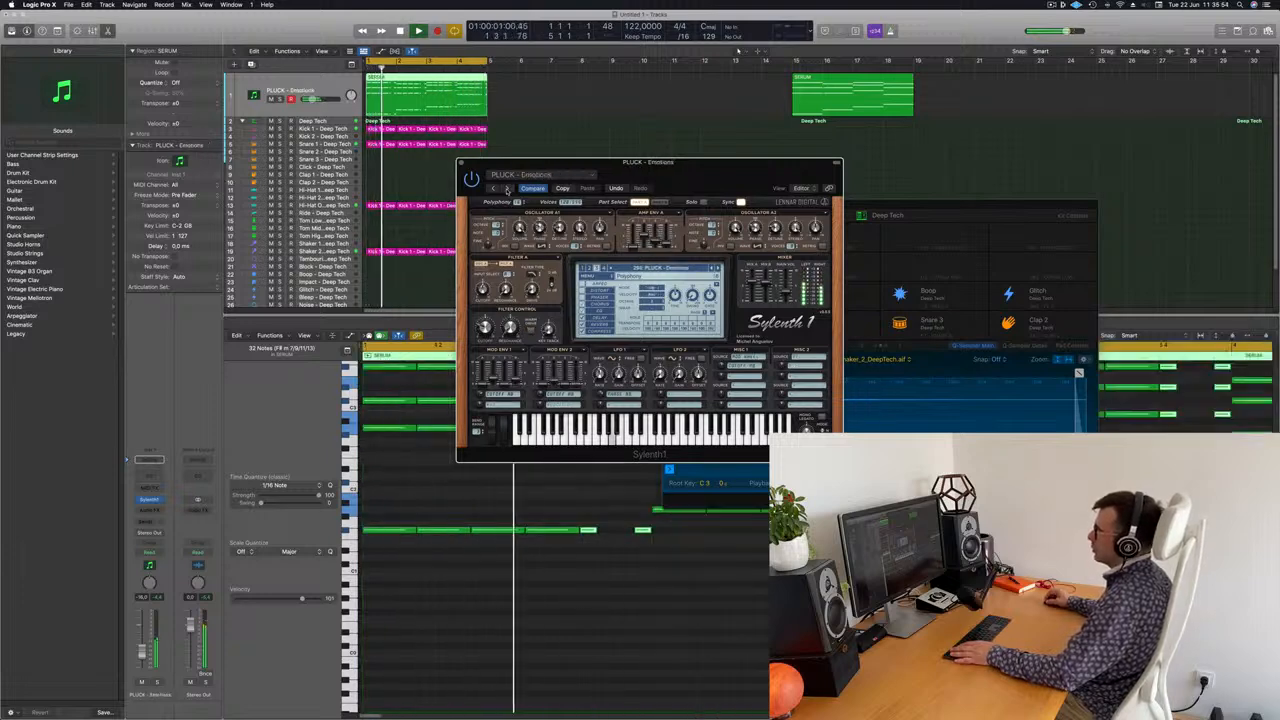
drag(763, 178, 807, 128)
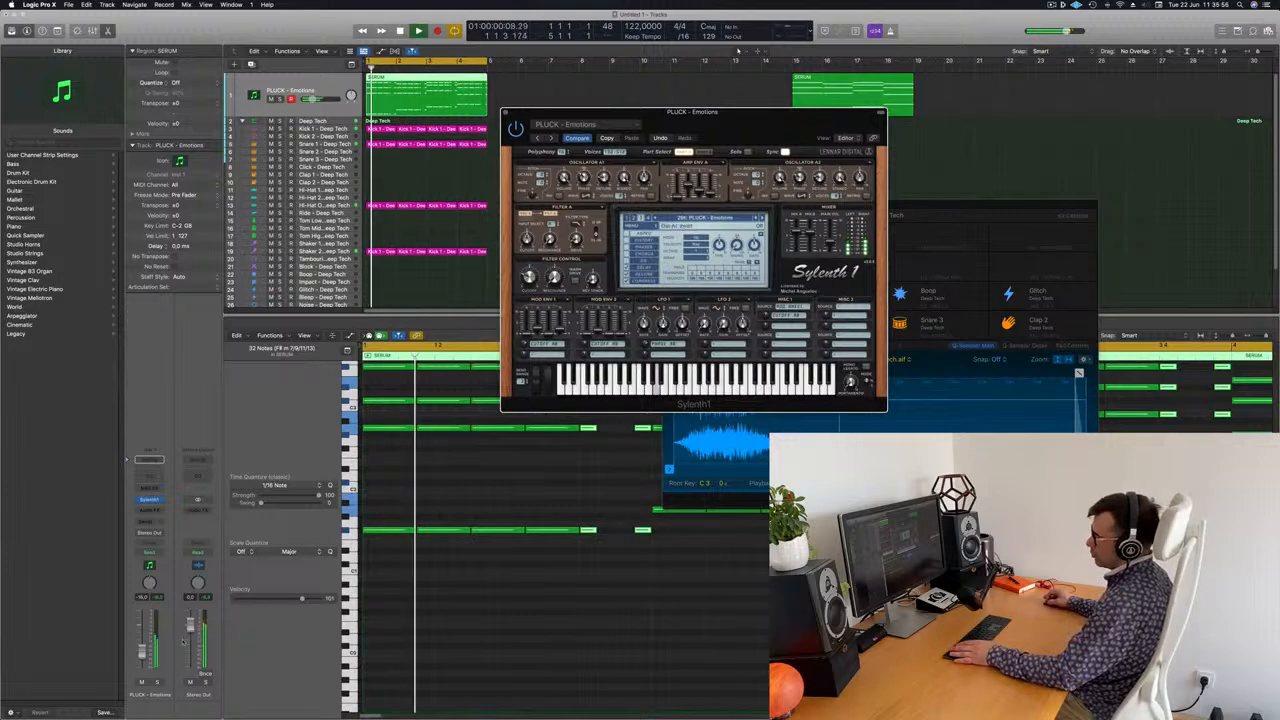
drag(141, 654, 142, 646)
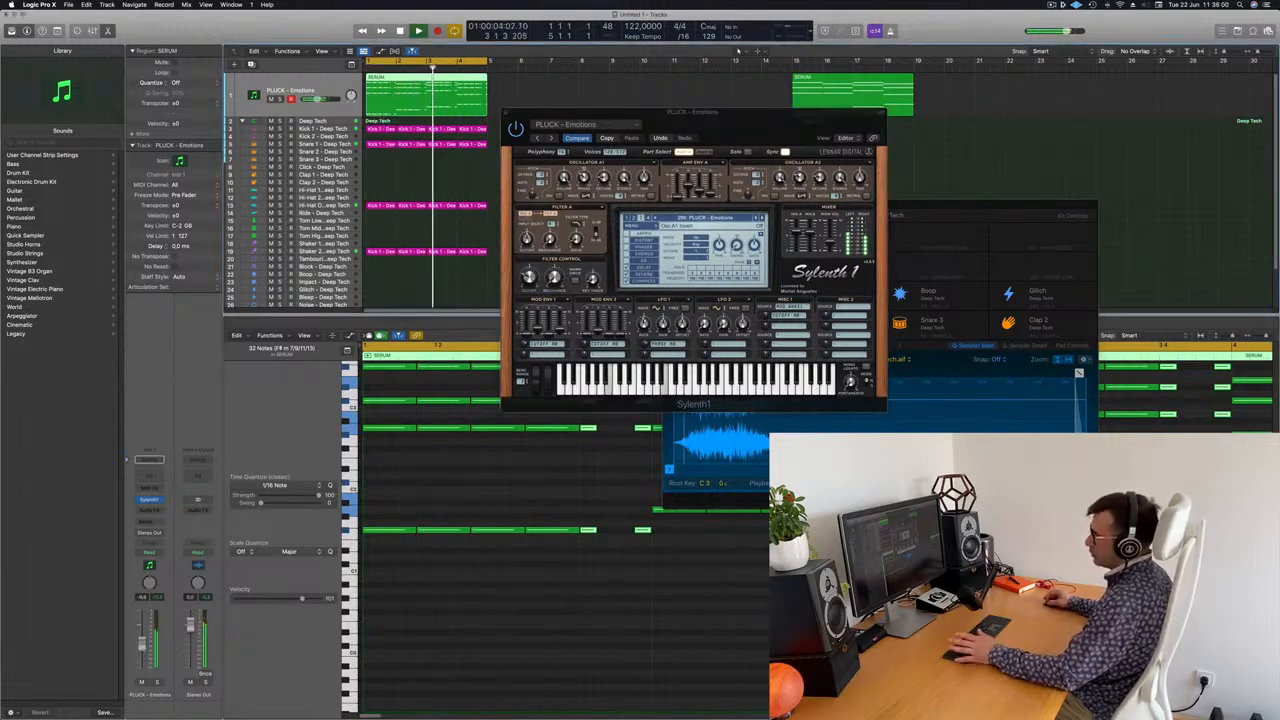
Insert a stereo Compressor on the PLUCK - Emotions track and set its side chain to the Kick 1 instrument (Inst 2)
click(149, 510)
mouse_move(163, 546)
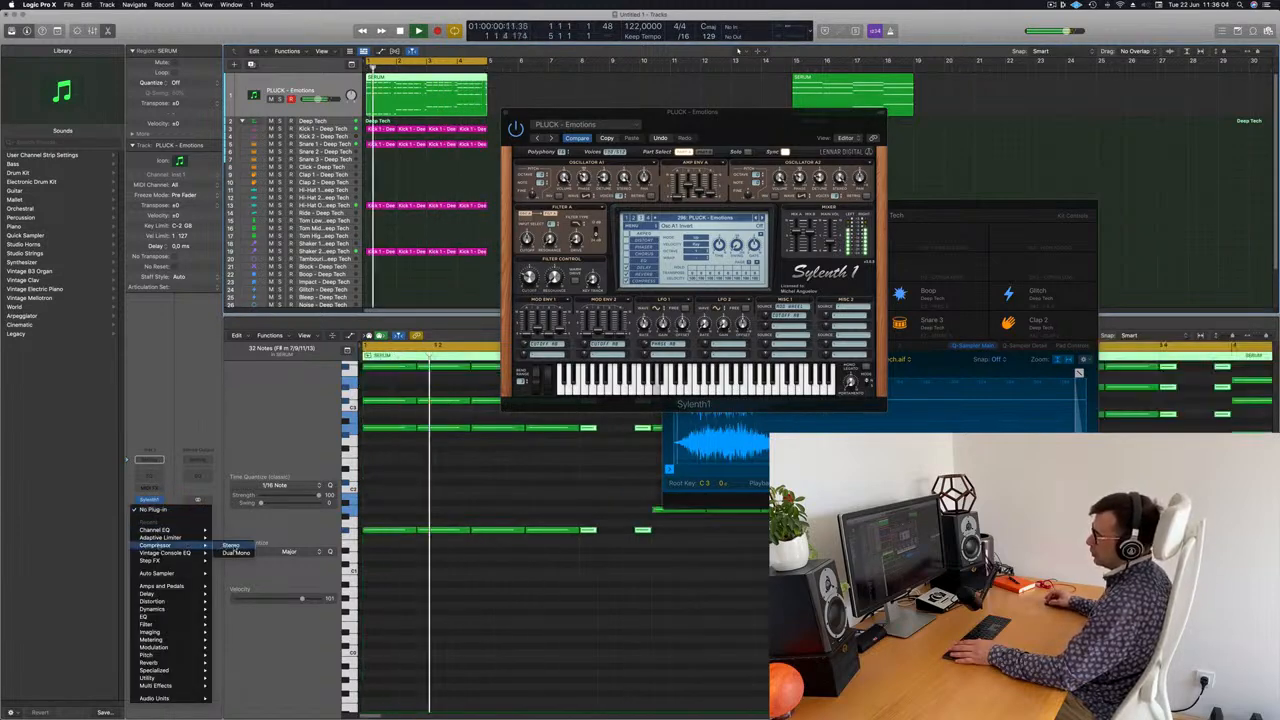
click(230, 545)
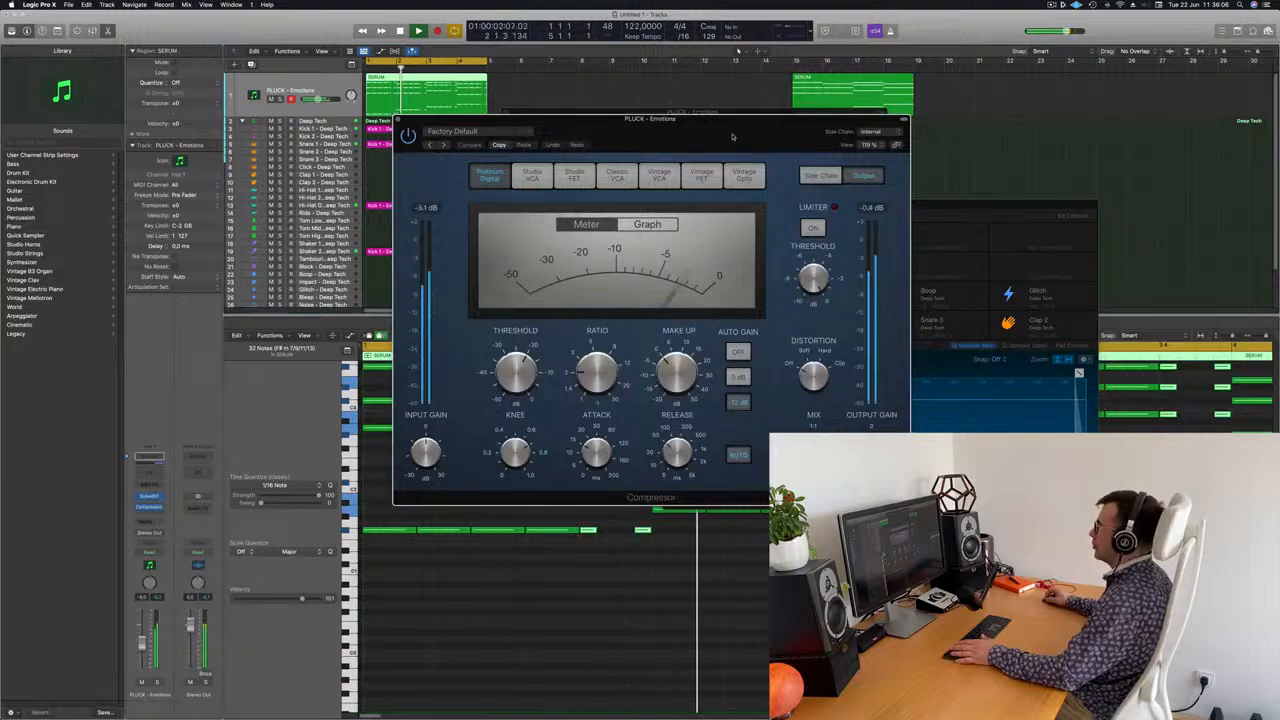
drag(858, 135, 849, 134)
mouse_move(870, 154)
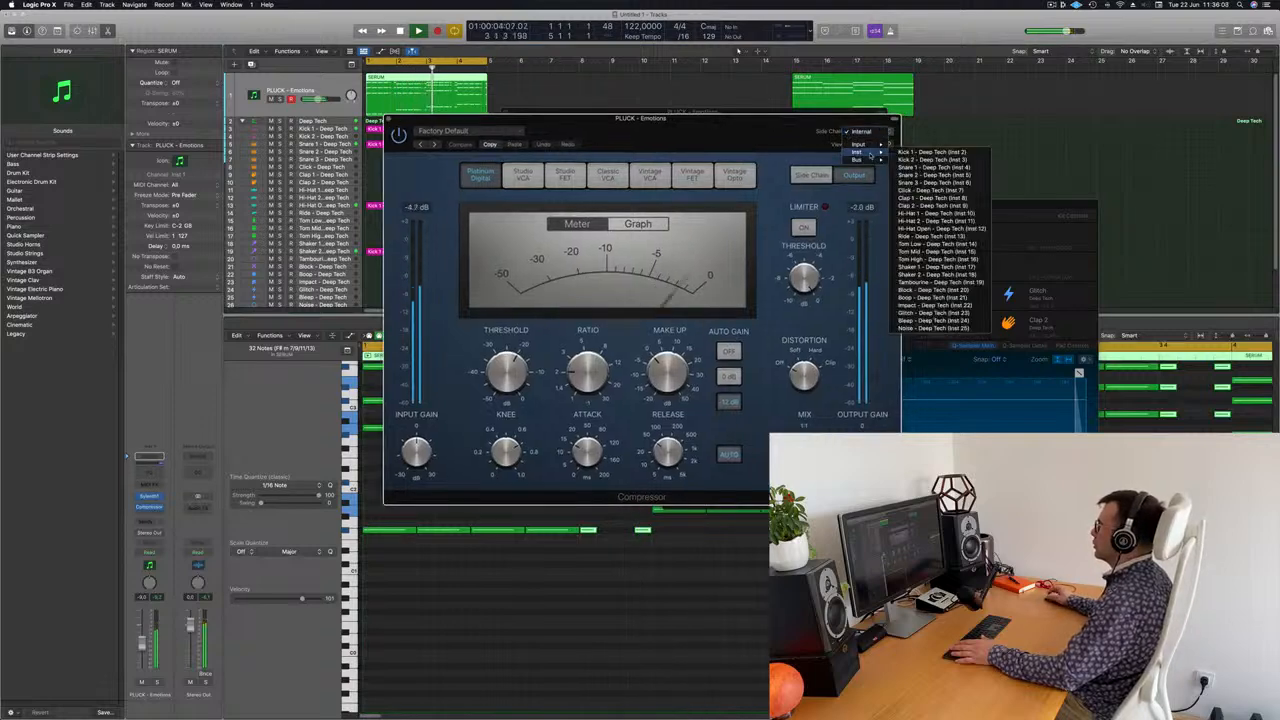
drag(695, 132, 792, 128)
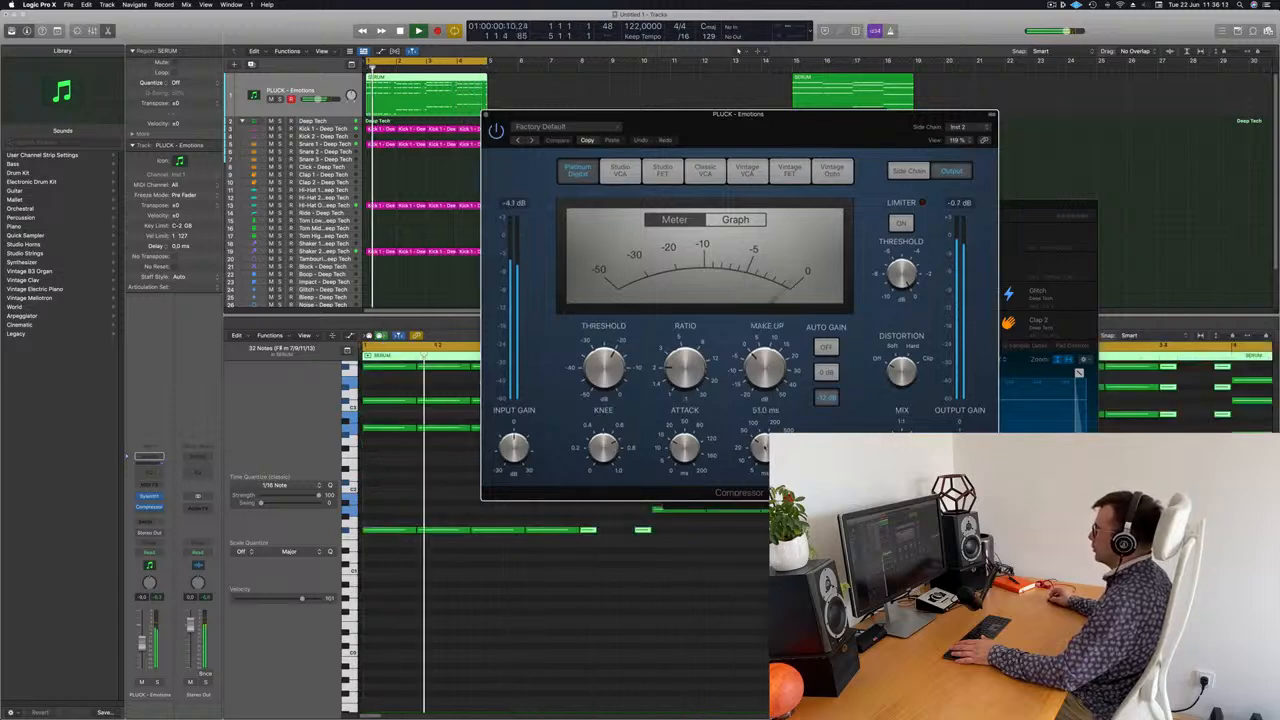
In the pluck Compressor, shorten the attack, raise the ratio, switch on the limiter, adjust make-up and threshold by ear, and close the plug-in
drag(686, 446, 686, 472)
drag(680, 366, 680, 350)
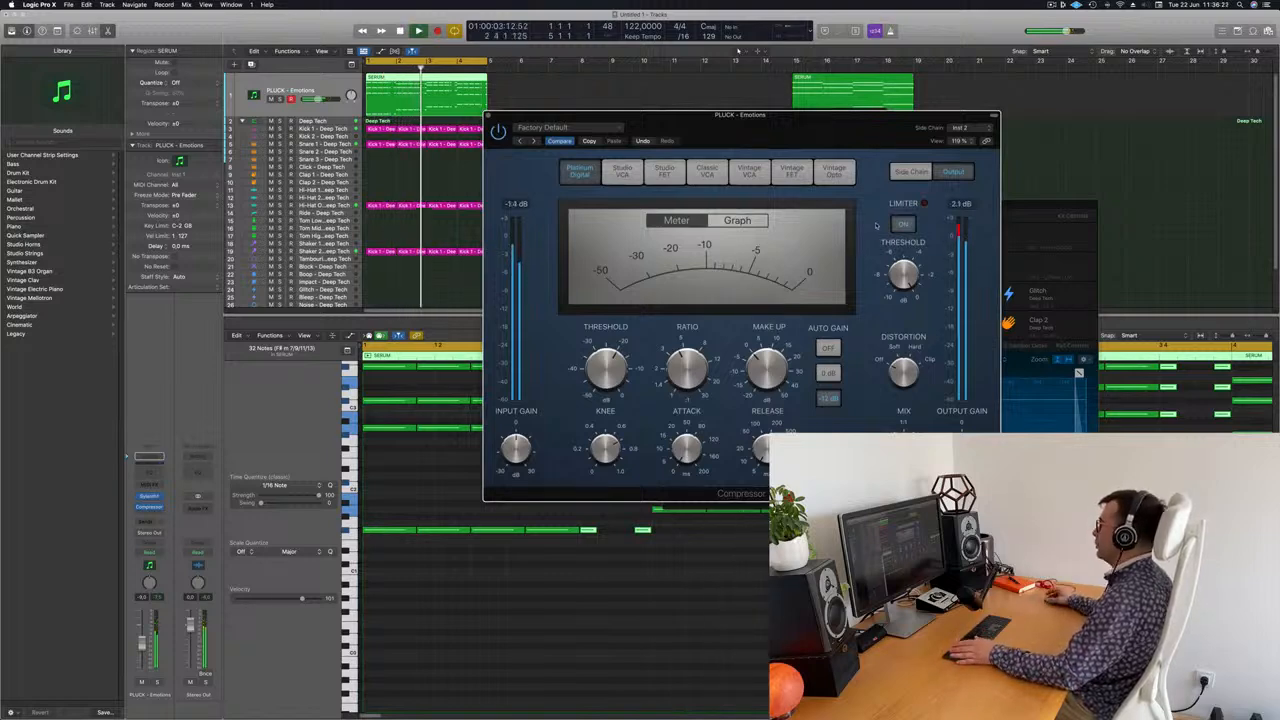
drag(825, 125, 850, 124)
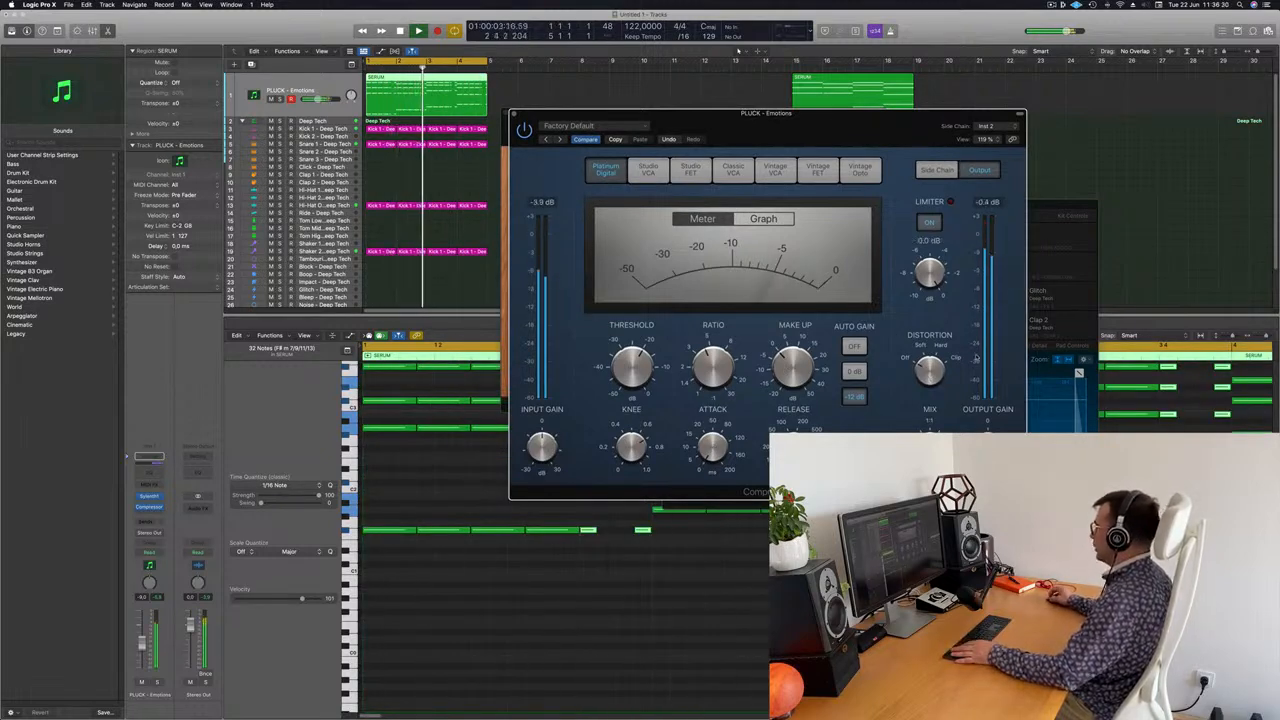
drag(895, 137, 970, 145)
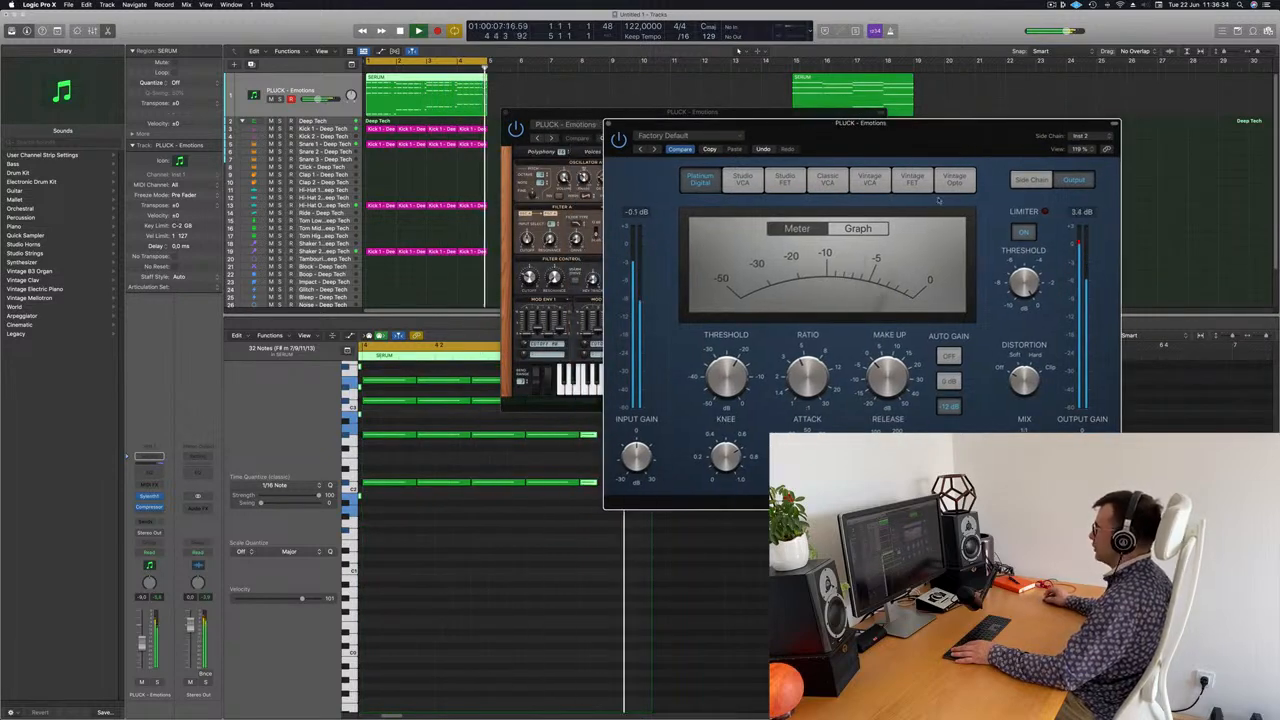
drag(735, 368, 735, 365)
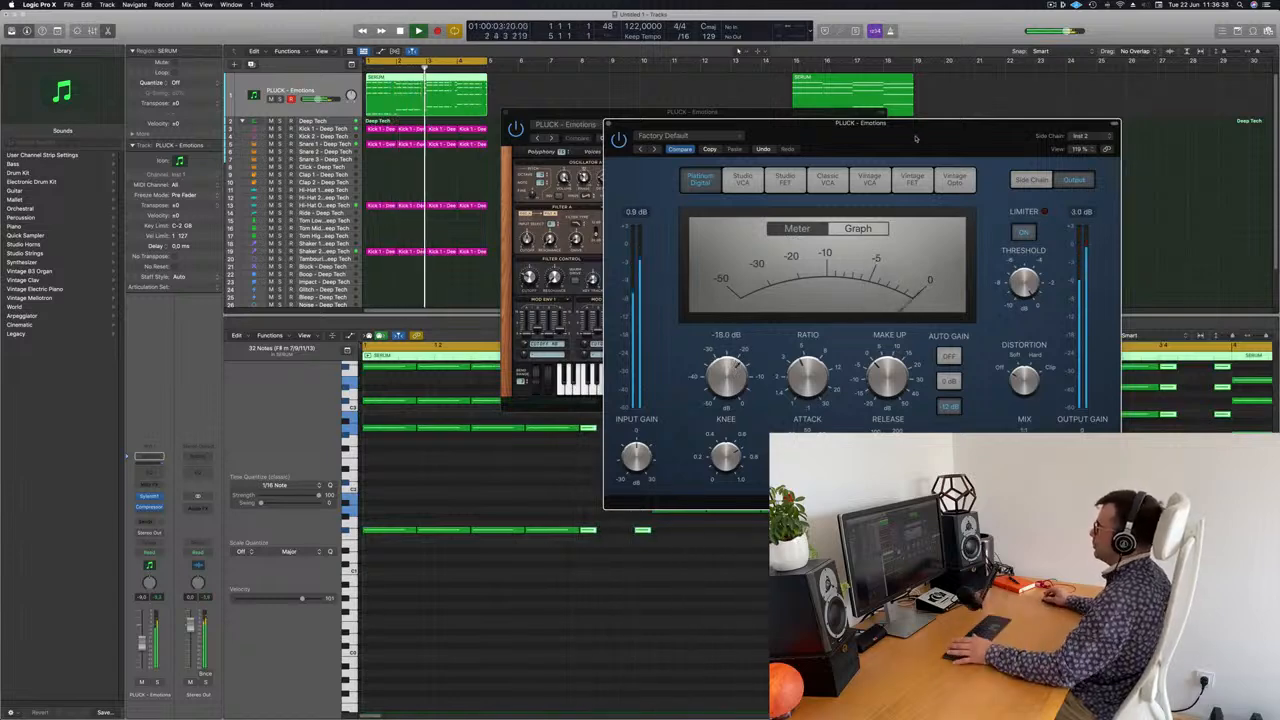
drag(920, 131, 895, 140)
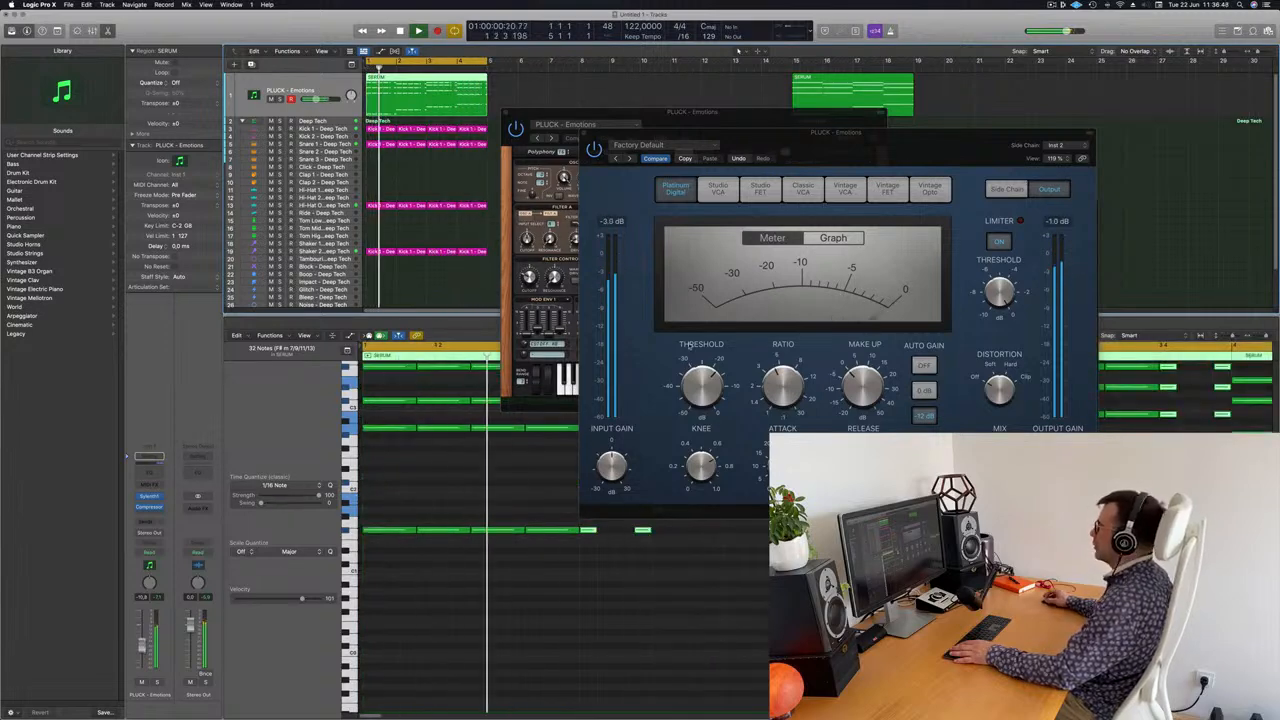
drag(608, 132, 509, 276)
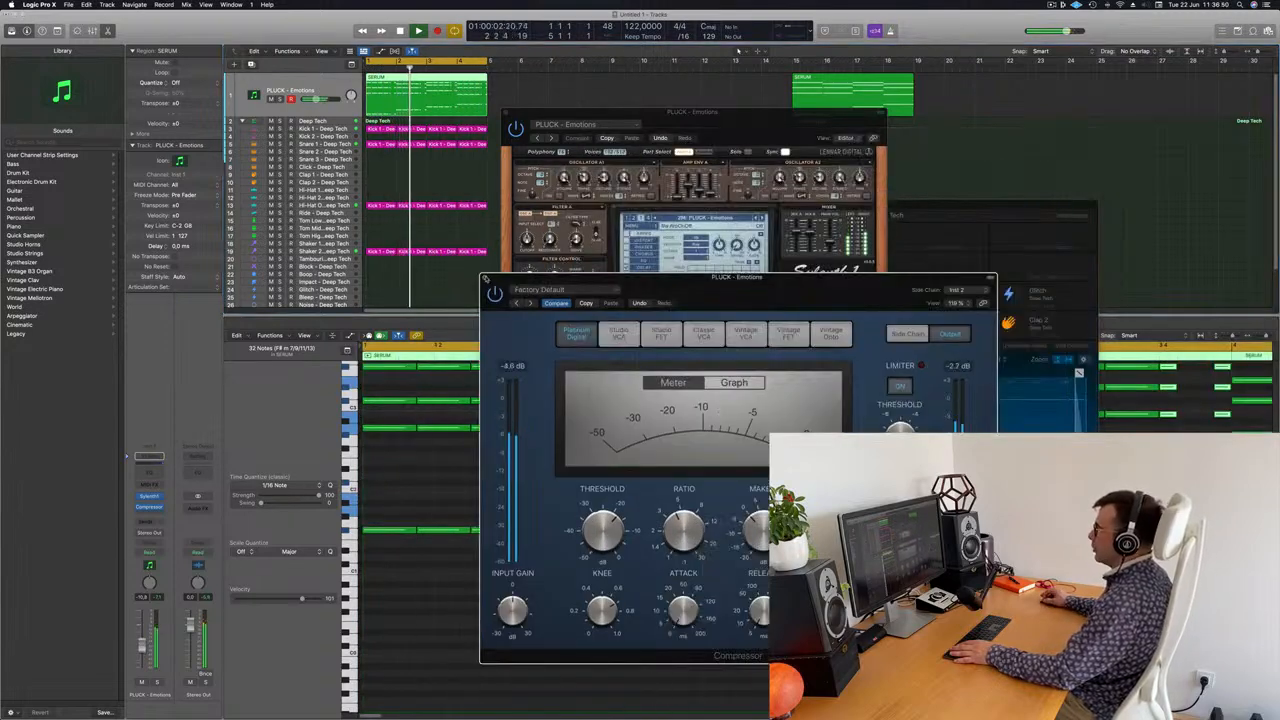
click(486, 279)
Duplicate the PLUCK - Emotions track with its settings and copy its first SERUM region onto the new track
drag(592, 112, 636, 398)
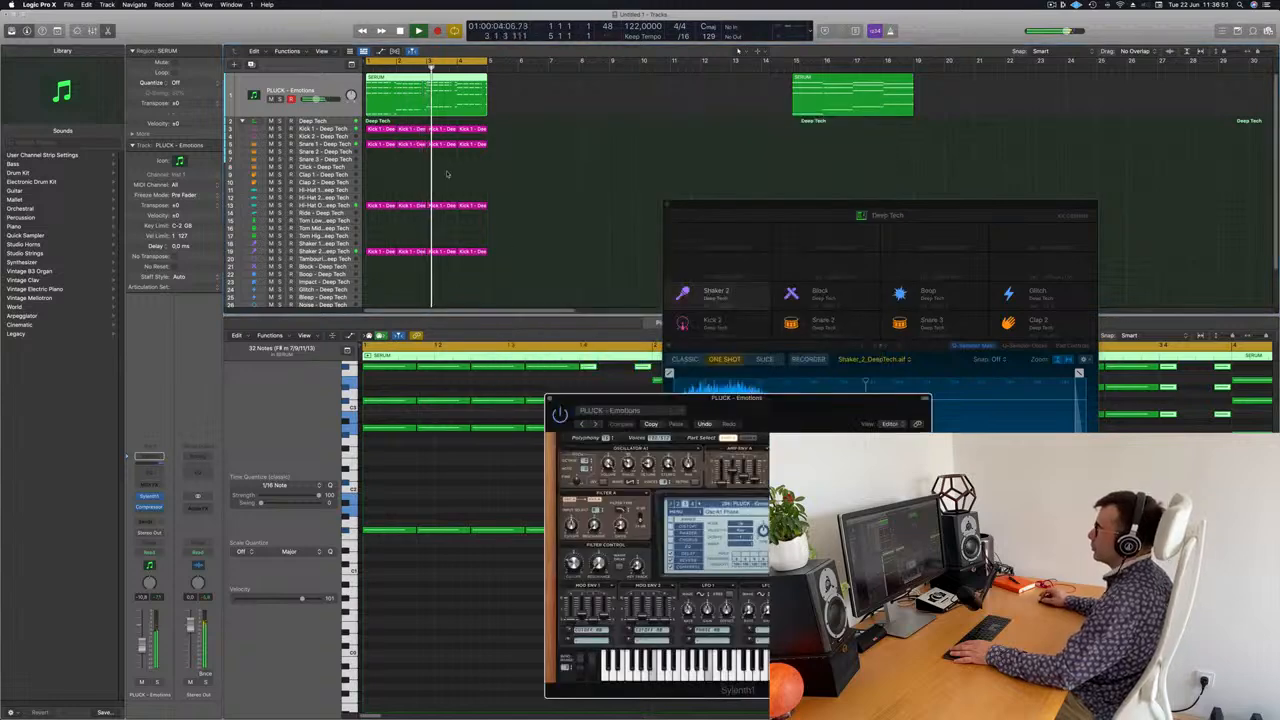
click(326, 84)
key(Return)
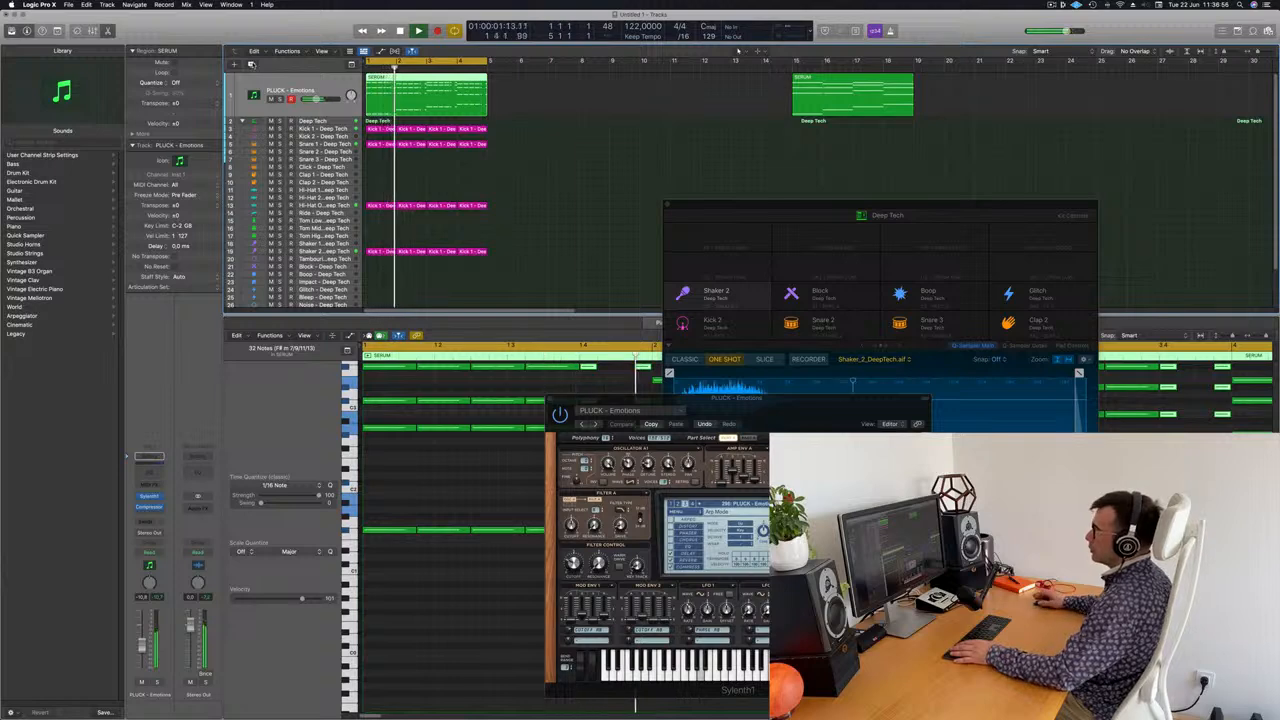
key(super+d)
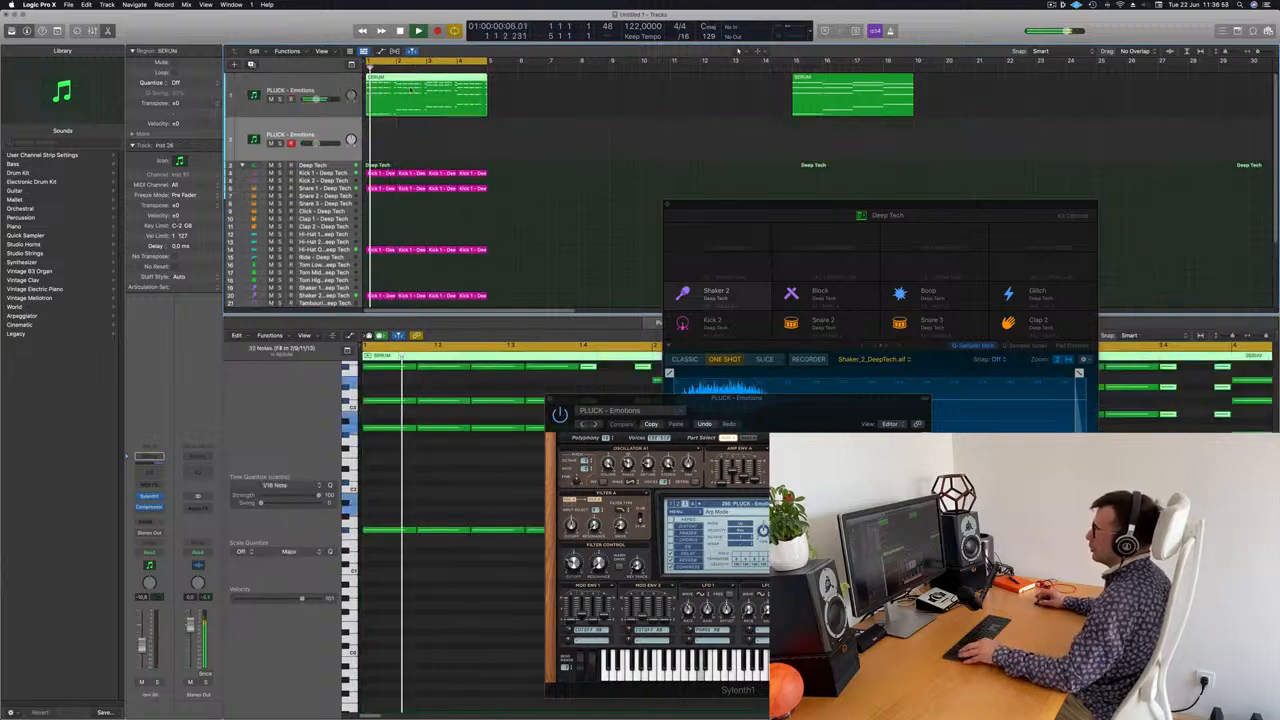
drag(411, 90, 419, 150)
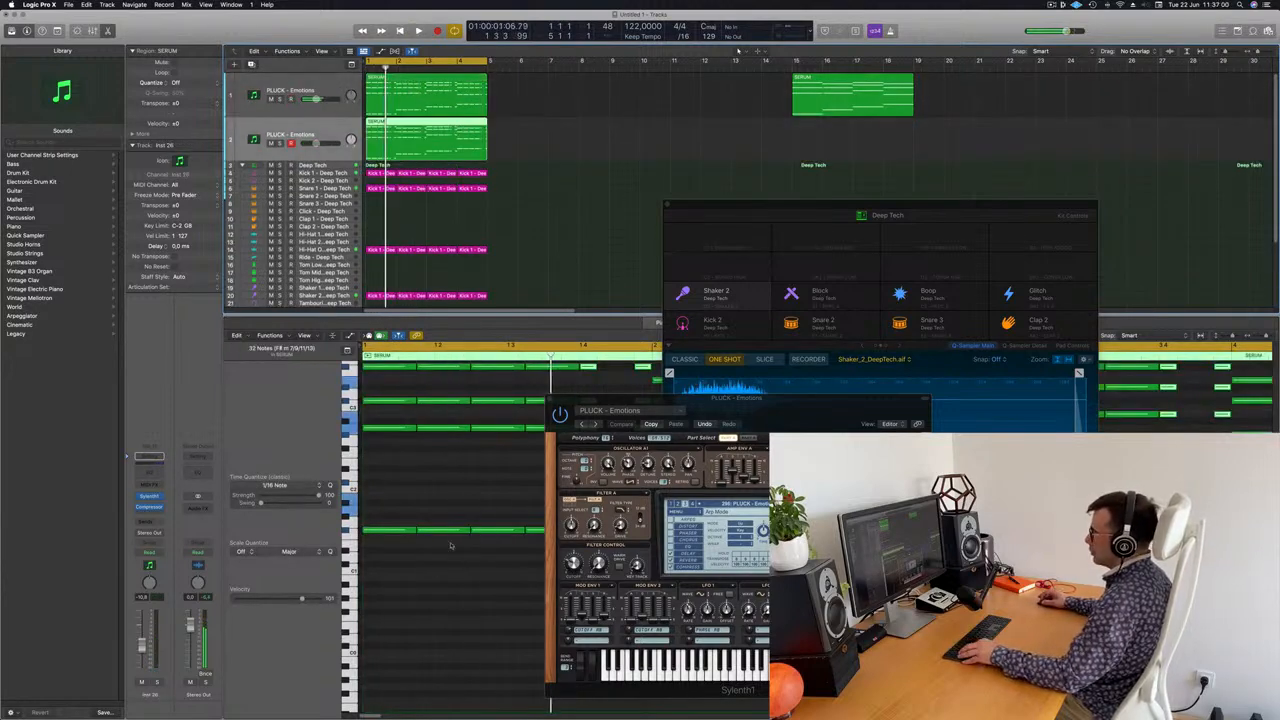
In the copied region, delete all upper chord notes, keep only the lowest note line and play it
drag(824, 413, 822, 453)
drag(923, 222, 1082, 246)
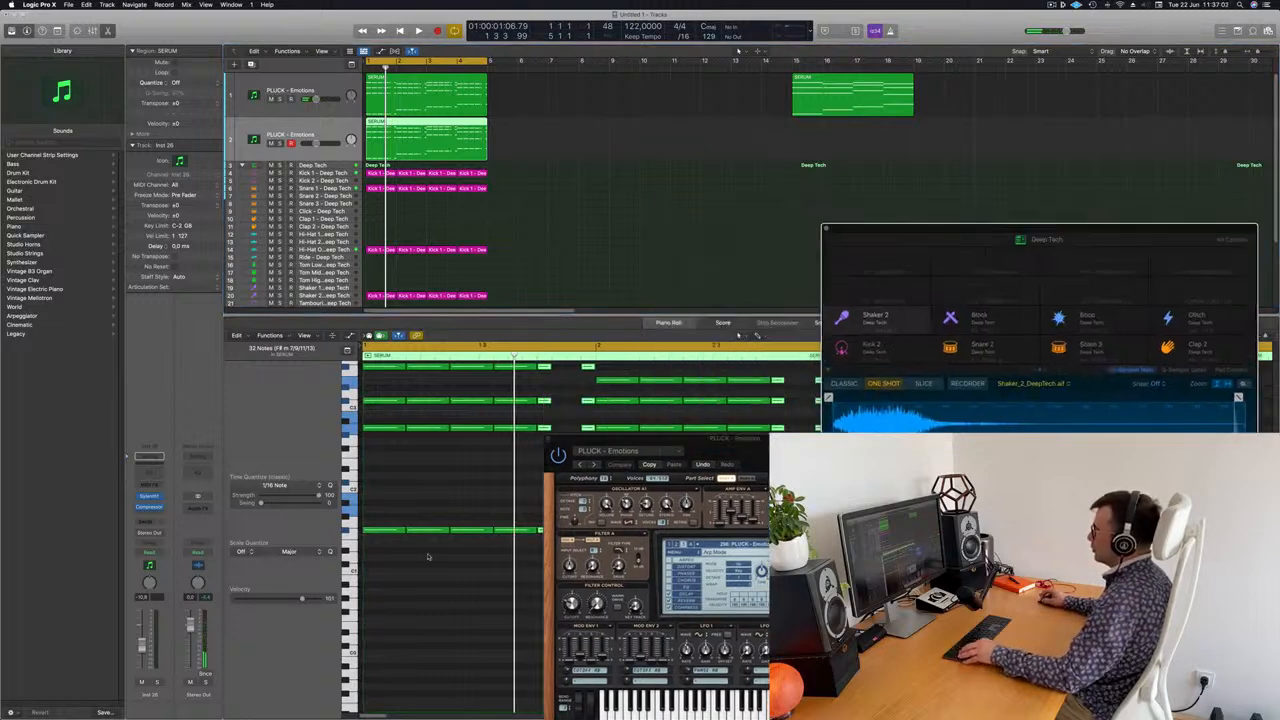
scroll(427, 555, down, 4)
drag(656, 444, 638, 684)
scroll(515, 483, down, 3)
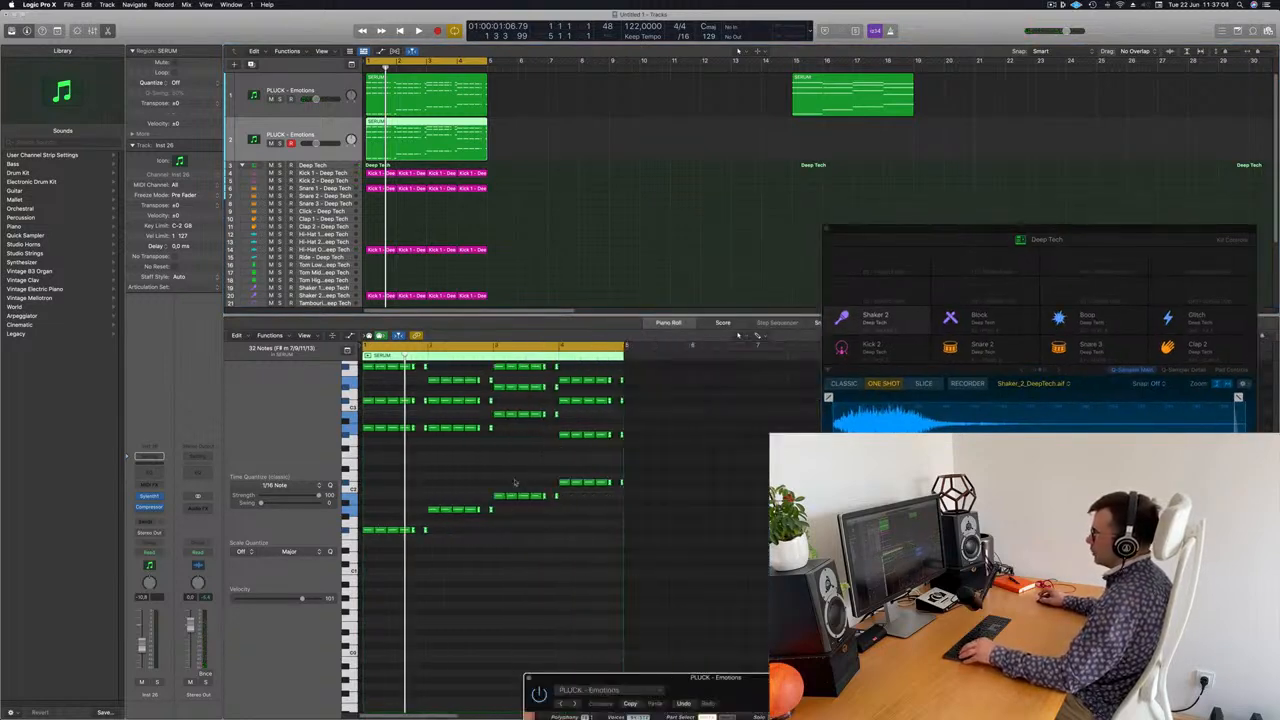
drag(366, 471, 646, 358)
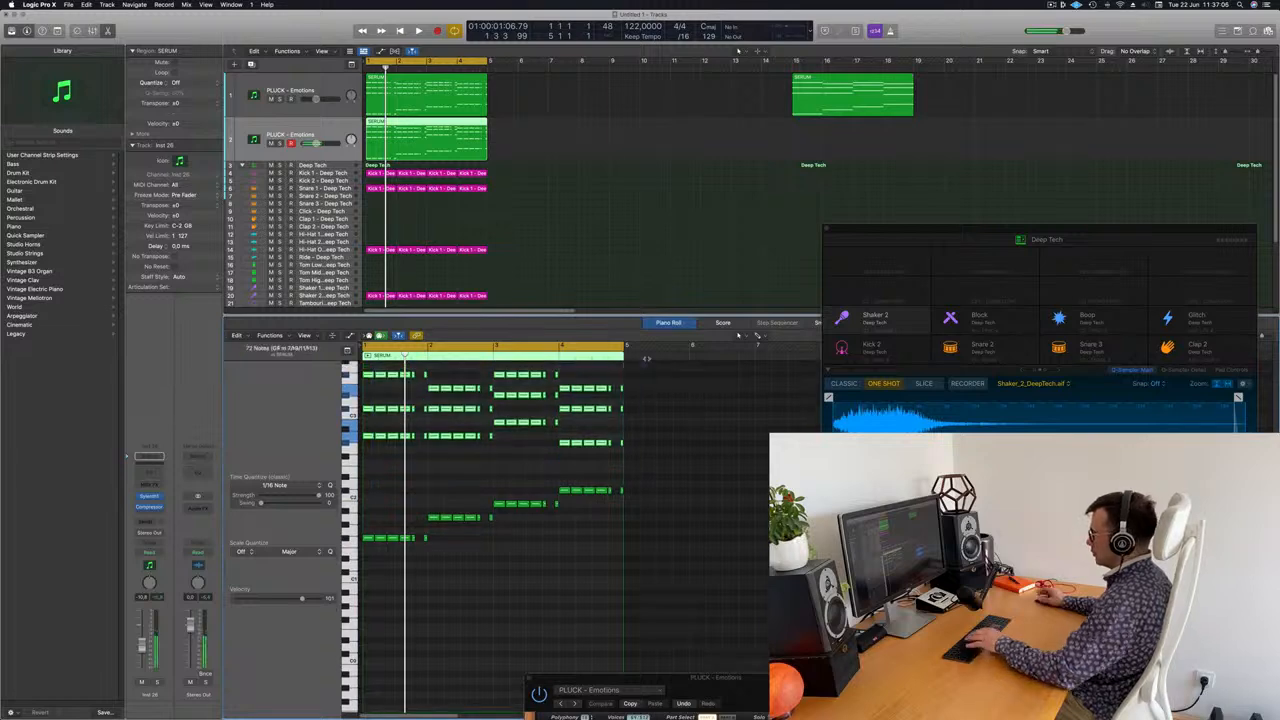
key(Delete)
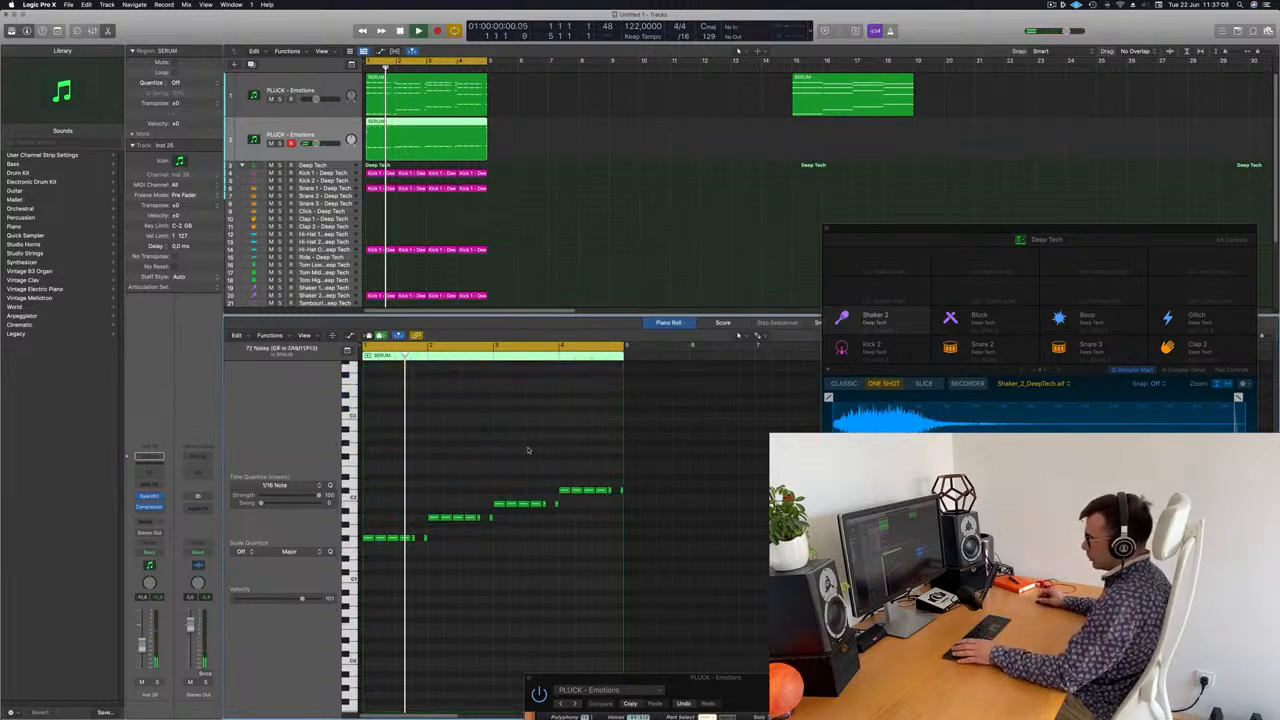
key(space)
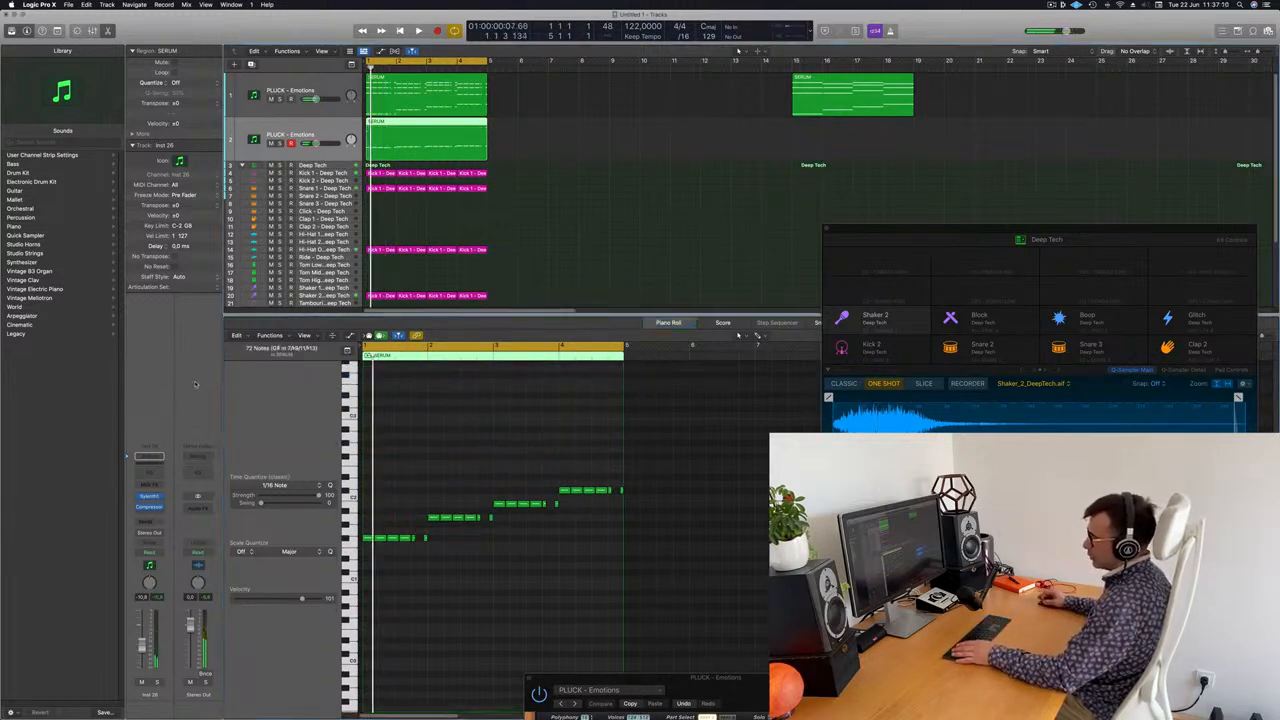
Open Sylenth1 on the duplicated track, load the preset BASS - Acid Bass and listen to it in the loop
click(148, 497)
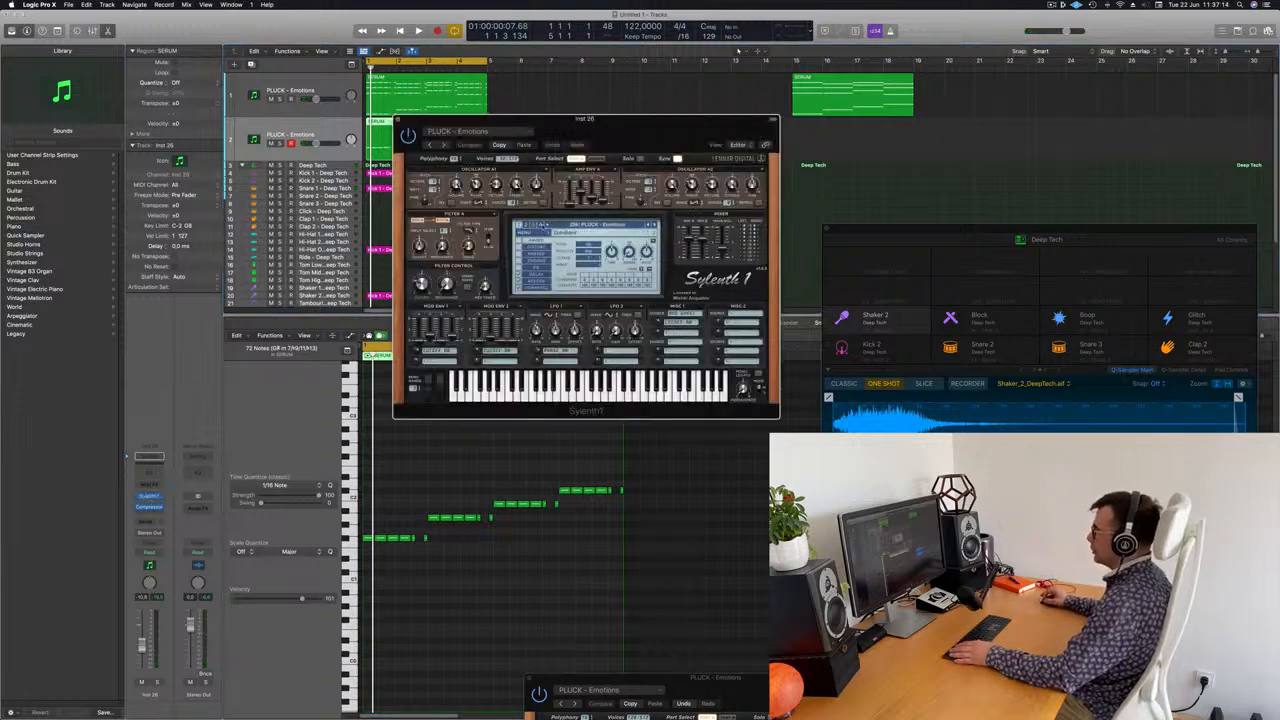
click(542, 225)
click(577, 226)
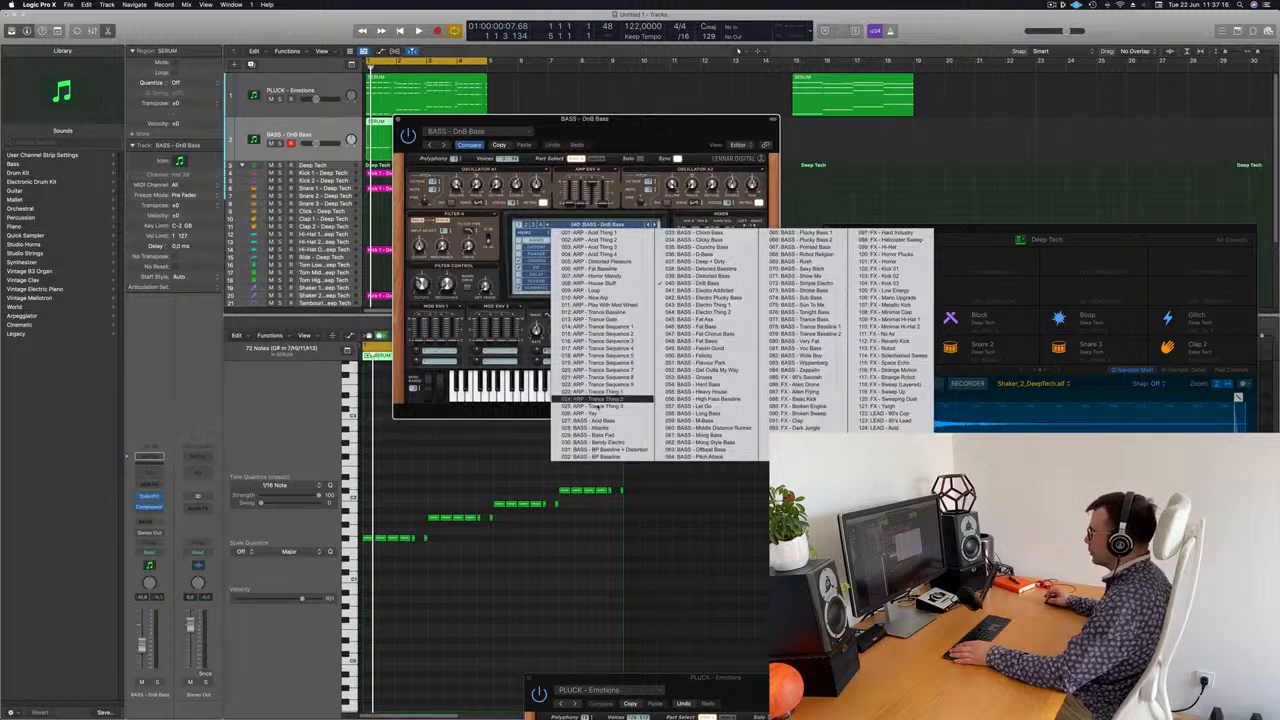
click(601, 421)
drag(604, 125, 712, 128)
key(space)
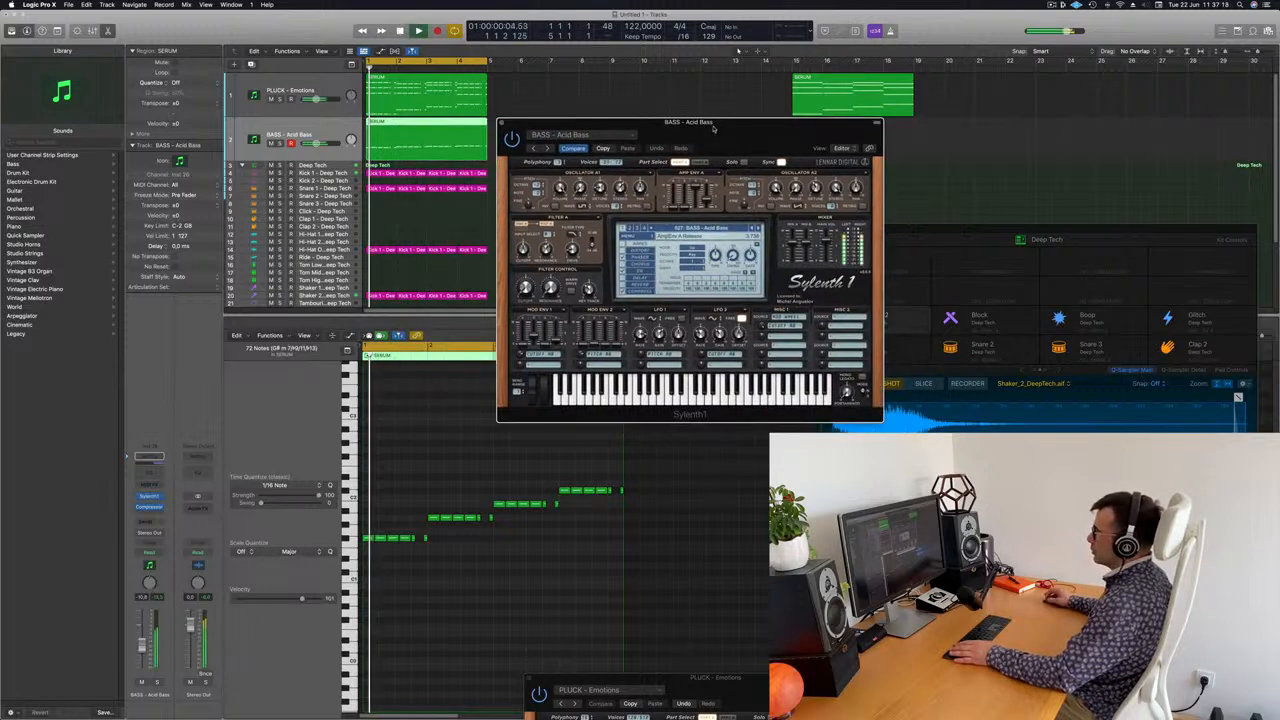
key(space)
Lengthen the short bass note on beat 4 of bar 1 until it meets the next note, and play the loop
scroll(500, 576, up, 3)
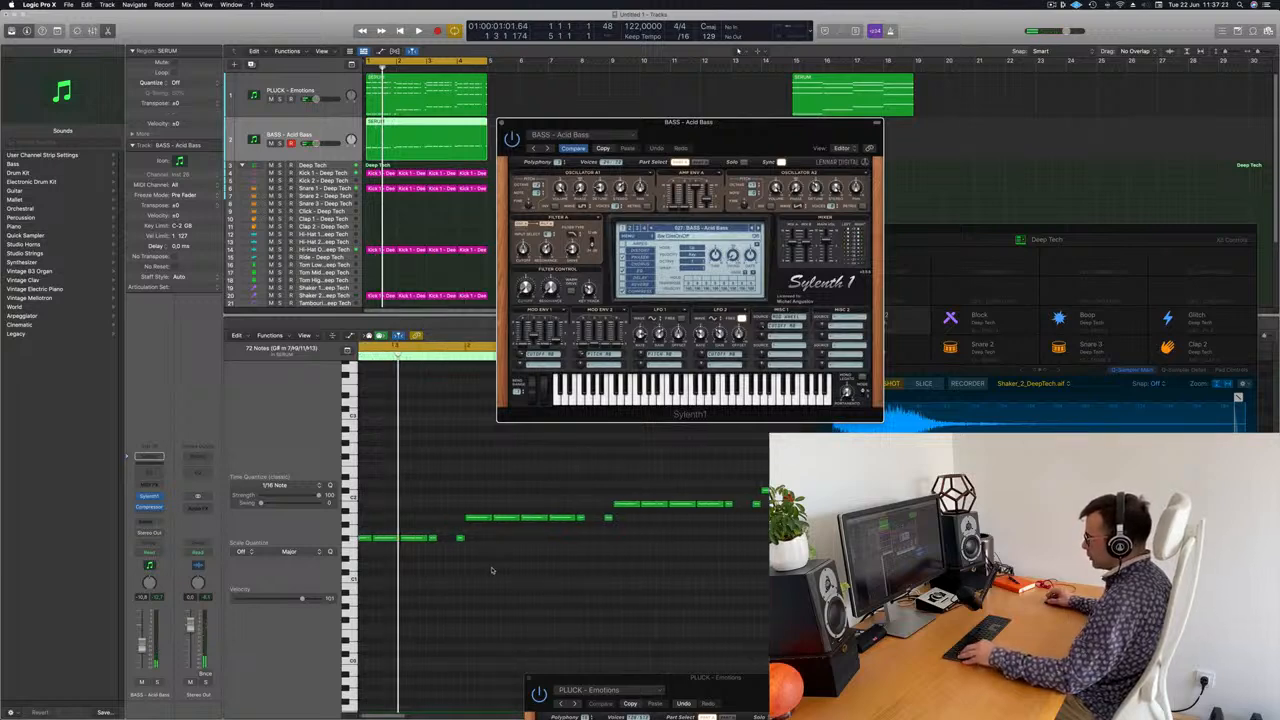
scroll(466, 530, down, 1)
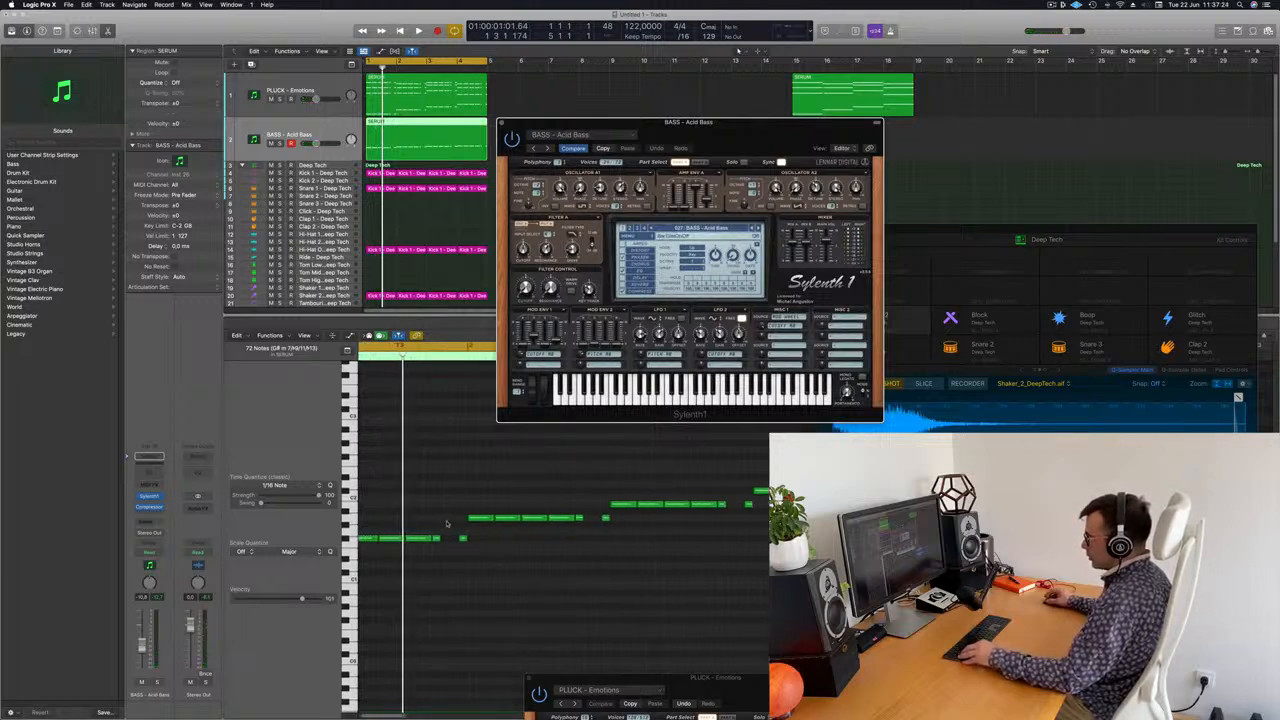
click(436, 538)
drag(437, 540, 449, 543)
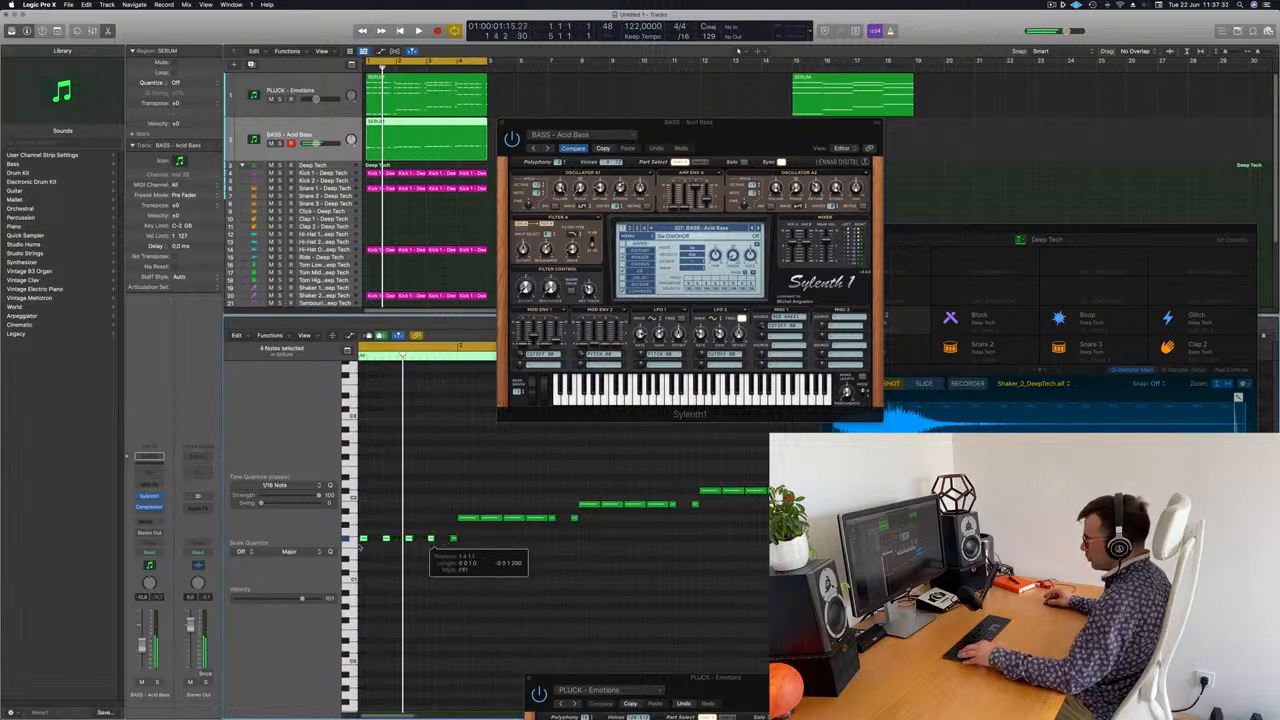
key(space)
key(space)
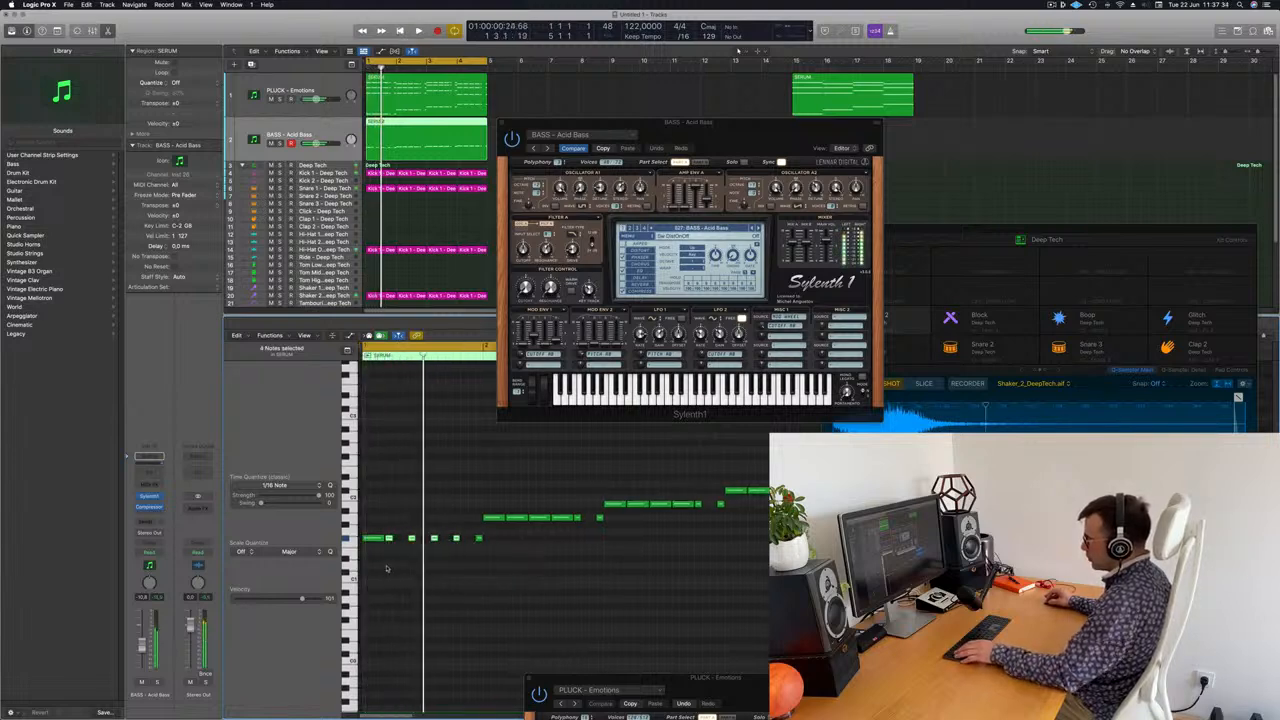
key(space)
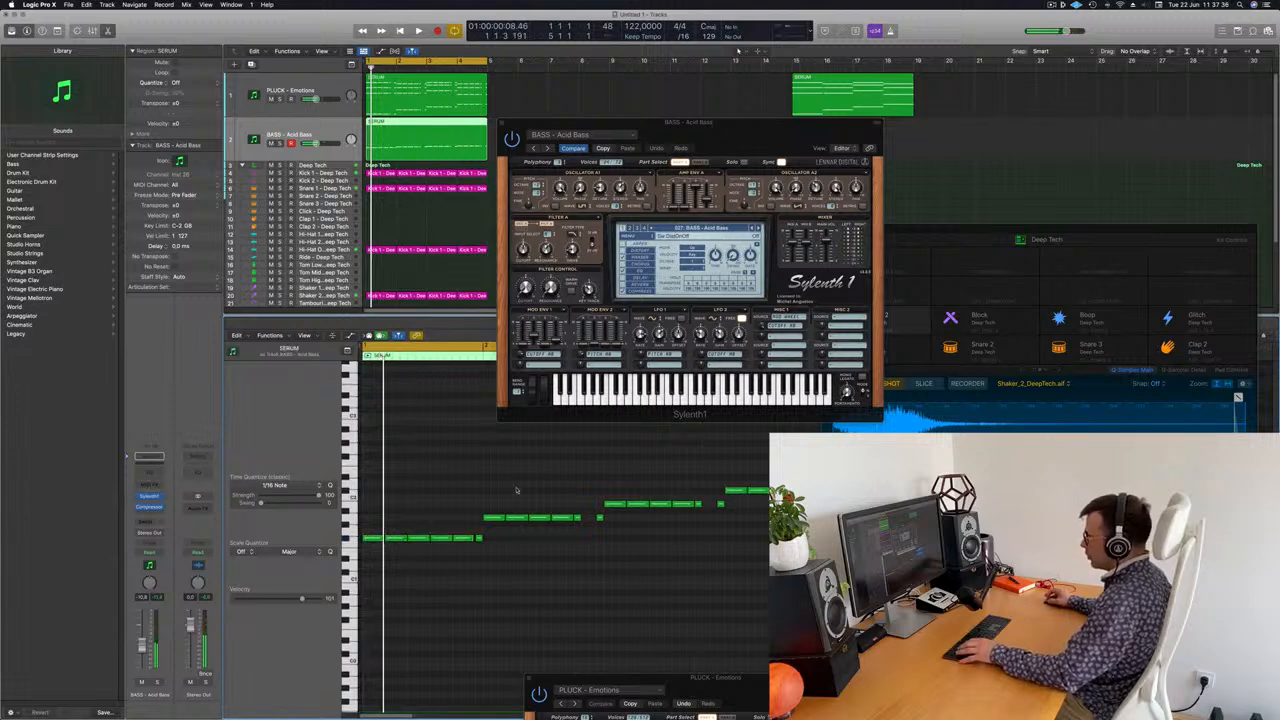
key(space)
Audition the following Sylenth1 bass presets during playback and settle on BASS - Clicky Bass
click(759, 228)
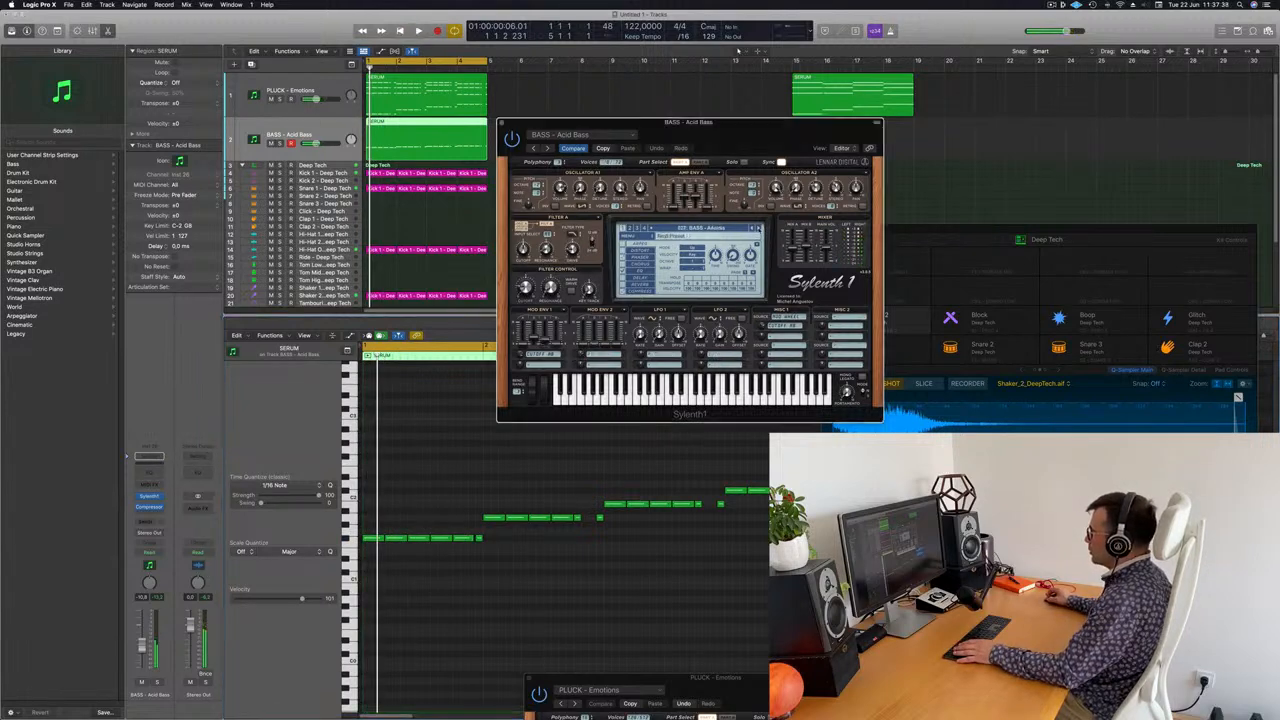
click(759, 228)
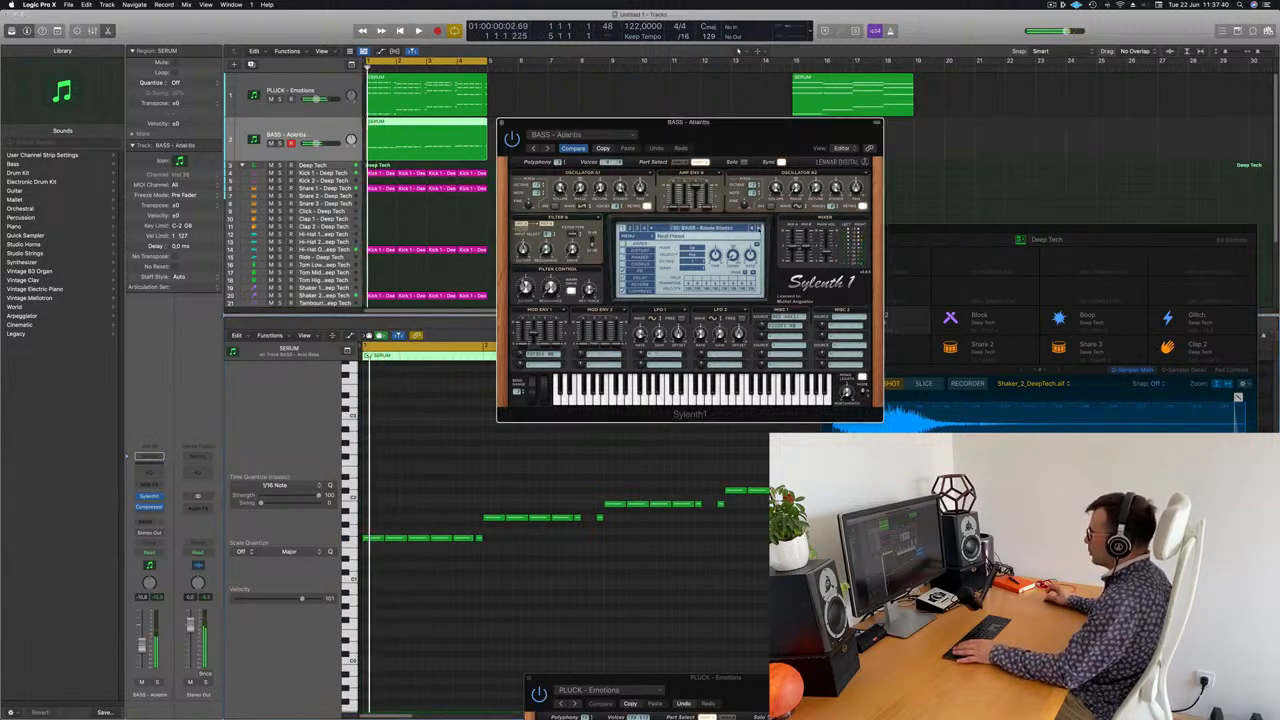
click(758, 229)
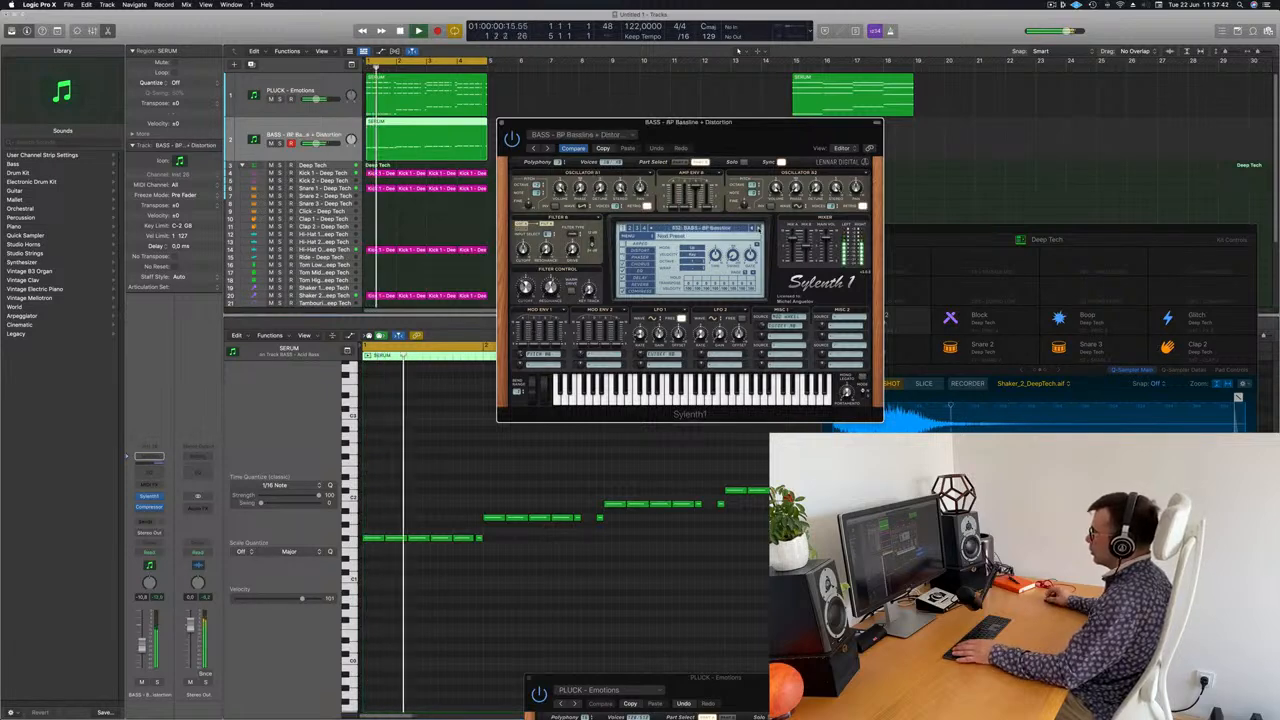
click(758, 229)
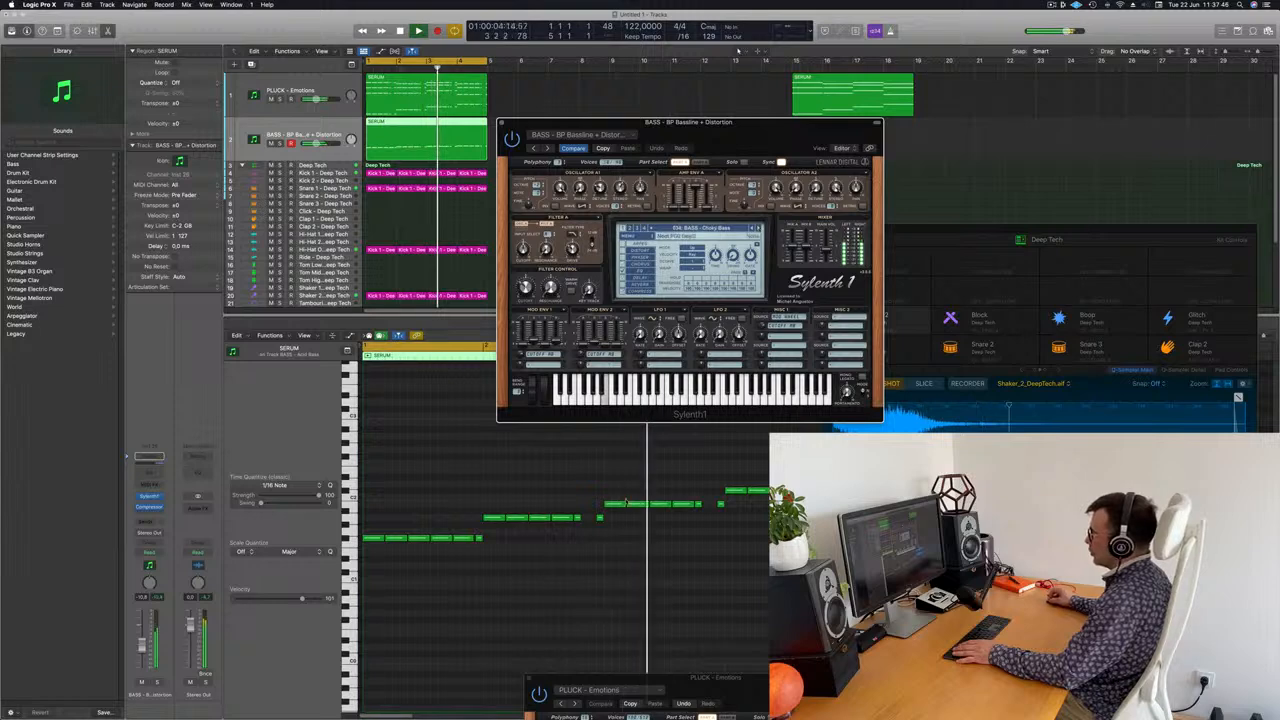
Lengthen the short beat-4 bass notes in bars 2 to 4 in the same way and replay the loop from the start
click(585, 520)
key(space)
click(582, 518)
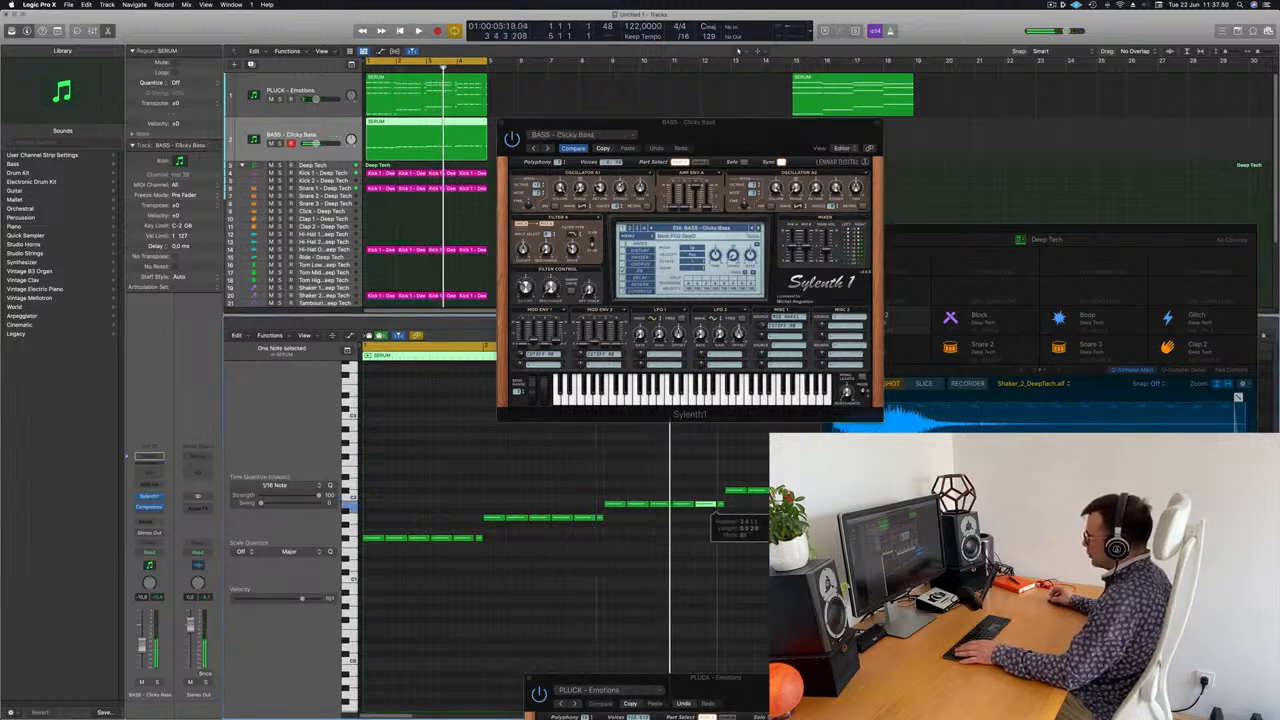
scroll(714, 508, right, 2)
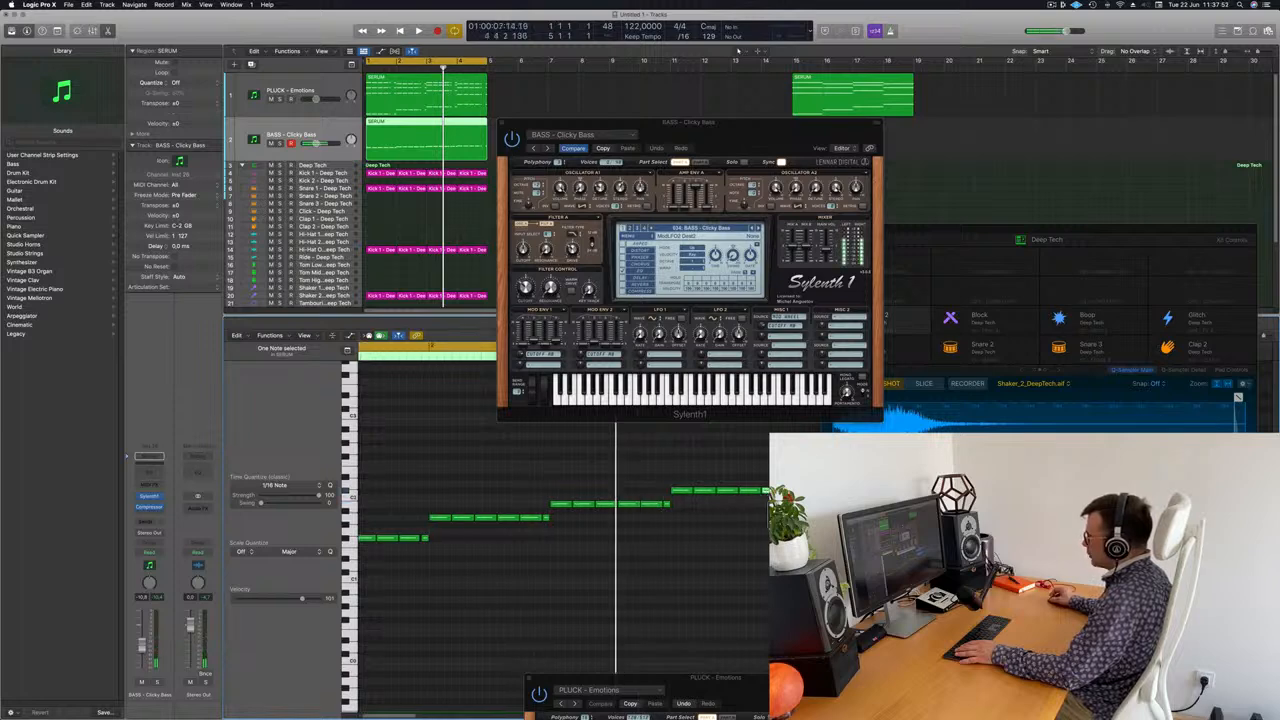
key(Return)
key(space)
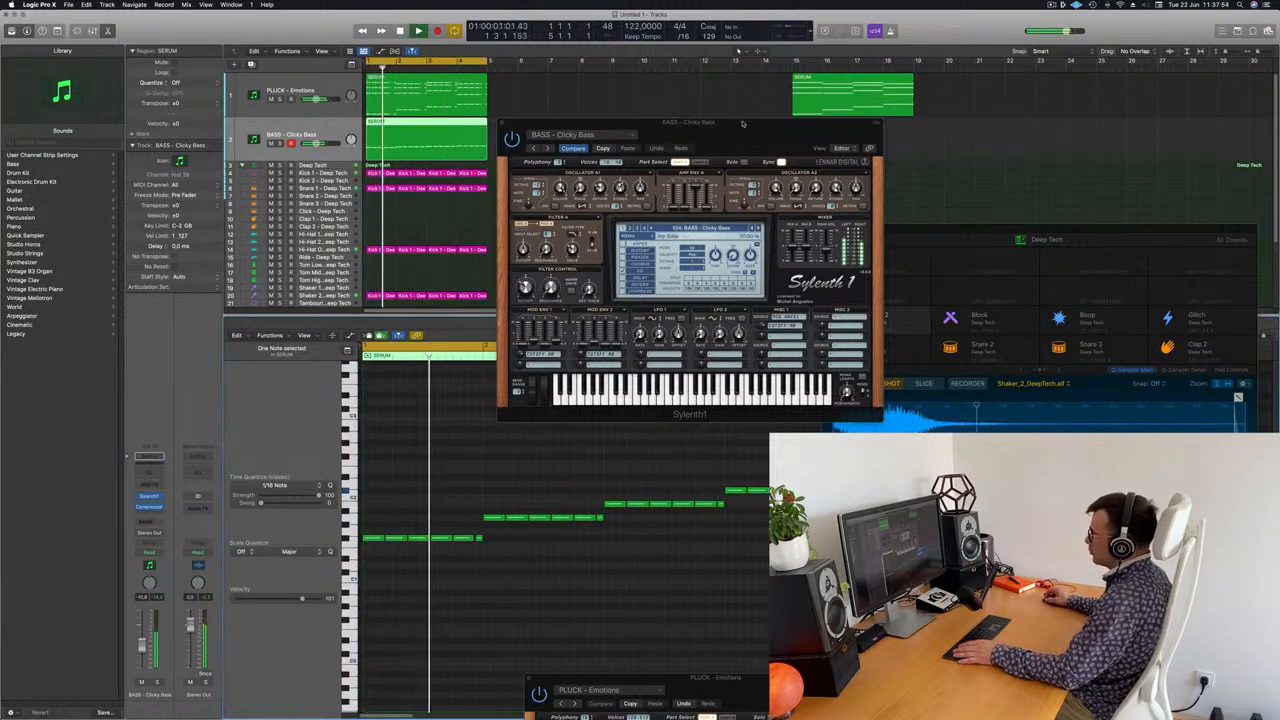
mouse_move(742, 124)
mouse_down()
mouse_move(734, 132)
mouse_move(761, 133)
mouse_up()
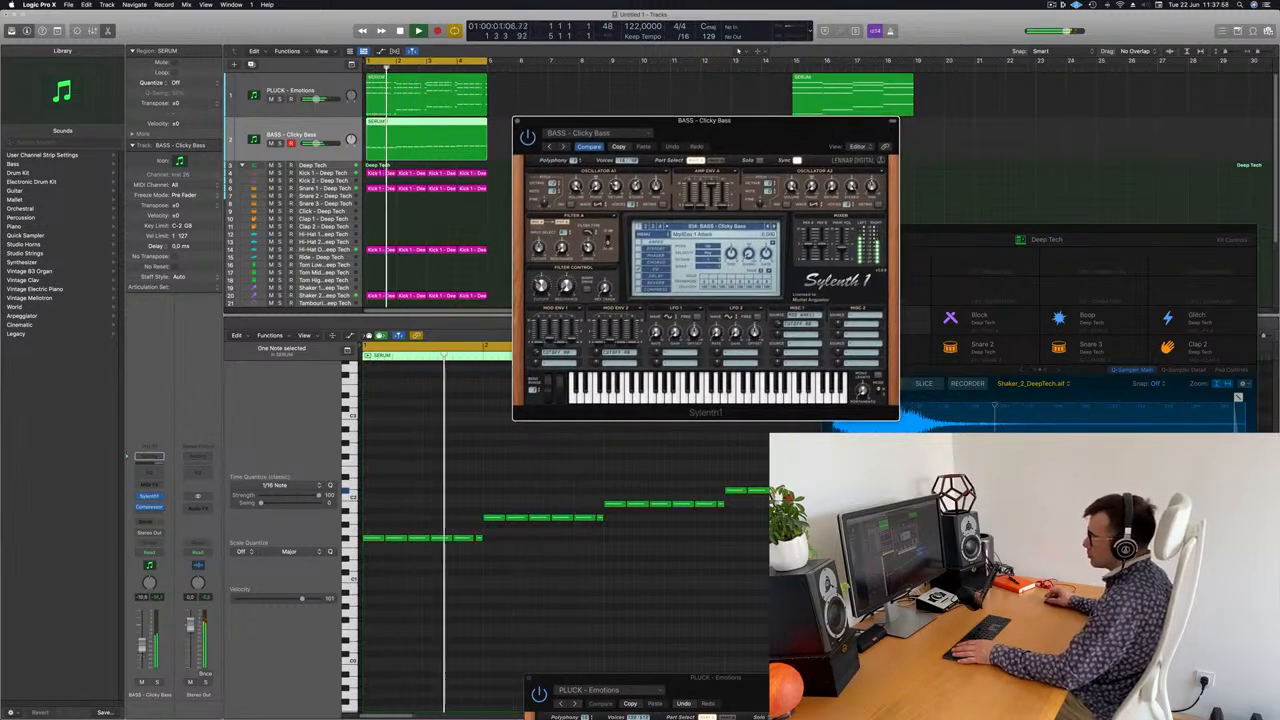
Nudge the bass track's volume up slightly and restart the loop to listen
drag(142, 648, 142, 645)
key(space)
key(space)
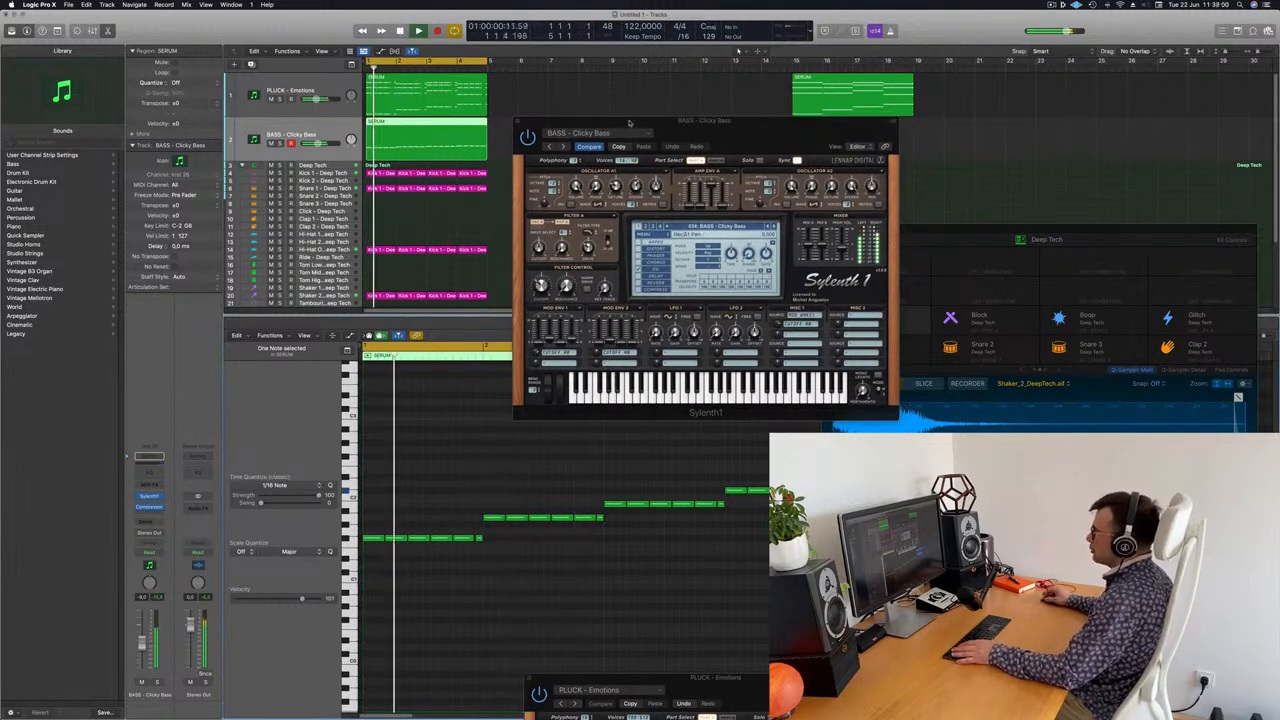
click(619, 146)
key(space)
key(space)
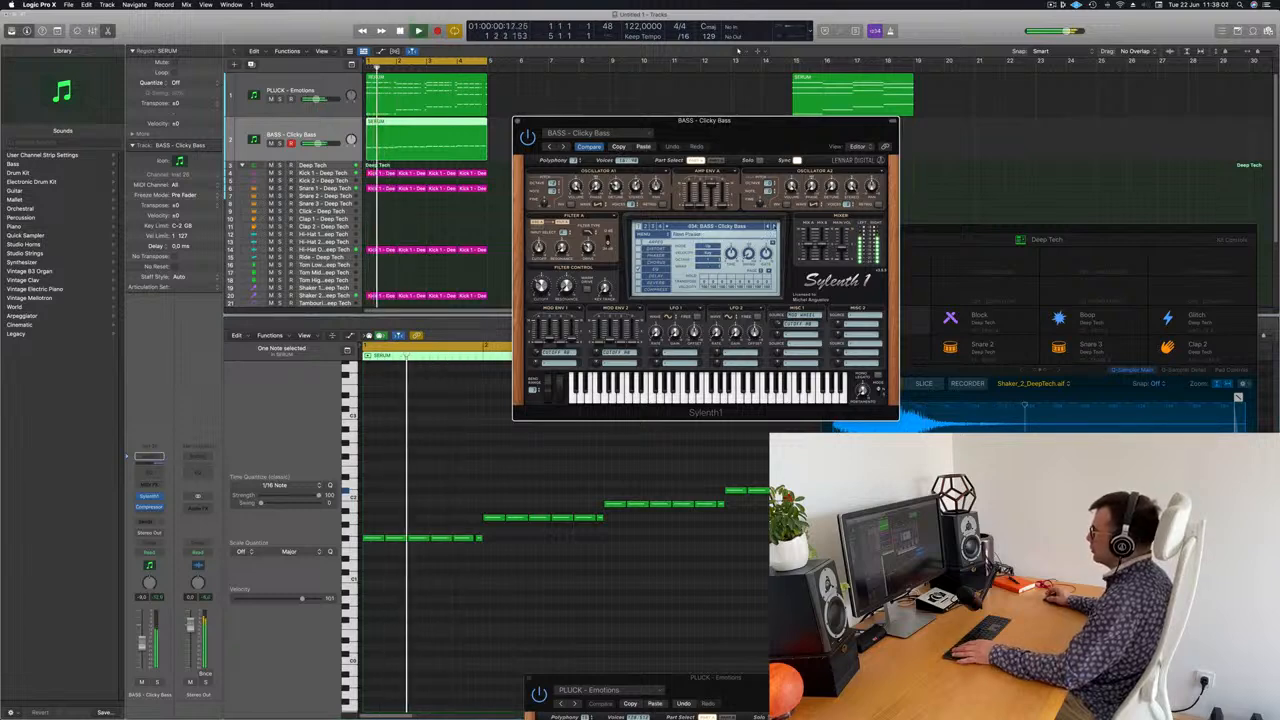
Audition the Sylenth1 presets BASS - Crunchy Bass and BASS - Detuned Bassline, and stop at BASS - DnB Bass
click(773, 226)
click(773, 226)
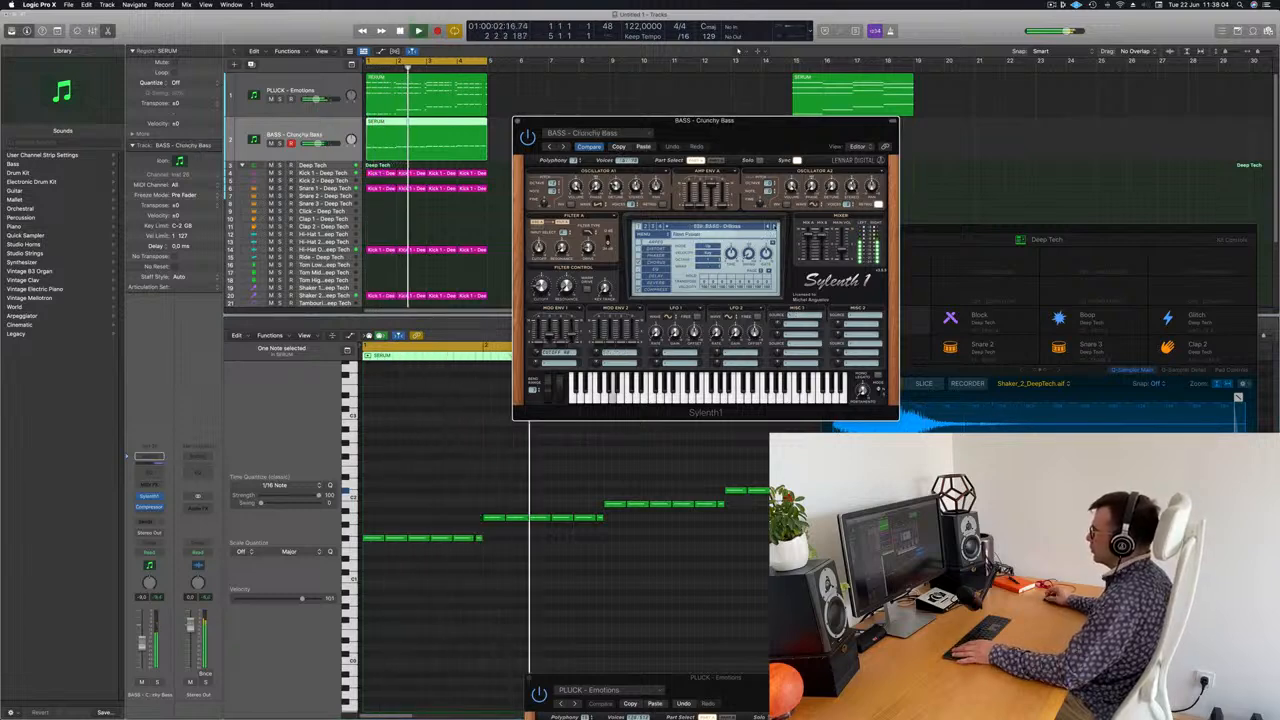
click(773, 226)
click(773, 226)
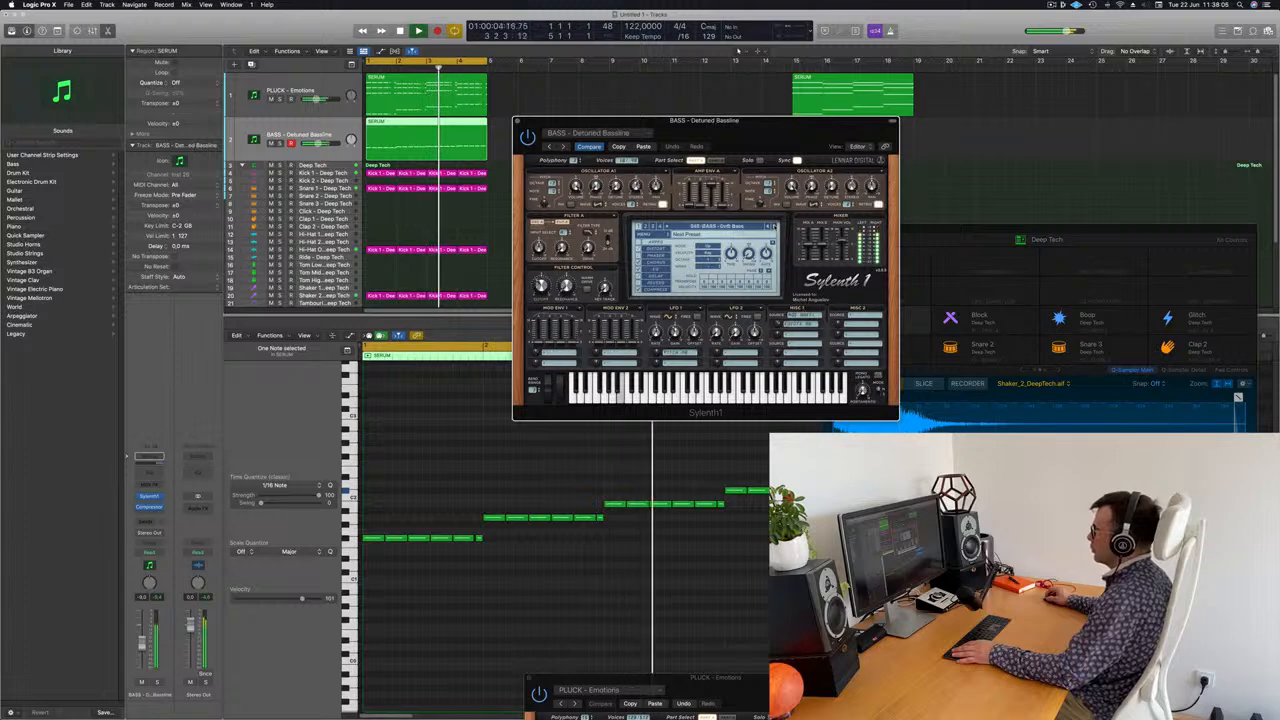
drag(794, 132, 740, 189)
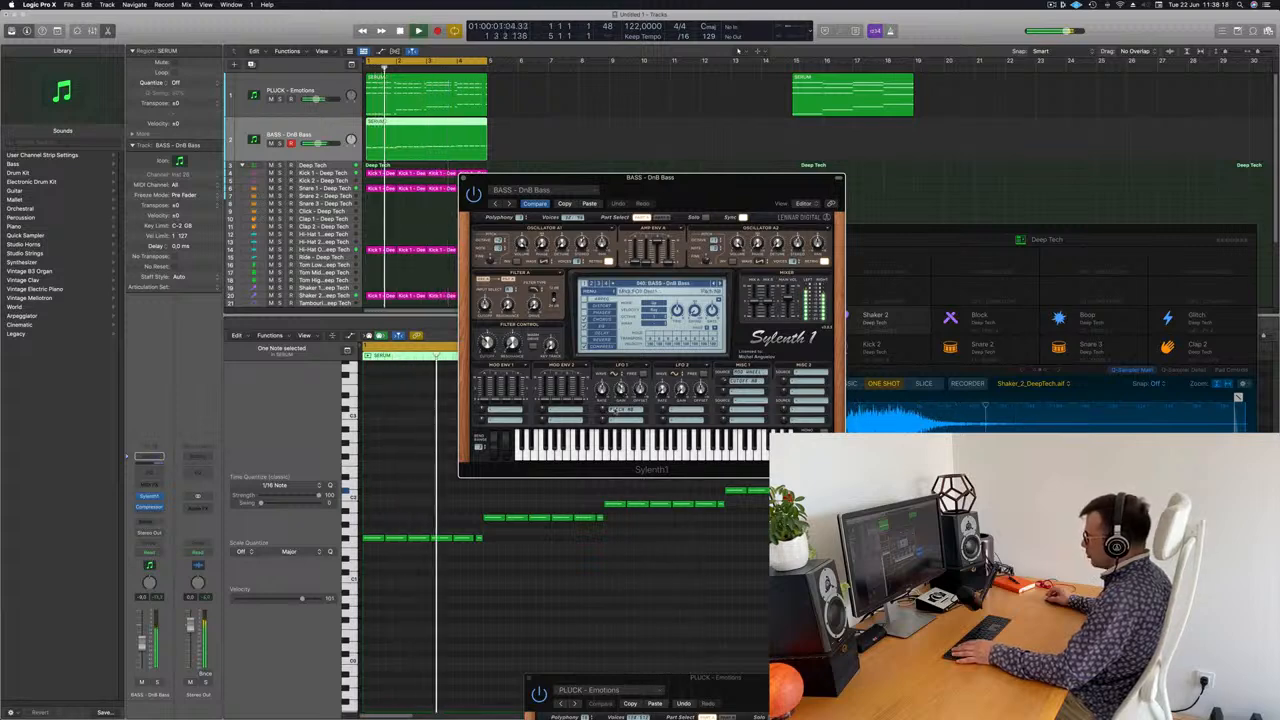
Clear LFO 1's first modulation destination, try it on Pitch A, and clear it again while the loop plays
click(622, 410)
click(624, 428)
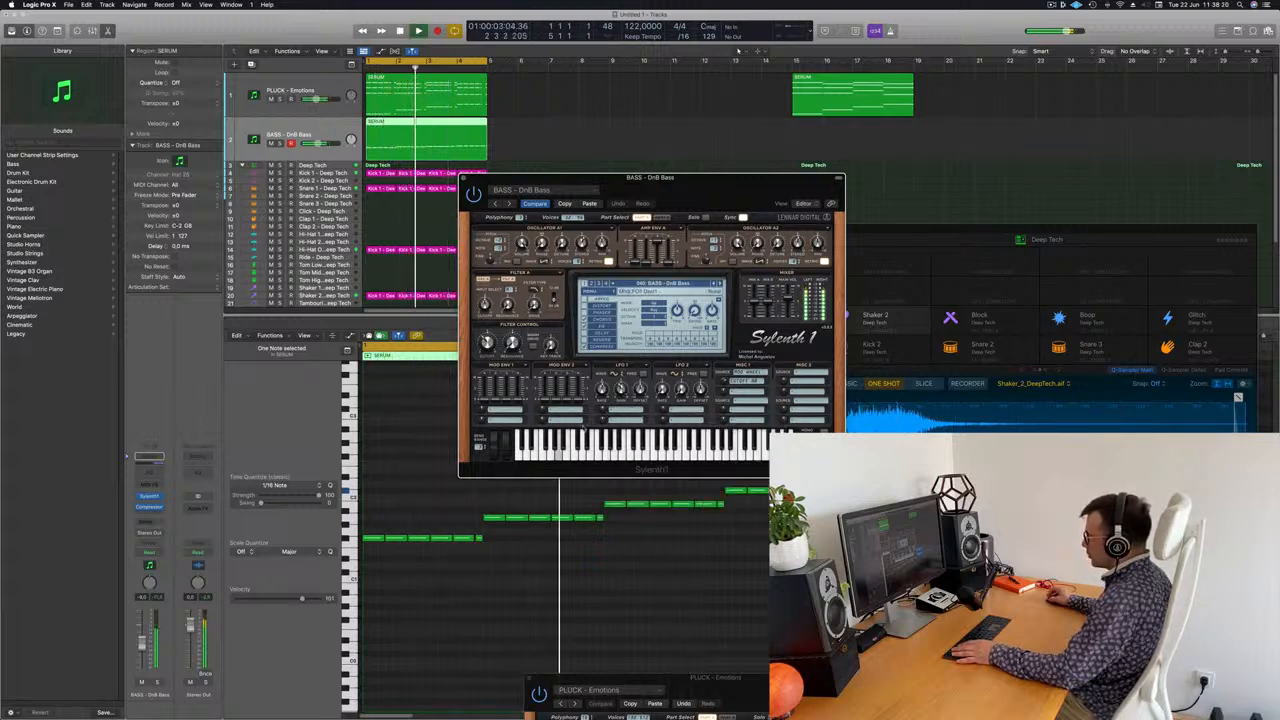
drag(708, 194, 731, 181)
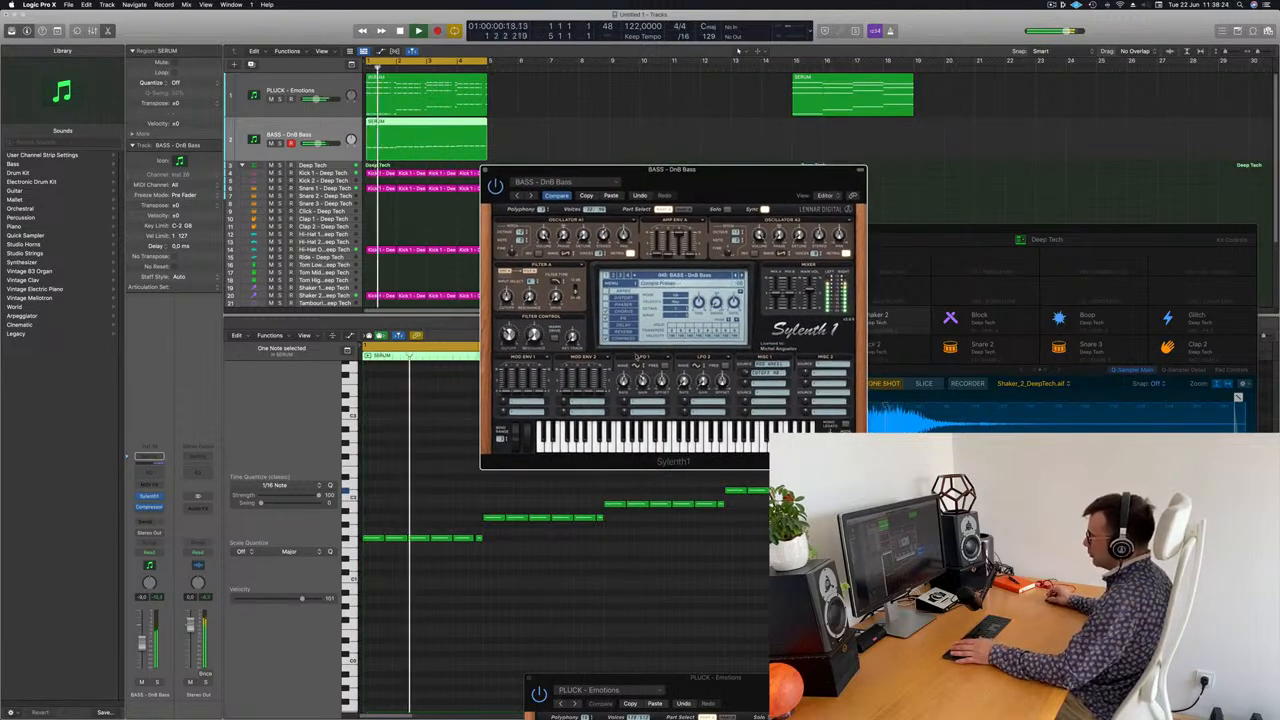
click(638, 403)
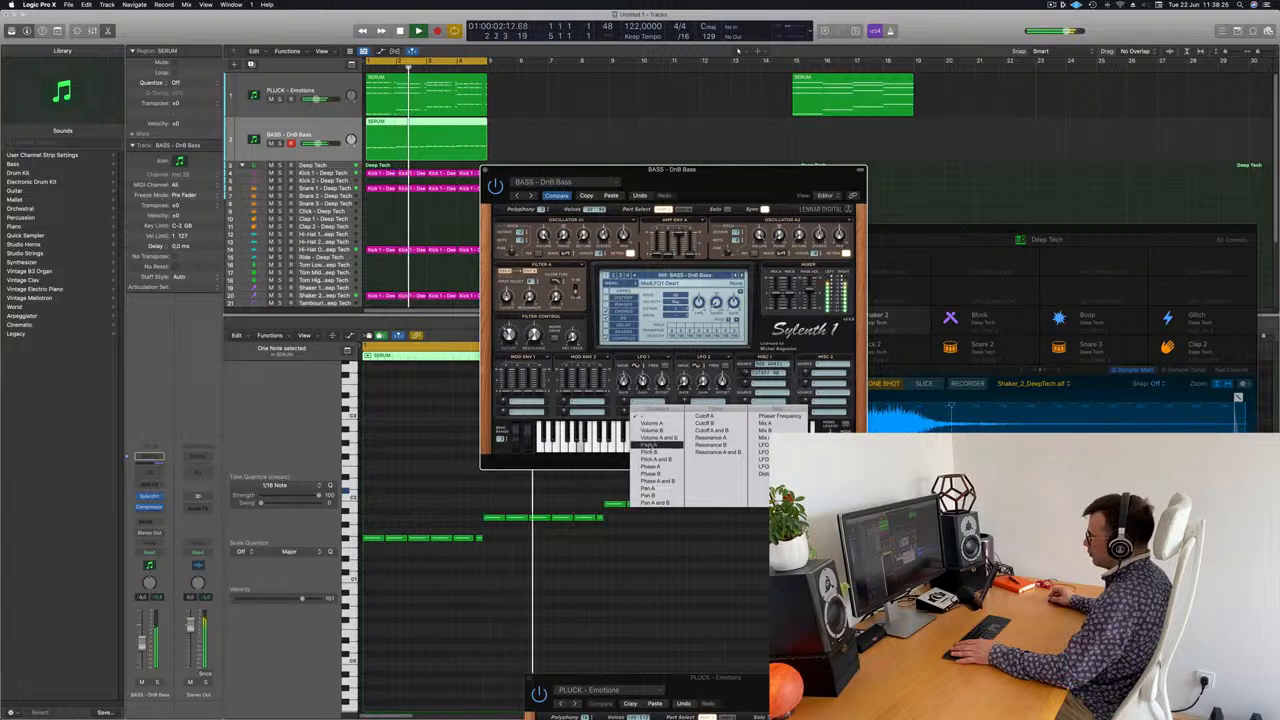
click(648, 445)
click(638, 403)
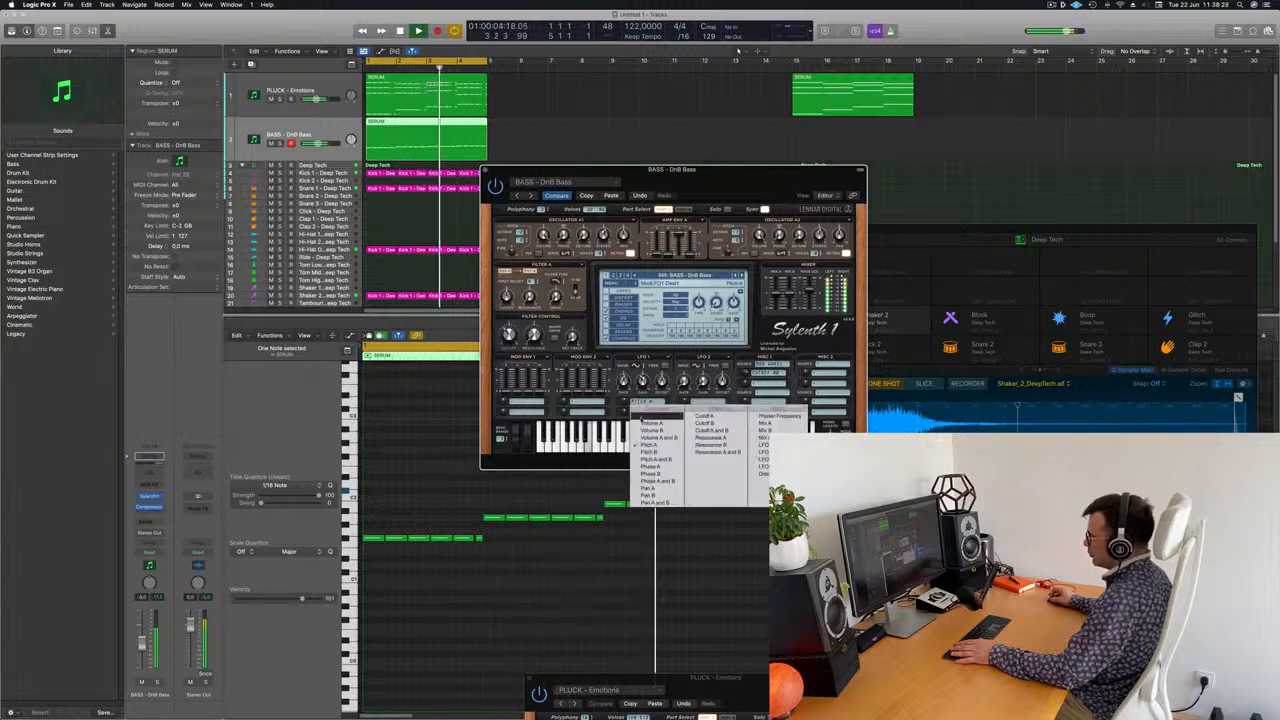
click(643, 408)
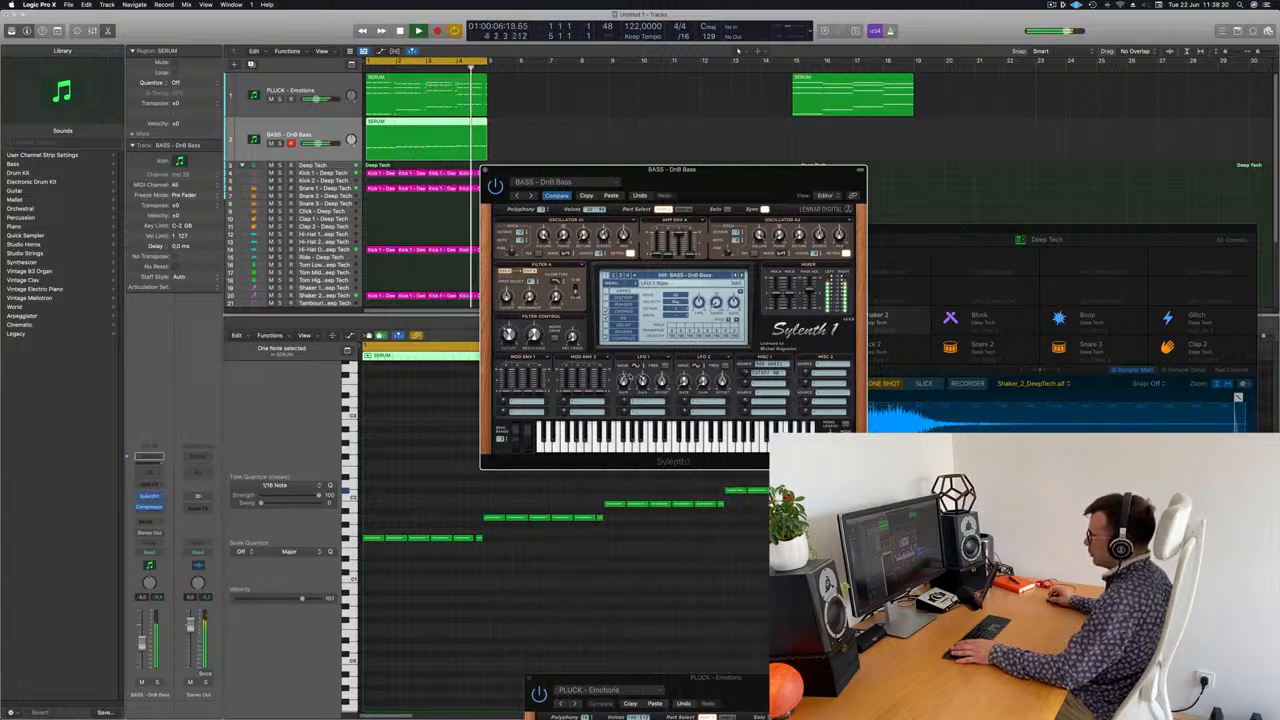
Solo the bass track, switch its preset to BASS - Electro Addicted, and unsolo it to hear it in the full loop
click(157, 683)
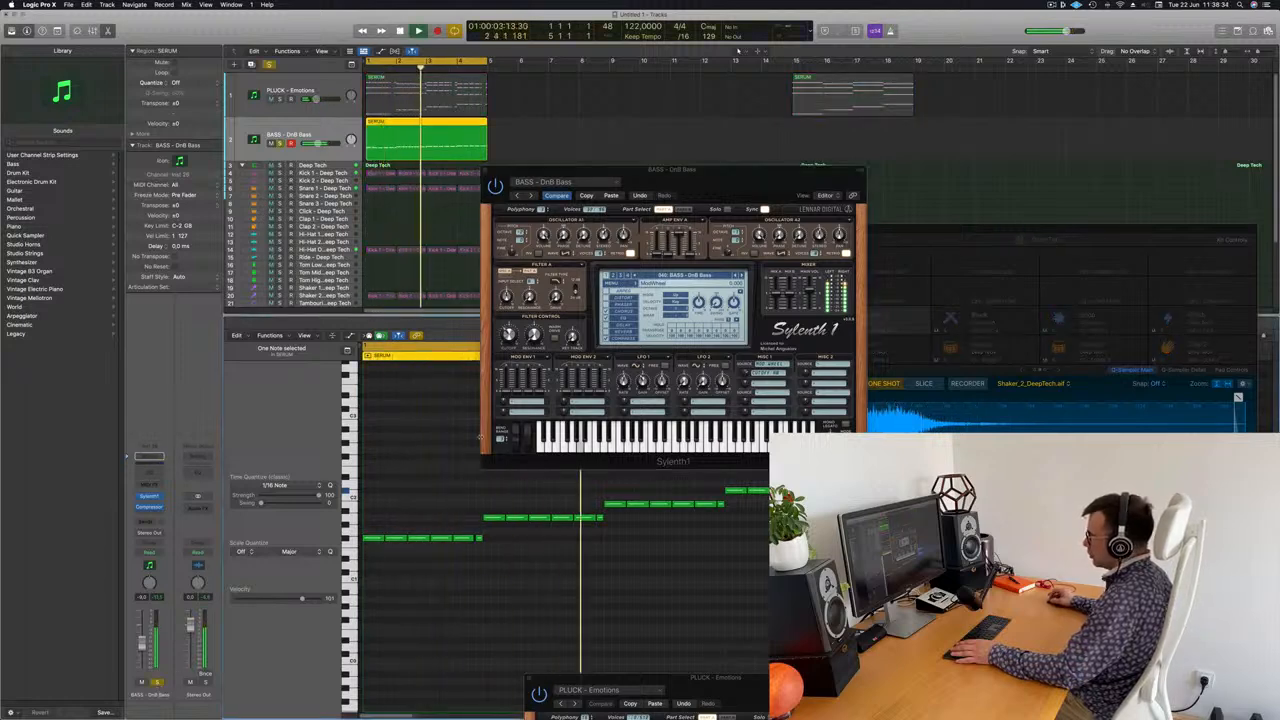
click(643, 382)
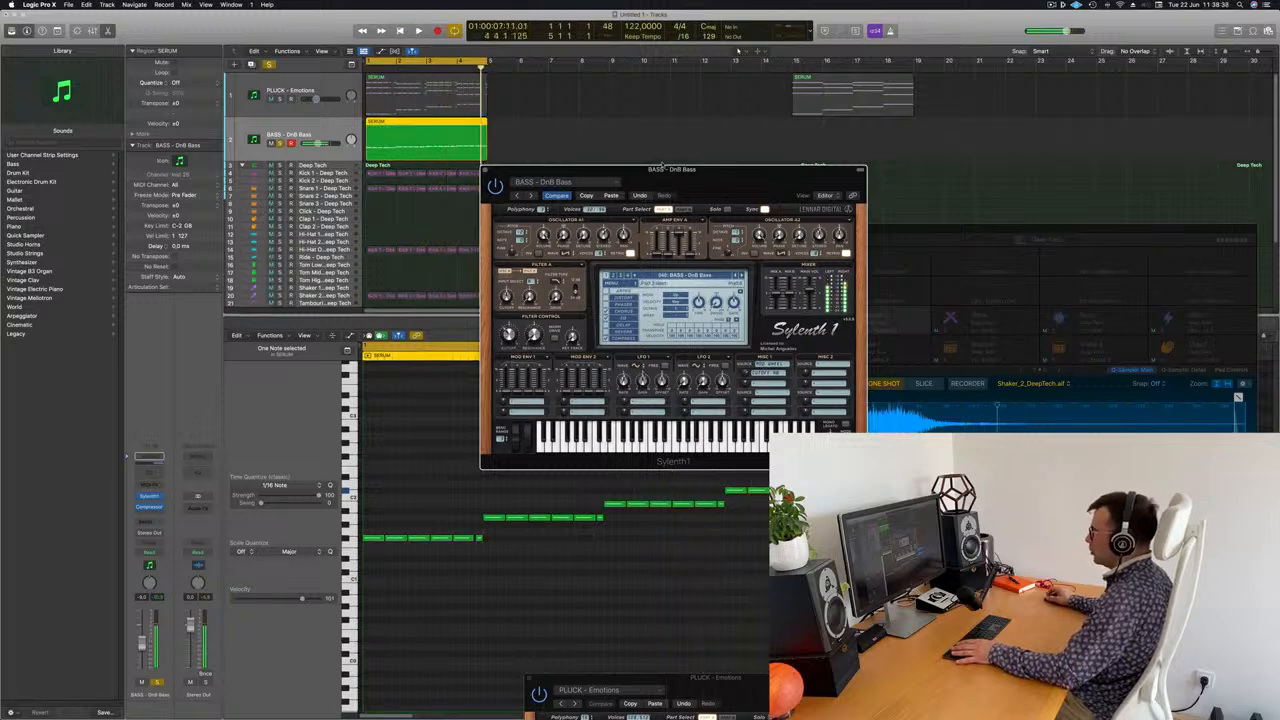
key(])
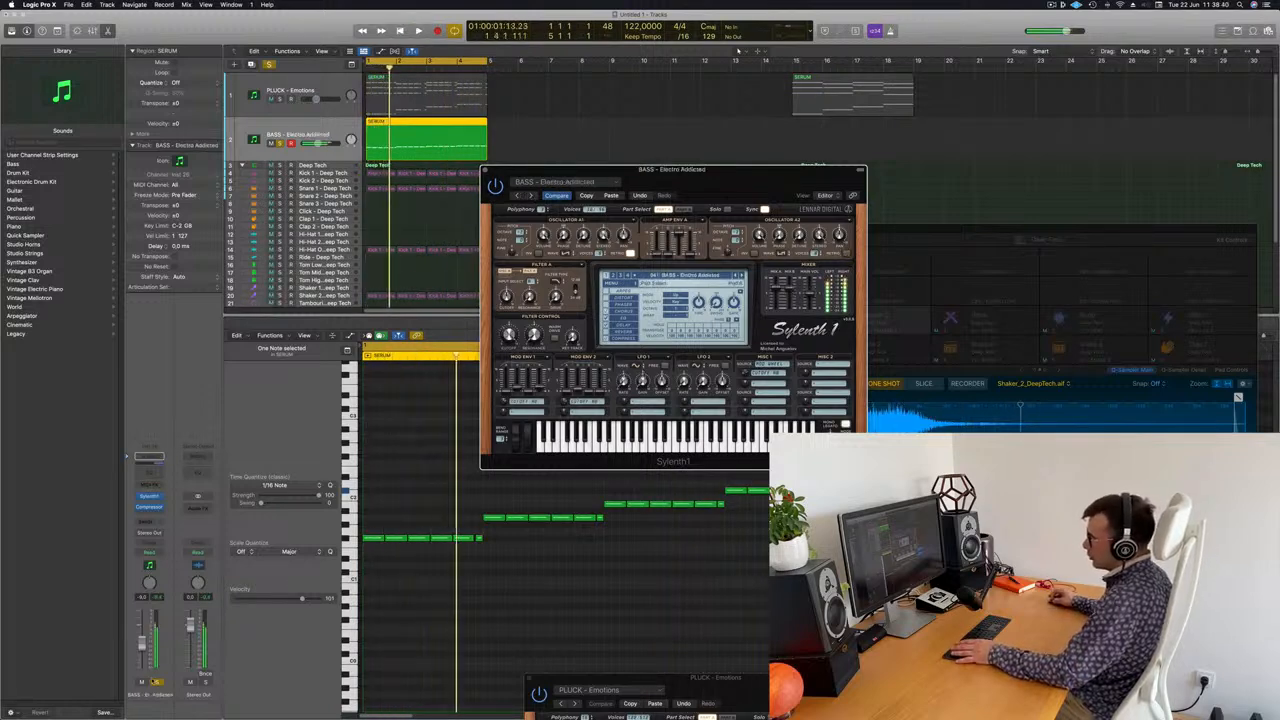
key(space)
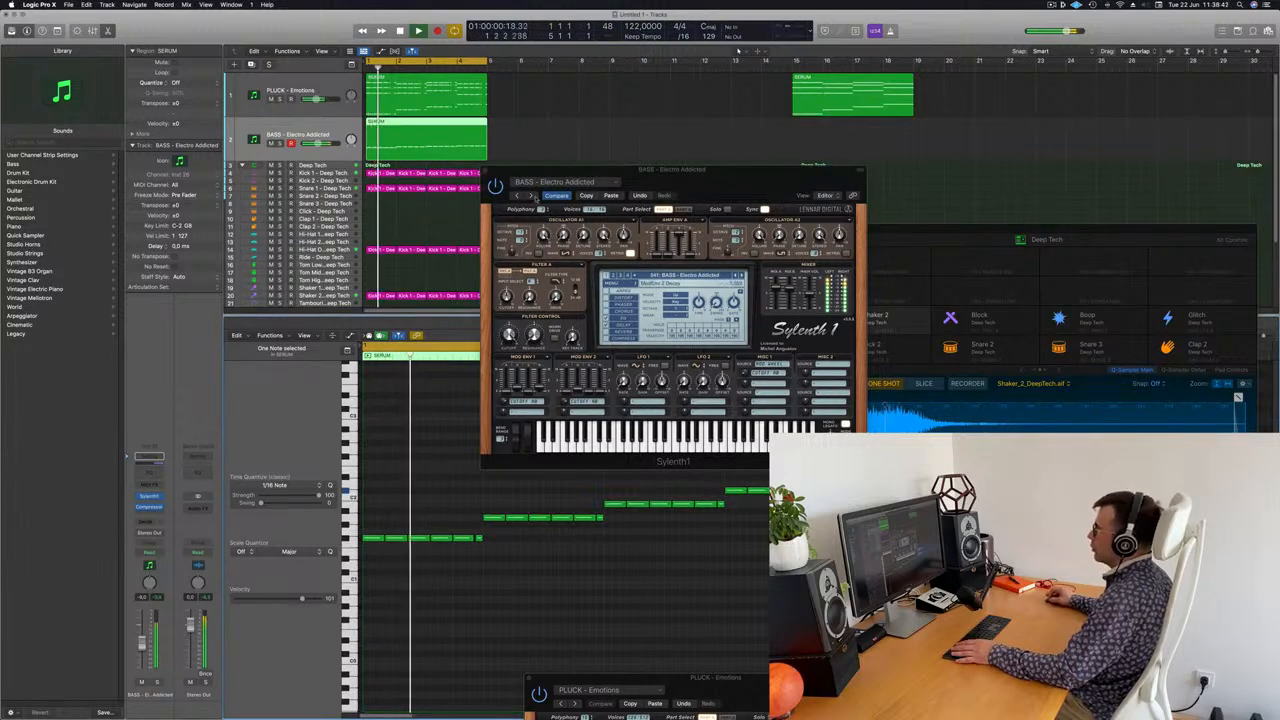
Audition the following bass presets, including BASS - Fat Bass and BASS - Feelin Good, and load BASS - Get Outta My Way
click(530, 195)
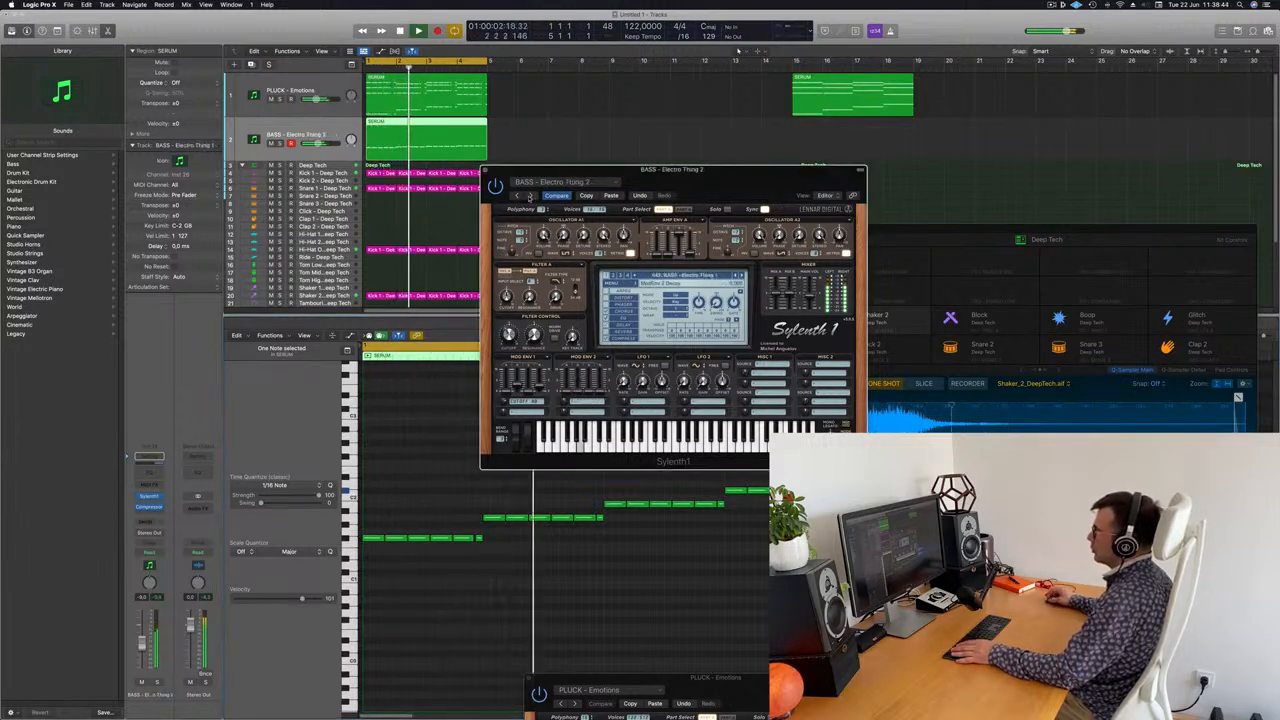
click(529, 195)
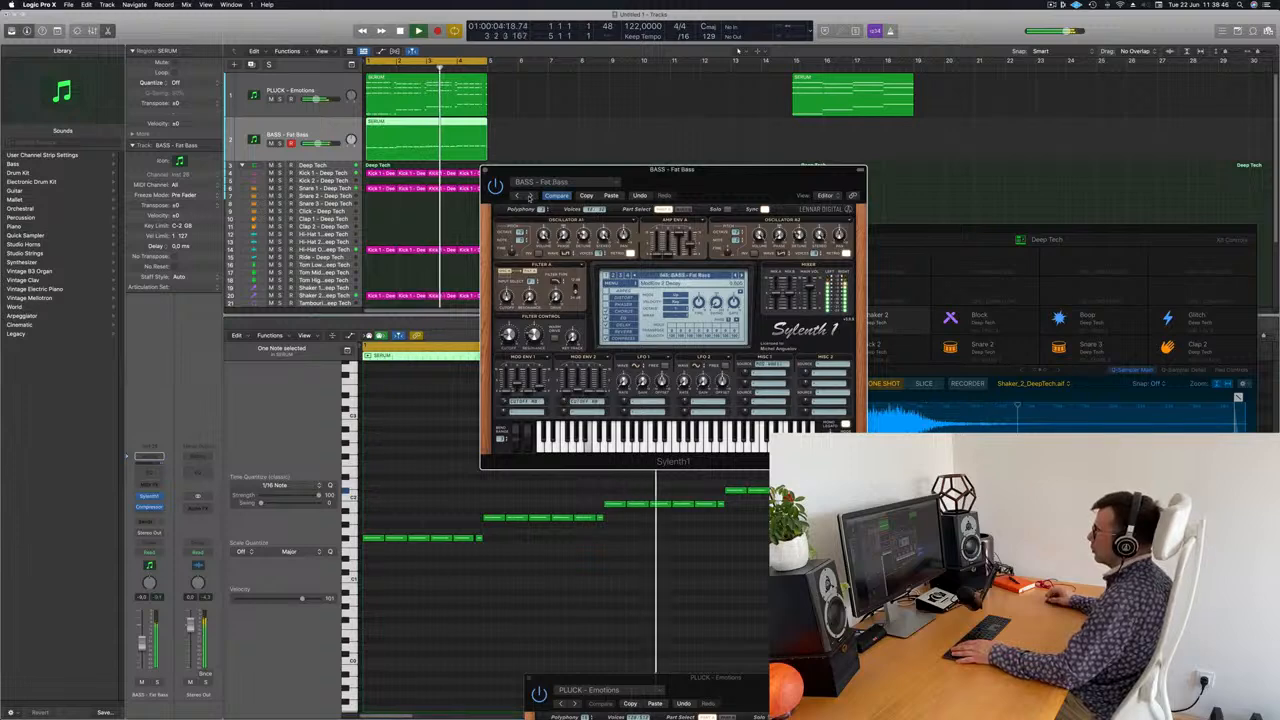
drag(722, 178, 776, 234)
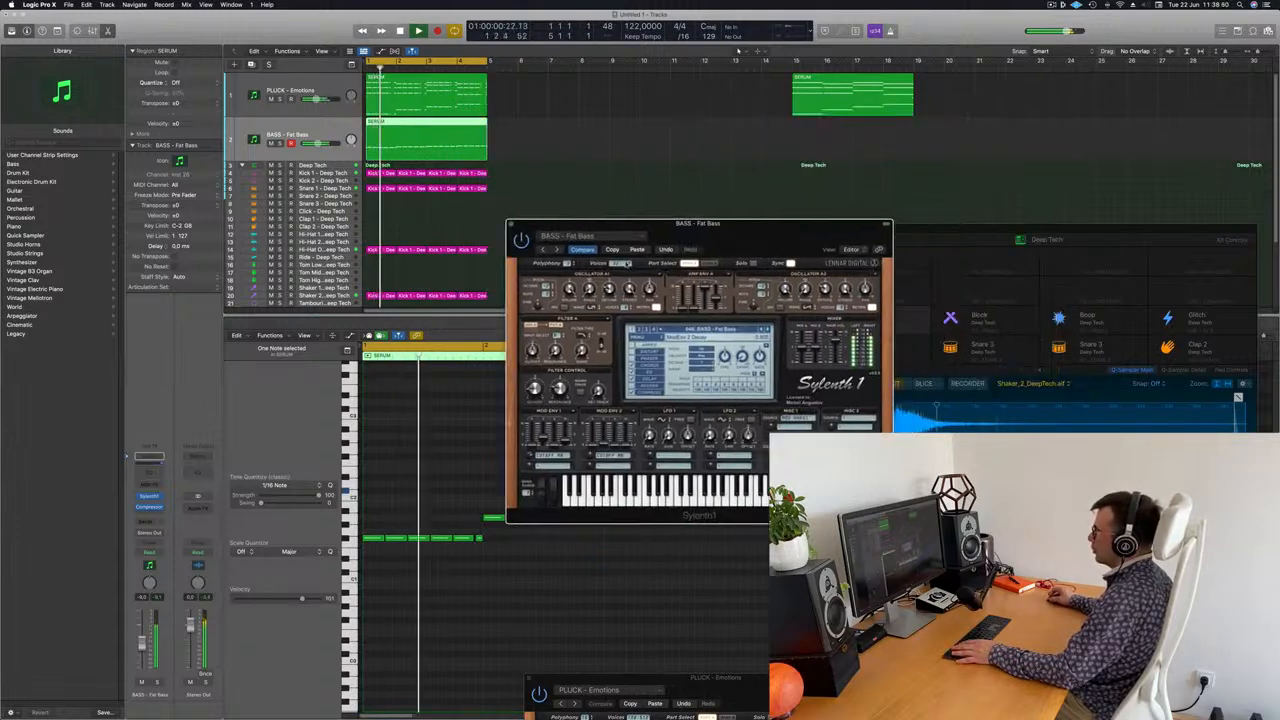
click(556, 250)
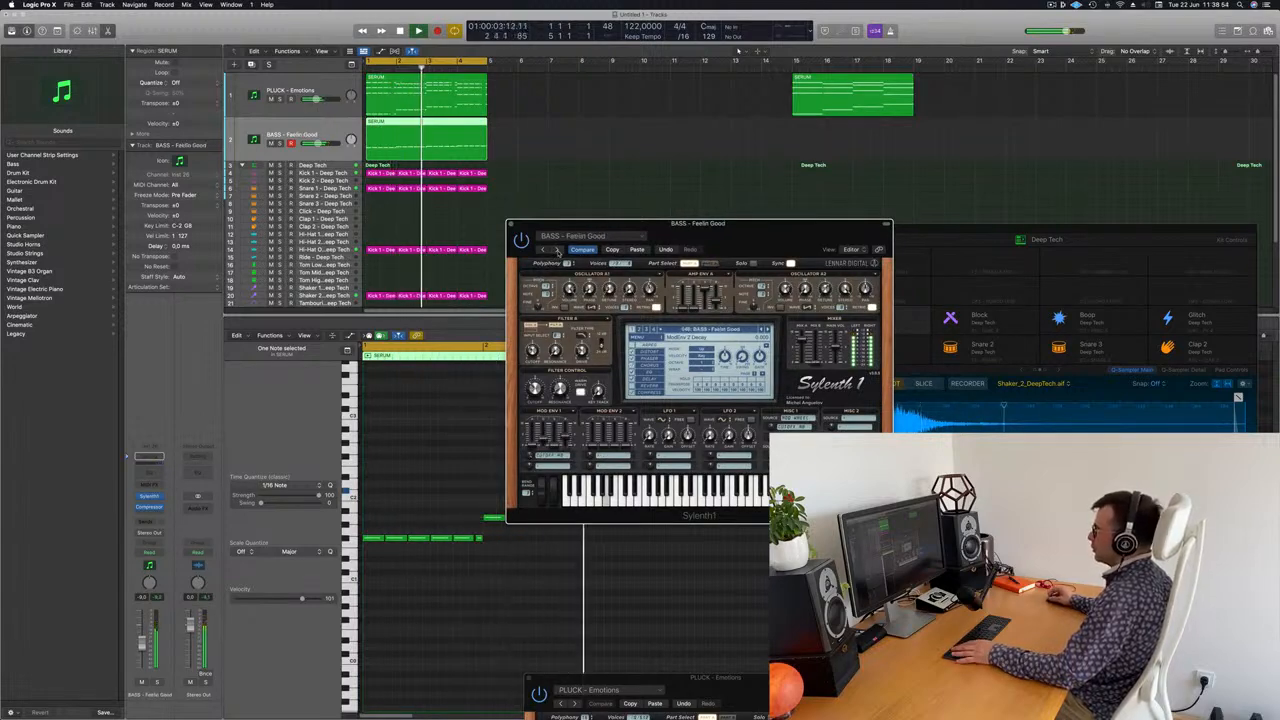
click(557, 250)
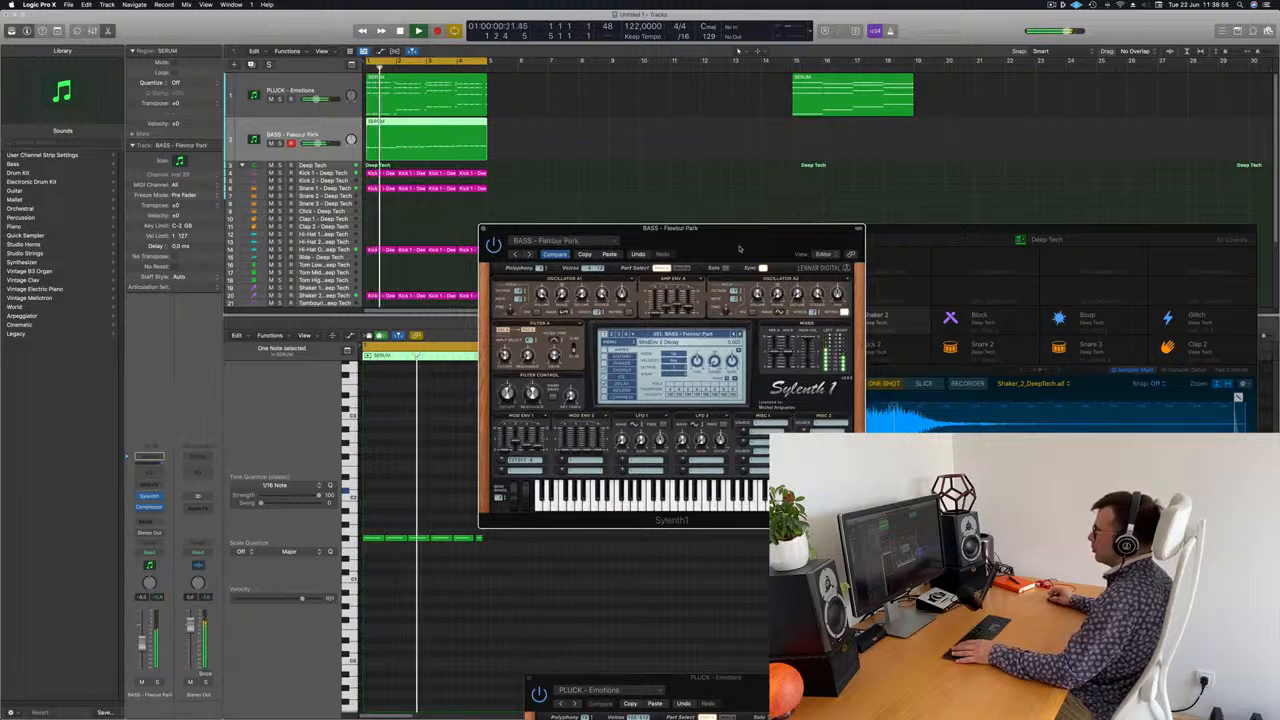
drag(739, 248, 780, 221)
click(480, 259)
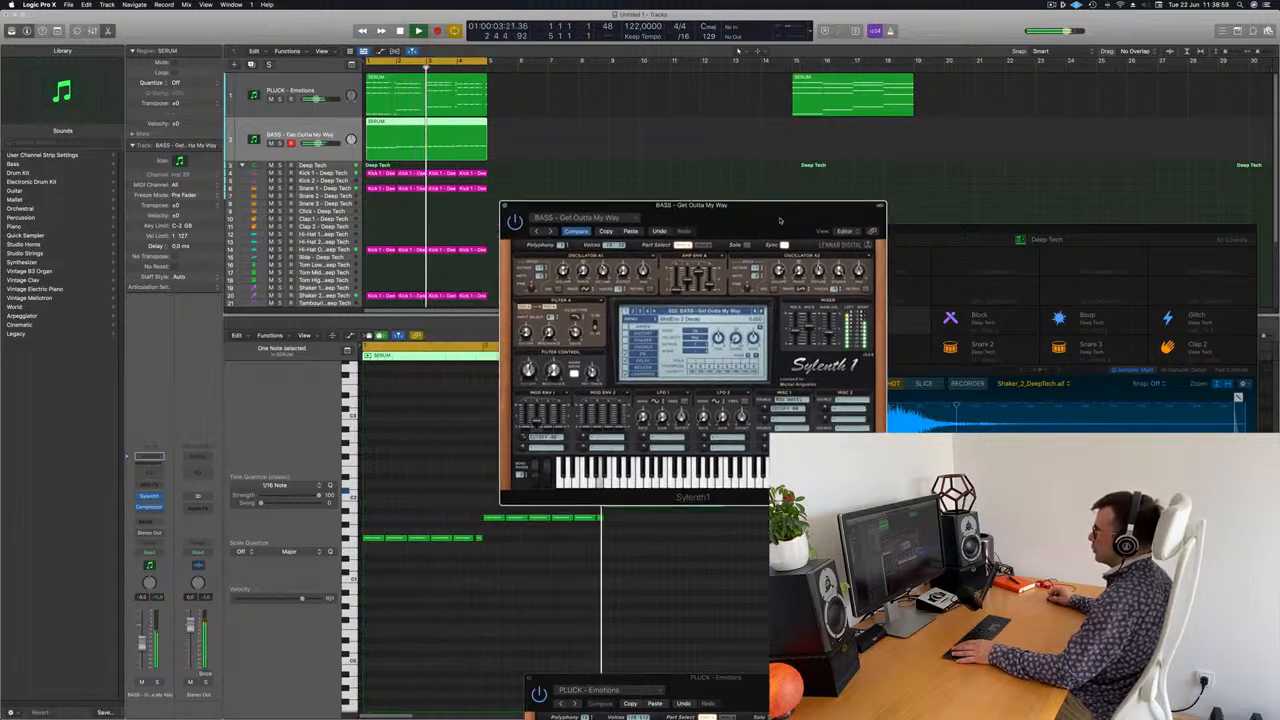
Briefly solo the bass track to check the BASS - Get Outta My Way sound, and return to the full mix
click(157, 682)
click(157, 682)
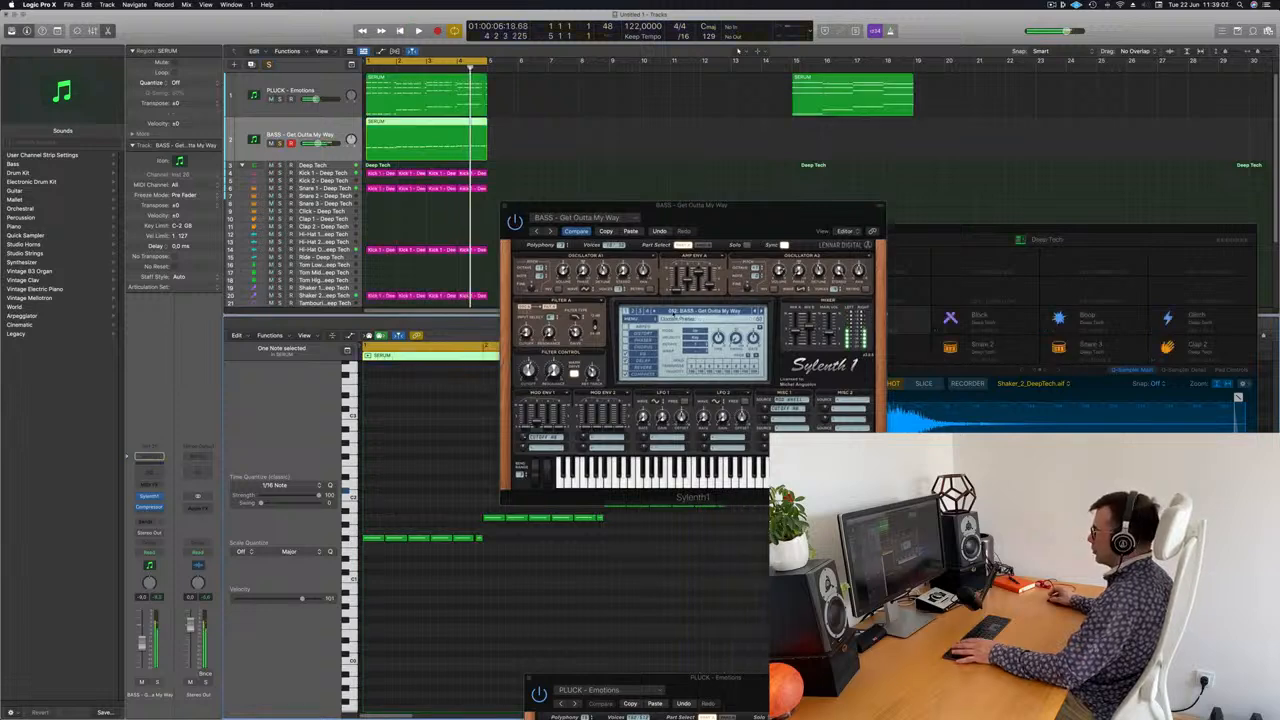
drag(769, 210, 856, 197)
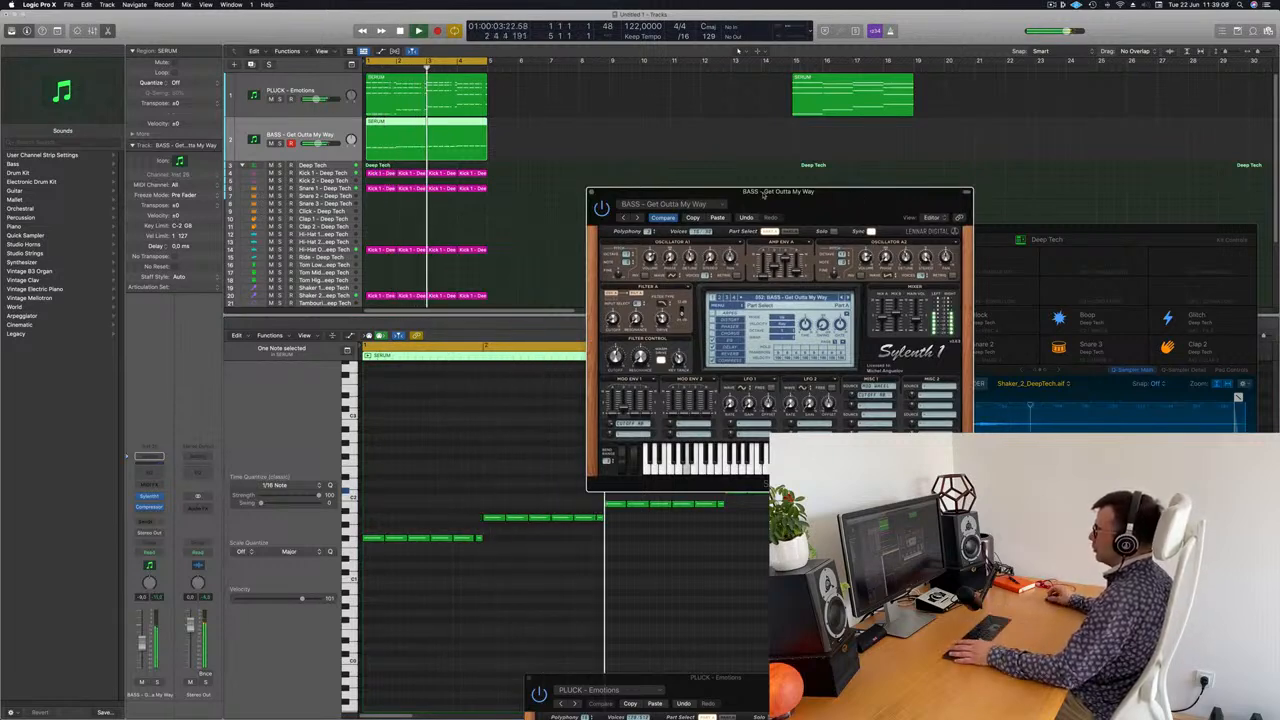
Audition the next Sylenth1 presets, including BASS - High Pass Bassline and BASS - Long Bass, as far as BASS - Middle Distance Runner
click(636, 218)
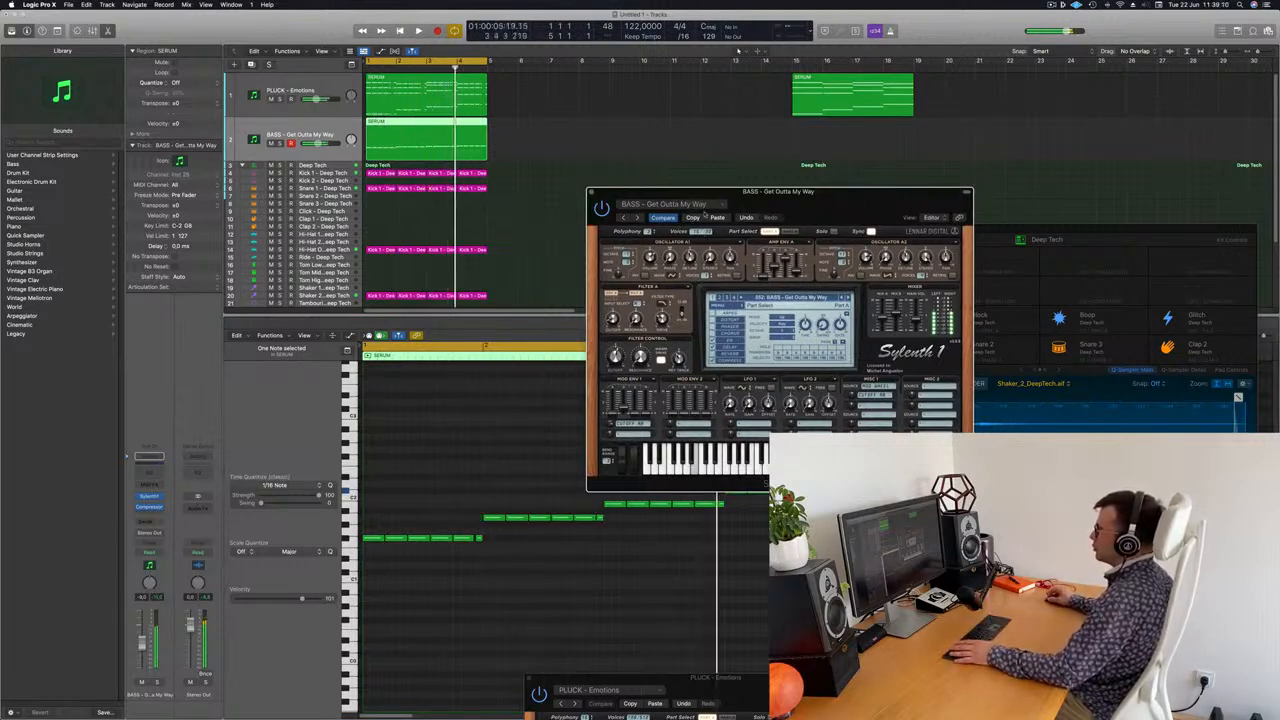
click(636, 218)
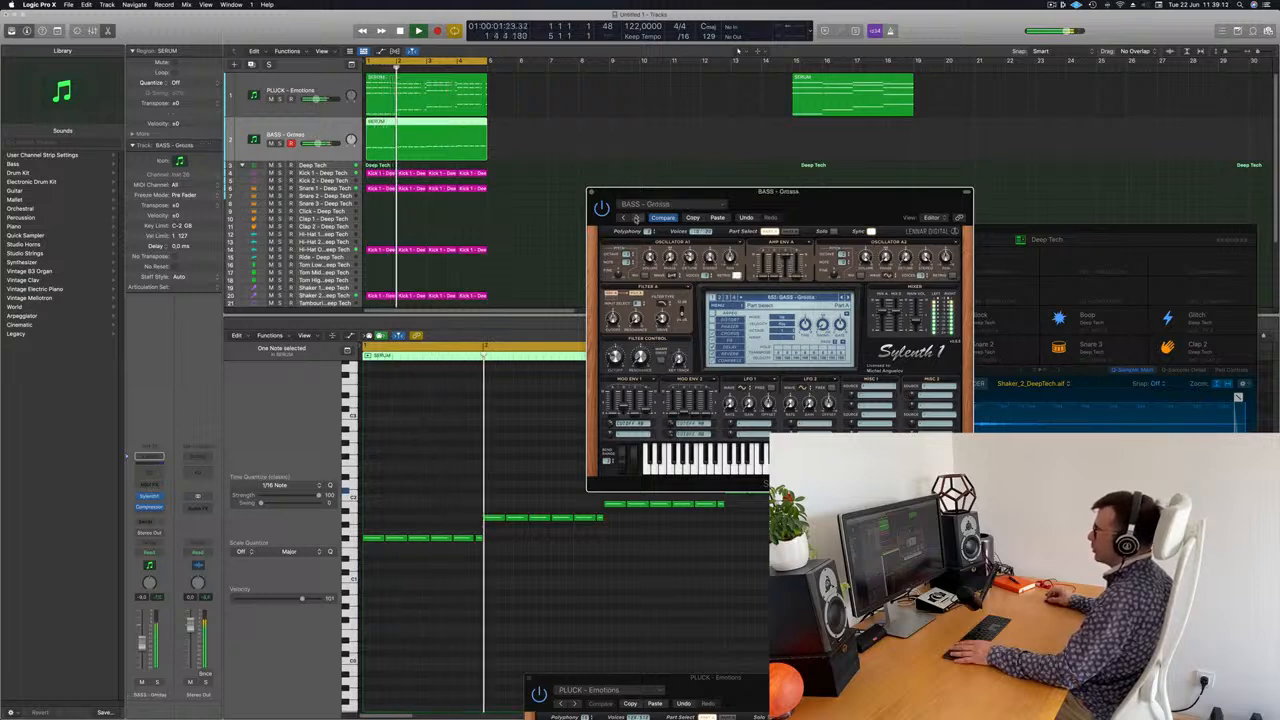
click(636, 218)
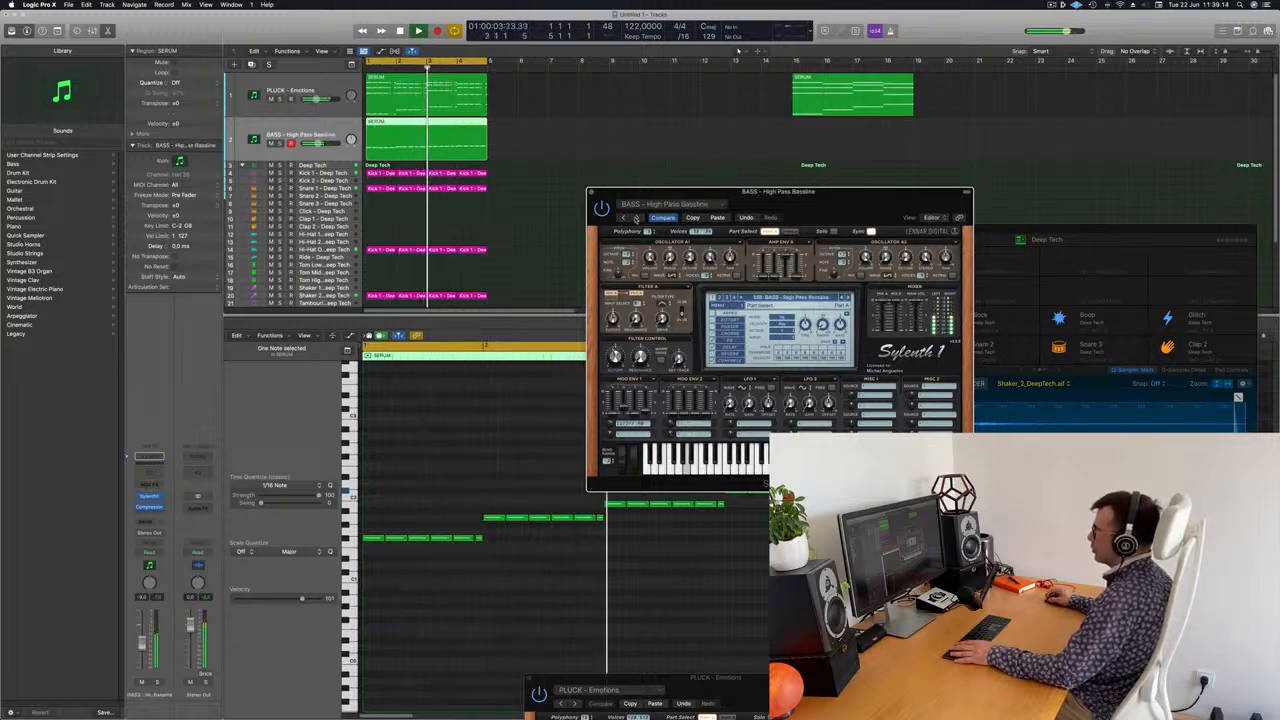
click(636, 218)
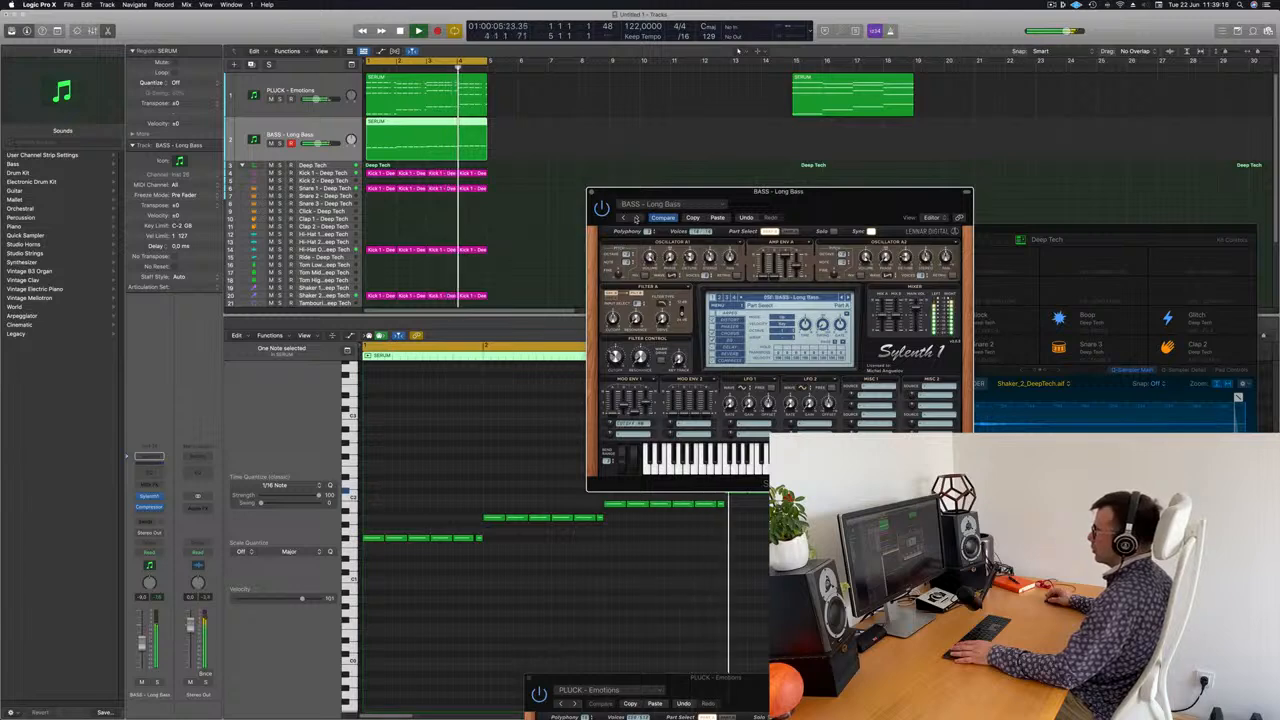
click(636, 218)
click(636, 218)
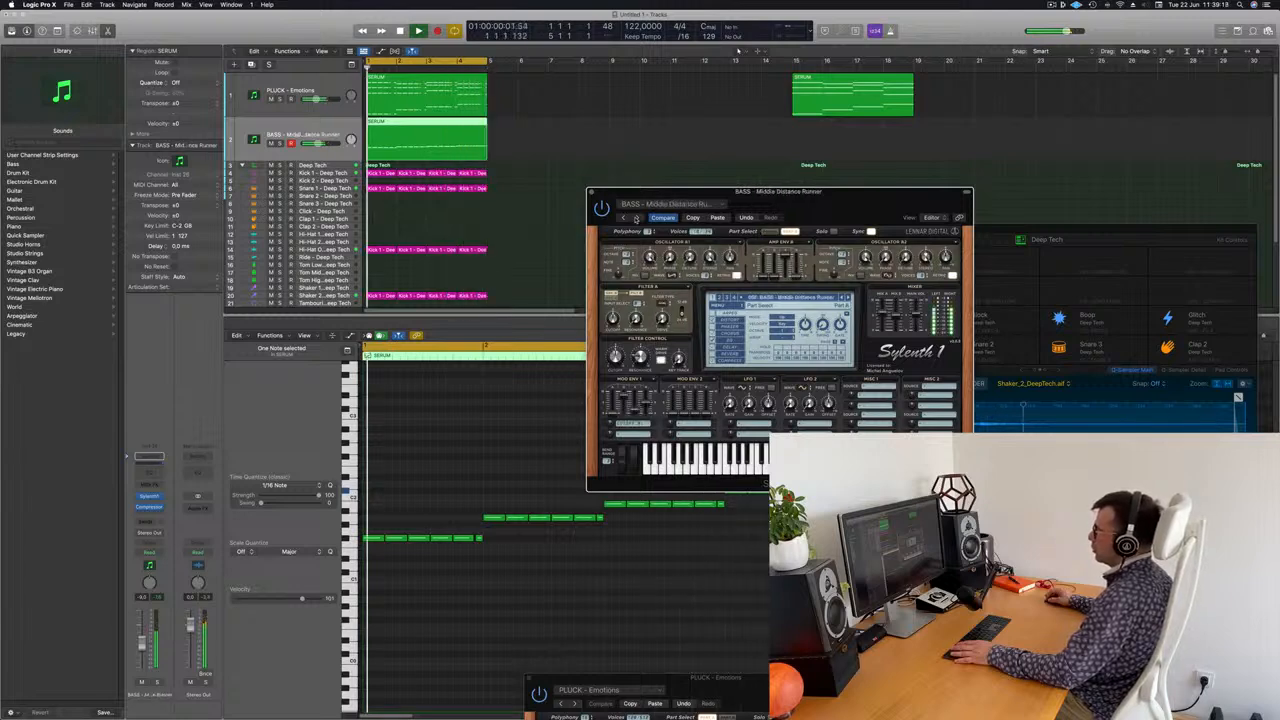
Go back to the BASS - Get Outta My Way preset and replay the loop from the start
click(848, 297)
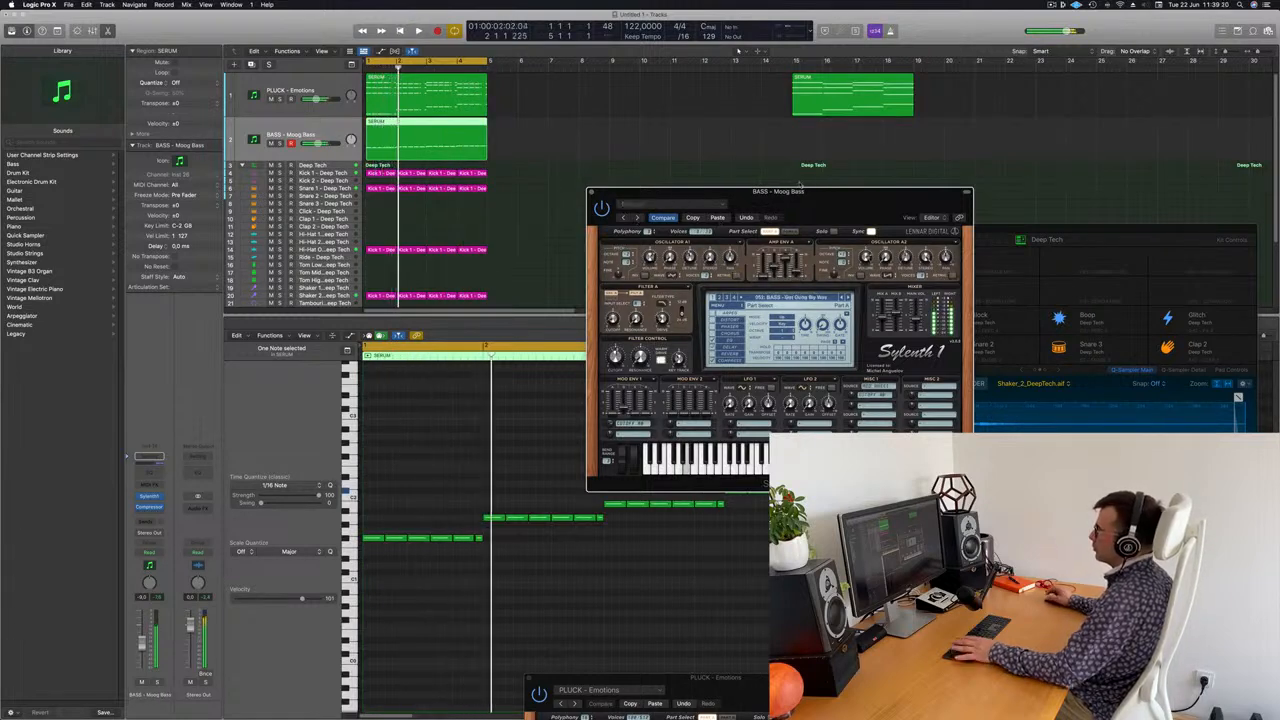
key(space)
key(space)
drag(846, 209, 857, 118)
key(space)
key(space)
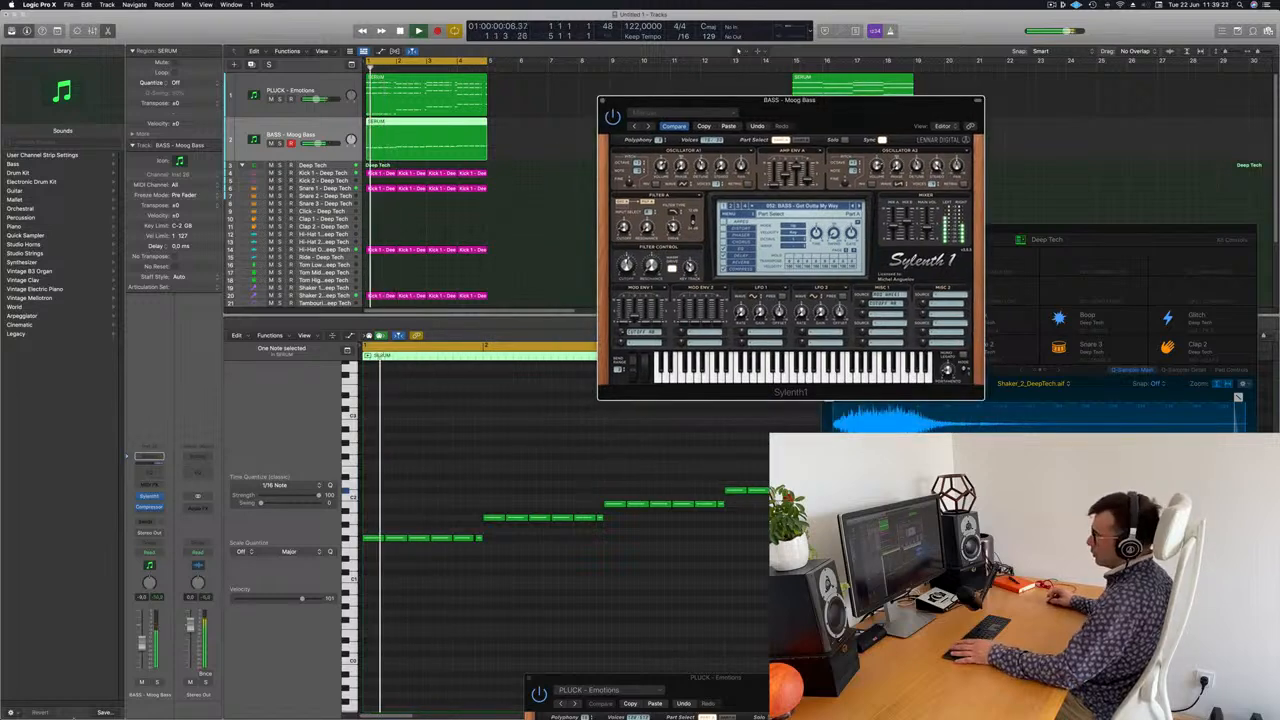
Compare the soloed bass with the full mix, unsolo it, and close its Sylenth1 window
click(157, 683)
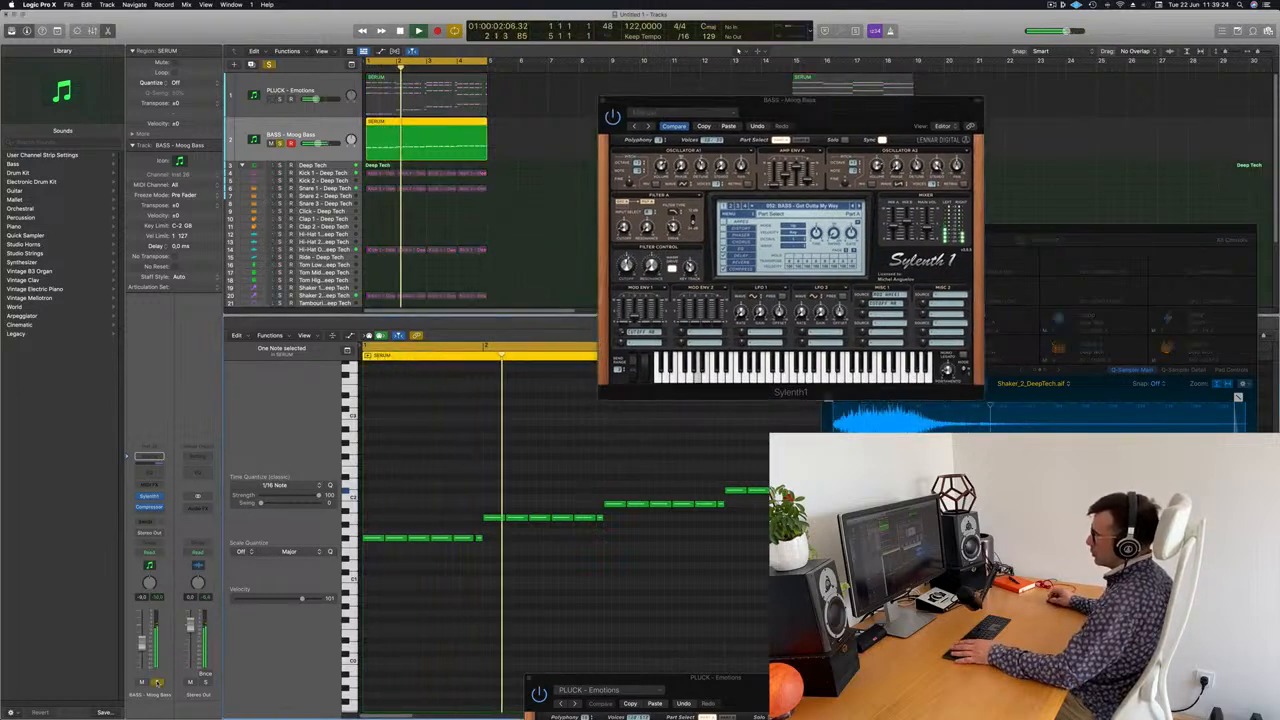
click(157, 683)
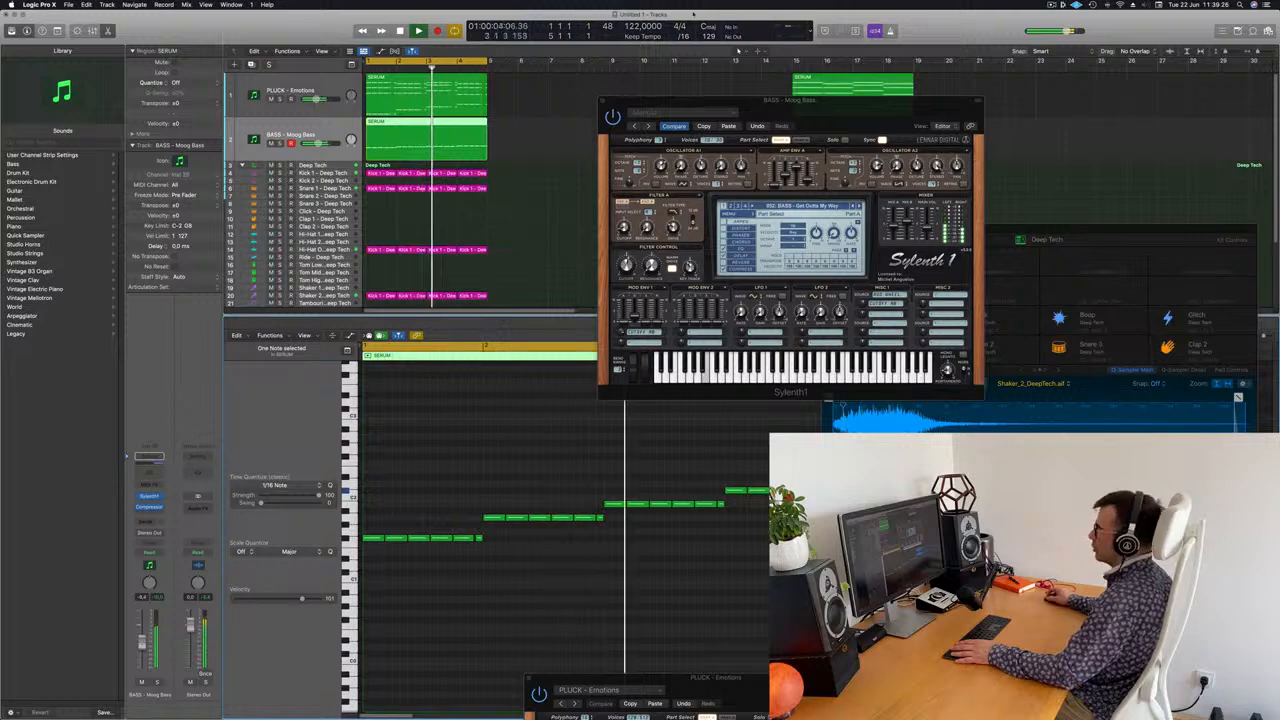
drag(840, 112, 951, 139)
click(715, 128)
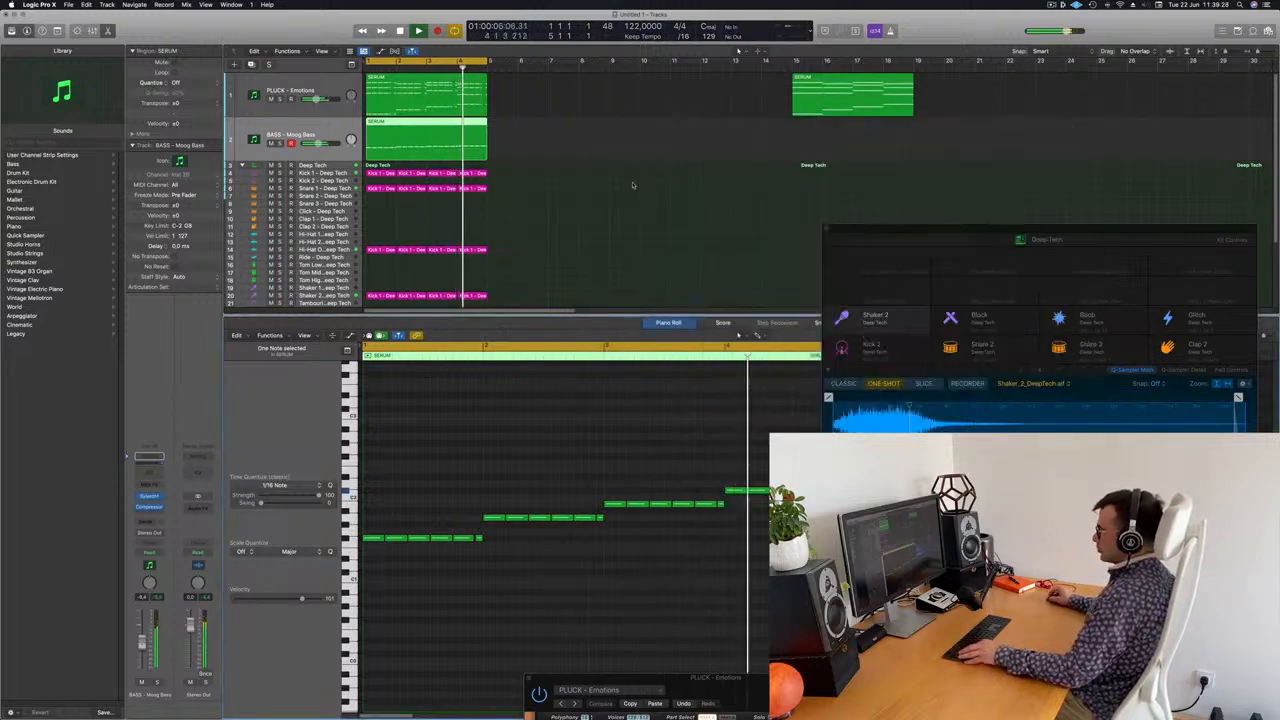
Add a new instrument track below the bass with the same Sylenth1 and Compressor setup, and open its Sylenth1
scroll(583, 203, down, 2)
scroll(583, 203, down, 2)
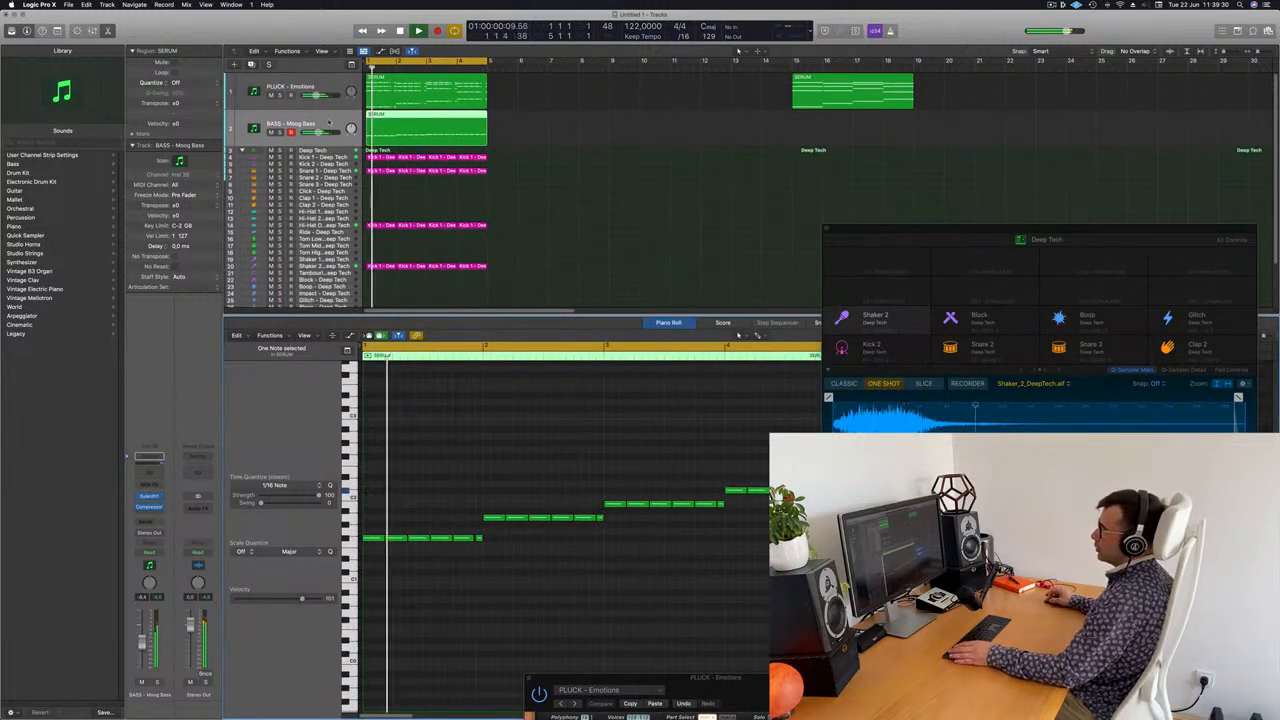
key(alt+super+s)
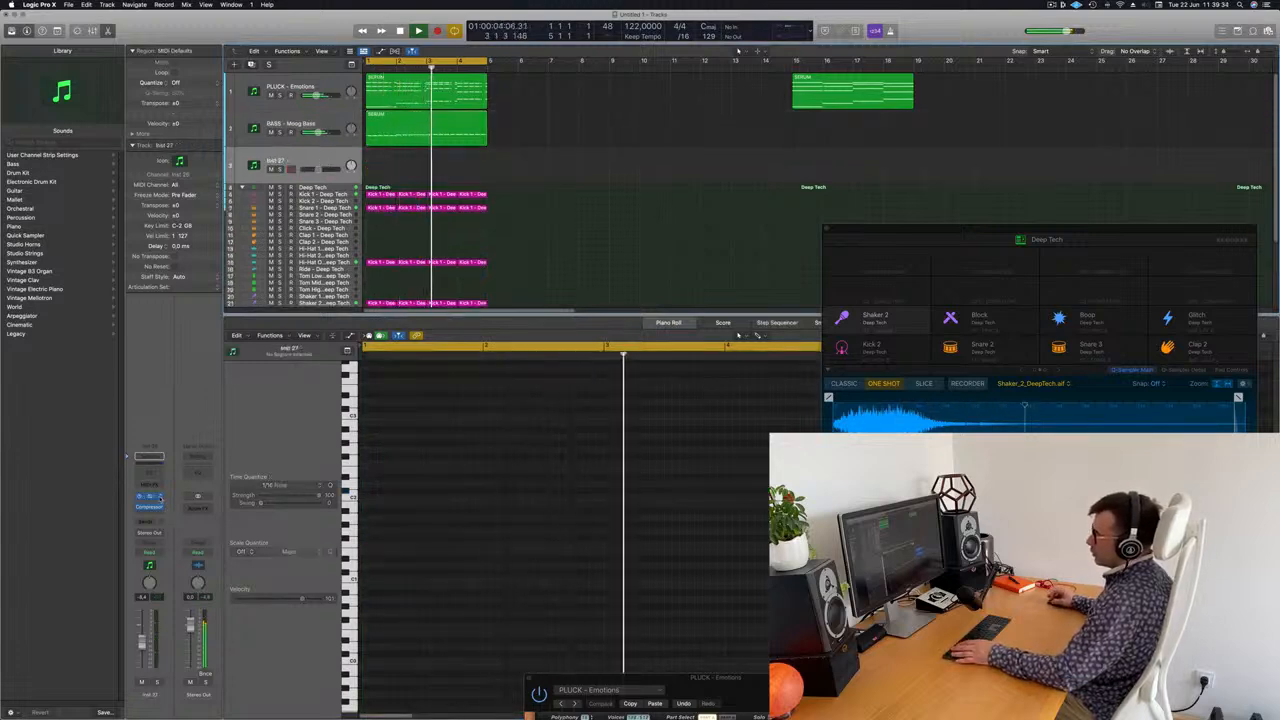
click(148, 496)
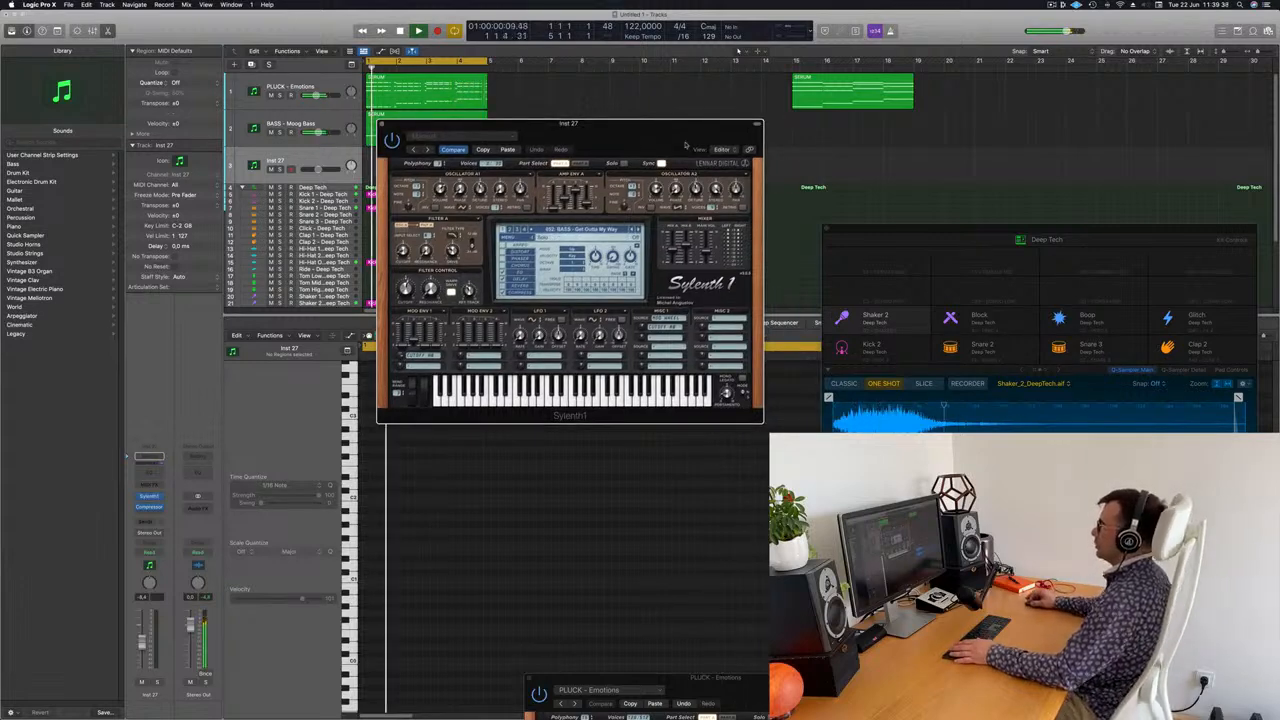
Load the PAD - Anjuna Pad preset in the new track's Sylenth1 and move its window clear of the tracks
drag(633, 140, 629, 168)
click(600, 257)
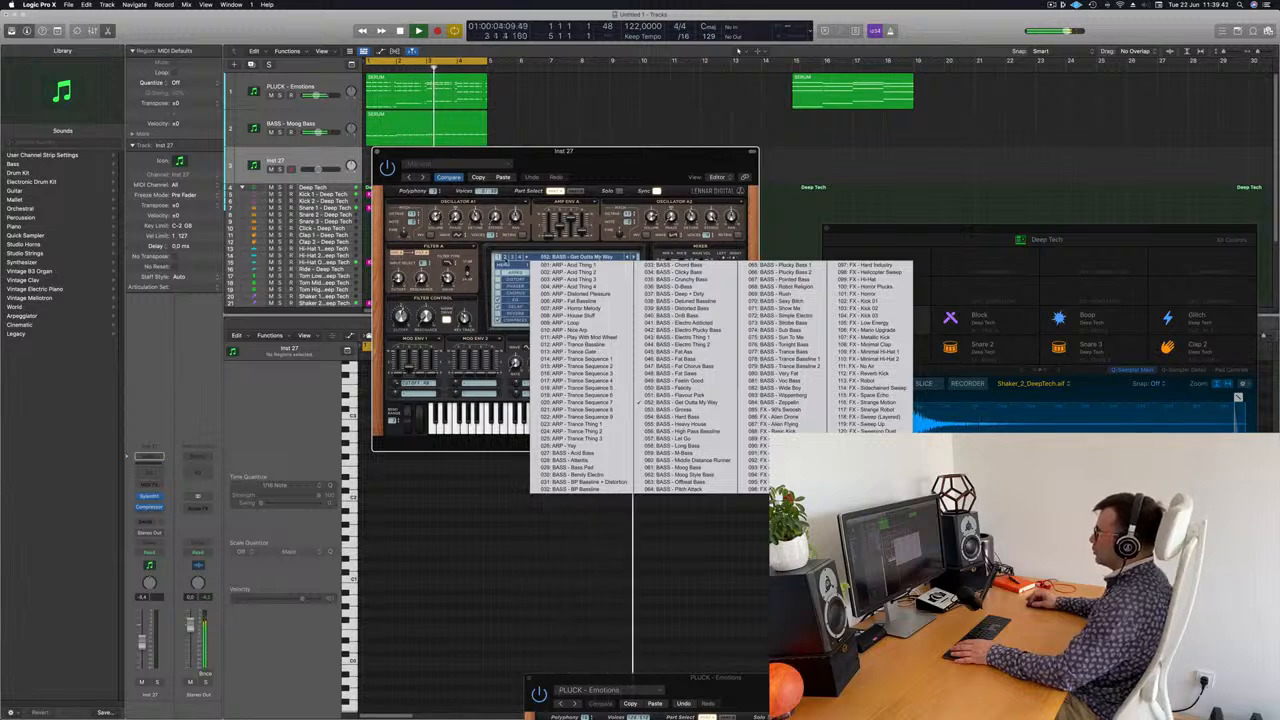
click(505, 259)
click(600, 257)
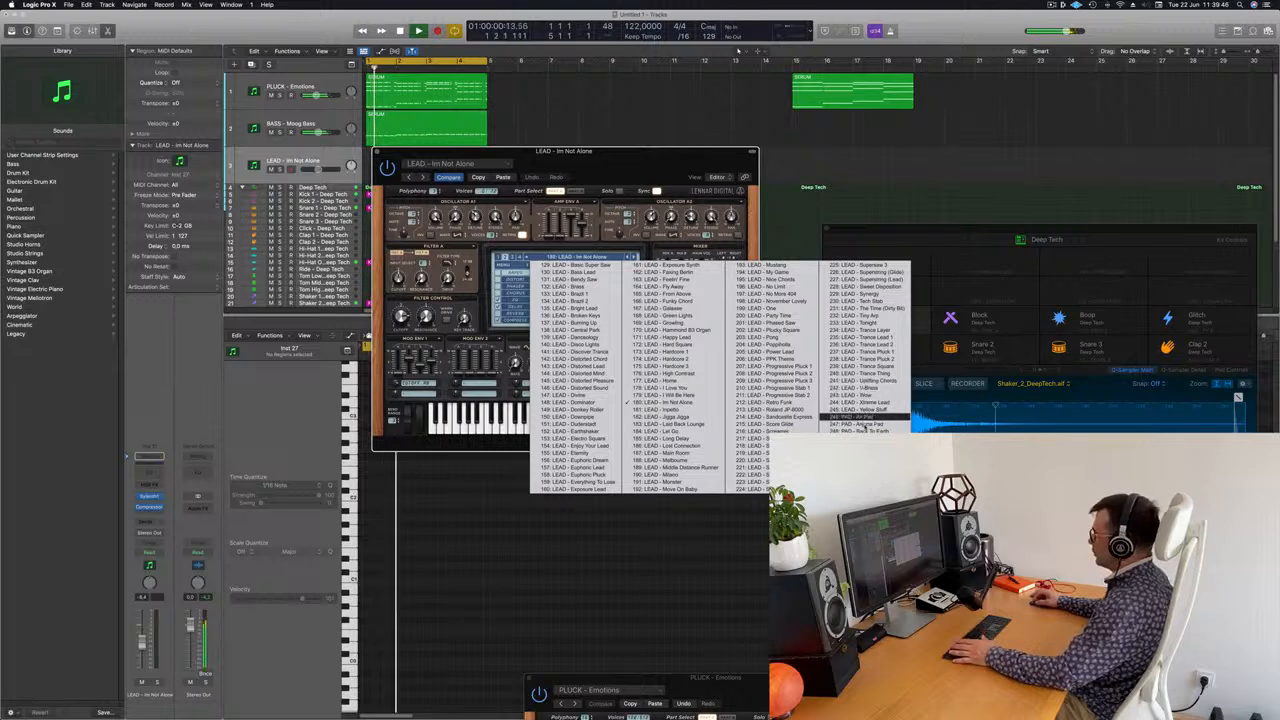
click(856, 424)
drag(600, 152, 871, 167)
Enlarge the pad track's height and open Musical Typing for playing it
click(327, 161)
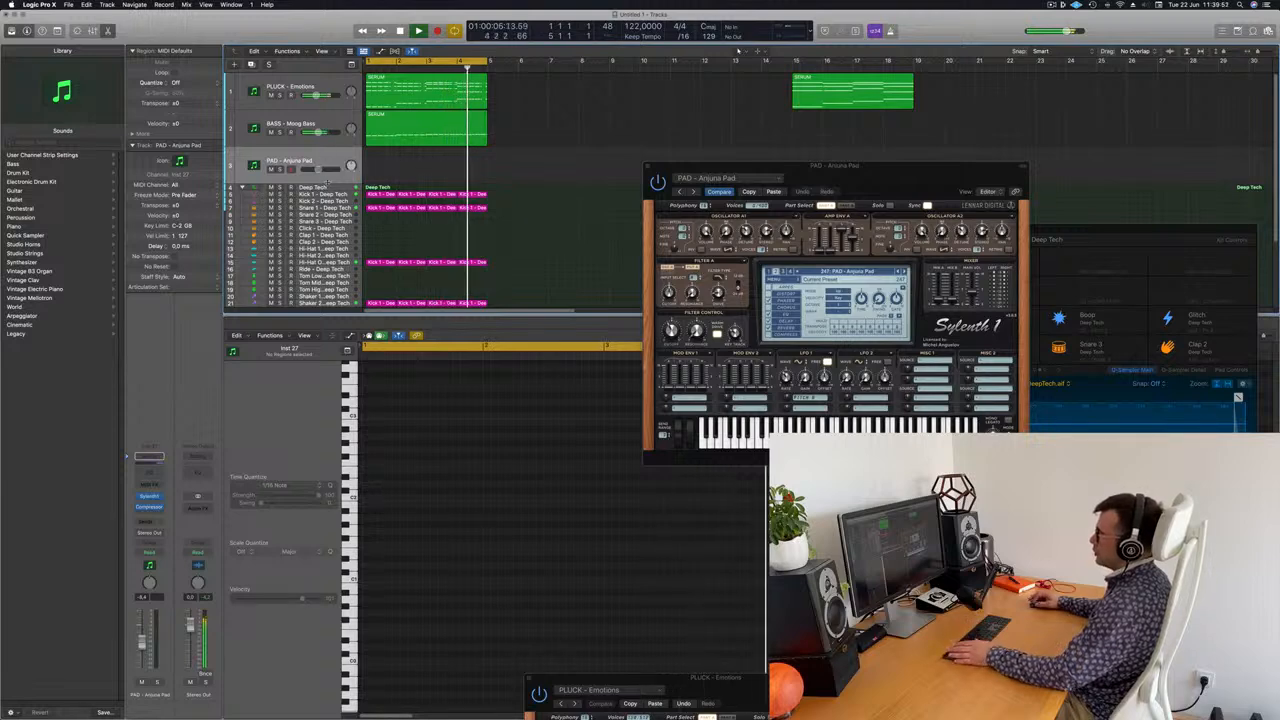
drag(327, 183, 327, 236)
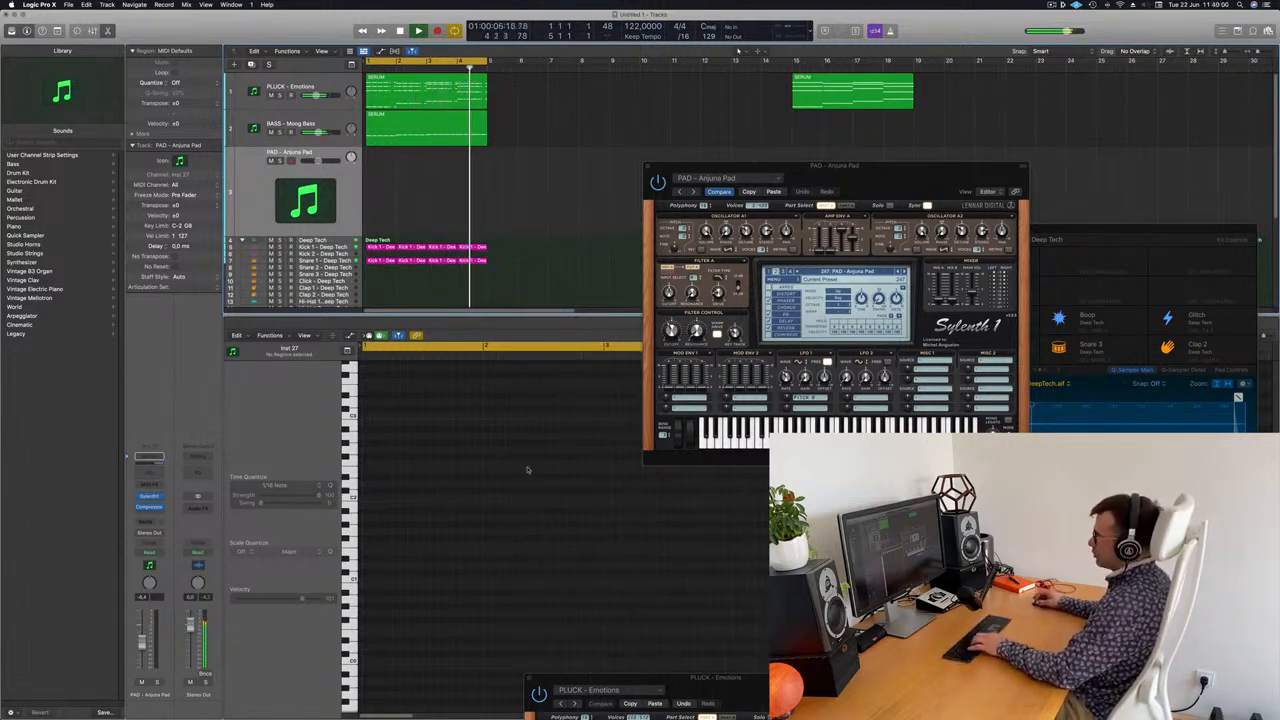
key(super+k)
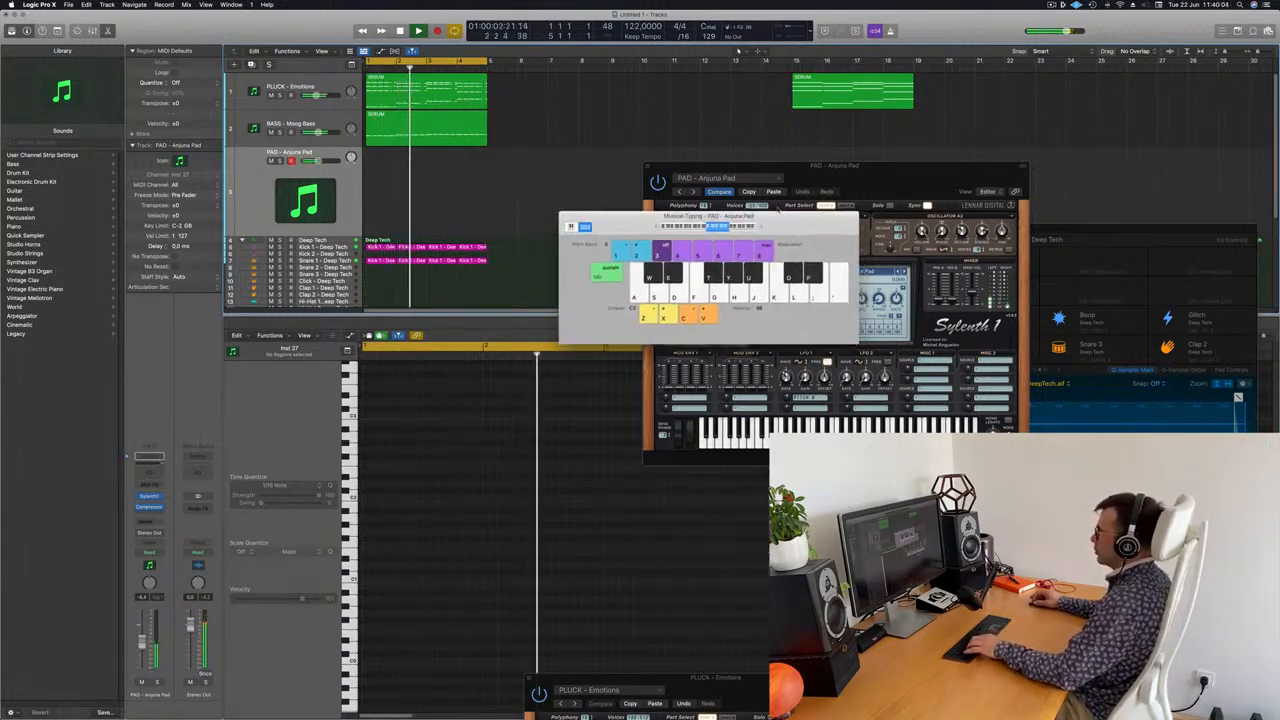
drag(811, 223, 762, 207)
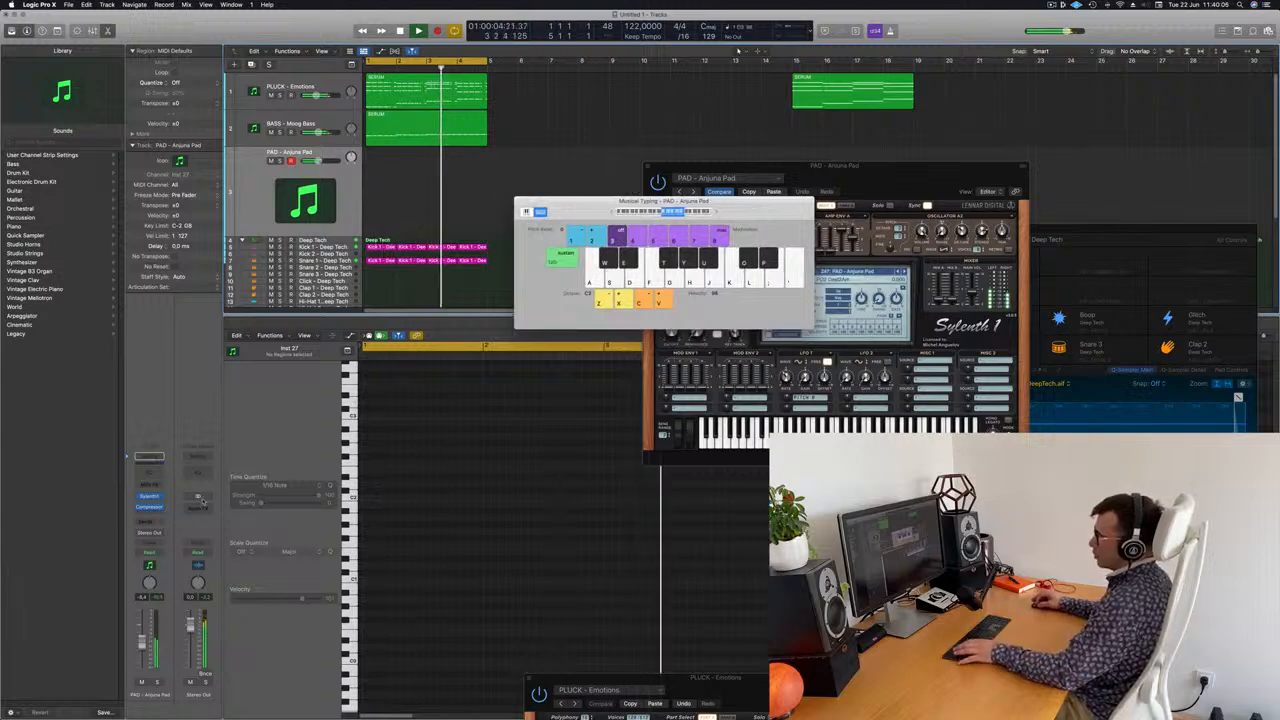
Add a send from the pad track to Bus 5 and insert a stereo SilverVerb on its aux
click(143, 523)
mouse_move(155, 534)
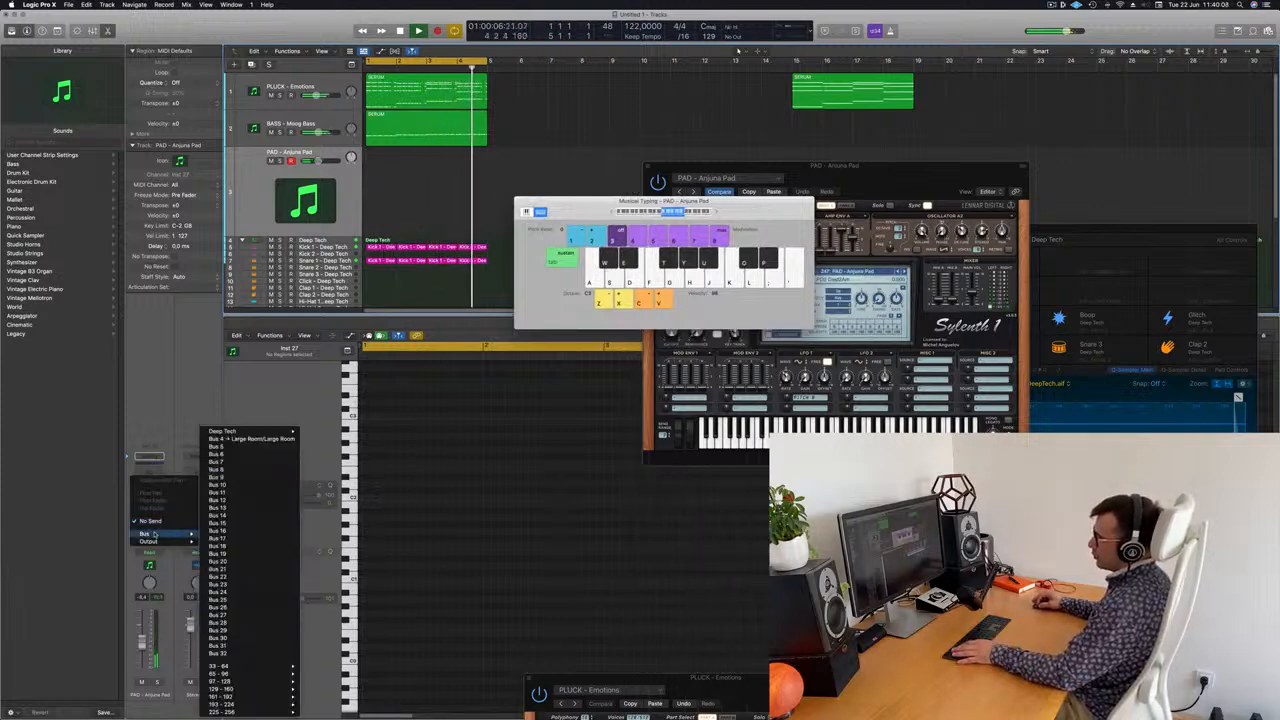
click(262, 454)
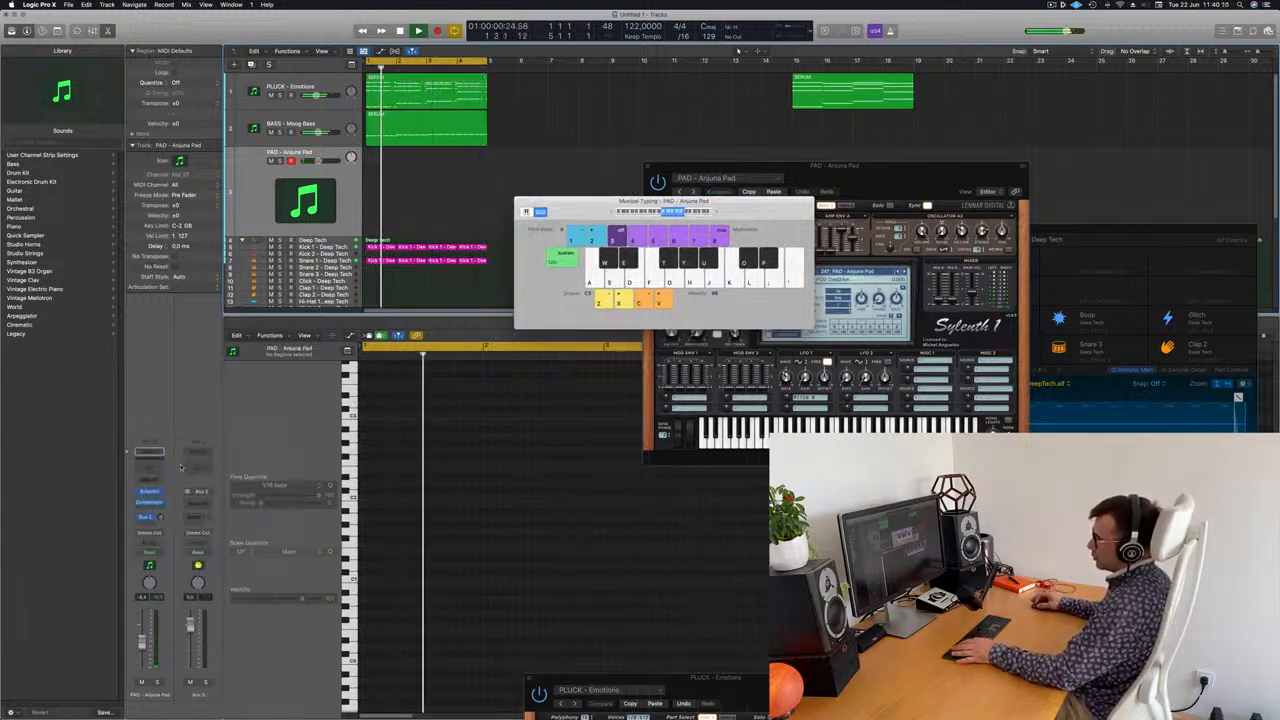
click(197, 502)
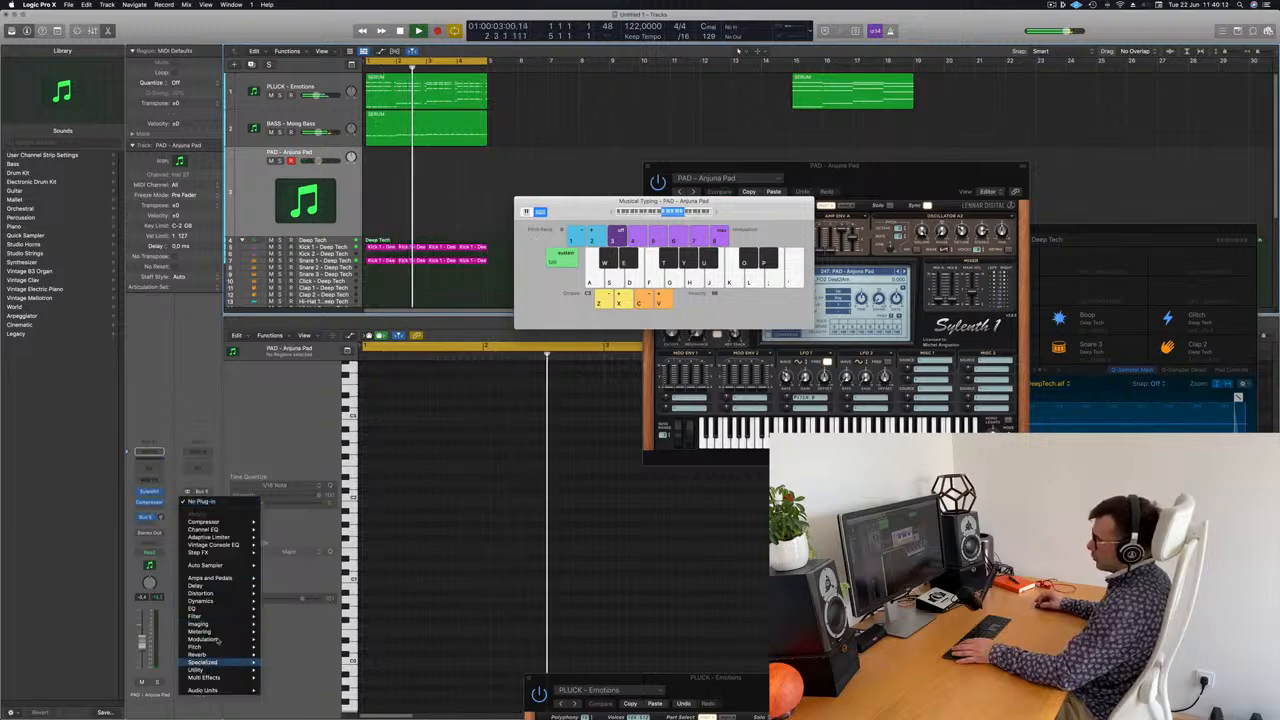
mouse_move(215, 655)
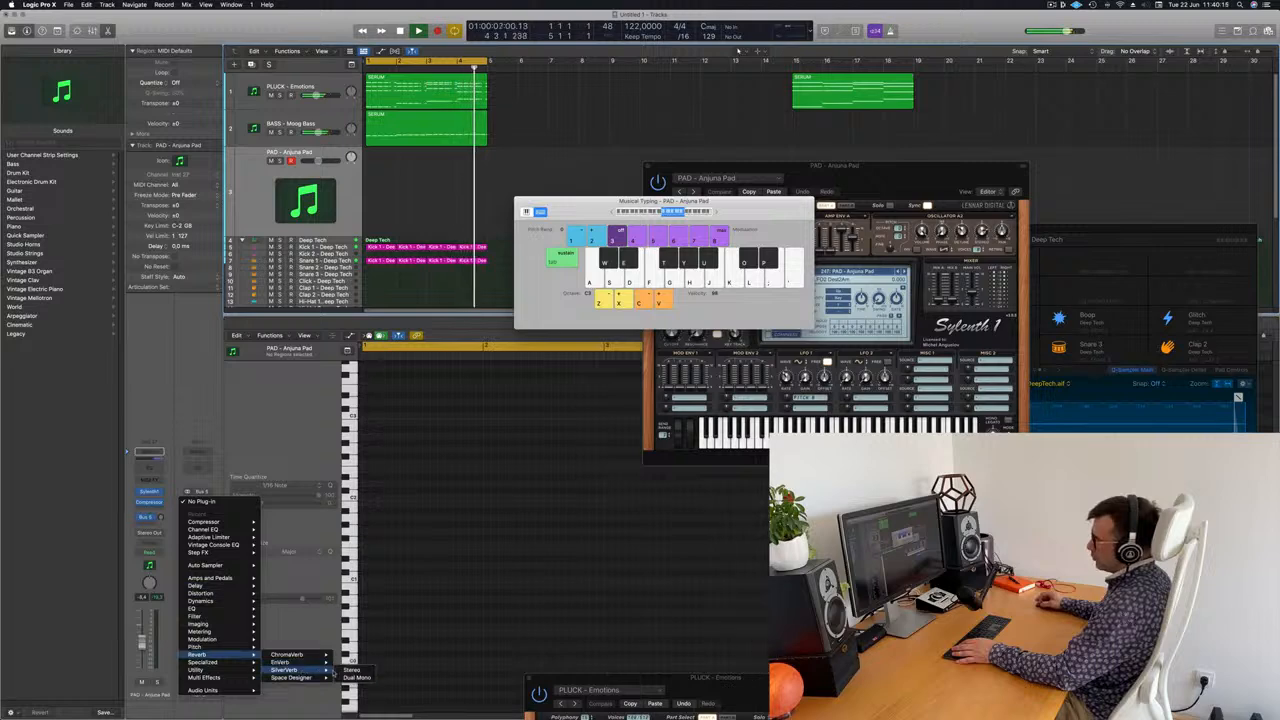
click(350, 670)
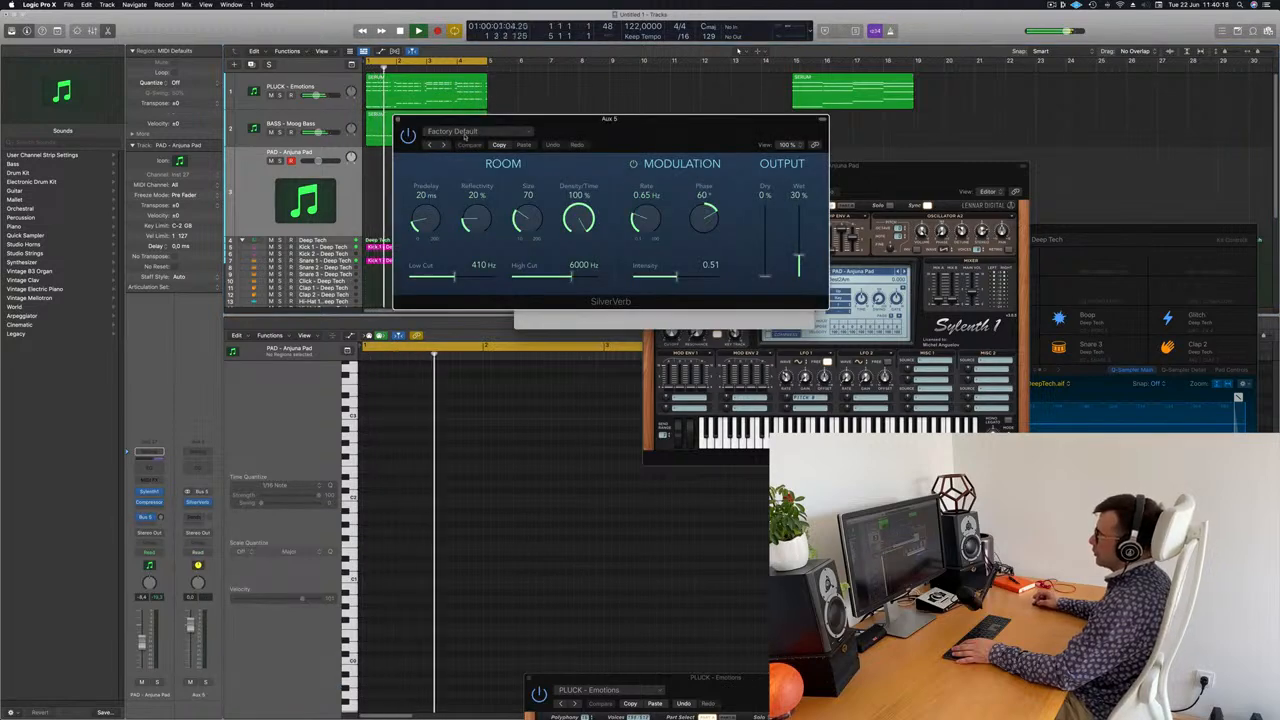
Load the grandiose preset in SilverVerb and move the reverb window aside
click(467, 132)
click(447, 296)
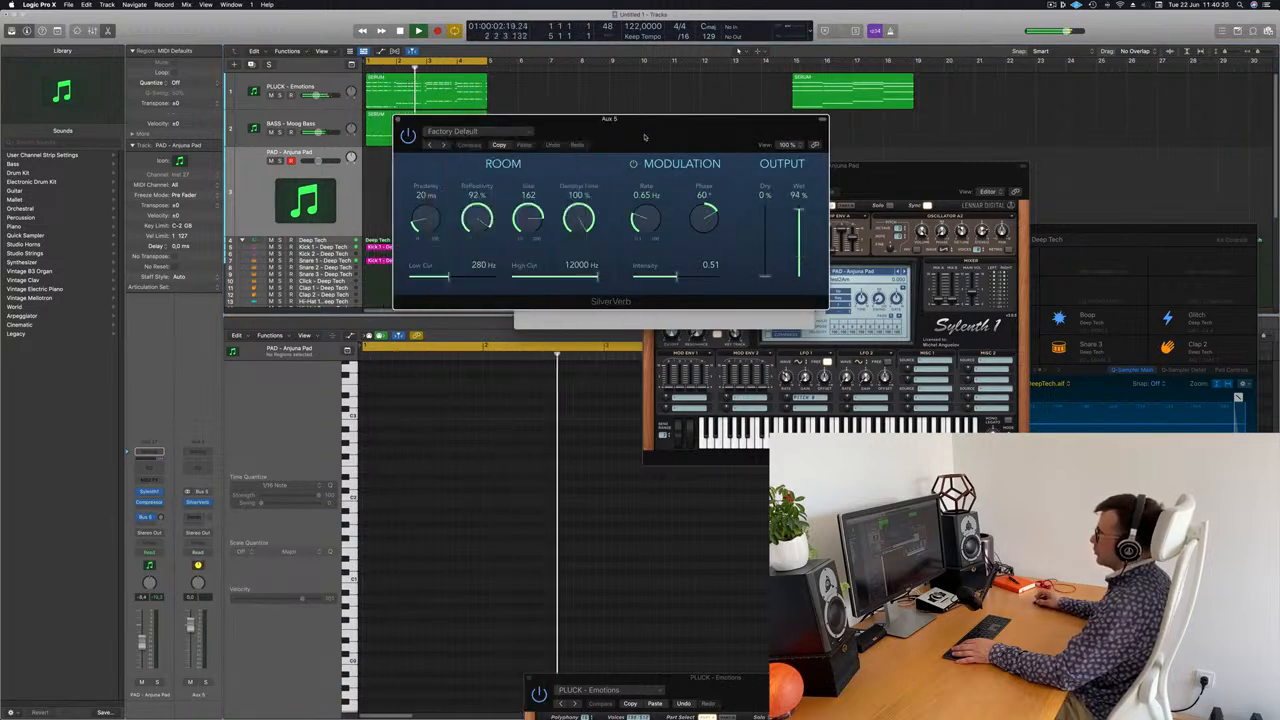
drag(776, 144, 823, 209)
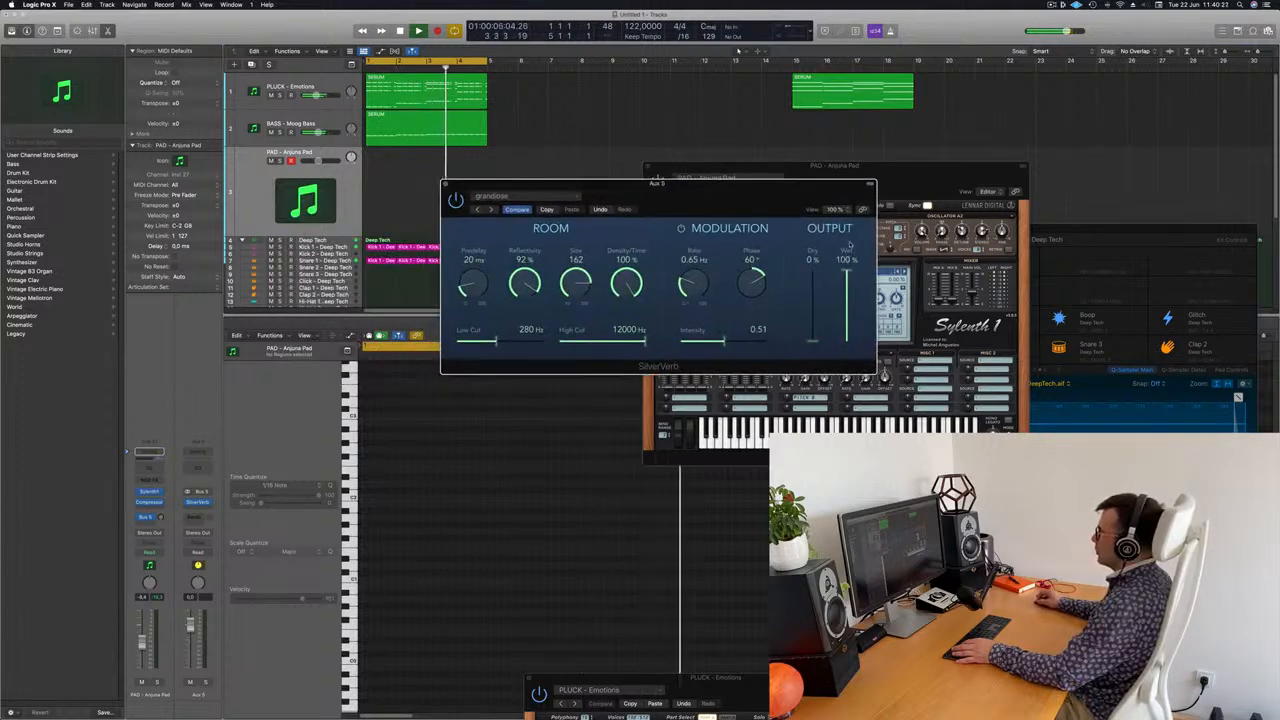
drag(944, 208, 1222, 221)
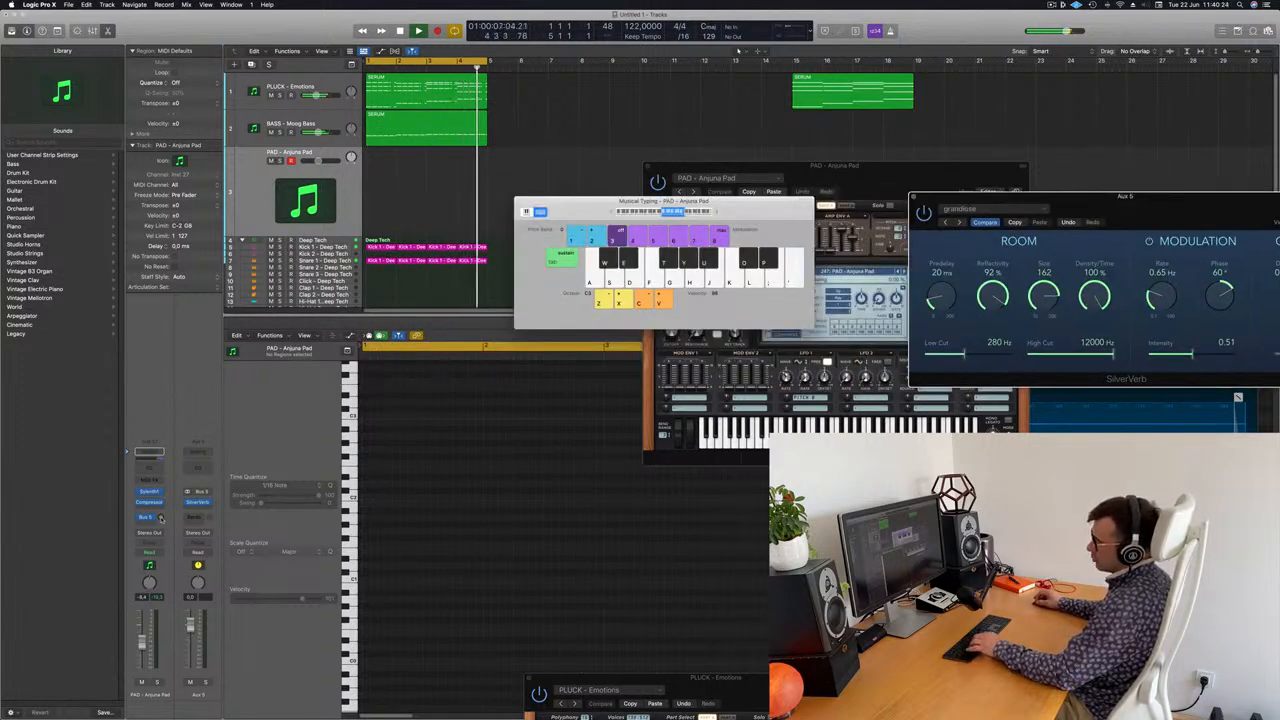
Raise the pad's send level to the reverb bus and reposition the Musical Typing keyboard
drag(161, 521, 162, 518)
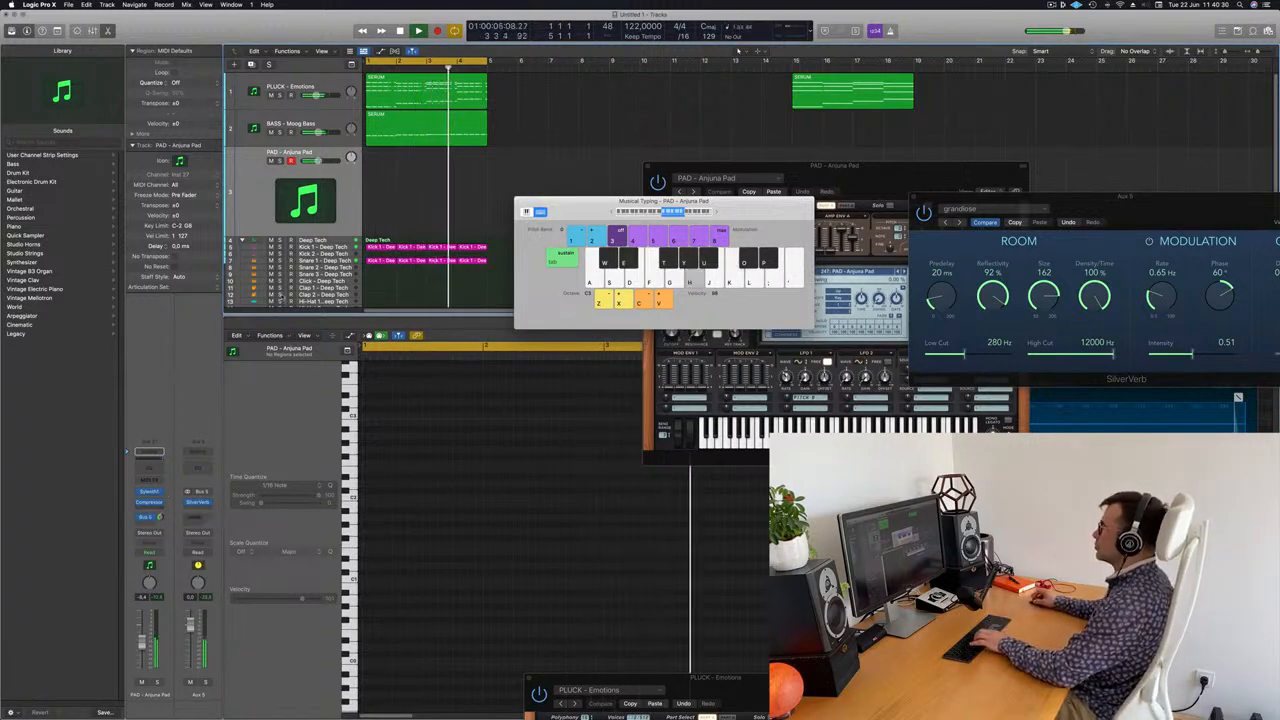
drag(603, 211, 600, 207)
drag(731, 201, 705, 198)
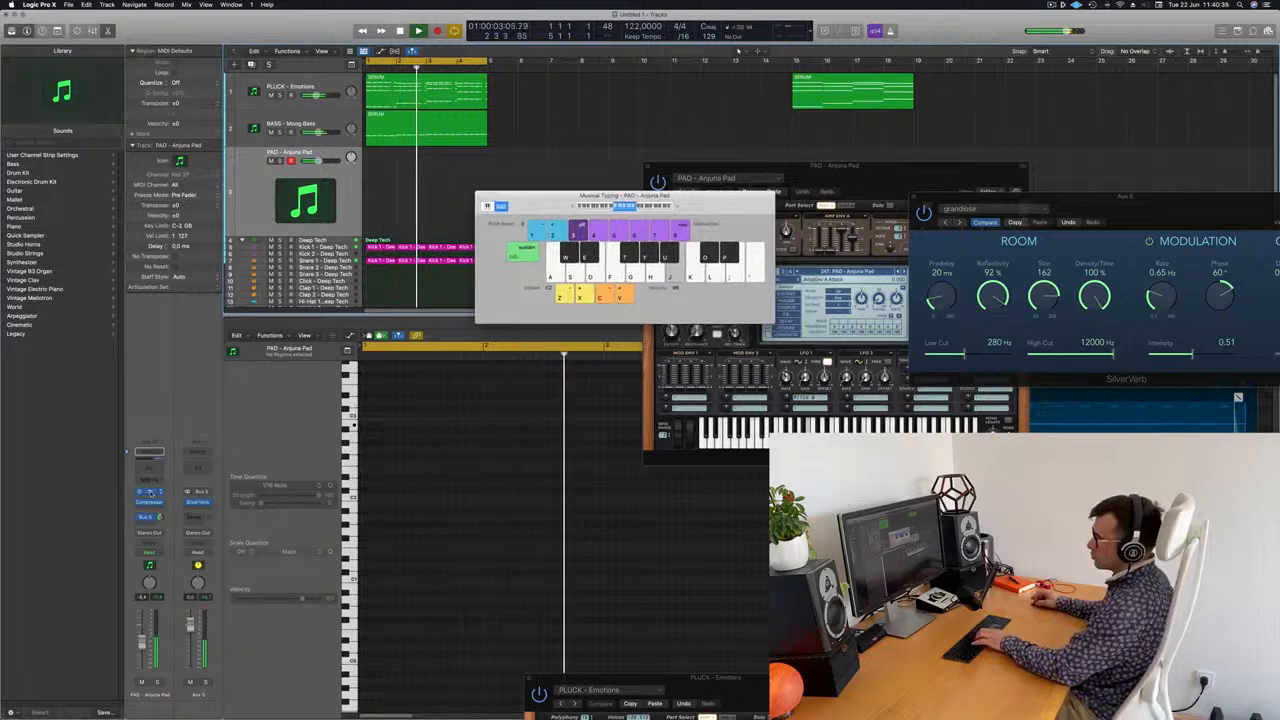
Bring the pad's Sylenth1 forward, adjust its Filter A cutoff, and return to Musical Typing
click(151, 492)
click(151, 492)
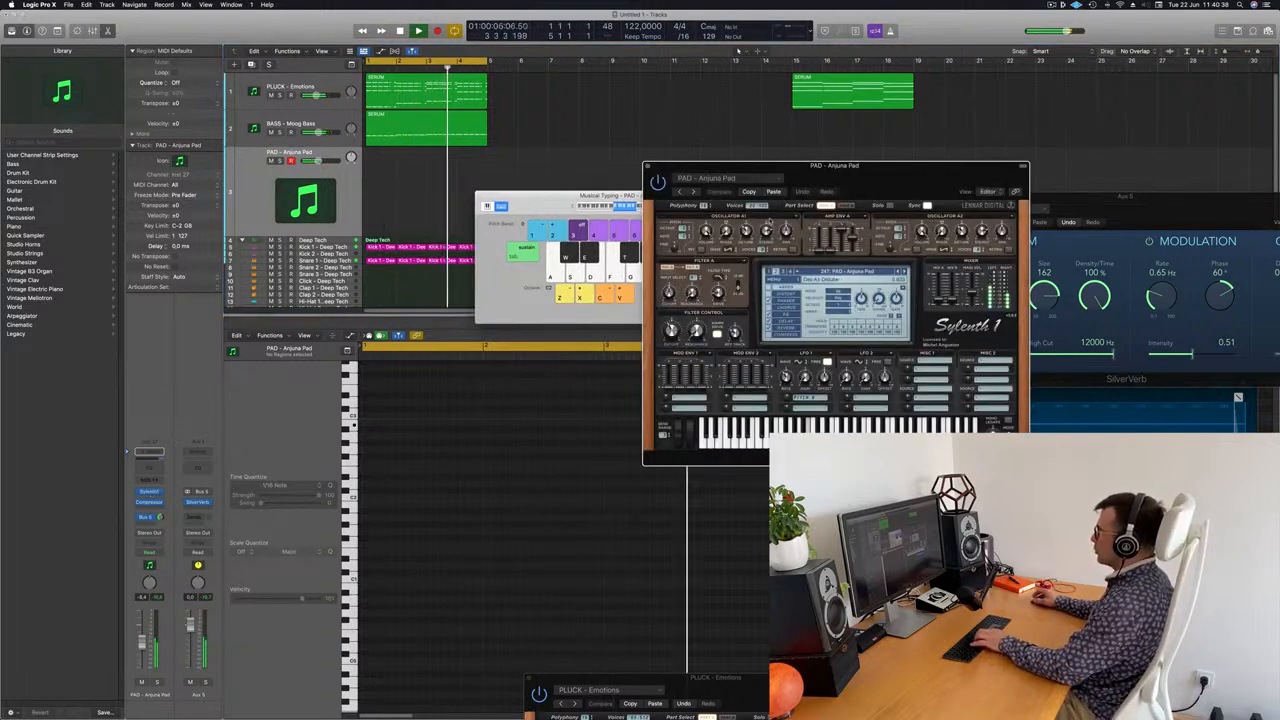
drag(892, 184, 858, 179)
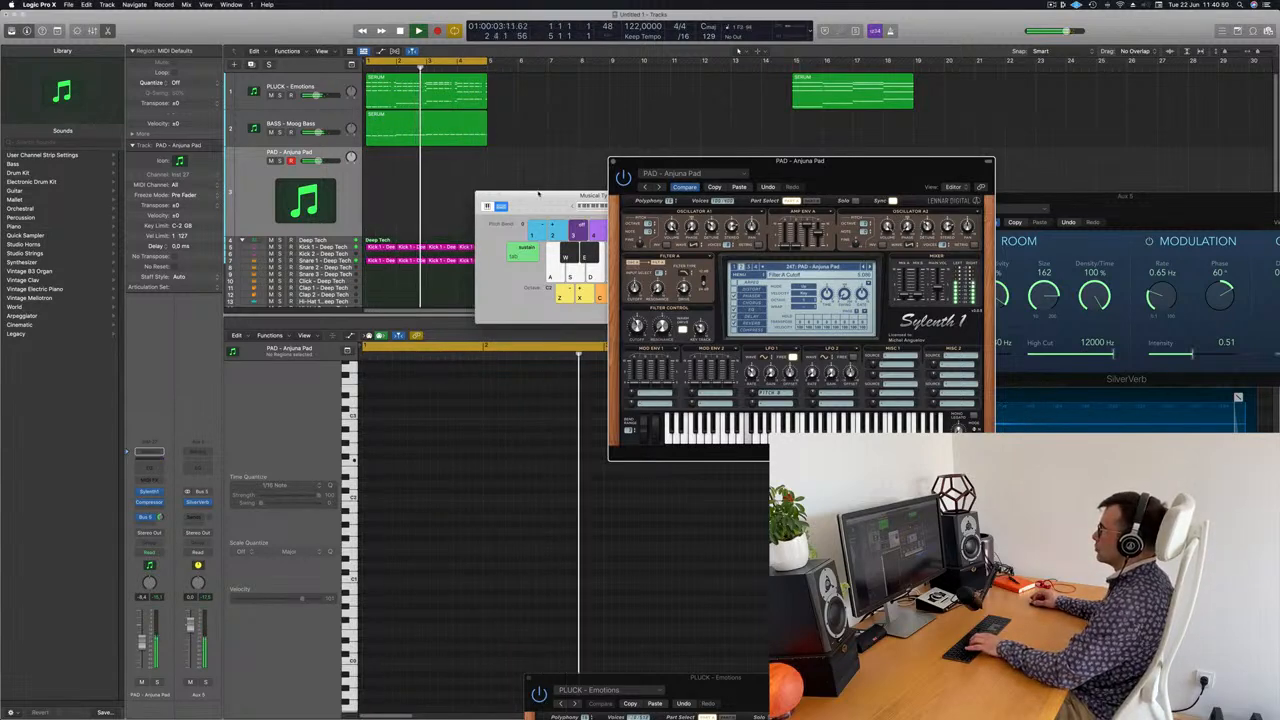
drag(592, 199, 586, 208)
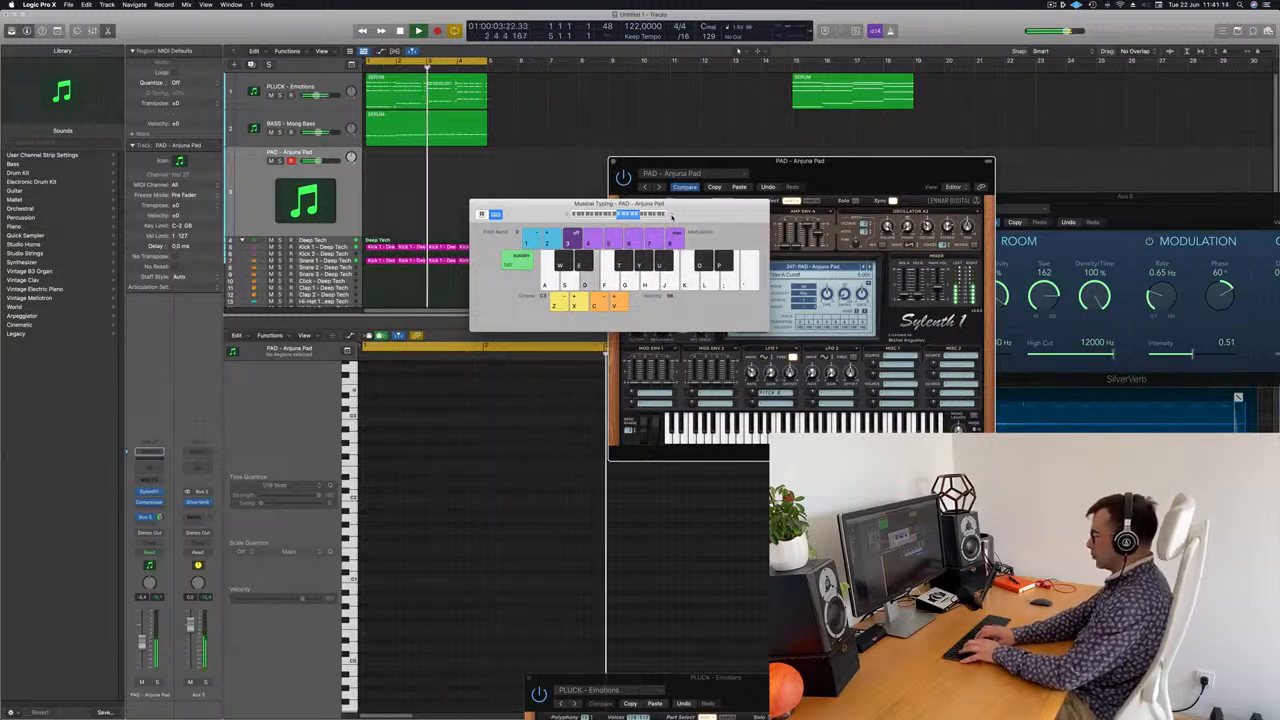
Record a trial pad melody over the four-bar loop with Musical Typing and delete the take
key(r)
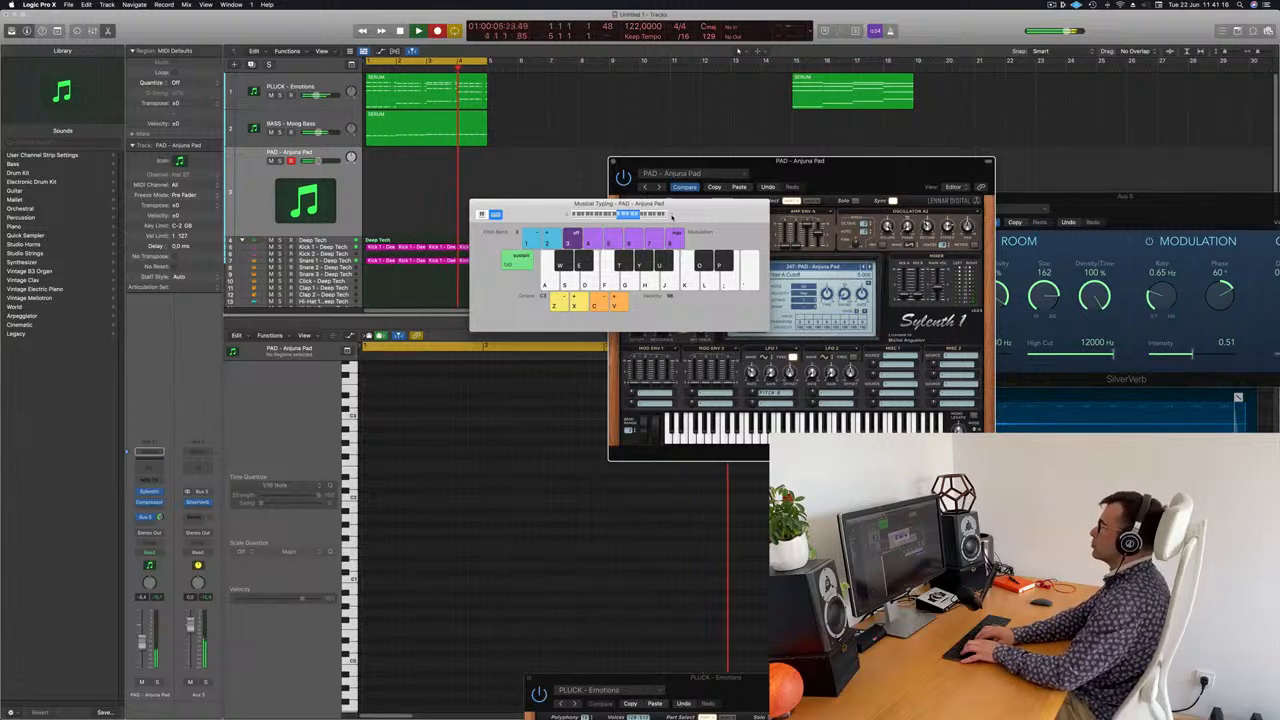
key(d)
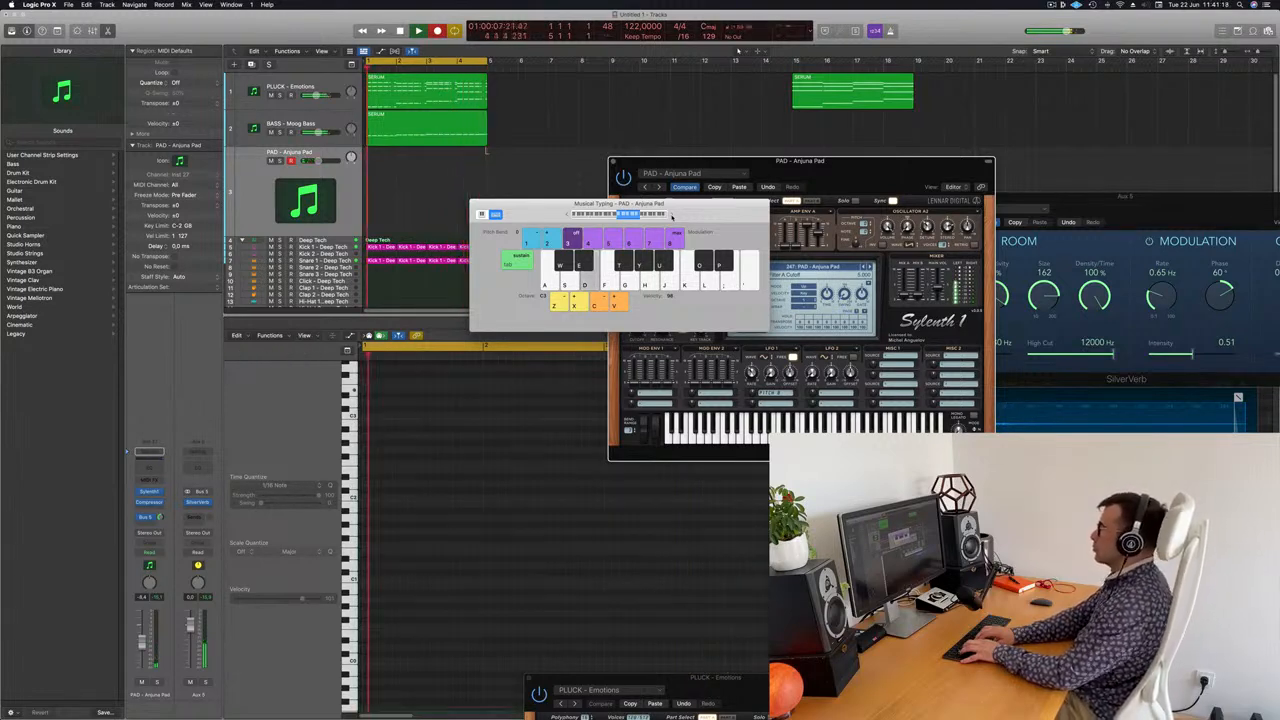
key(s)
key(k)
key(h)
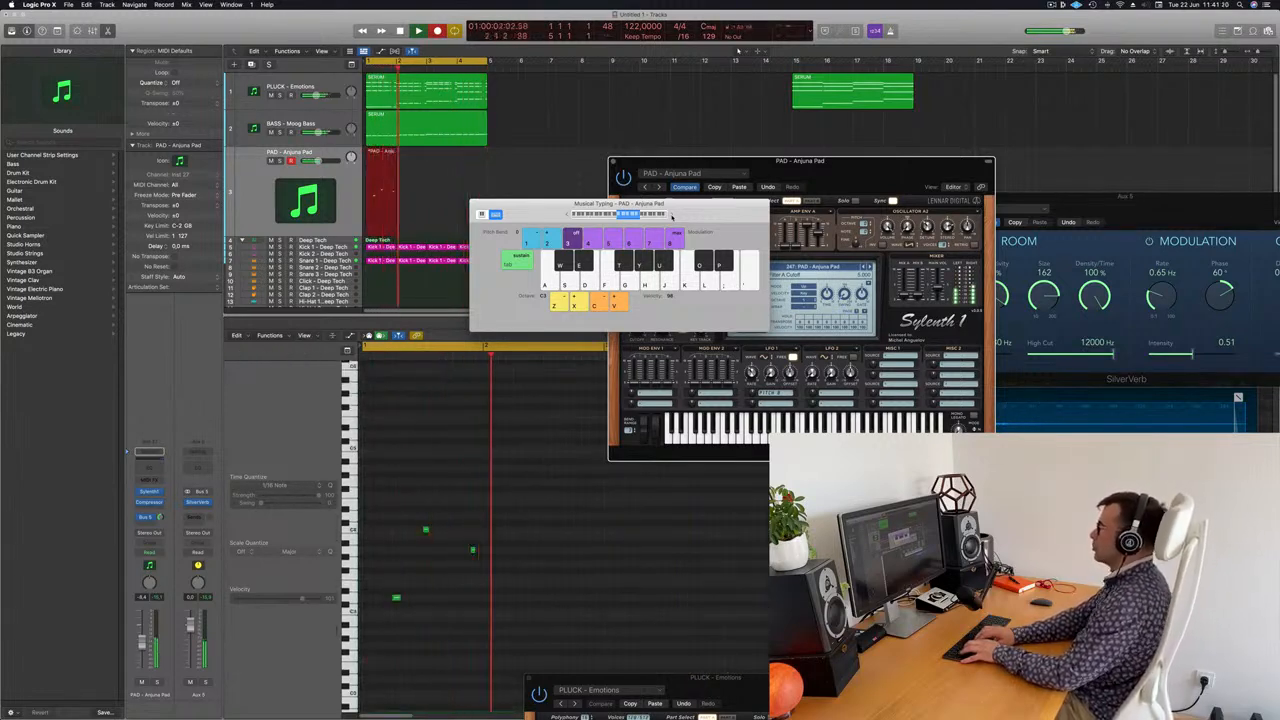
key(s)
key(d)
key(h)
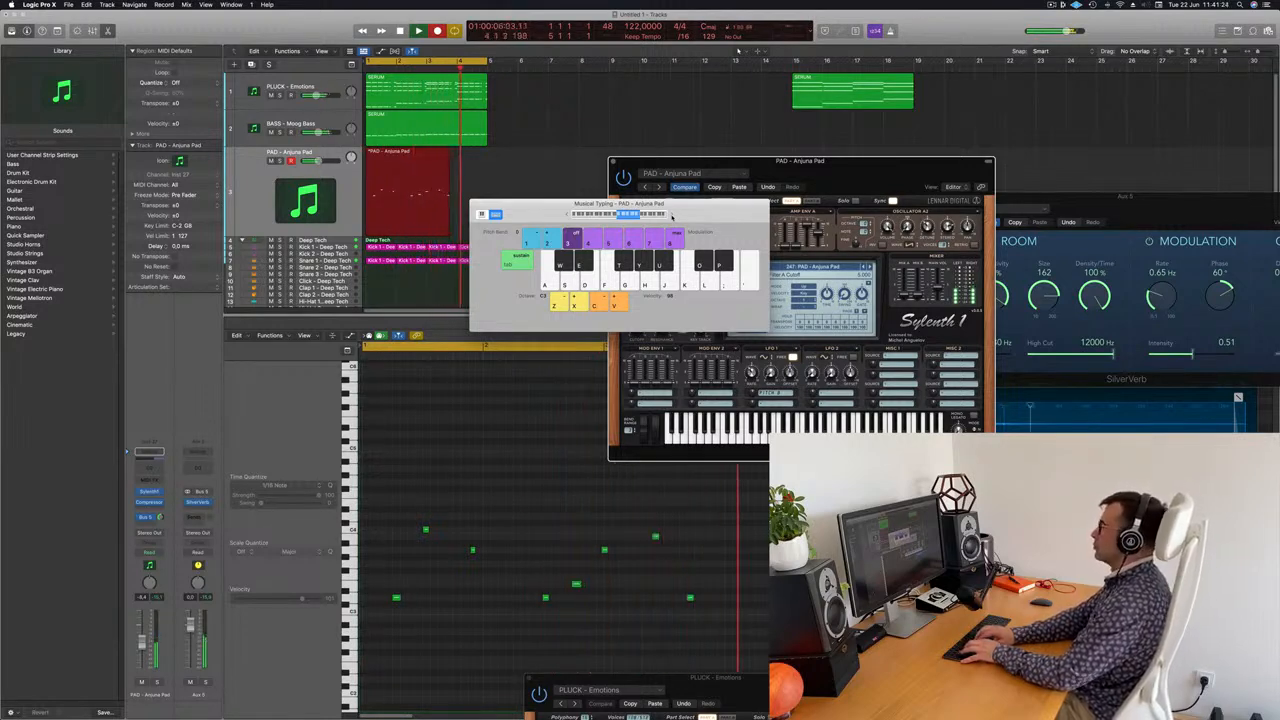
key(space)
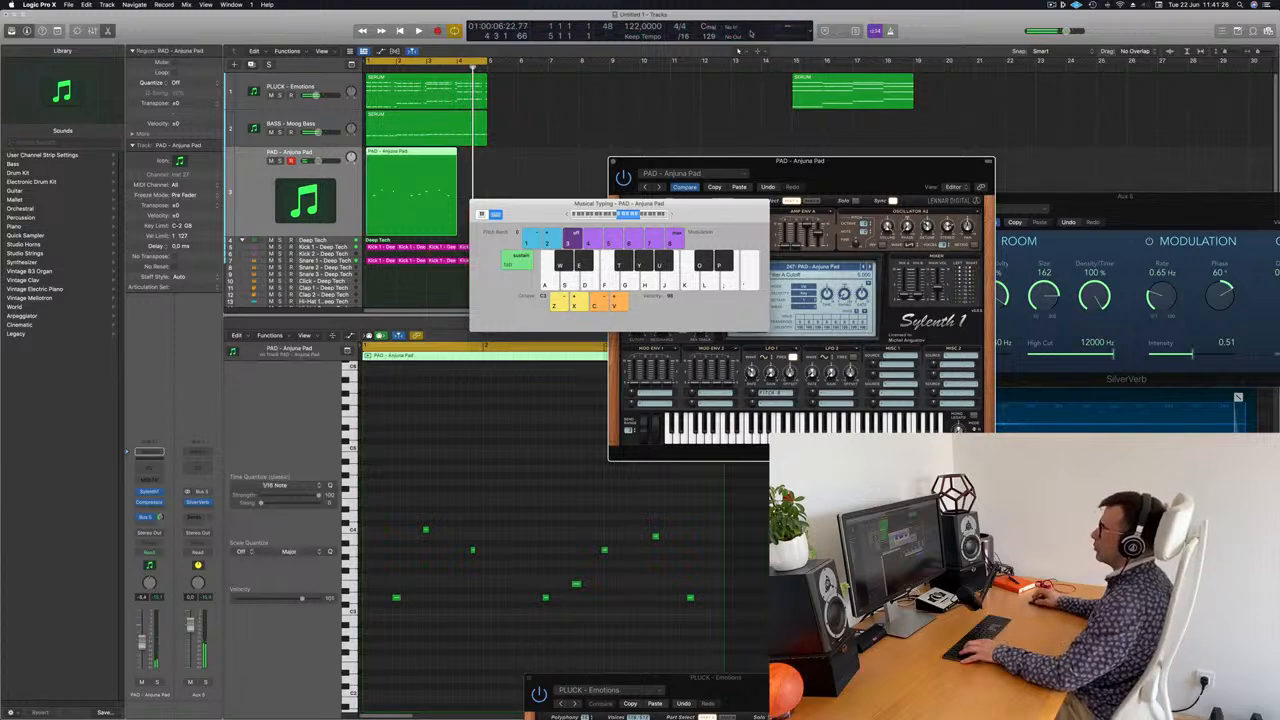
click(380, 187)
key(Delete)
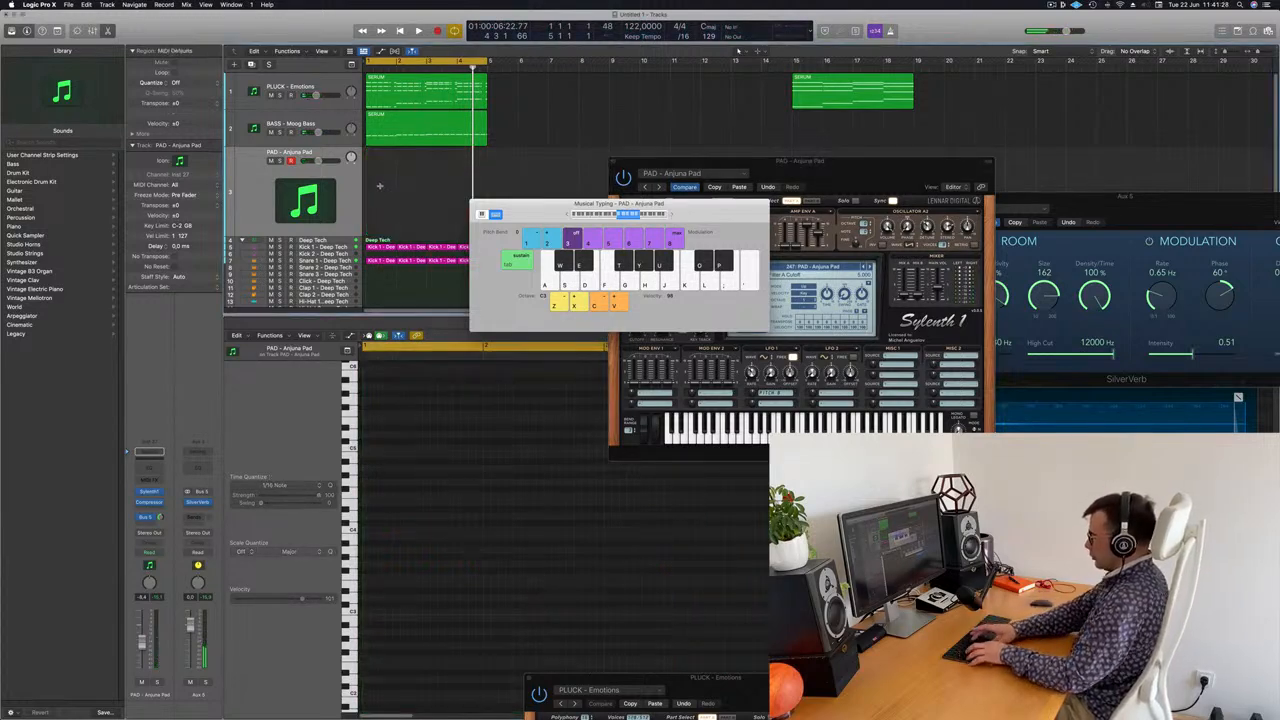
Repeat the four-bar regions three times and extend the cycle range to bar 17
key(super+r)
key(super+r)
key(super+r)
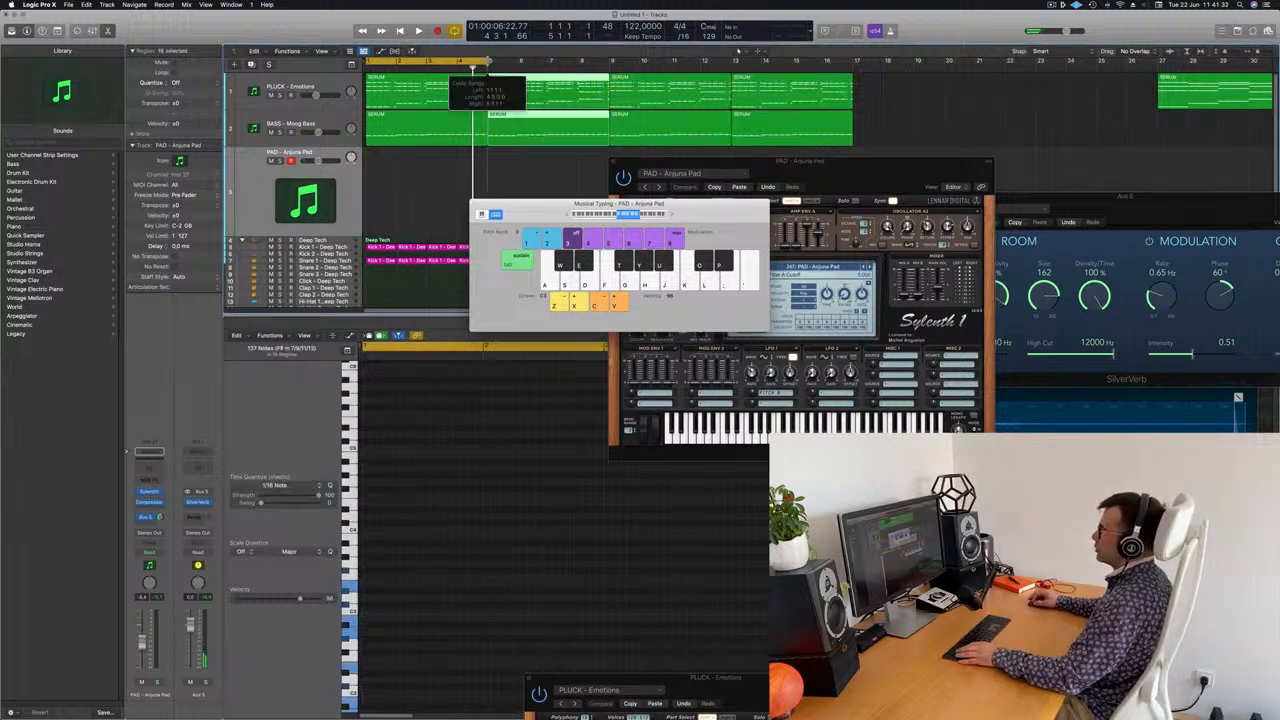
drag(488, 62, 855, 91)
Try recording a pad melody over the full 16-bar cycle, stop, and undo the take
key(r)
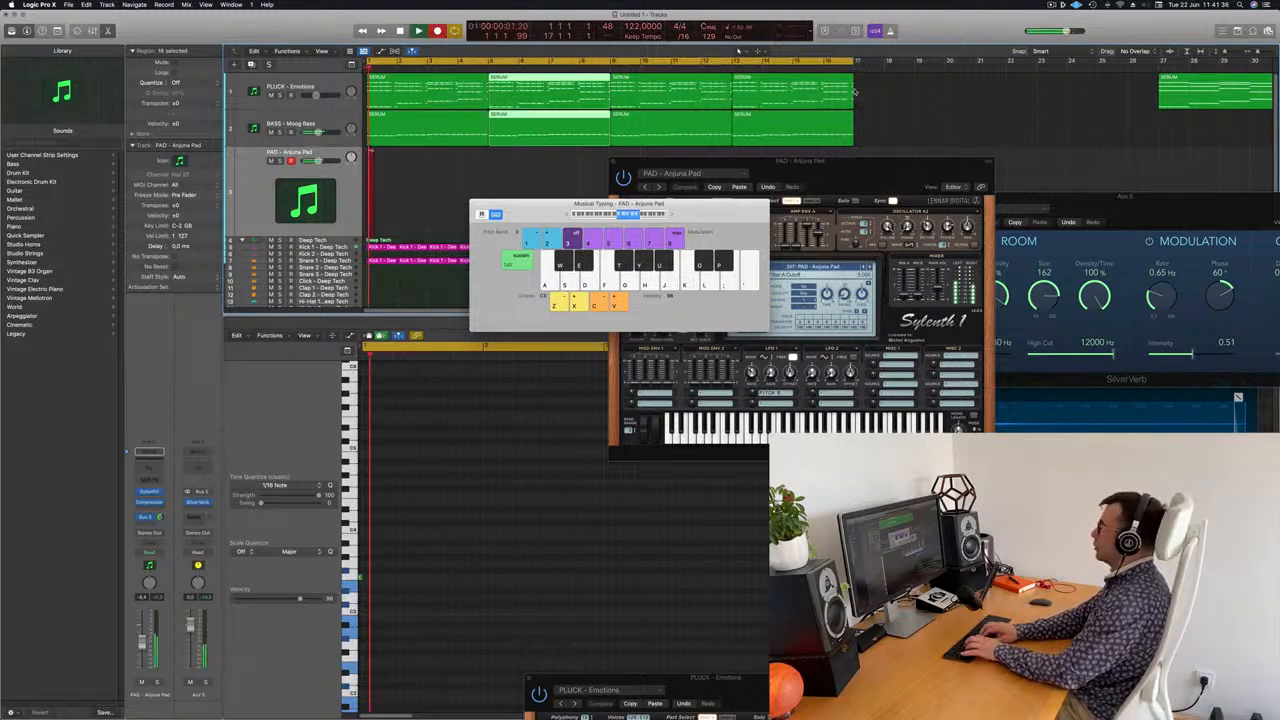
key(s)
key(d)
key(d)
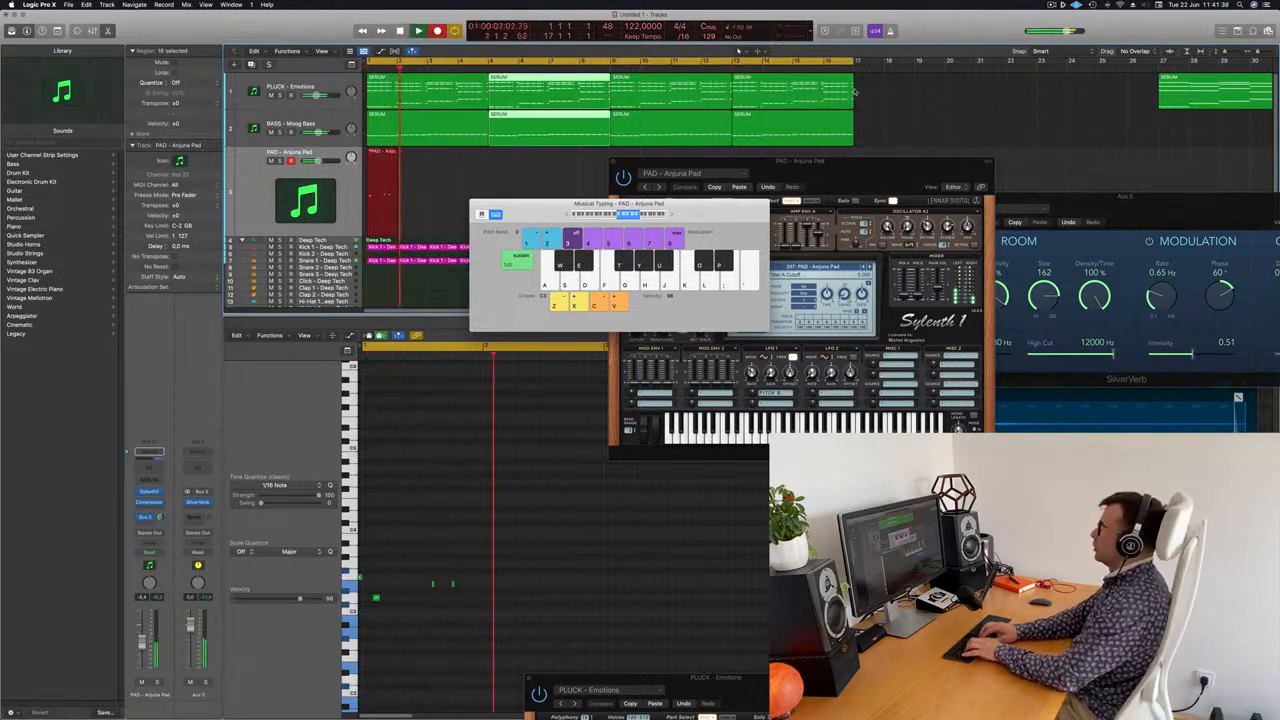
key(f)
key(f)
key(f)
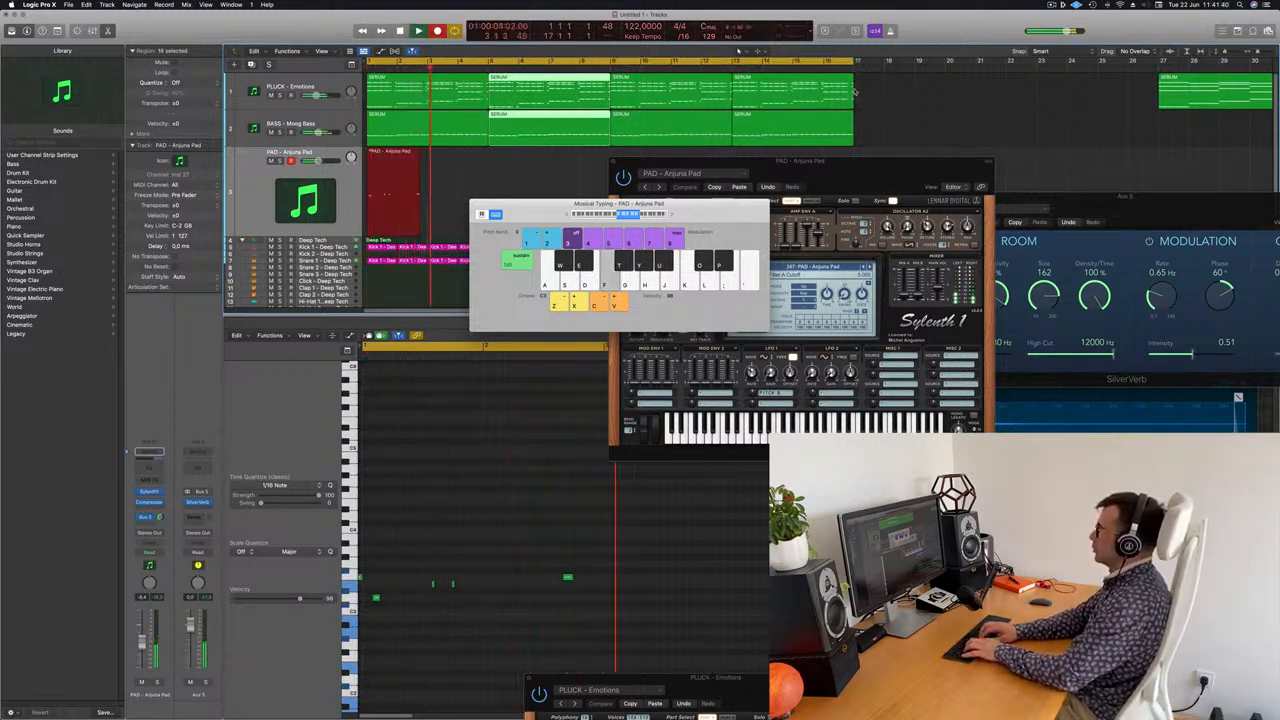
key(g)
key(h)
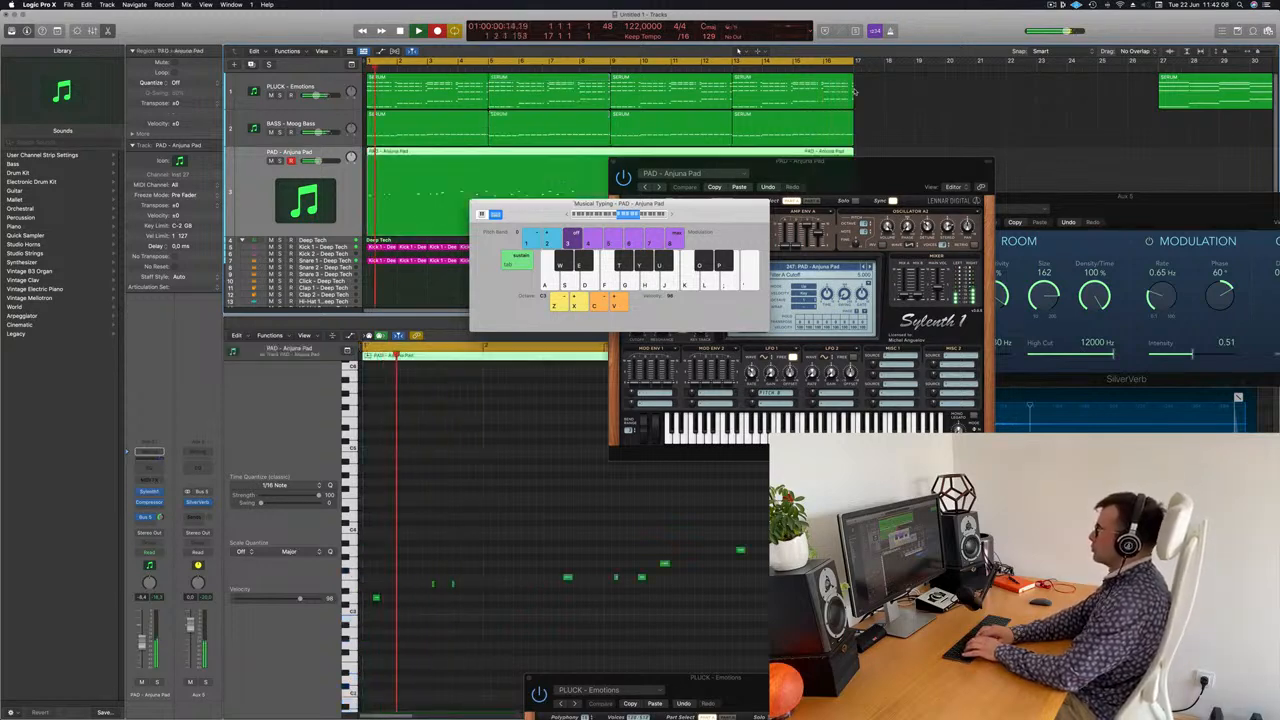
key(space)
key(super+z)
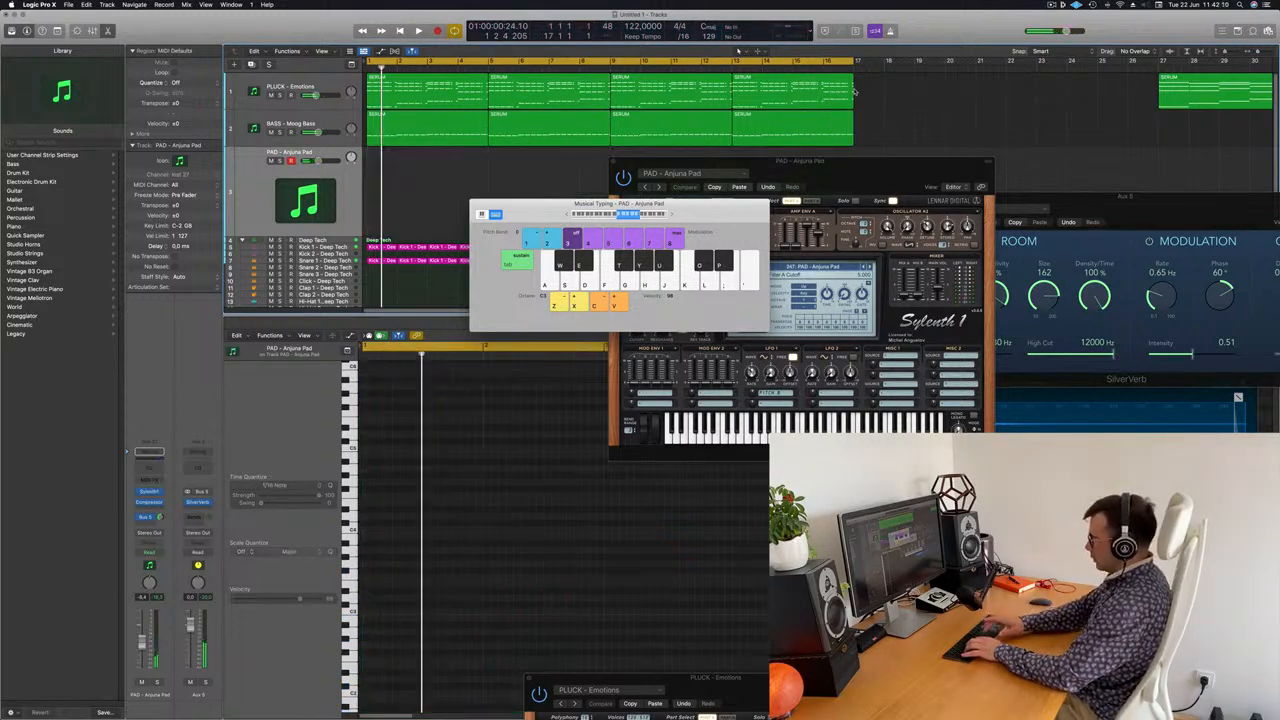
Record a new pad melody from bar 1 with Musical Typing and stop partway through bar 8
key(r)
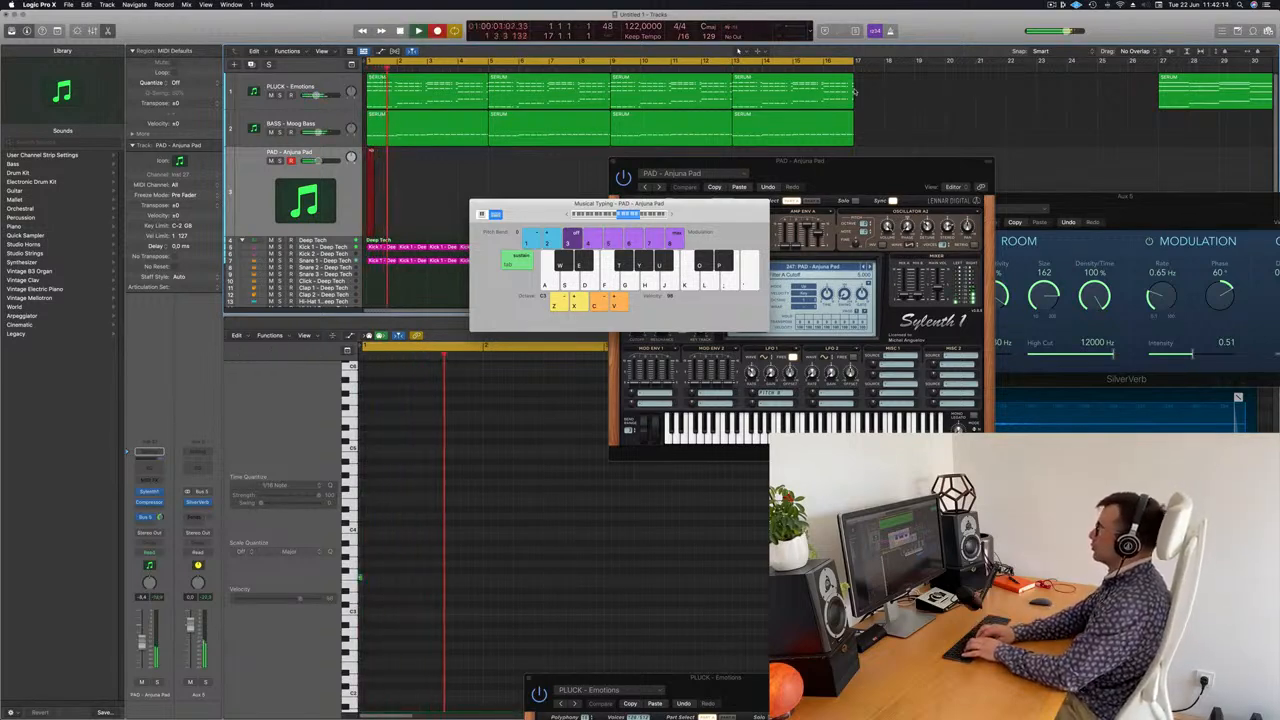
key(d)
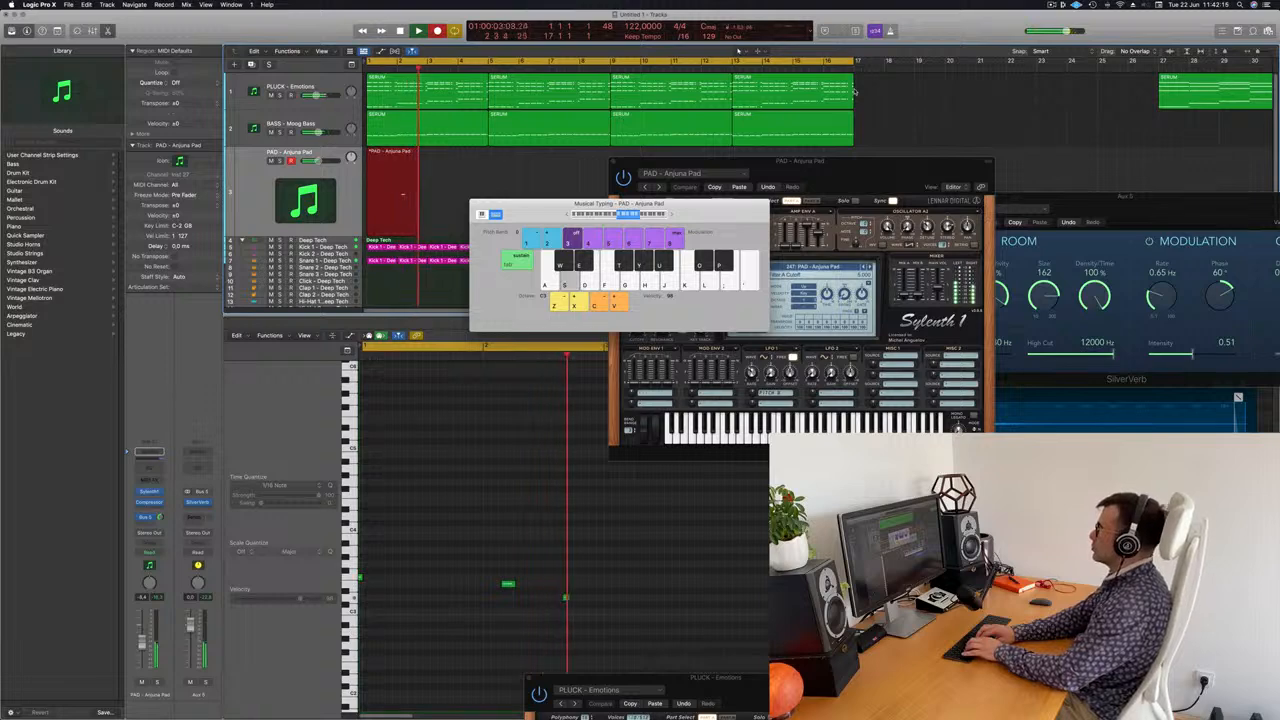
key(d)
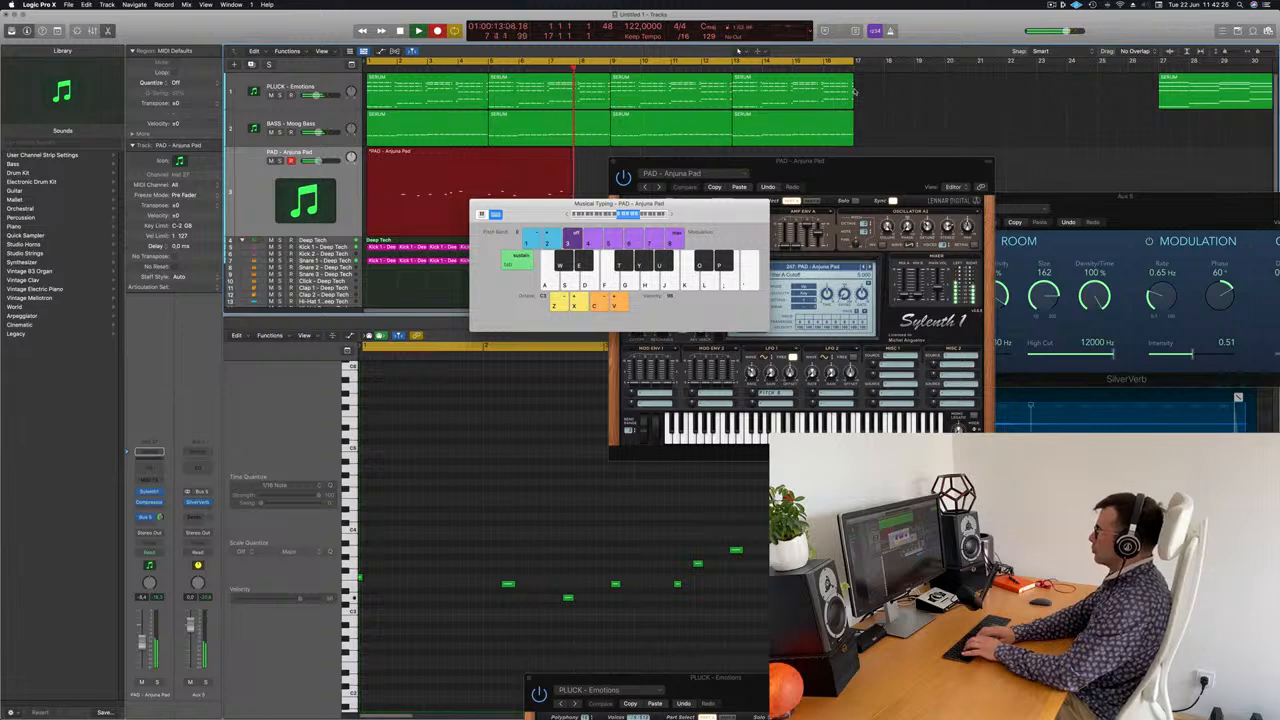
key(space)
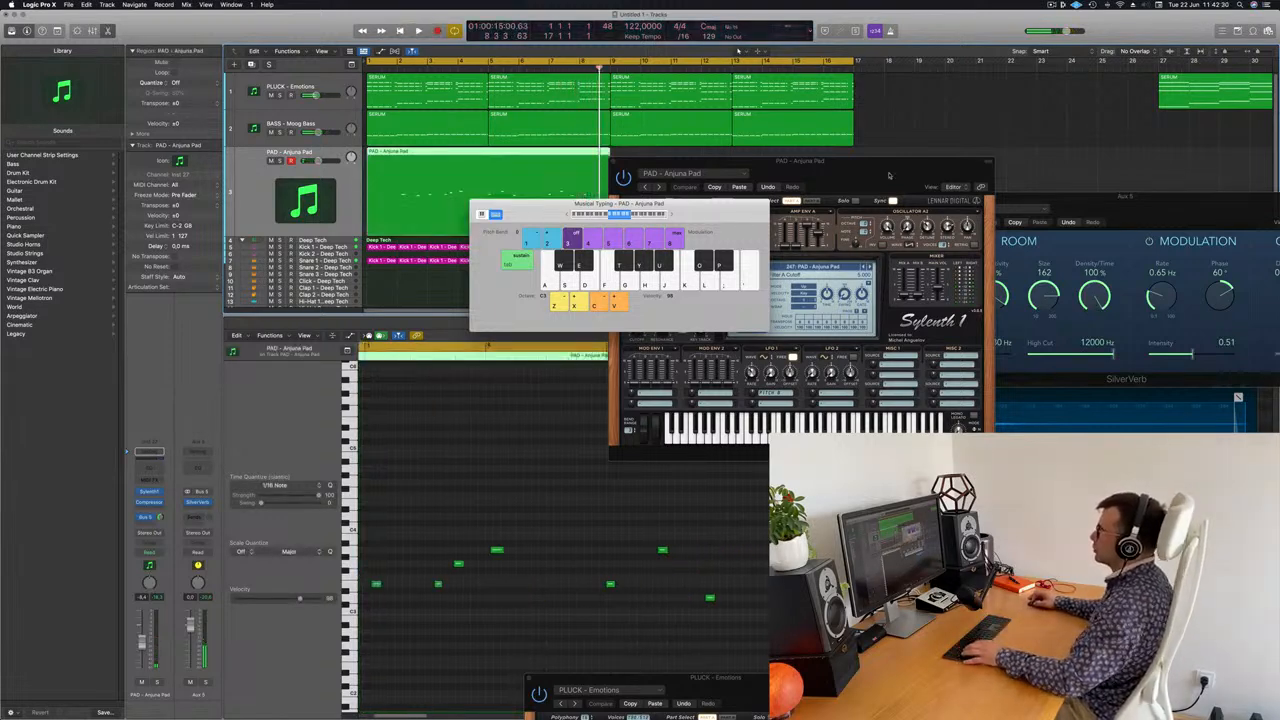
Move Musical Typing off the arrangement and split the recorded pad region at bar 7
drag(512, 206, 890, 166)
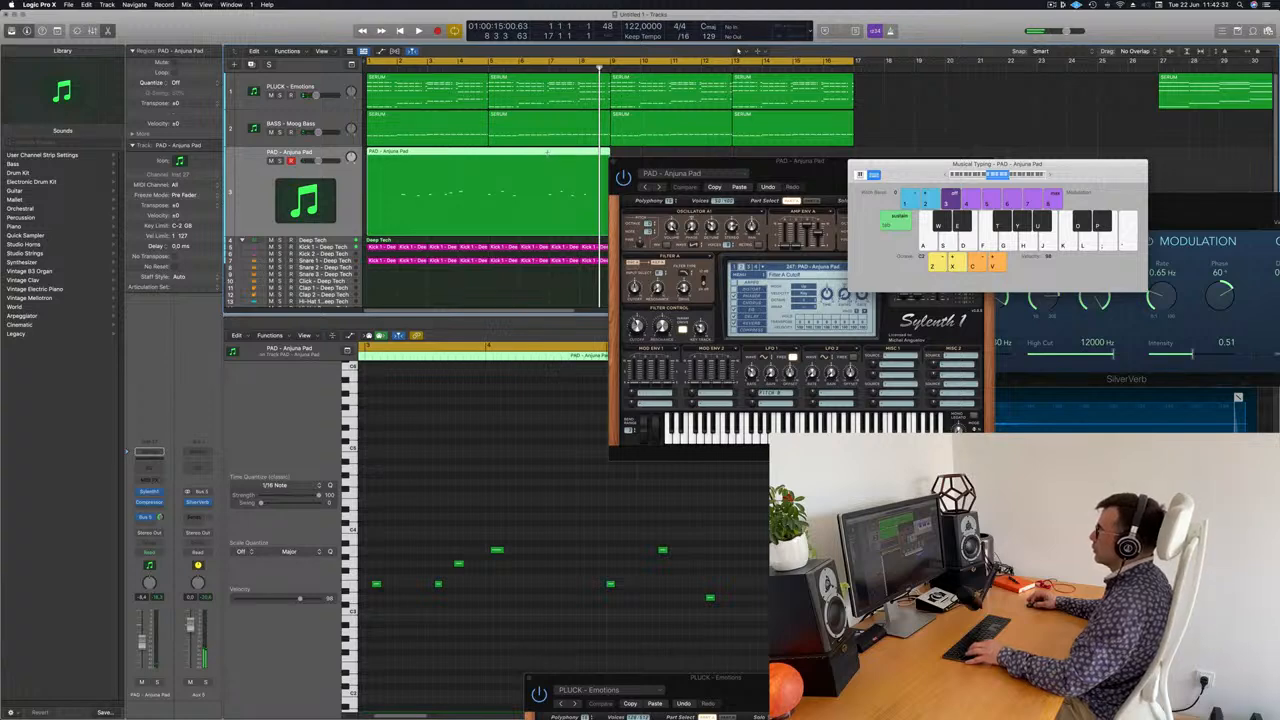
key(super+t)
click(706, 238)
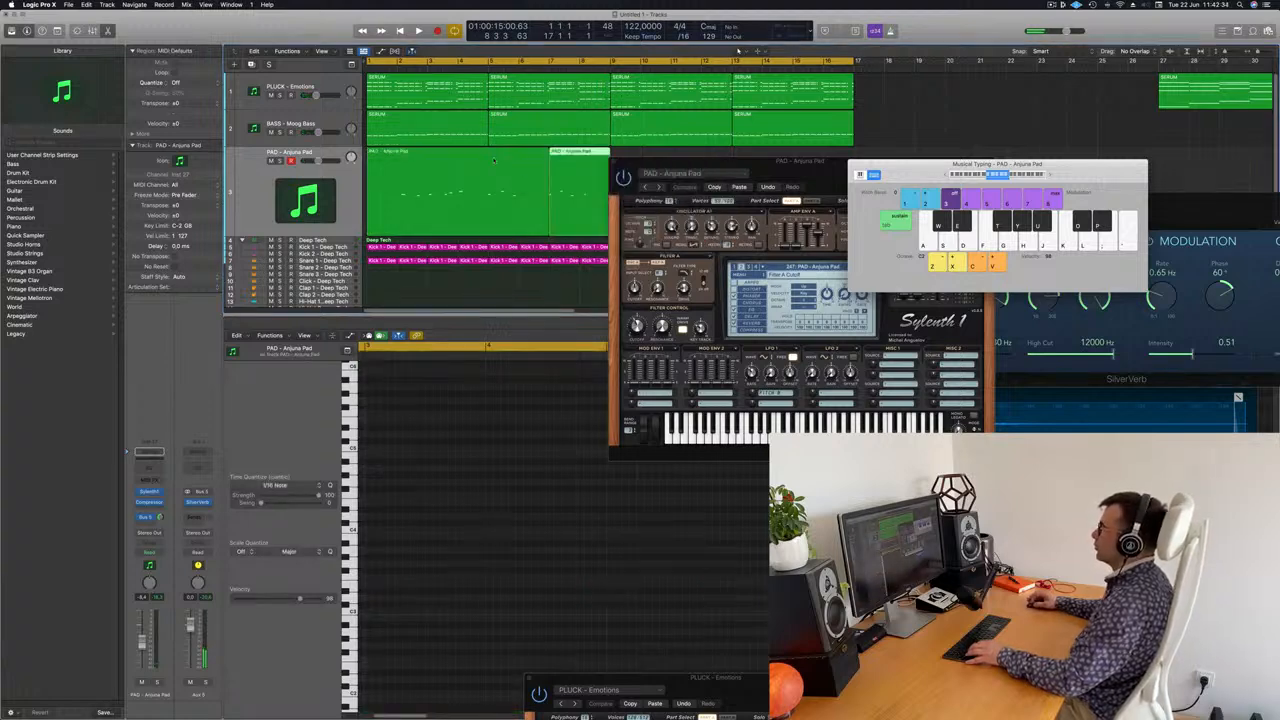
Delete the long PAD - Anjuna Pad region, move the remaining two-bar region to bar 1 and play it from the start
key(Delete)
drag(634, 161, 865, 159)
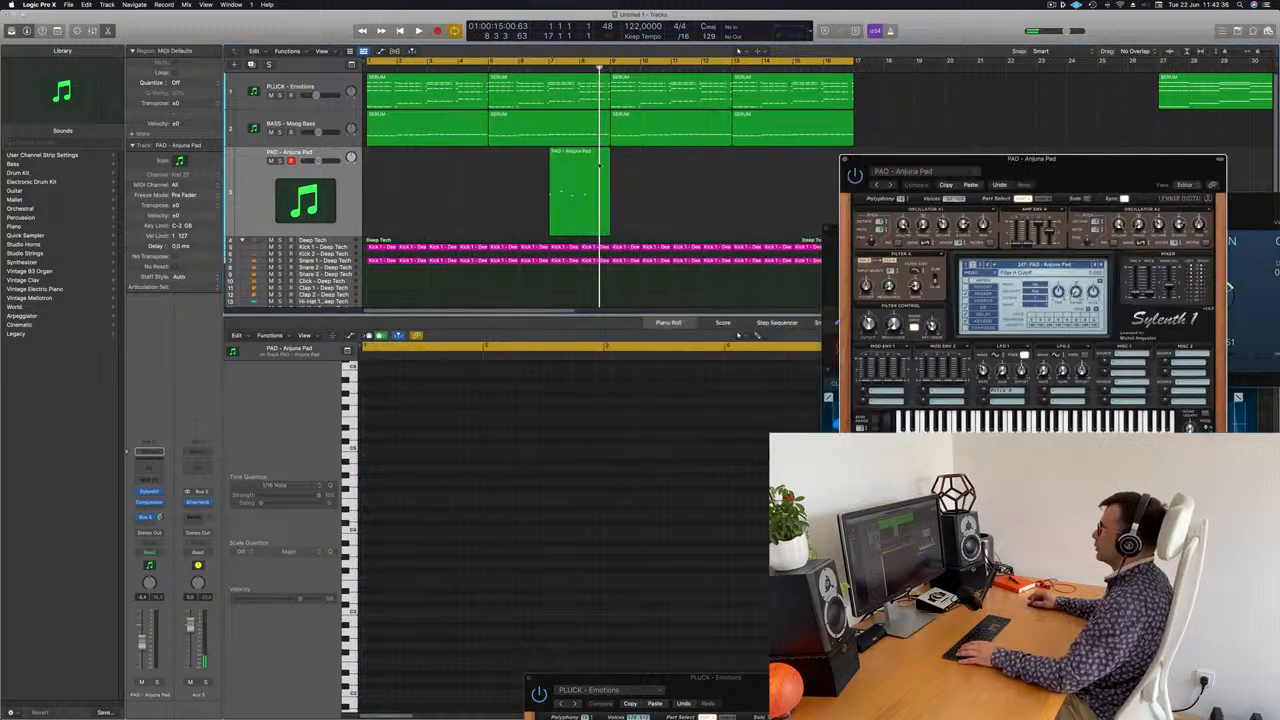
drag(585, 155, 403, 155)
key(Return)
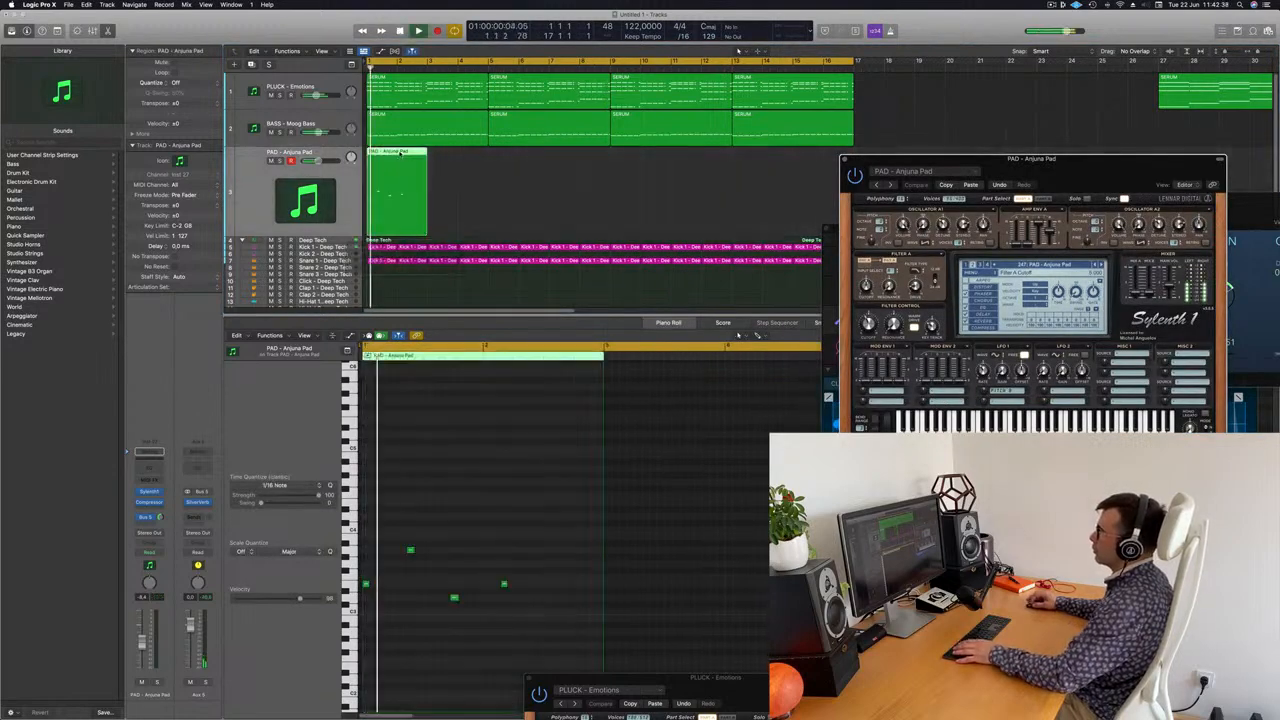
key(space)
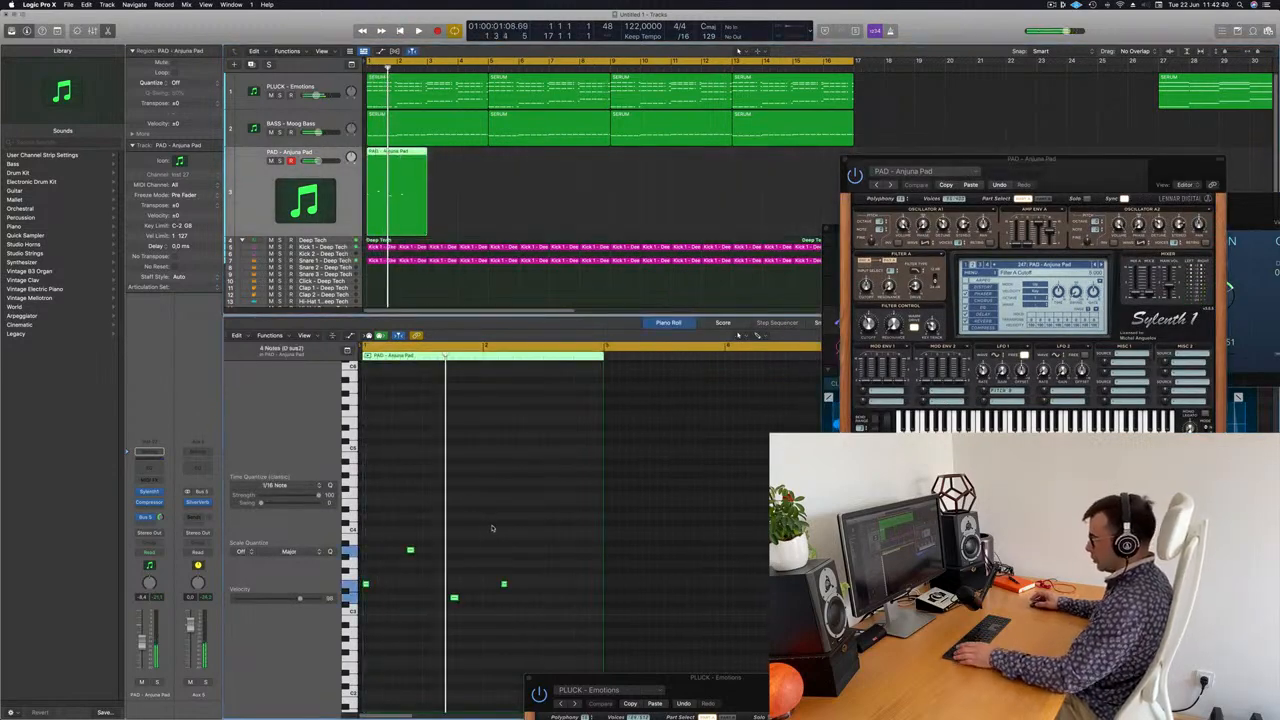
Delete the fourth note of the two-bar pad region in the Piano Roll, keeping the first three
key(space)
scroll(534, 543, up, 5)
scroll(534, 543, down, 3)
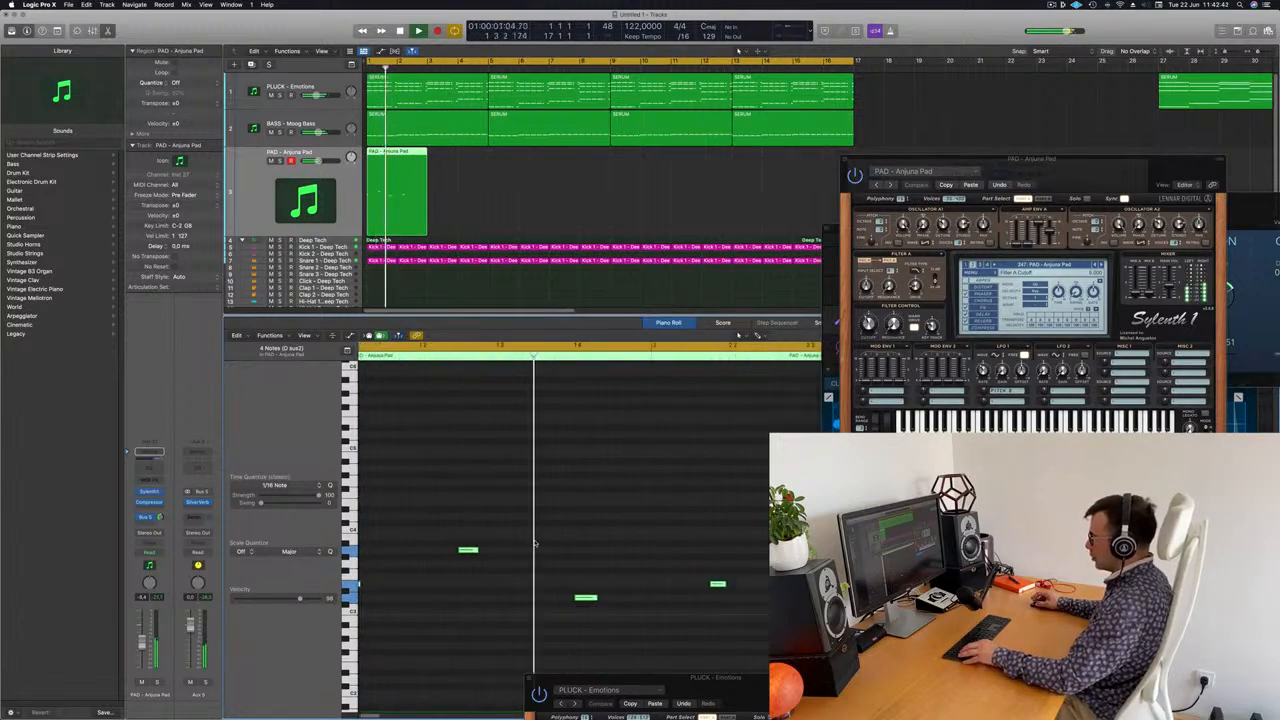
scroll(560, 530, down, 2)
drag(583, 560, 580, 604)
key(Return)
key(Delete)
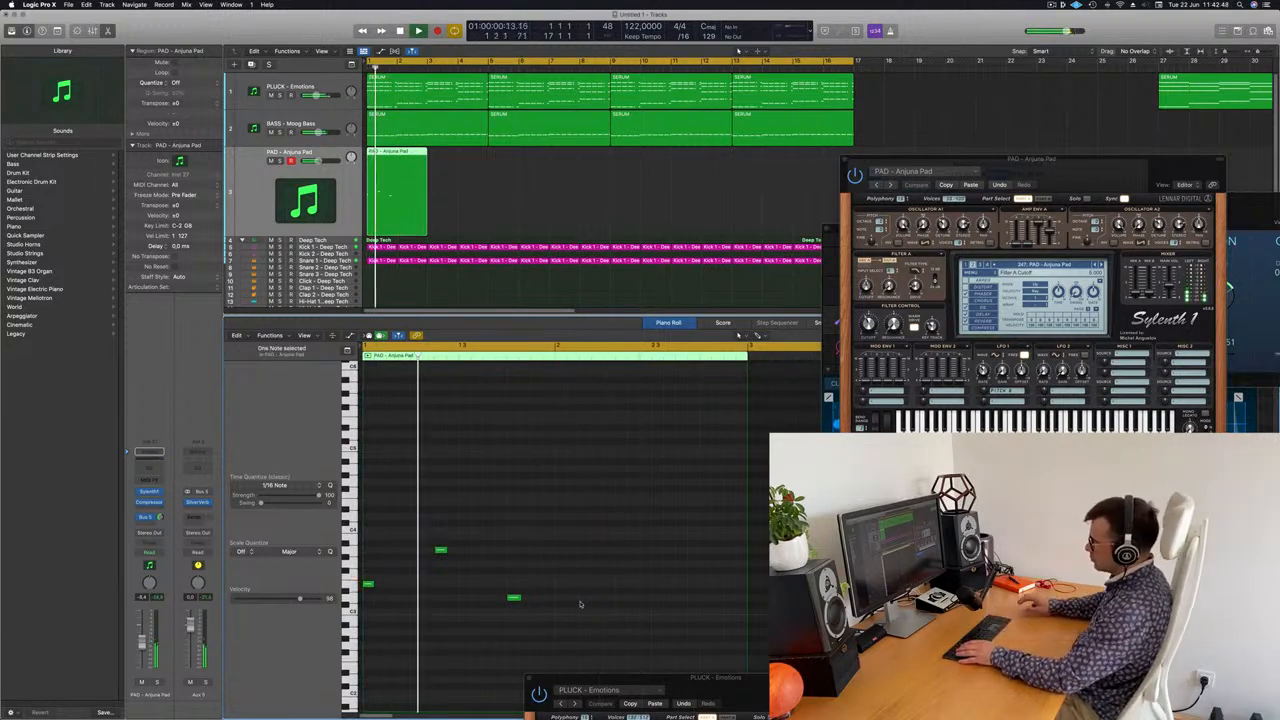
Duplicate the second and third notes of the pad region directly after the originals and listen to the pattern
drag(429, 521, 538, 636)
drag(441, 551, 589, 557)
key(space)
scroll(486, 528, down, 2)
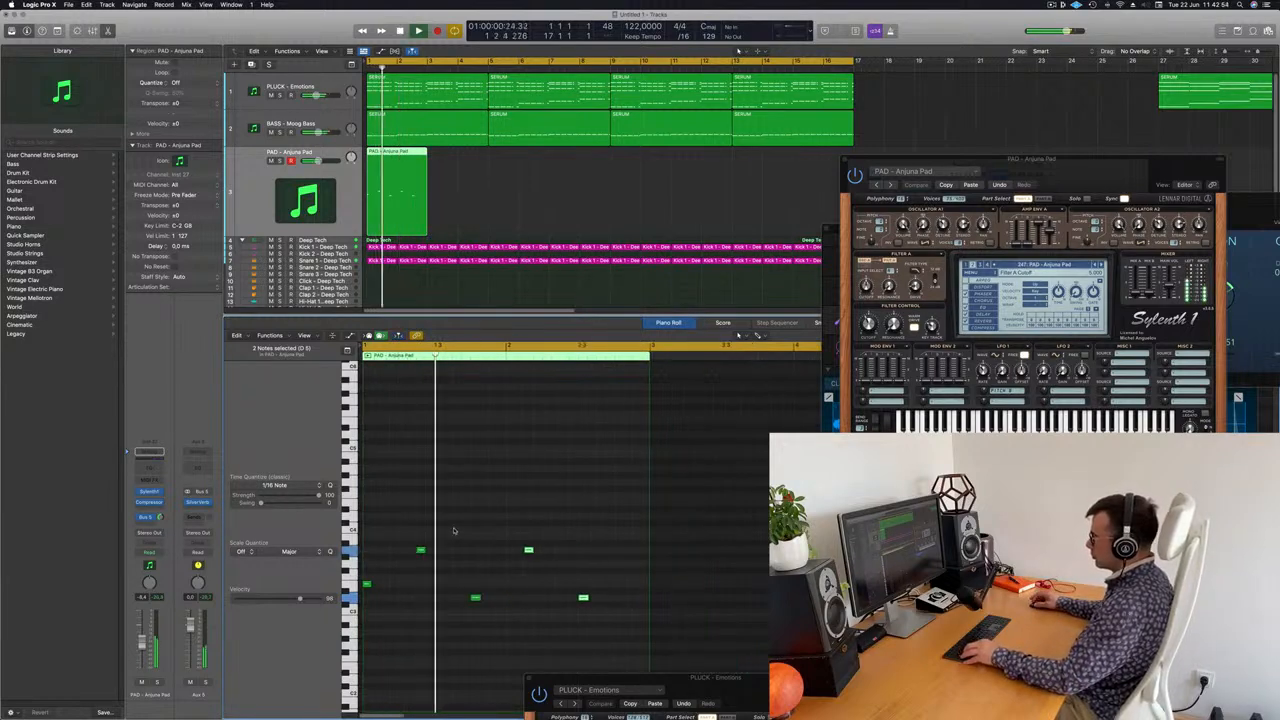
scroll(466, 530, up, 3)
scroll(455, 529, down, 2)
scroll(487, 531, left, 2)
scroll(491, 528, down, 3)
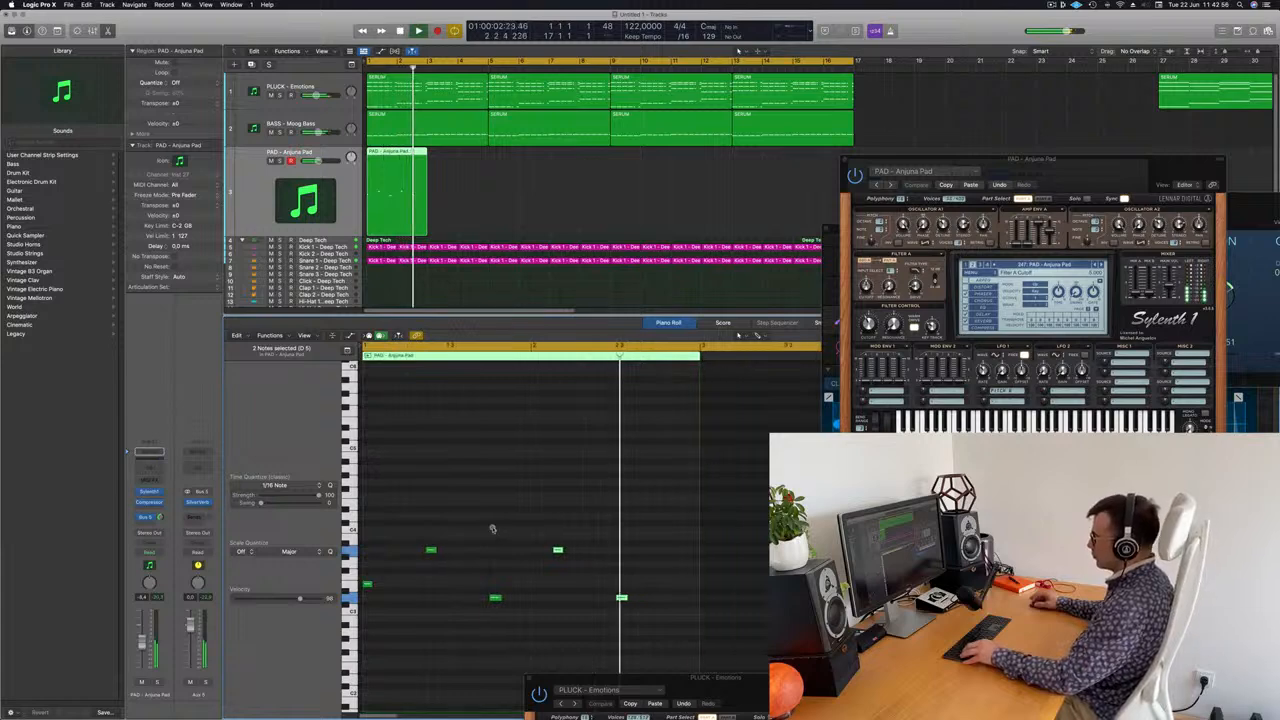
Replay the pad pattern and copy its two-bar region to bar 3
key(space)
key(space)
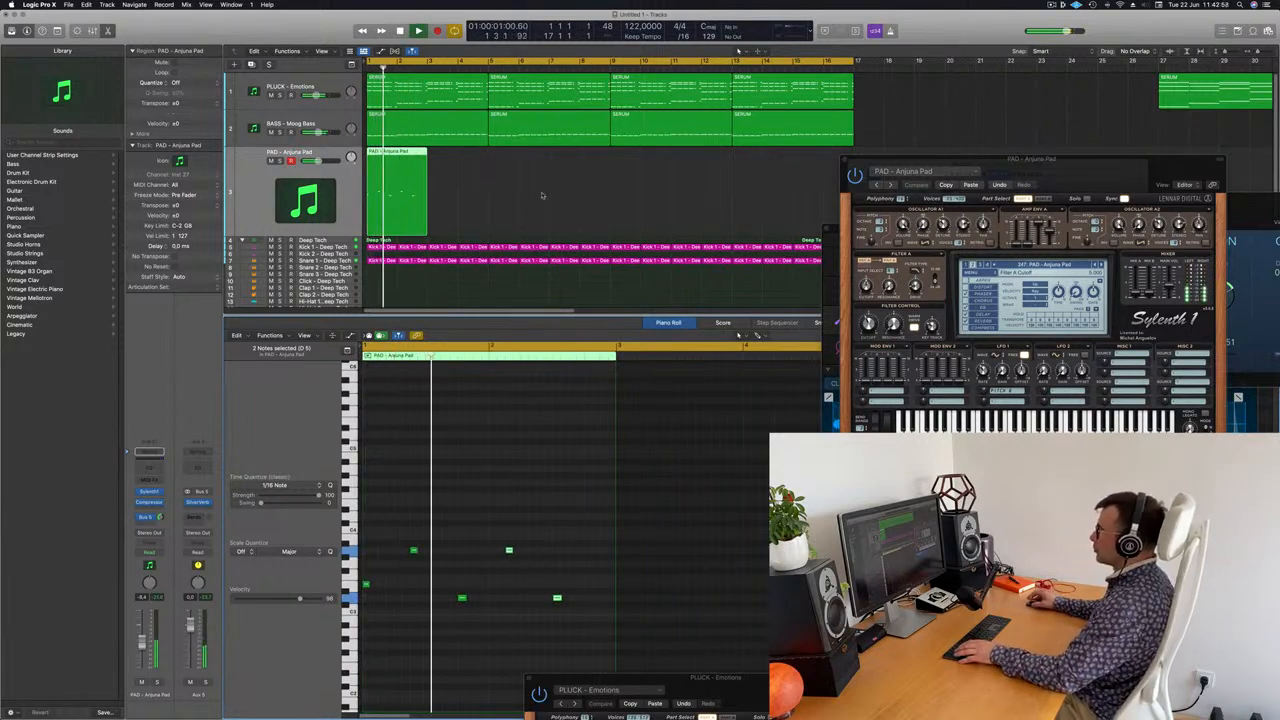
key(space)
key(space)
drag(403, 165, 466, 163)
scroll(537, 188, down, 2)
scroll(540, 194, down, 2)
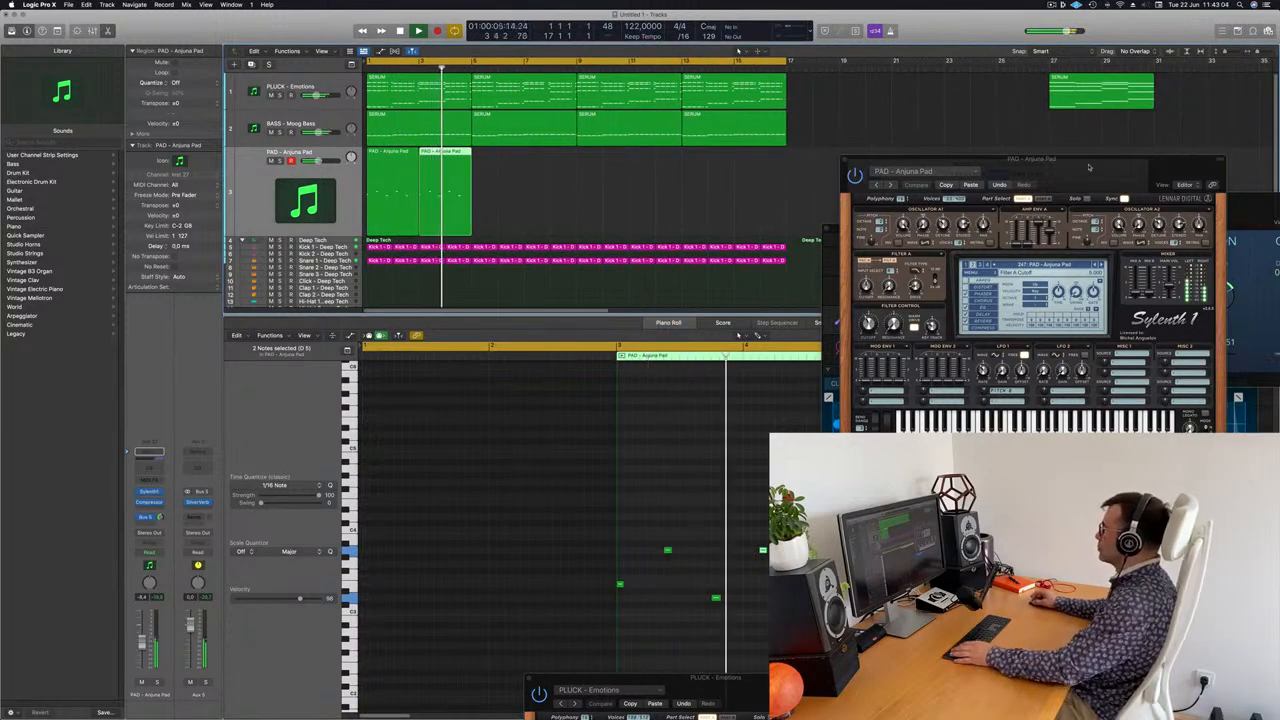
Repeat the two pad regions once so that four two-bar regions fill bars 1 to 8
drag(1150, 159, 1047, 87)
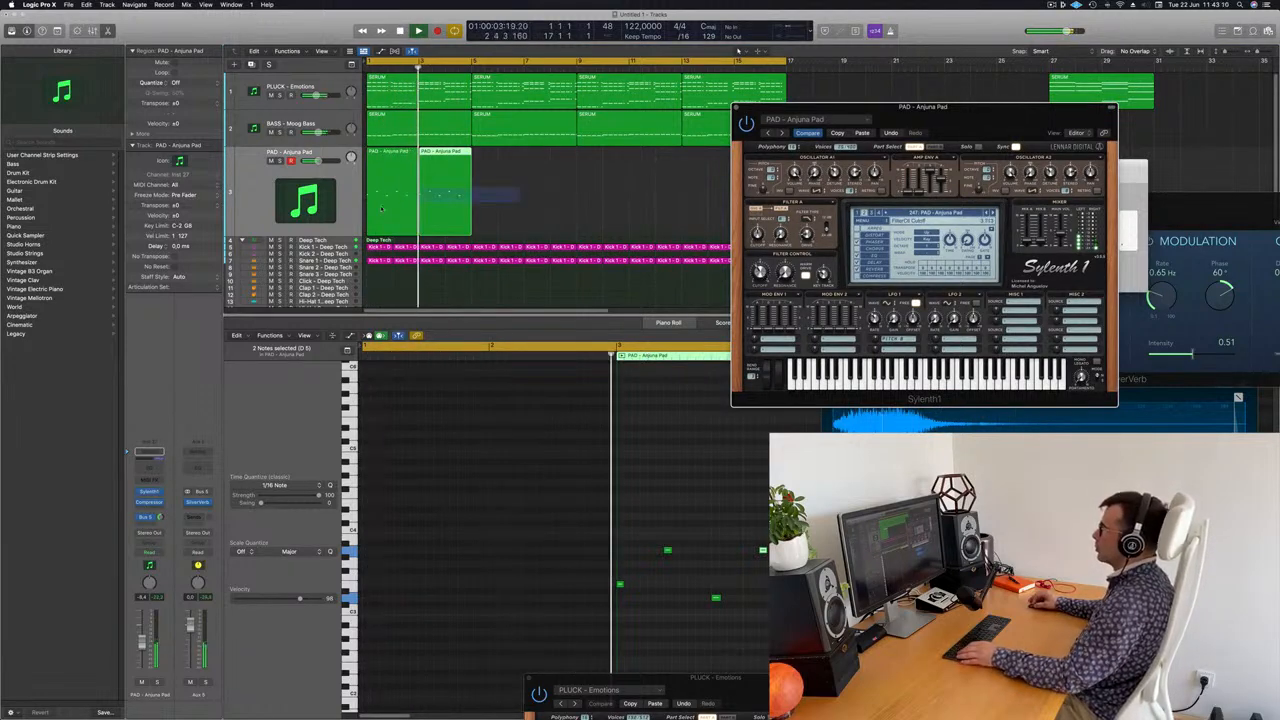
shift+click(384, 152)
key(super+r)
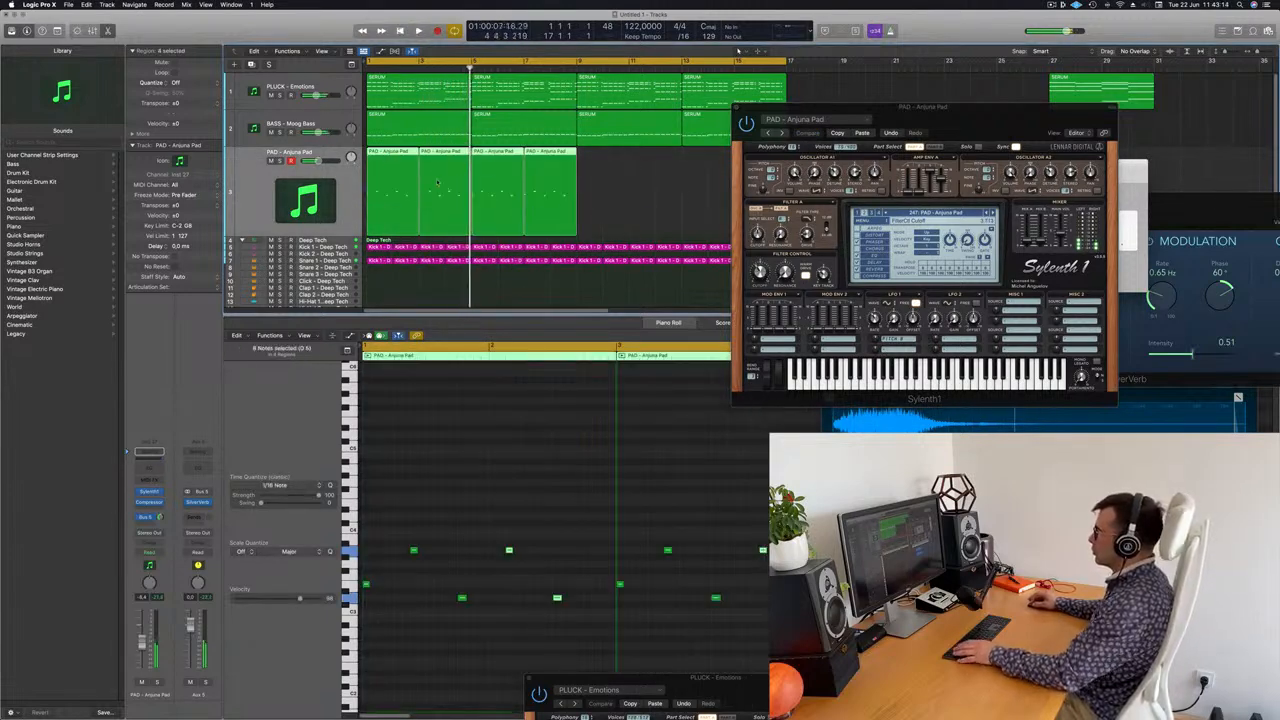
click(395, 152)
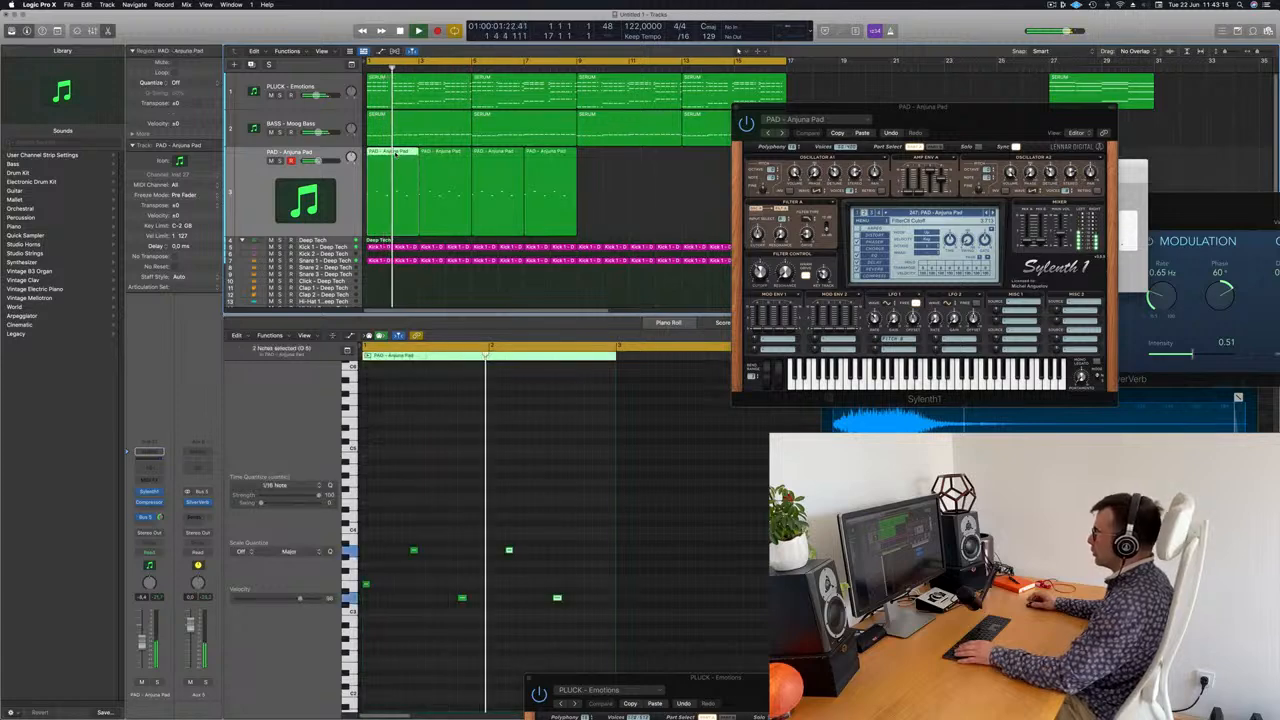
click(432, 175)
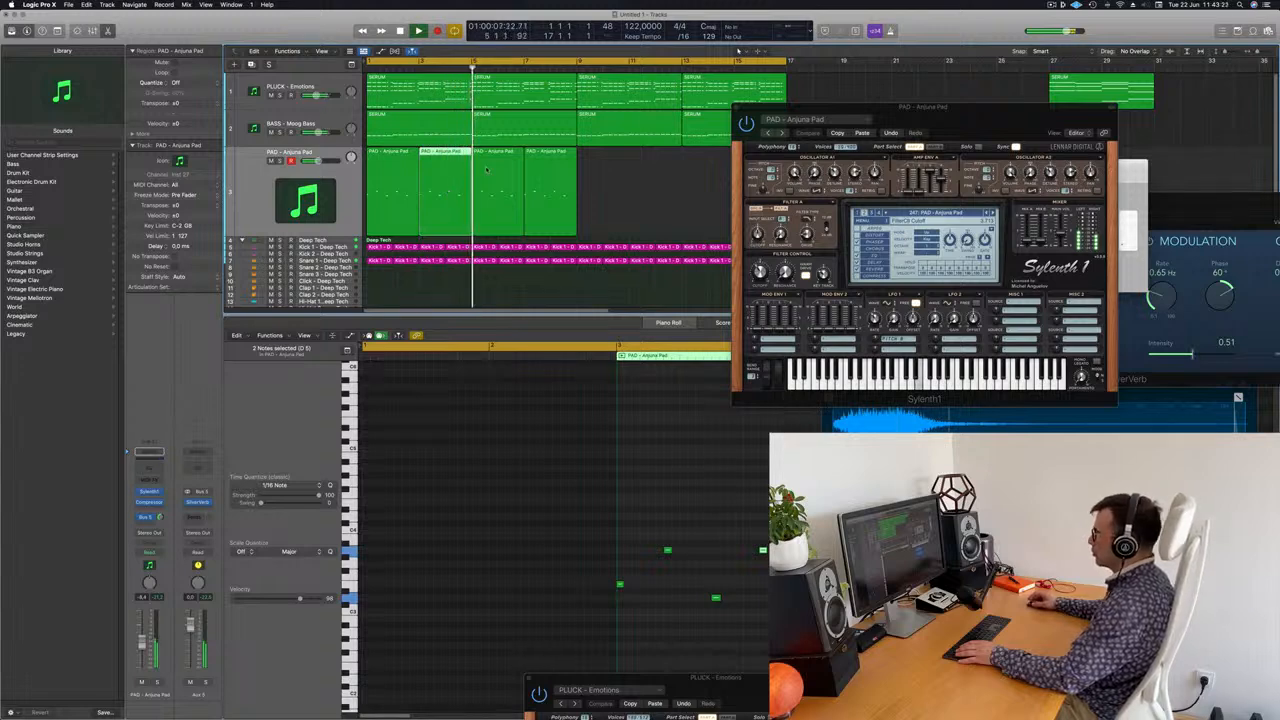
Copy all four pad regions to bar 9 so the pad extends to the end of the 16-bar arrangement
drag(896, 118, 953, 133)
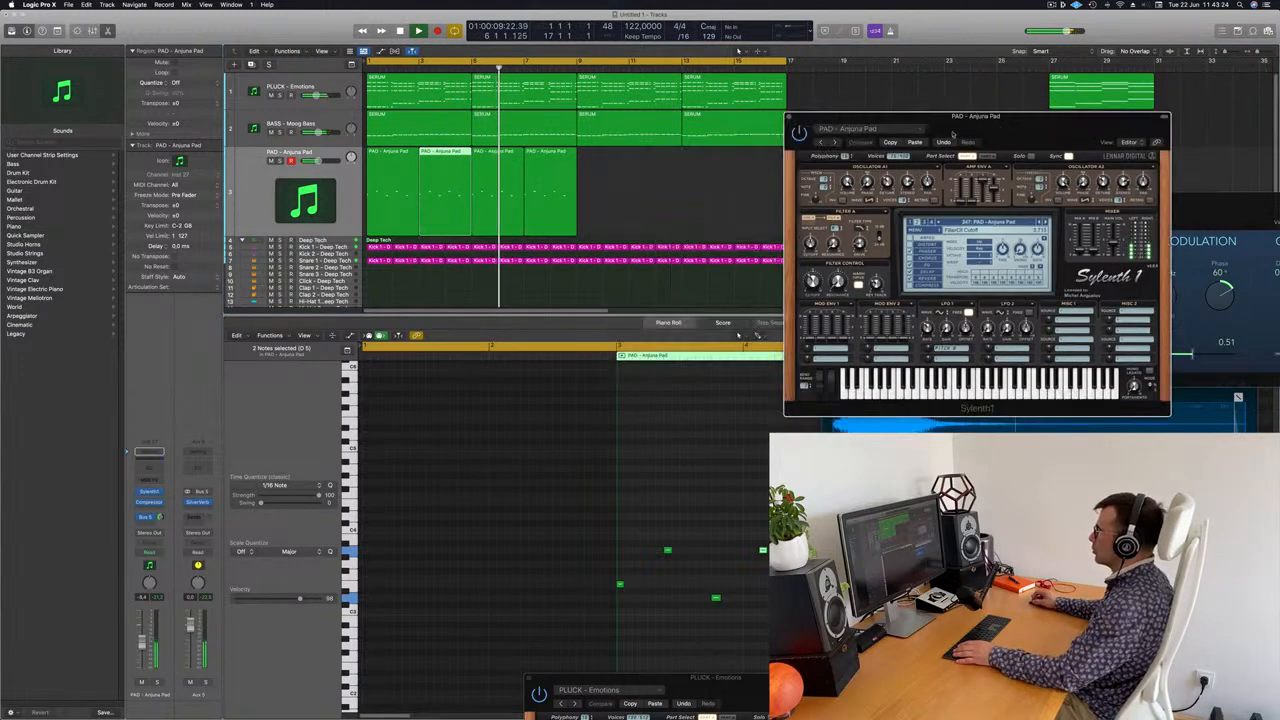
drag(649, 199, 391, 212)
key(space)
drag(387, 154, 597, 155)
key(space)
Play the pad from the start and shape its sound with Sylenth1's filter cutoff and amp envelope release
drag(1030, 118, 728, 197)
key(Return)
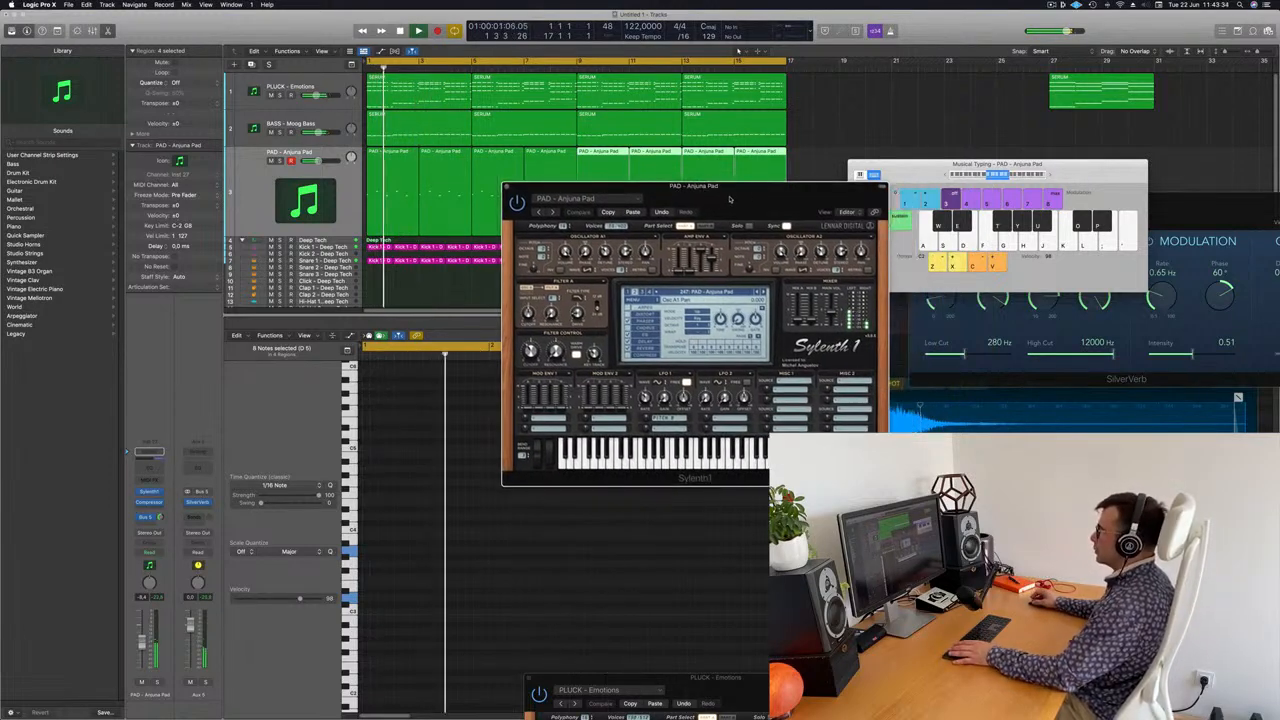
key(Return)
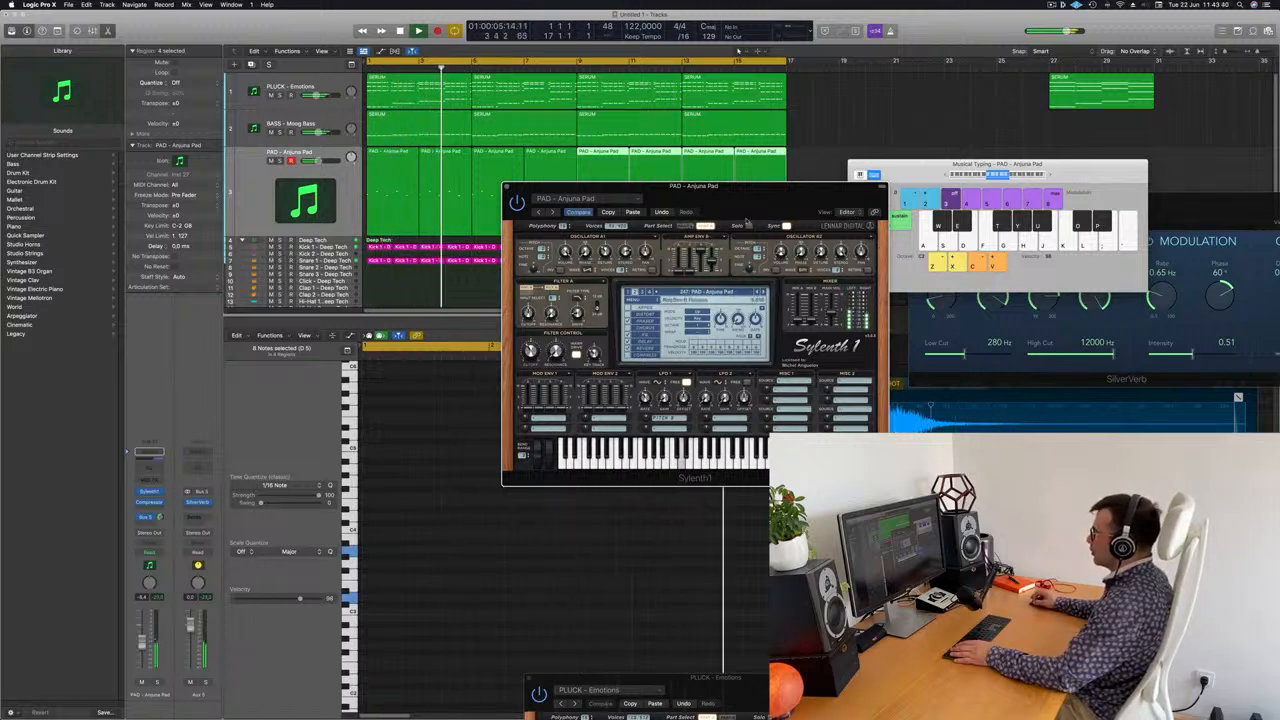
drag(746, 222, 920, 189)
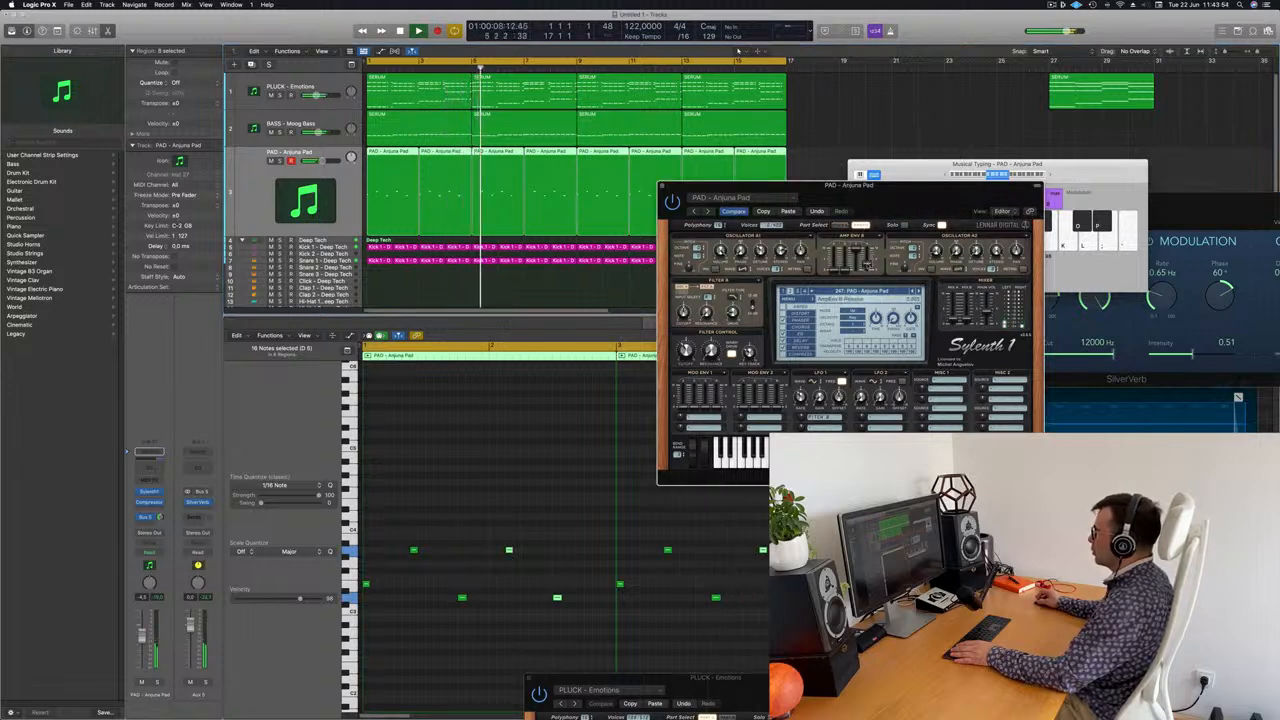
drag(757, 204, 608, 206)
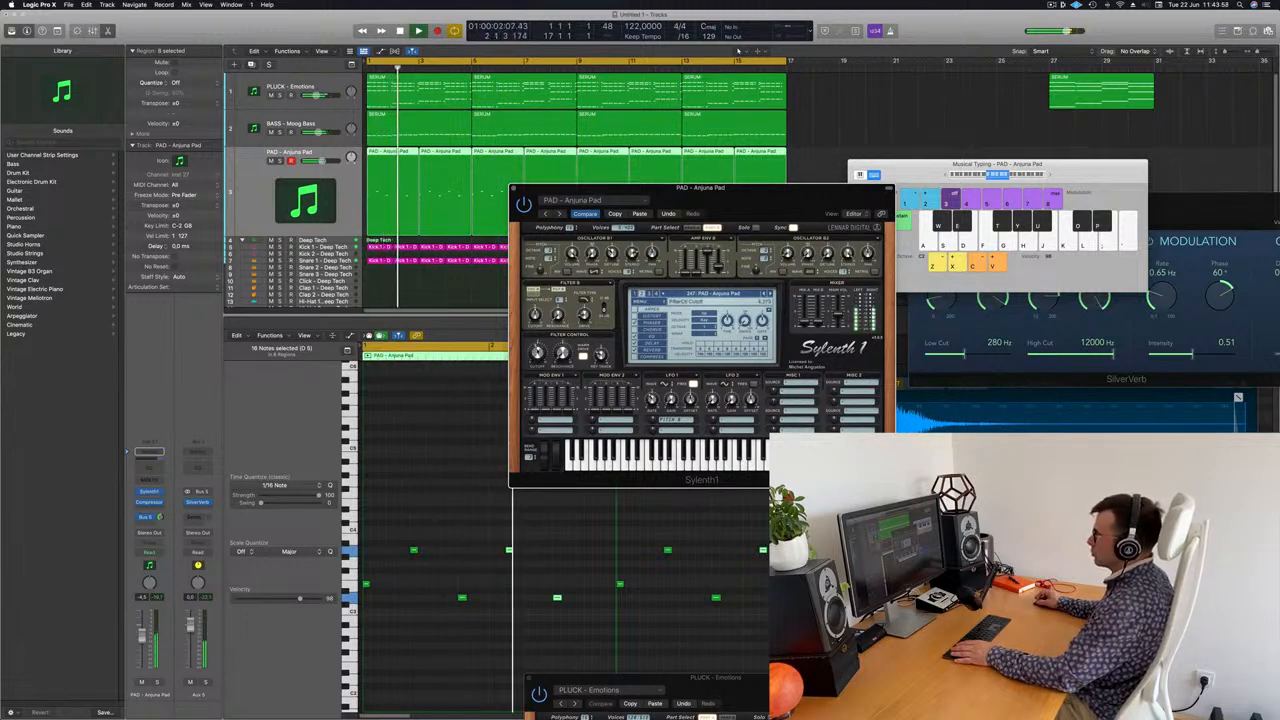
Try transposing all notes in the pad regions down one octave
click(446, 447)
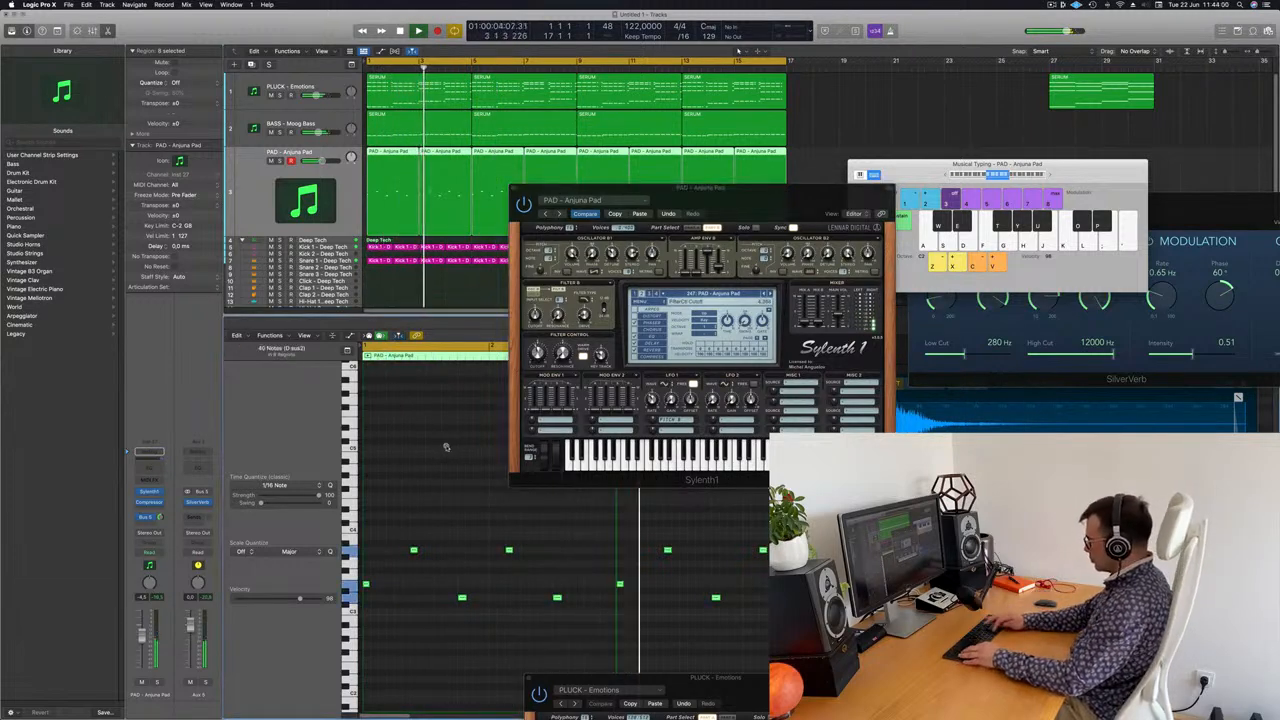
scroll(446, 447, up, 3)
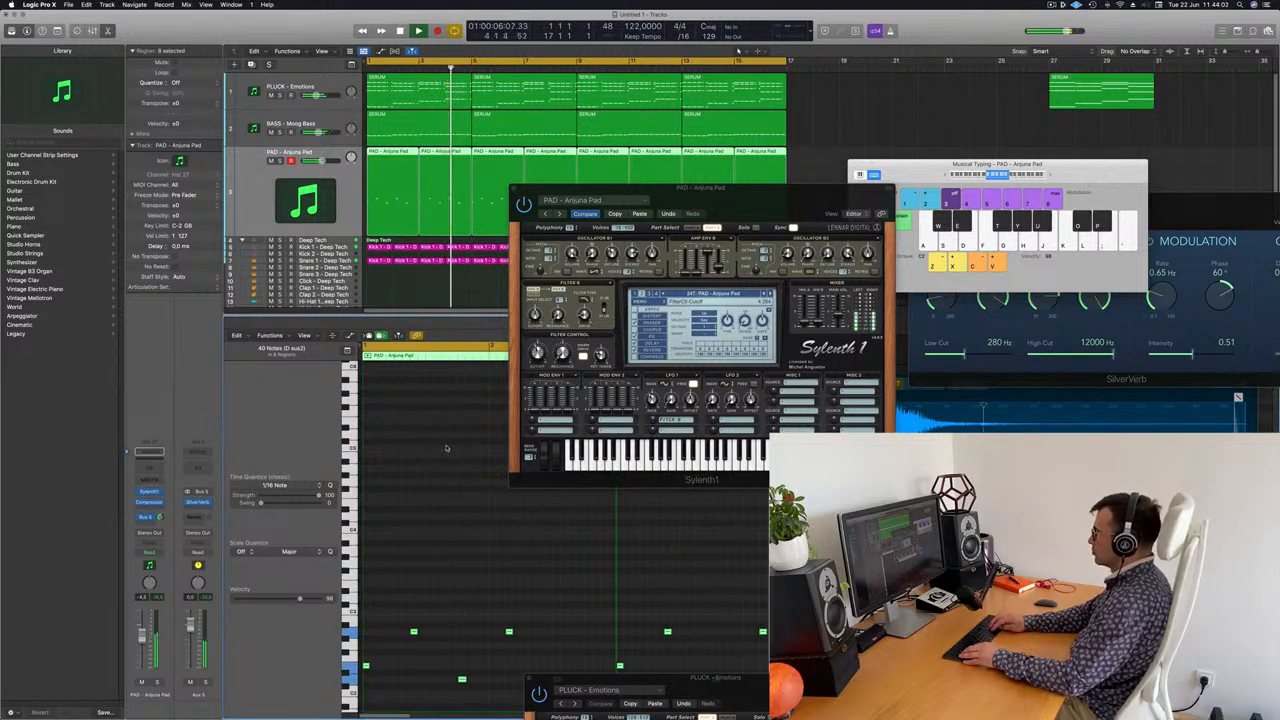
scroll(447, 447, down, 3)
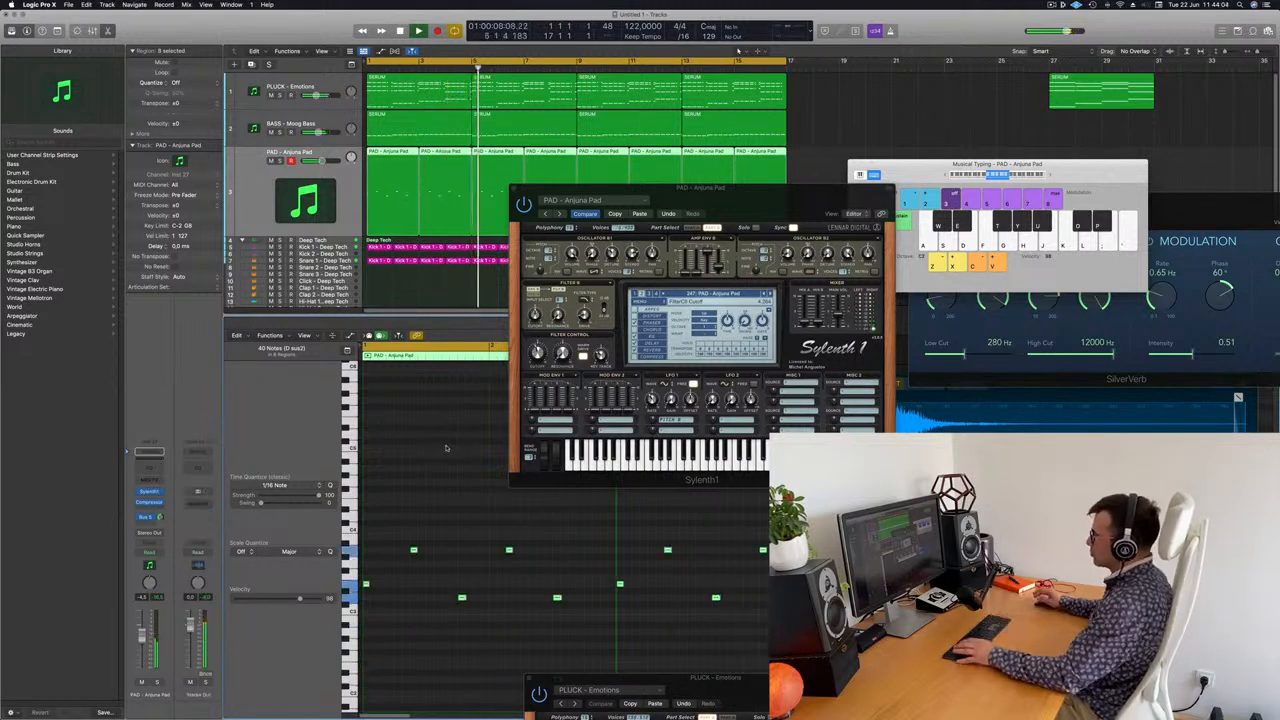
Close the Sylenth1 window, move the Musical Typing window clear of the arrangement and replay from the start
drag(775, 202, 493, 212)
click(444, 212)
scroll(249, 205, down, 2)
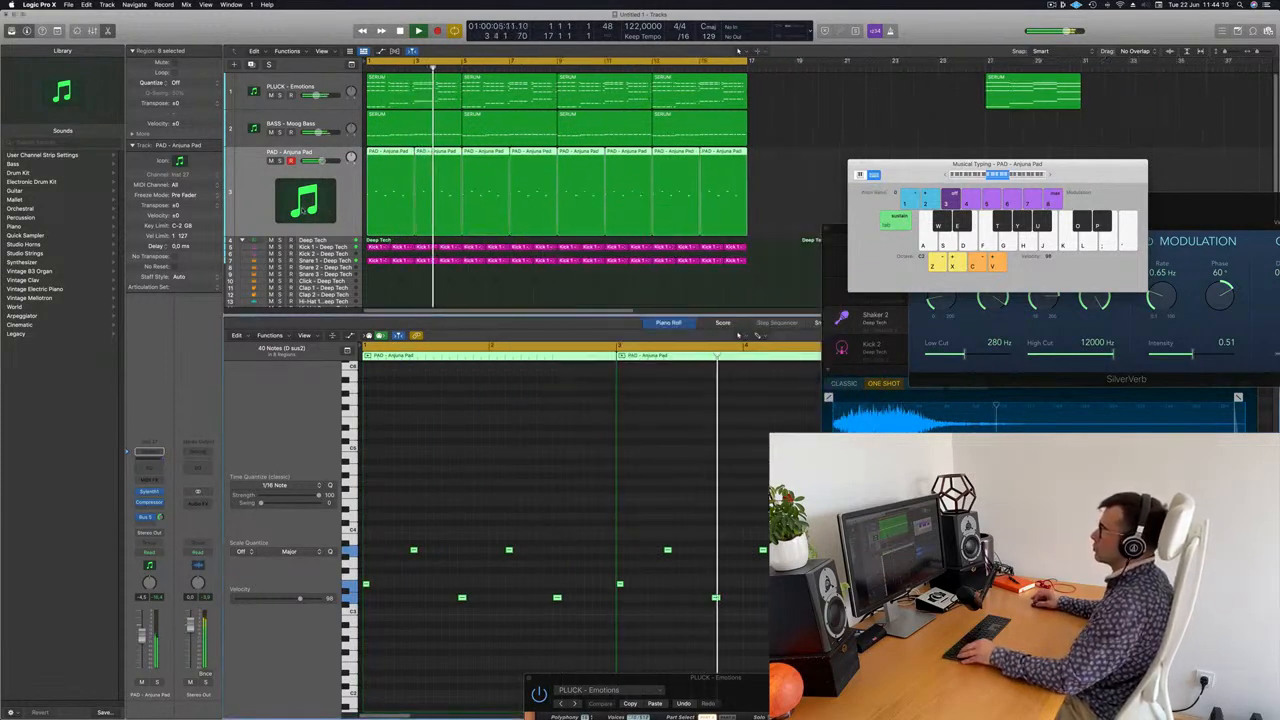
scroll(290, 200, down, 2)
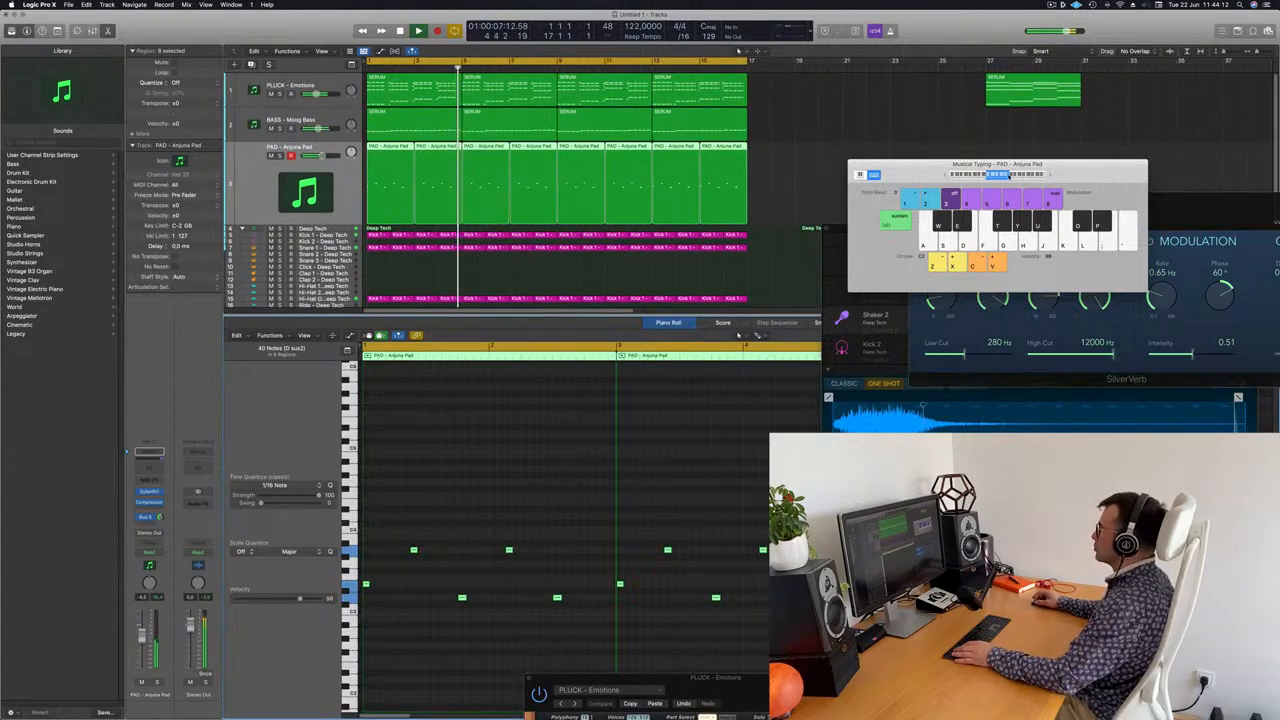
drag(1079, 163, 1241, 141)
scroll(246, 179, down, 2)
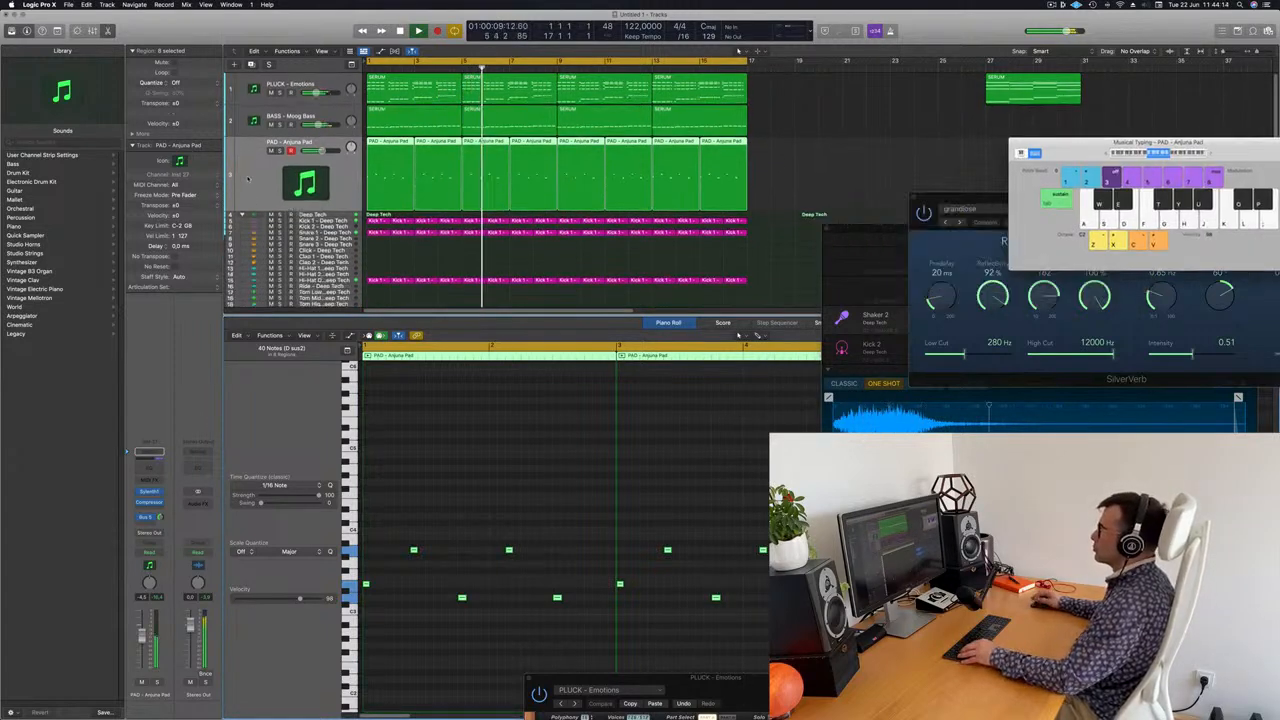
key(Return)
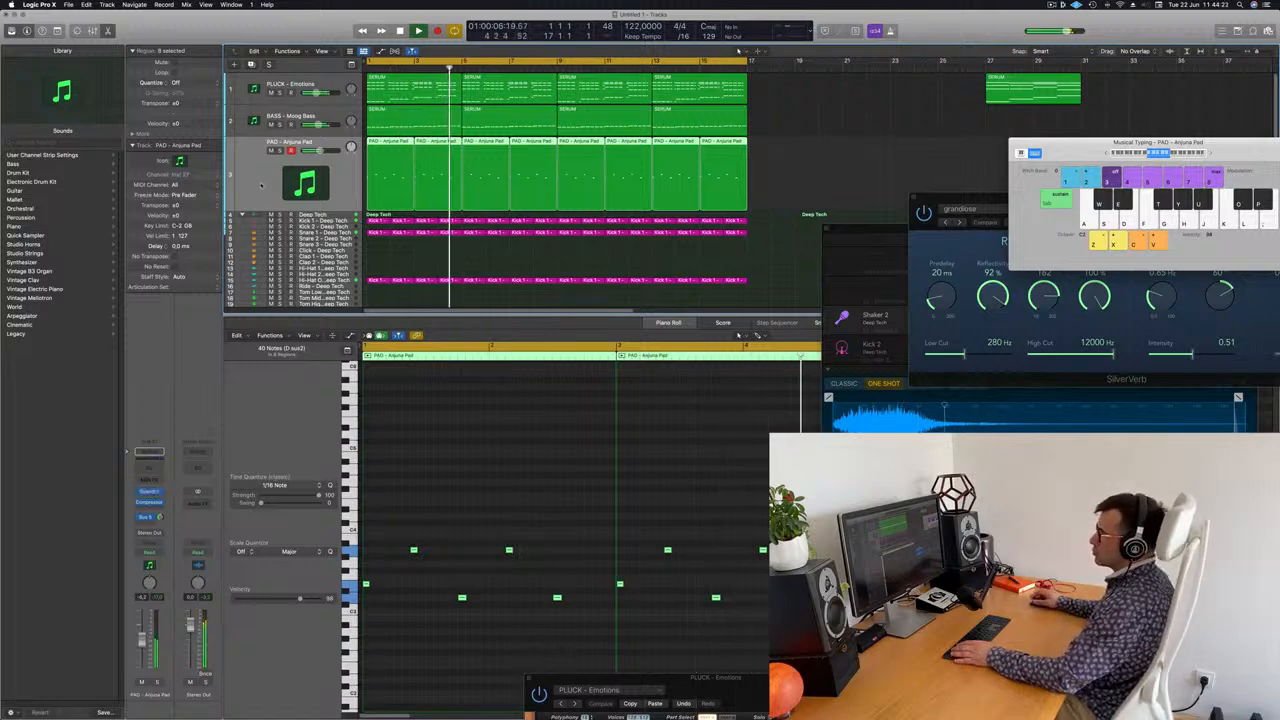
Load the LEAD - Basic Super Saw preset in the pad track's Sylenth1, lower the track volume and replay
click(150, 491)
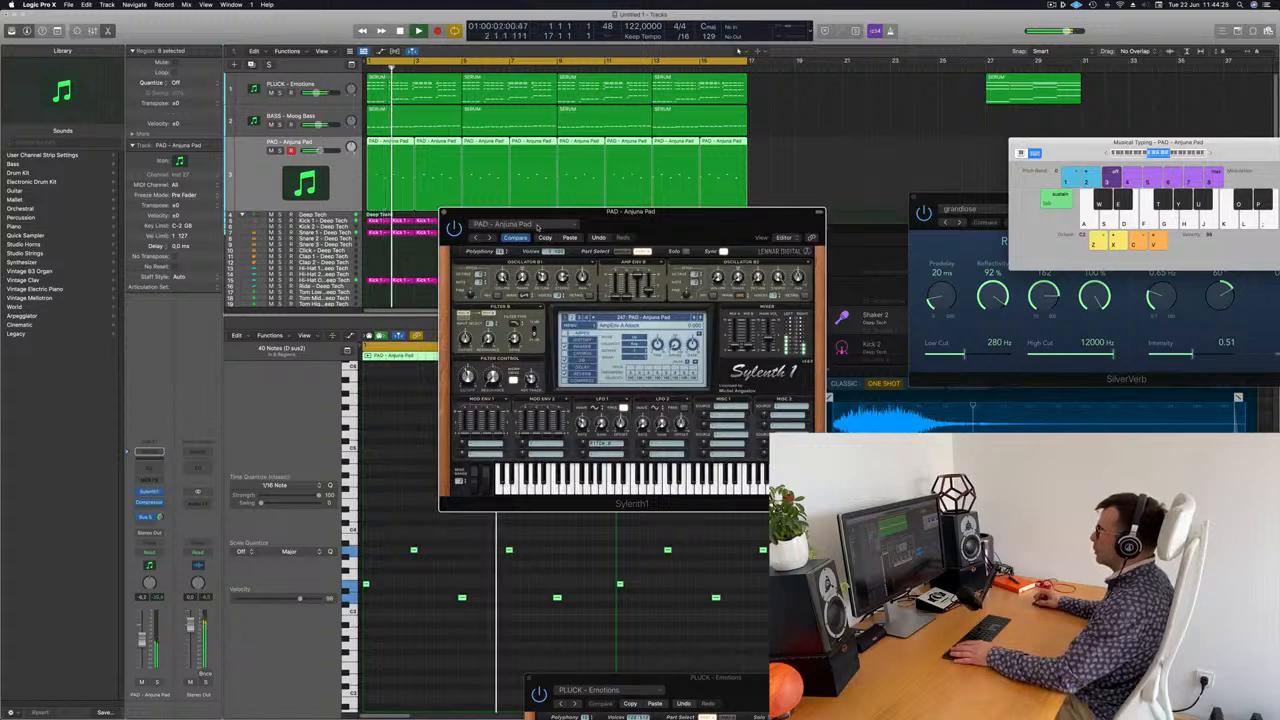
click(537, 225)
click(725, 222)
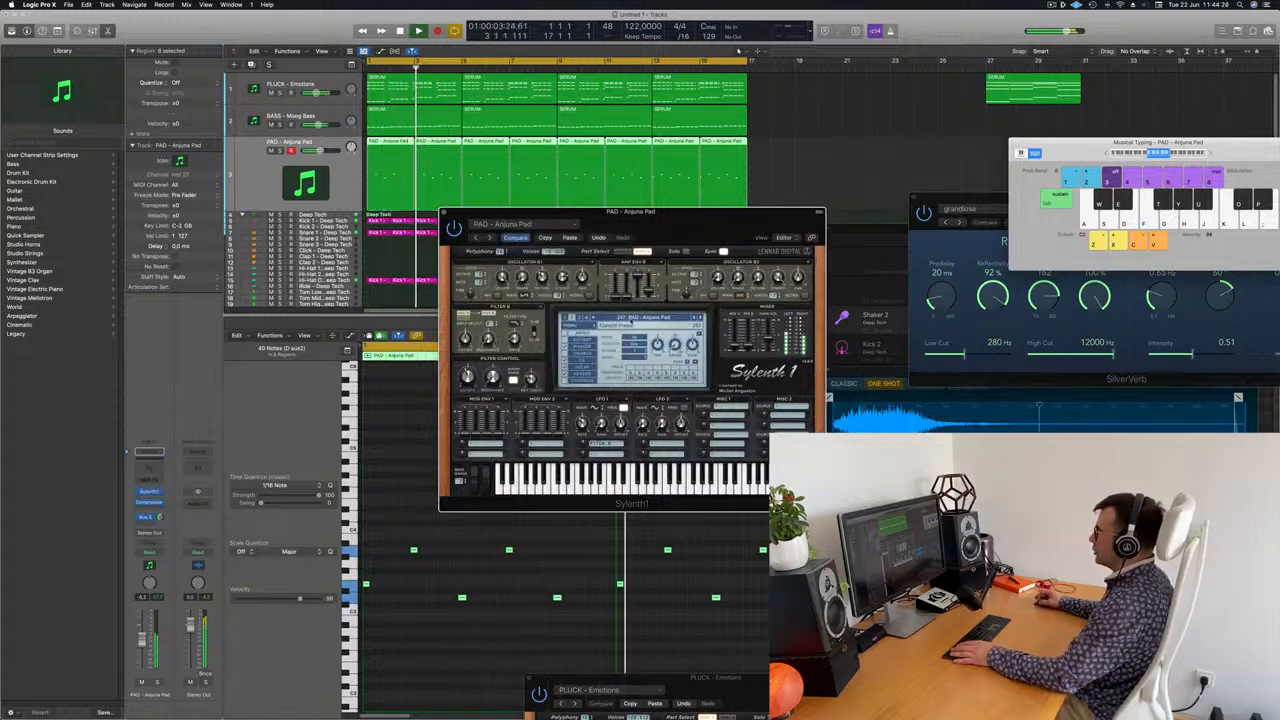
click(640, 318)
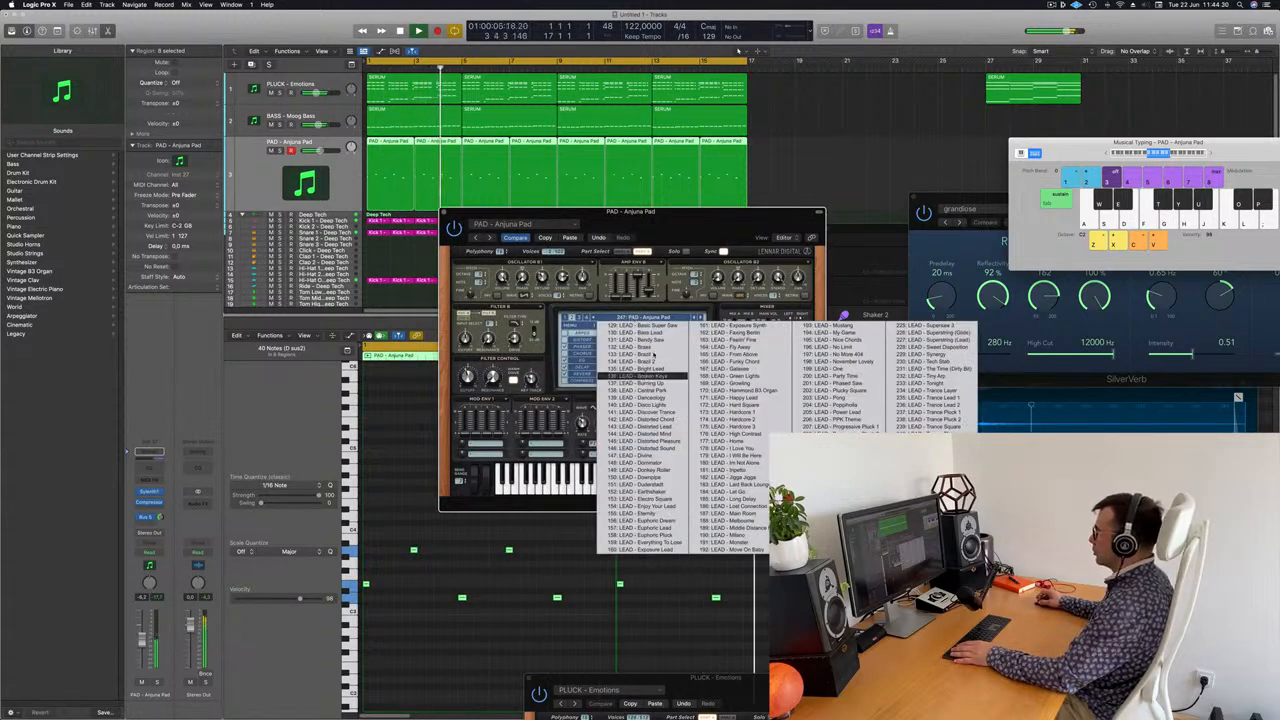
click(636, 325)
drag(630, 212, 652, 202)
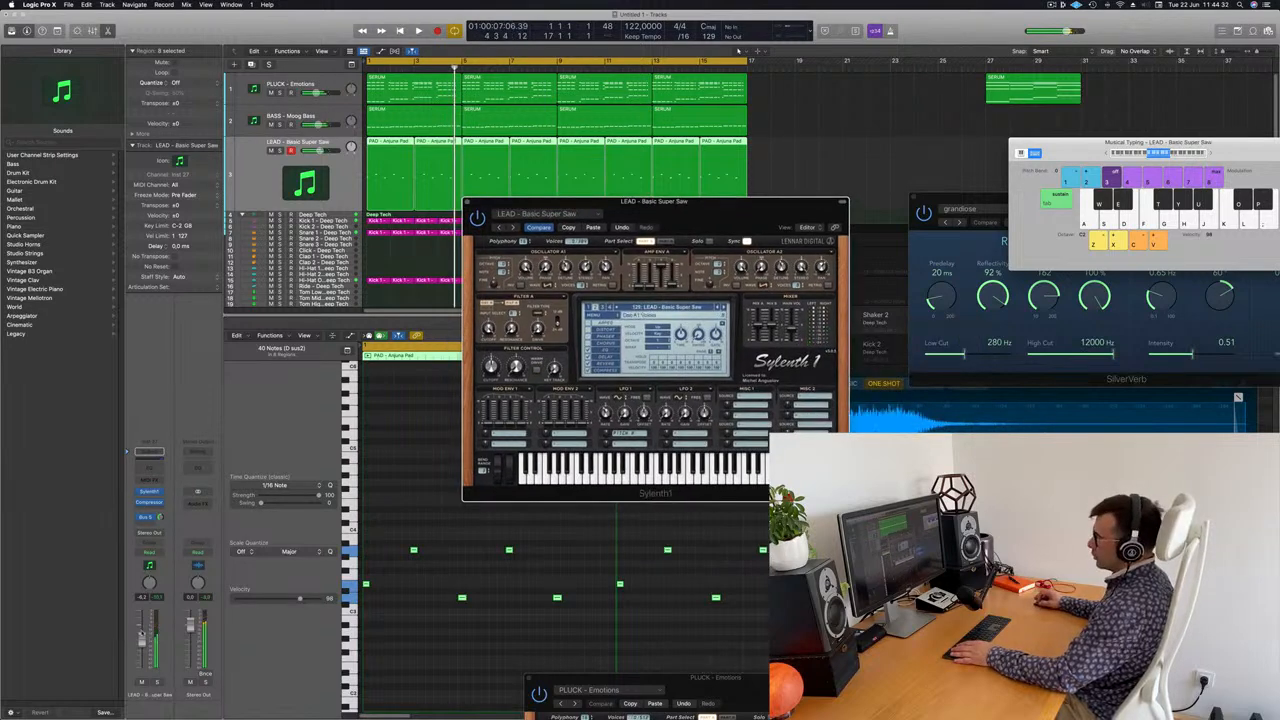
drag(320, 151, 313, 151)
key(space)
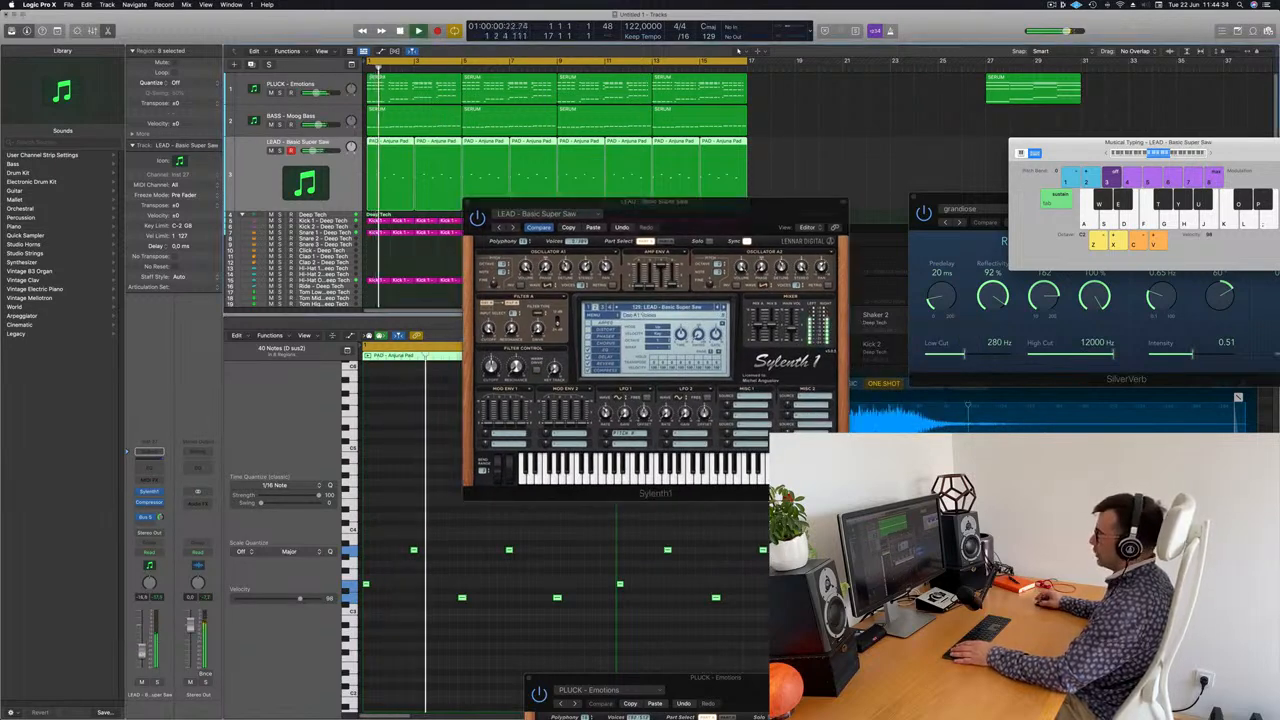
Switch Sylenth1 to the LEAD - Brass preset and raise the track volume slightly
click(513, 227)
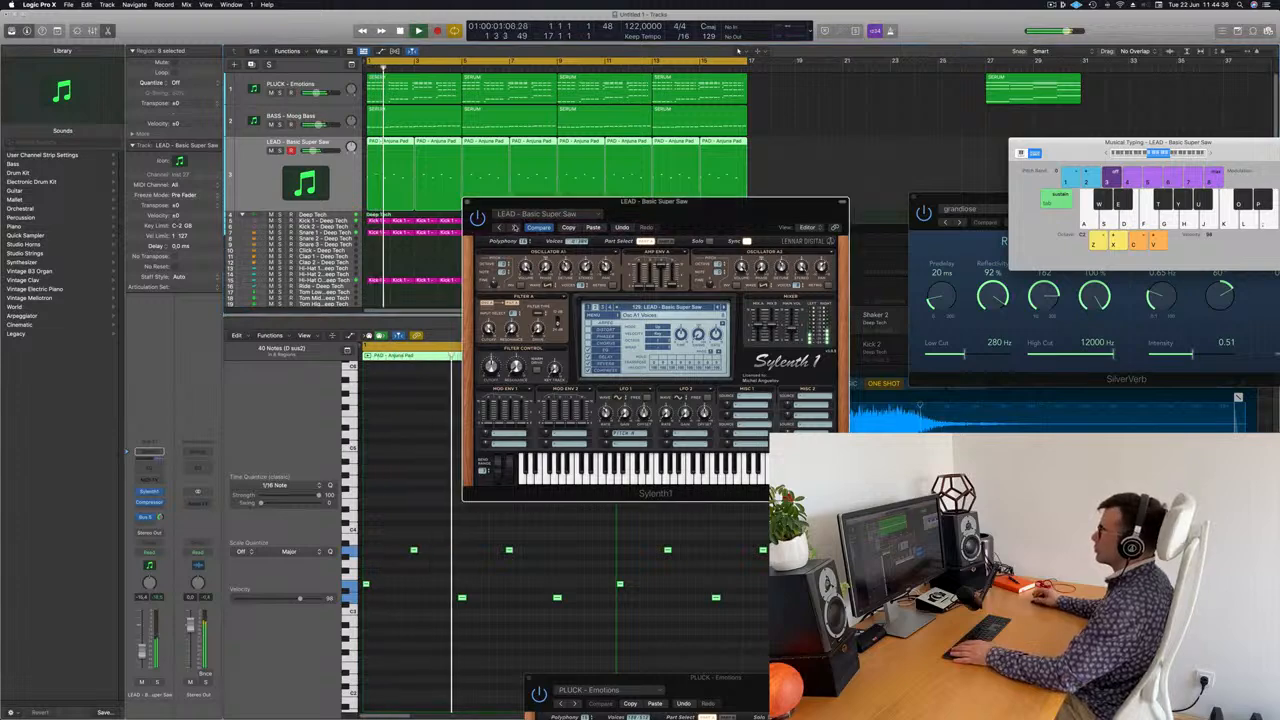
click(514, 228)
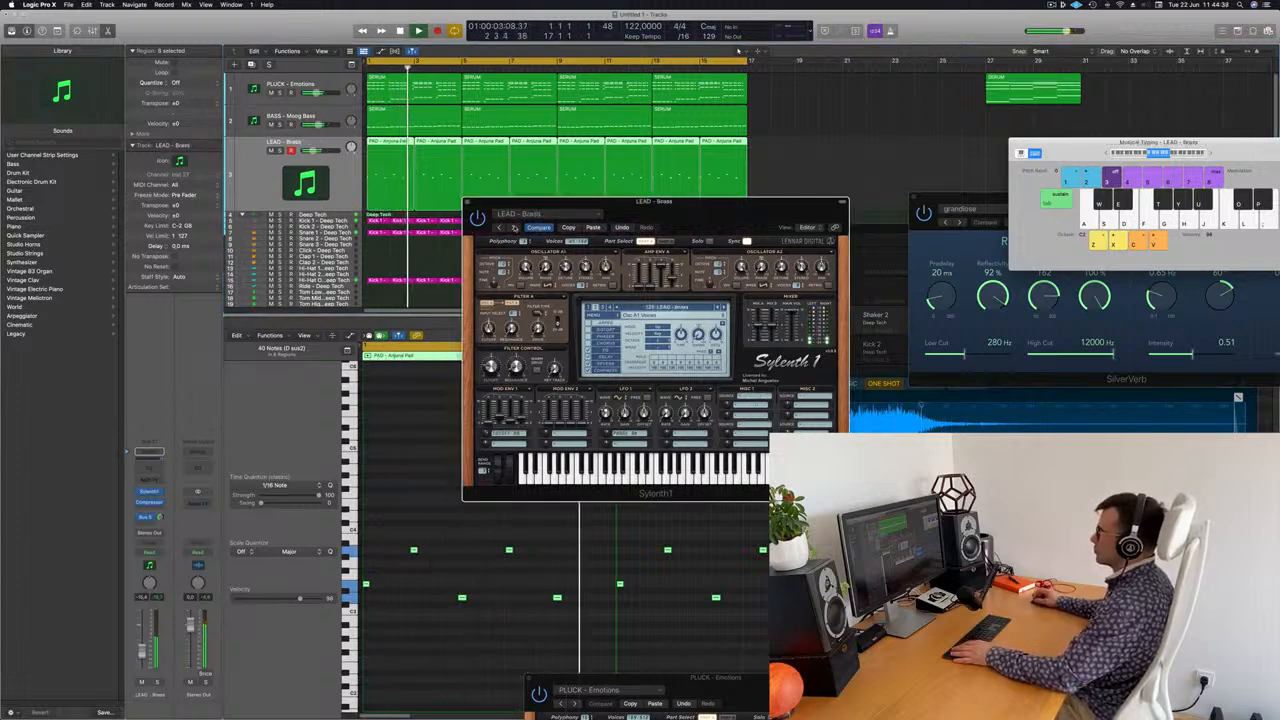
click(514, 228)
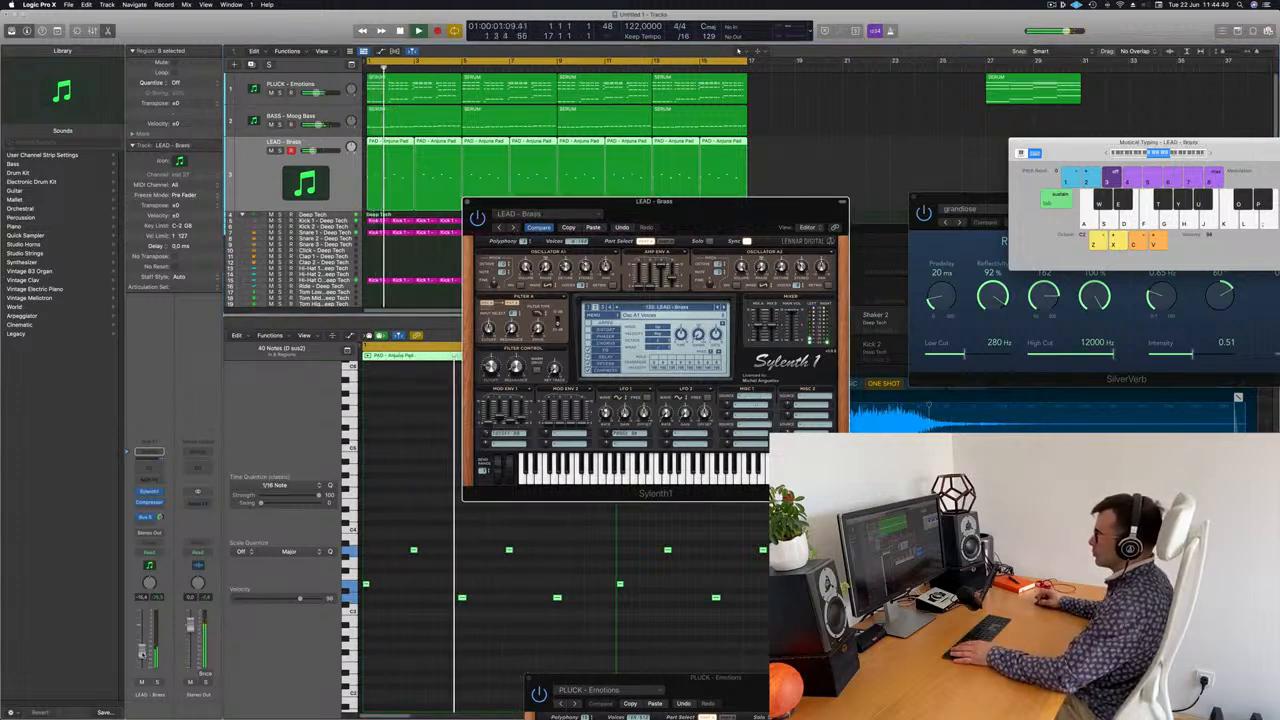
drag(142, 653, 142, 644)
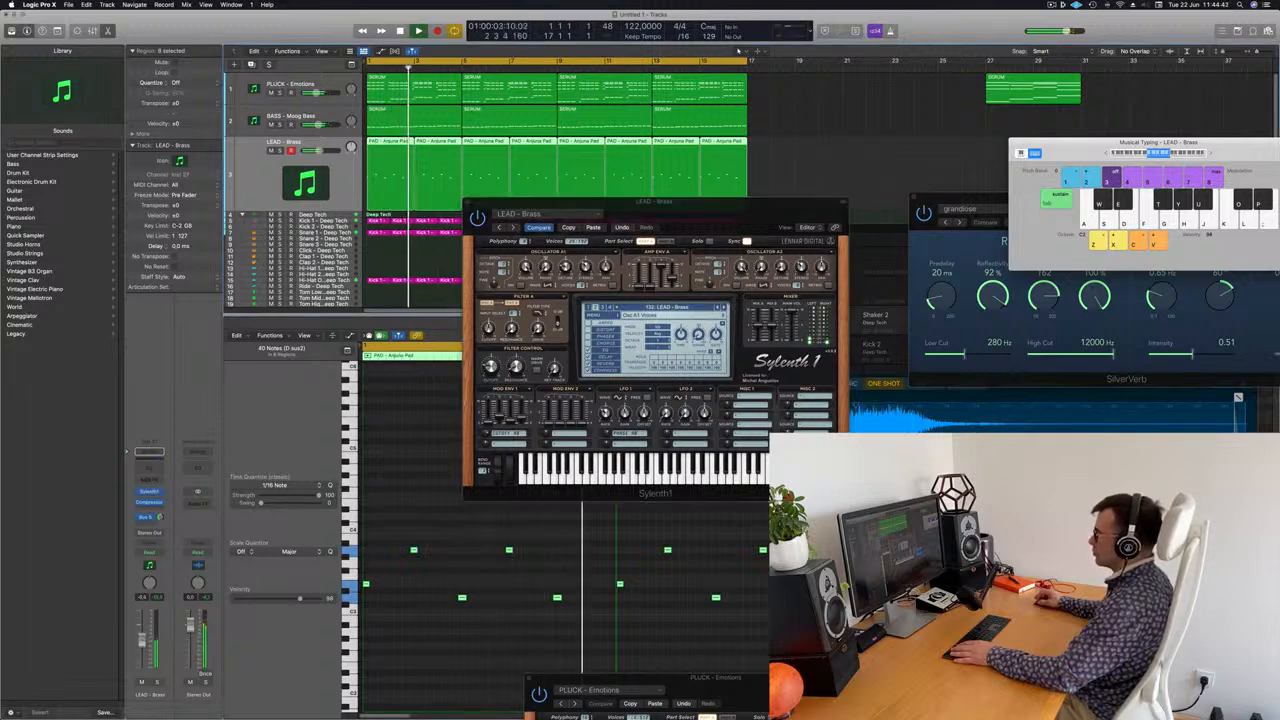
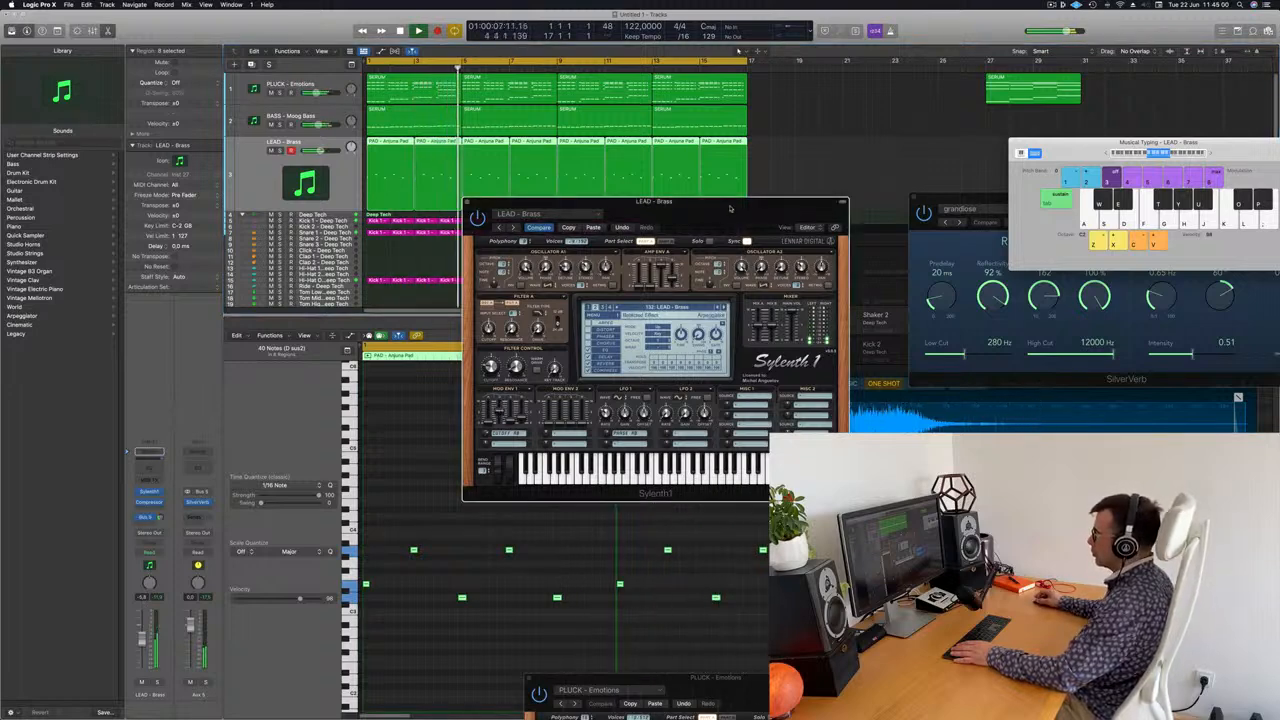
Move the Sylenth1 window clear and add a Bus 6 send to the LEAD - Brass channel
drag(730, 208, 708, 206)
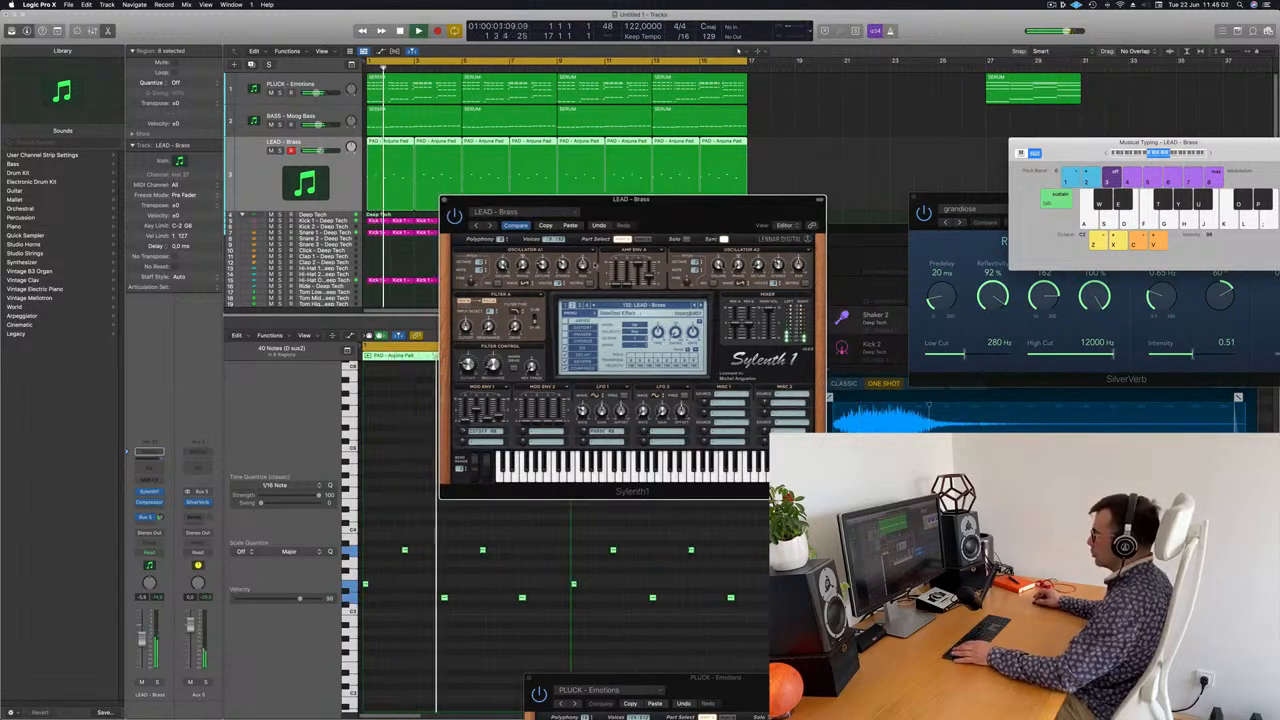
mouse_move(600, 201)
mouse_down()
mouse_move(555, 200)
mouse_move(604, 187)
mouse_up()
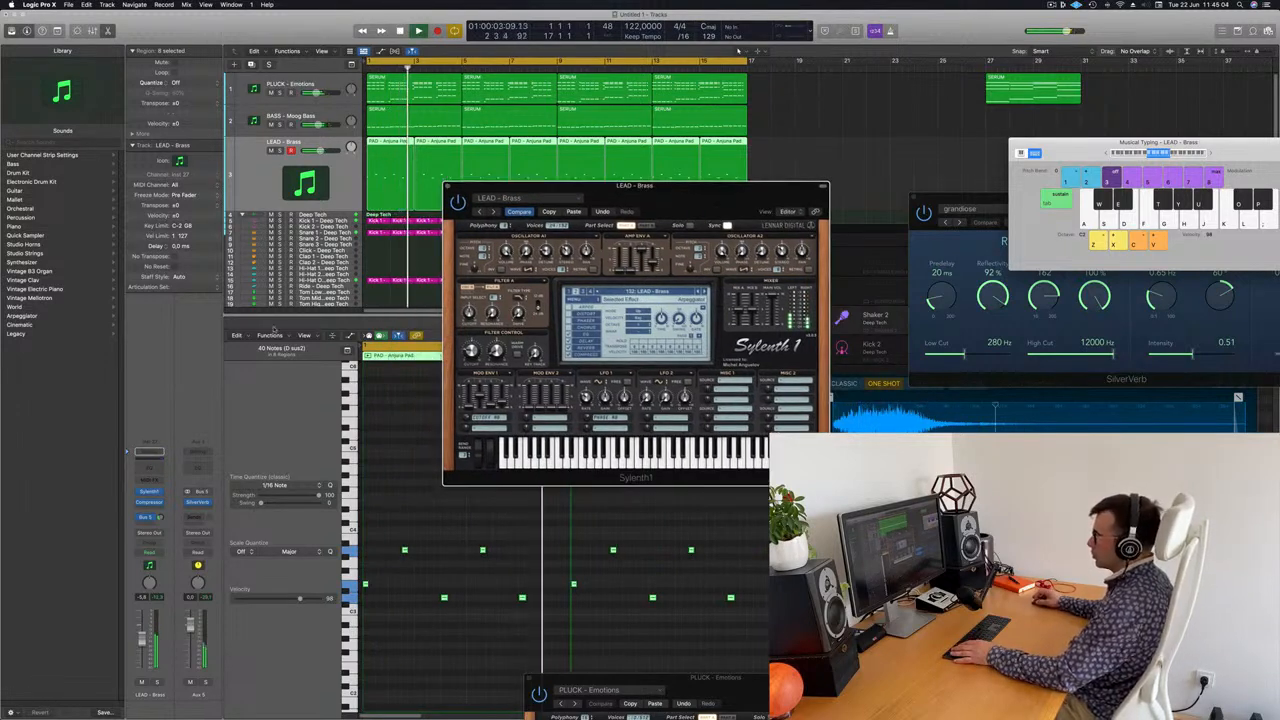
click(155, 521)
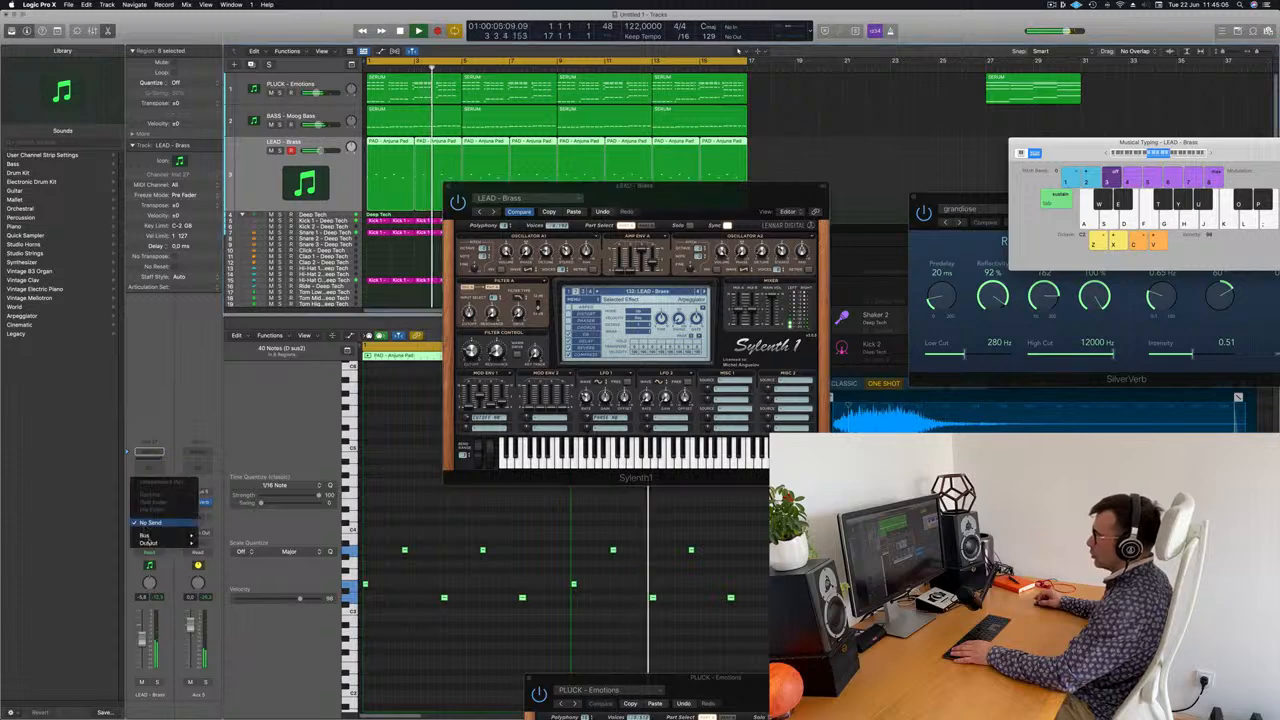
mouse_move(150, 536)
click(255, 449)
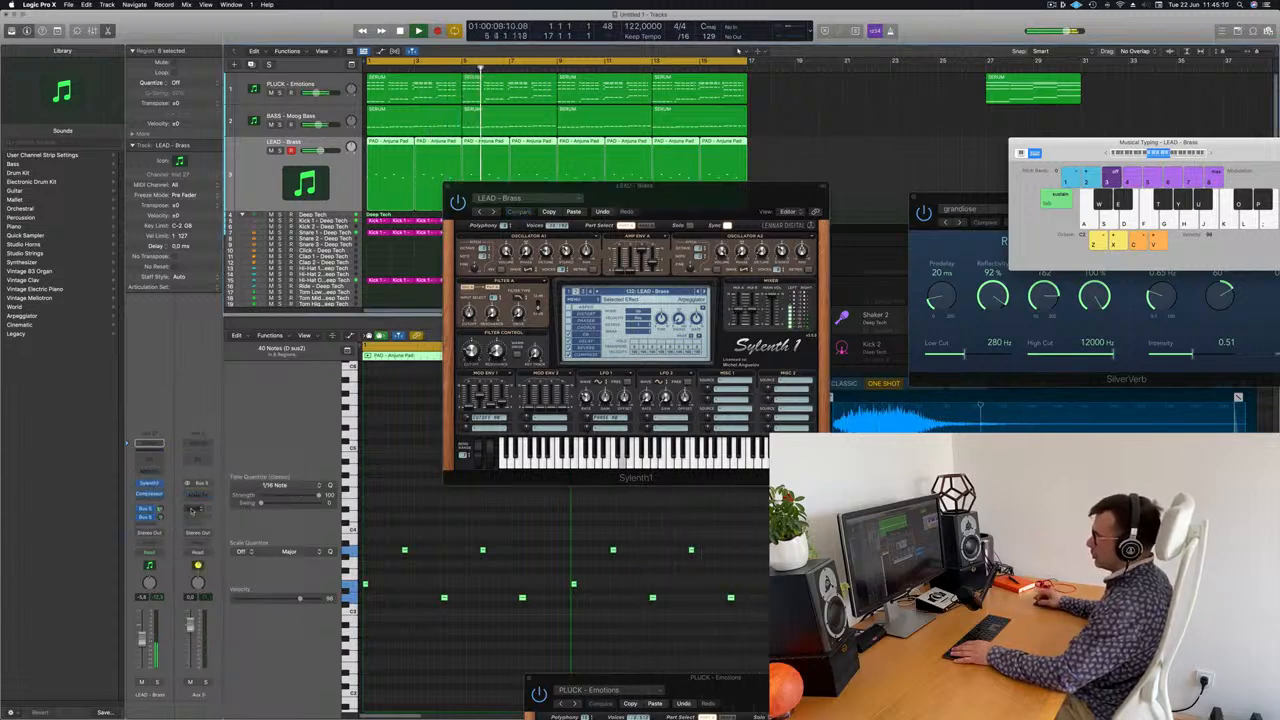
click(190, 509)
mouse_move(193, 521)
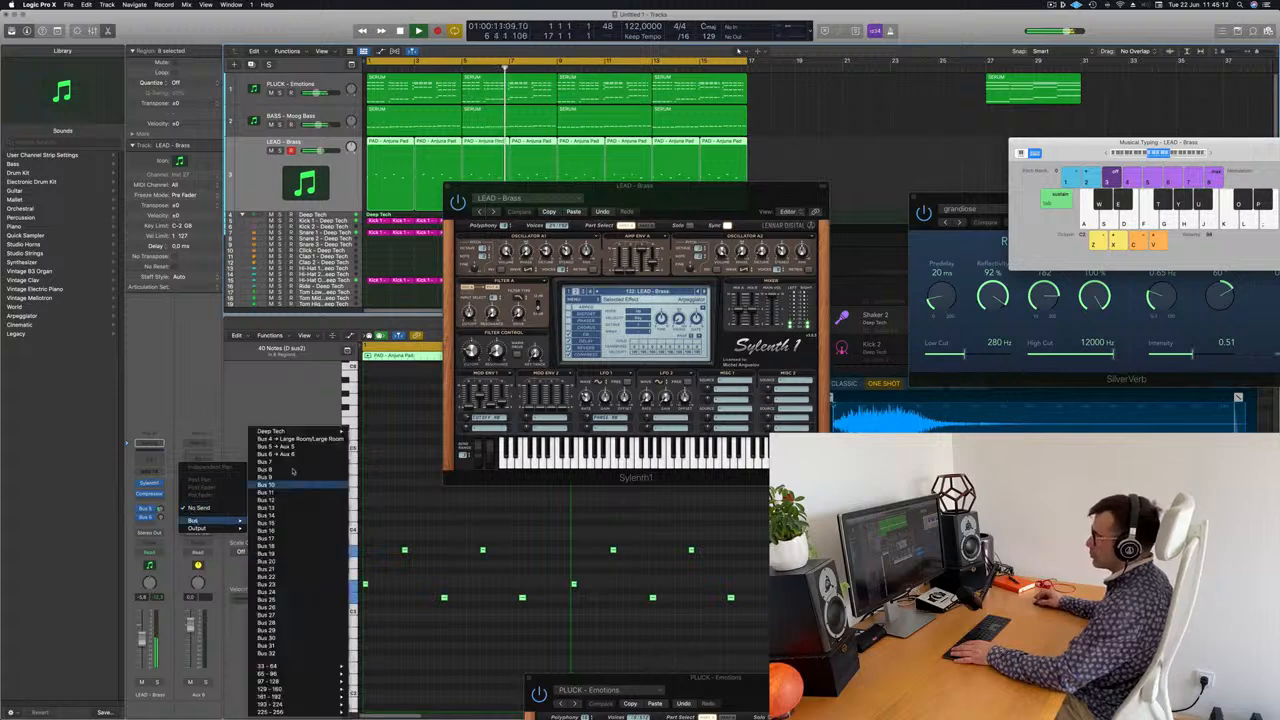
click(212, 407)
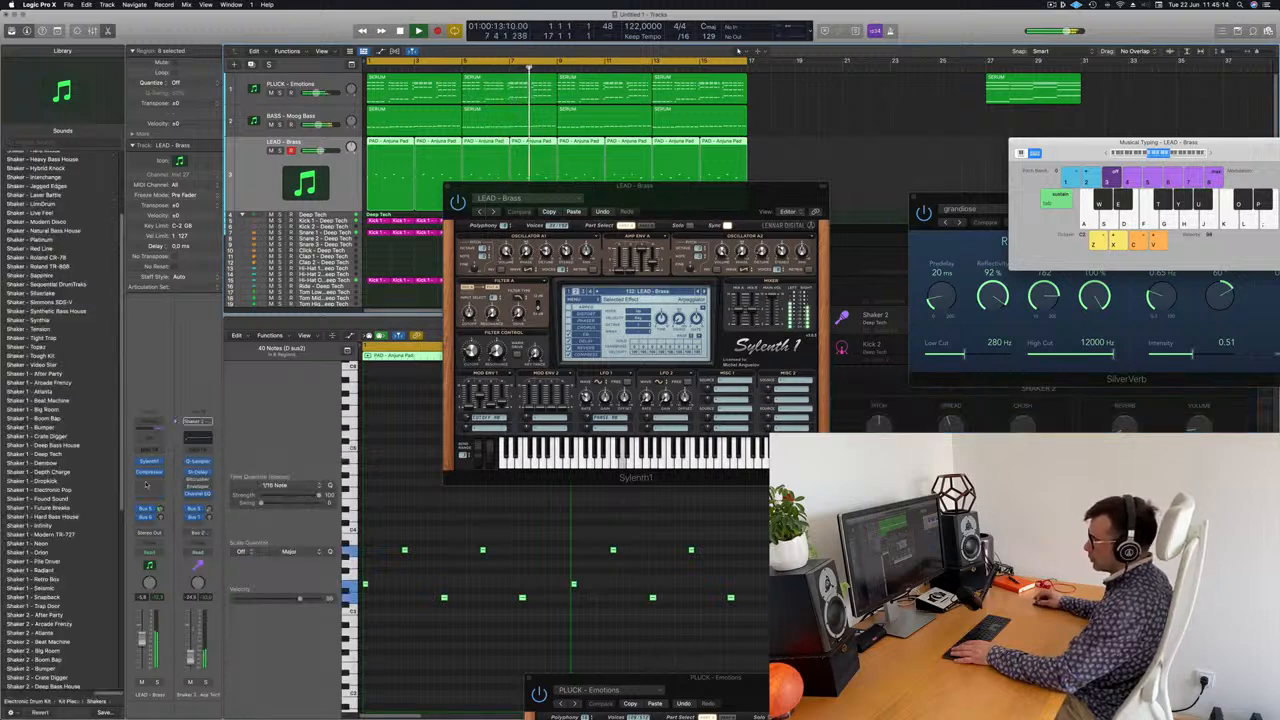
Bring up the Aux 6 channel from the lead's Bus 6 send and insert a stereo Stereo Delay on it
click(149, 517)
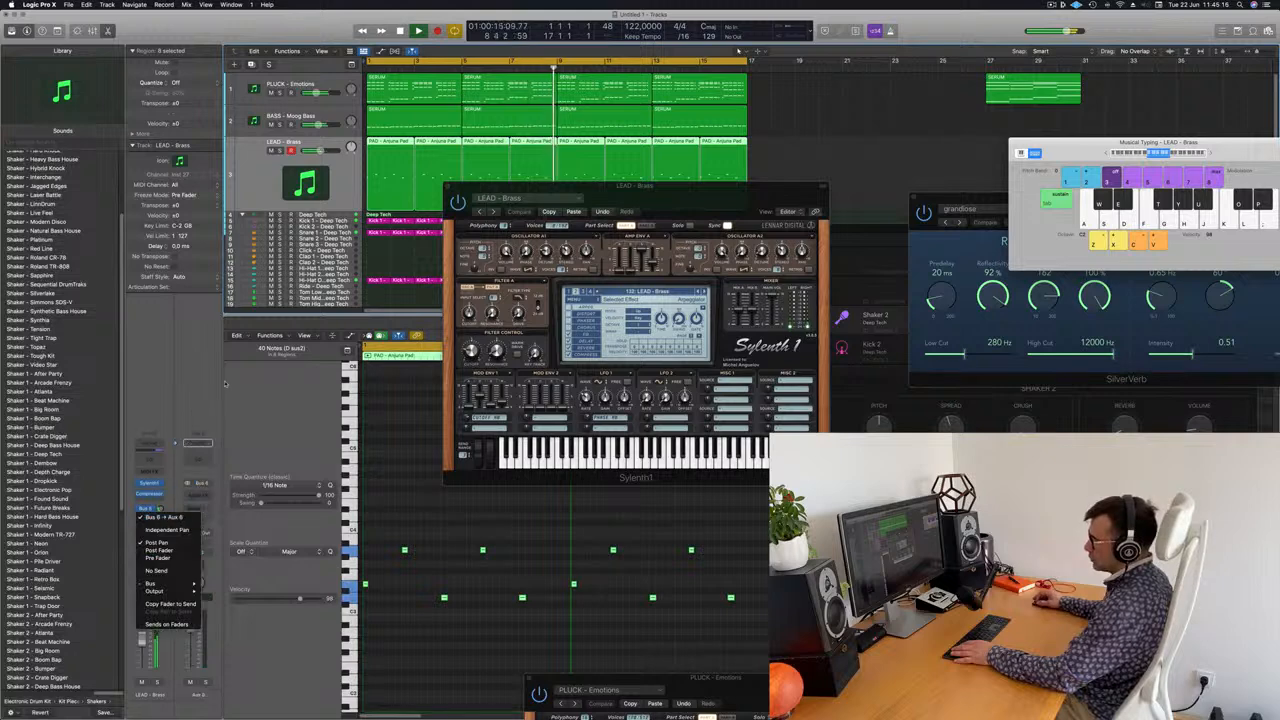
click(150, 518)
click(204, 493)
mouse_move(229, 582)
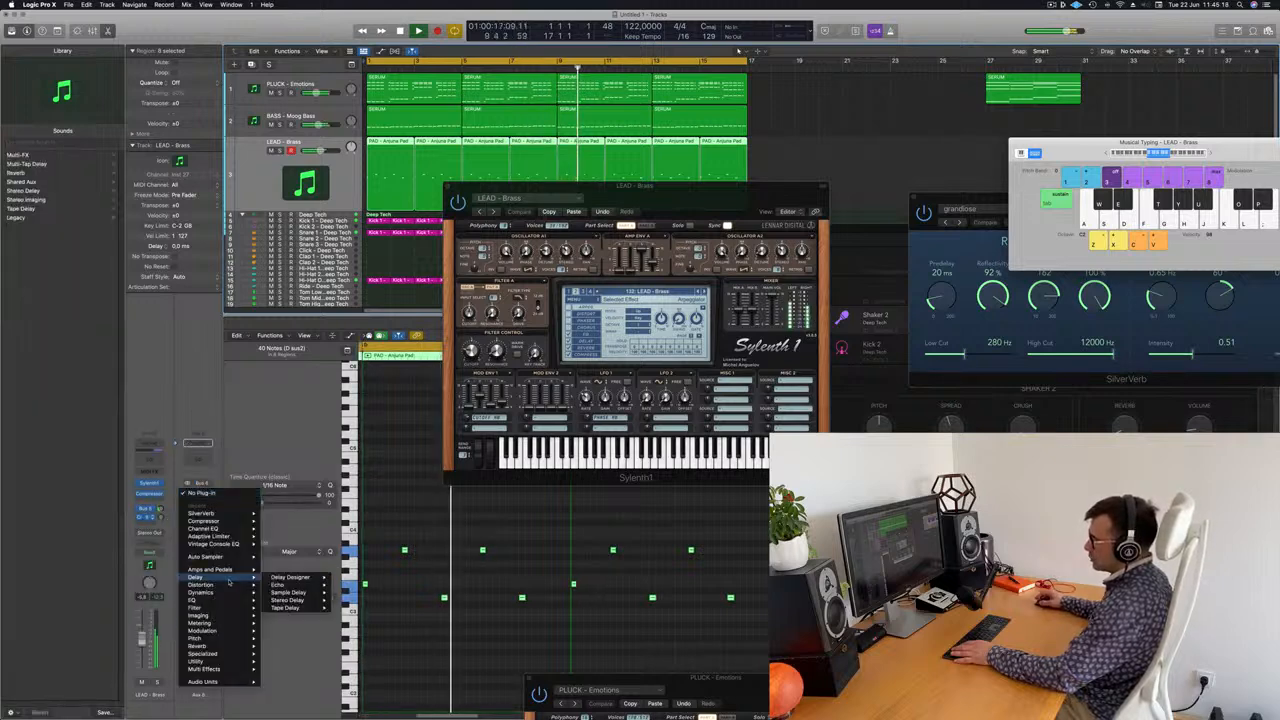
mouse_move(309, 600)
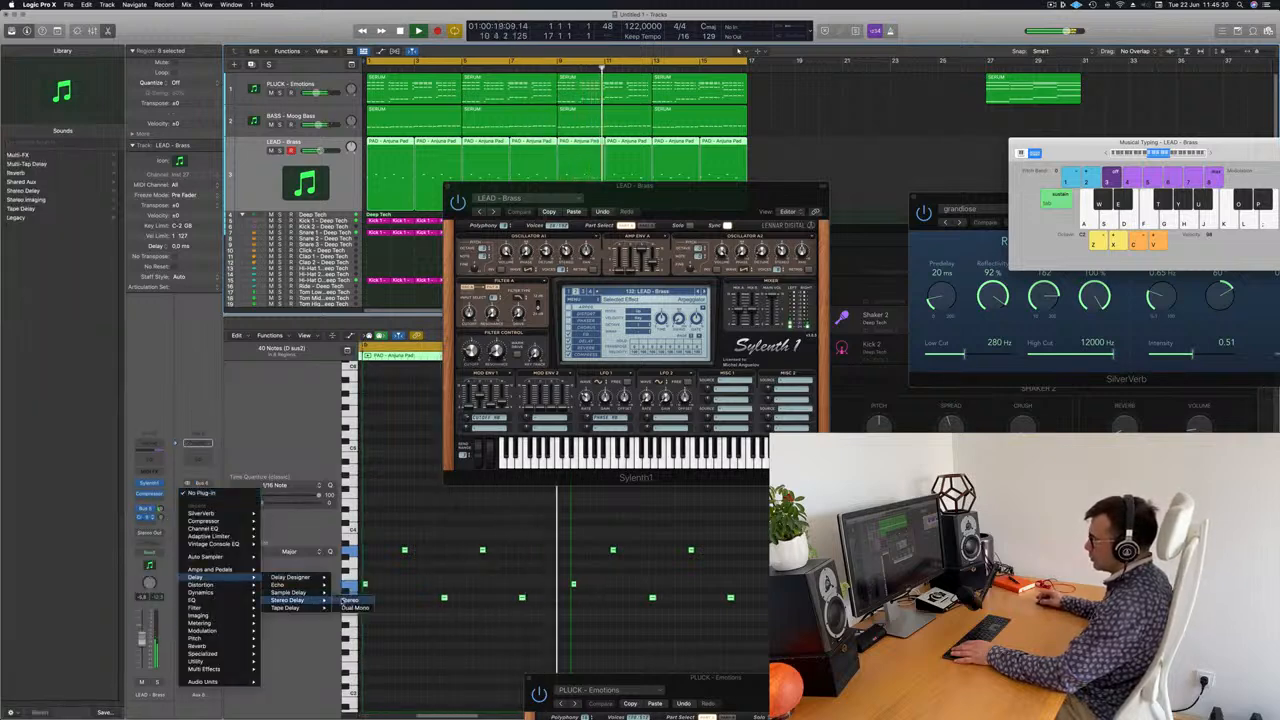
click(352, 600)
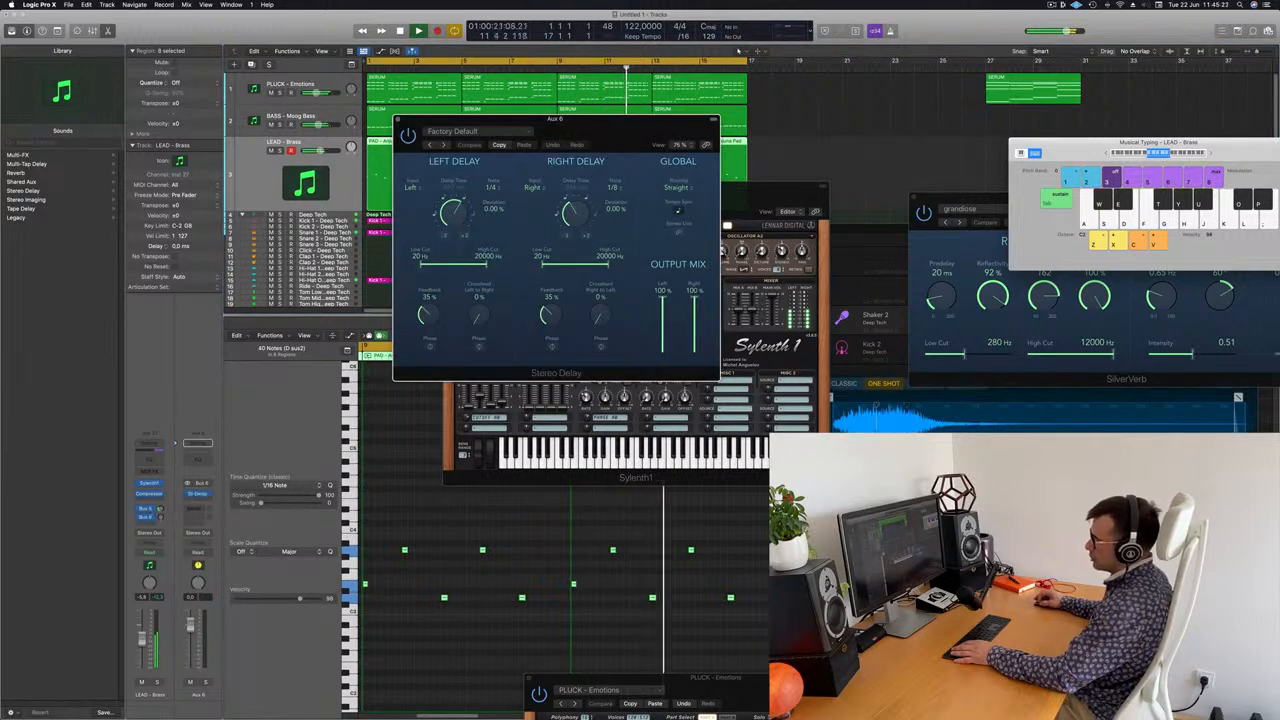
Raise the lead's Bus 6 delay send level and clear the Stereo Delay and Sylenth1 windows away
drag(160, 517, 160, 503)
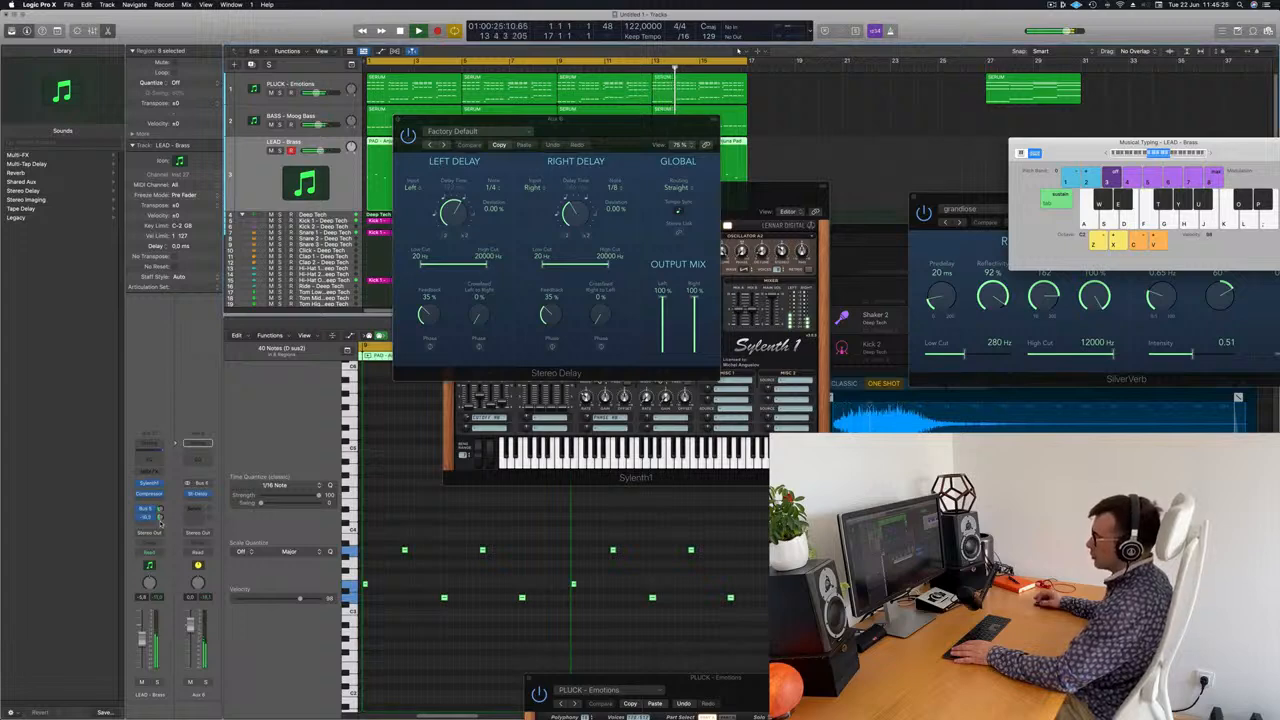
drag(645, 137, 705, 171)
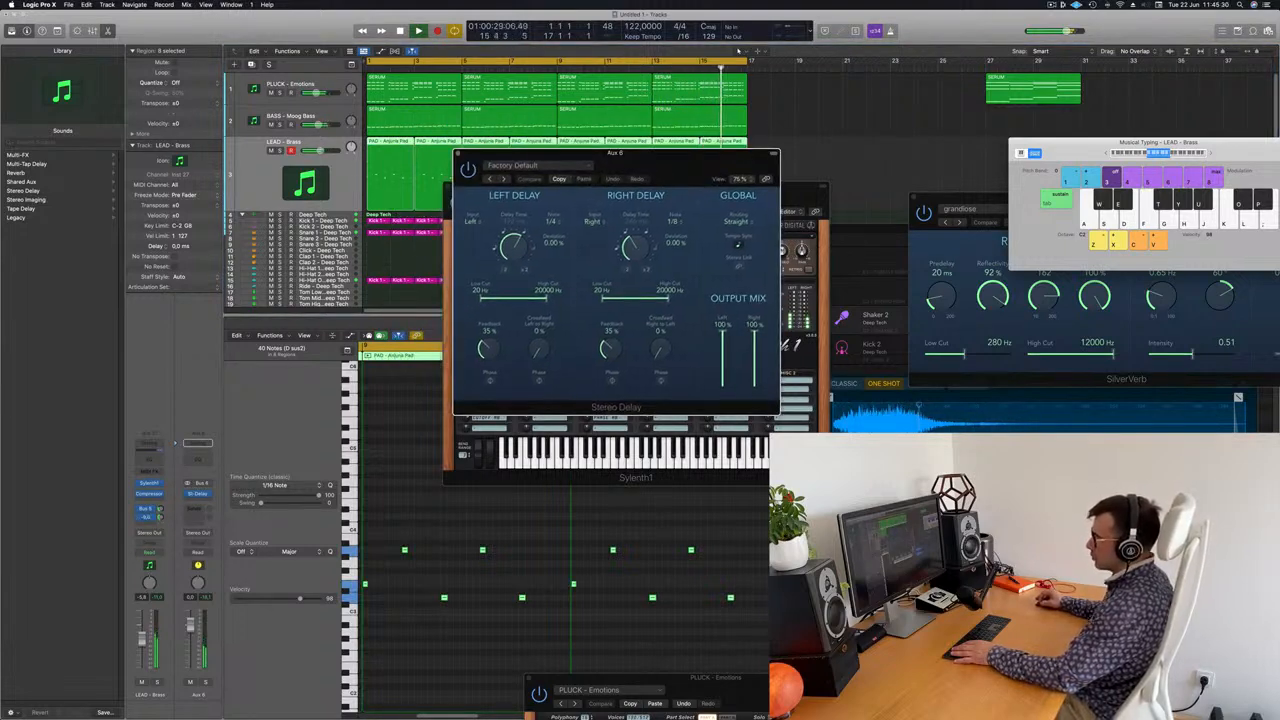
click(158, 514)
drag(519, 153, 350, 228)
click(334, 175)
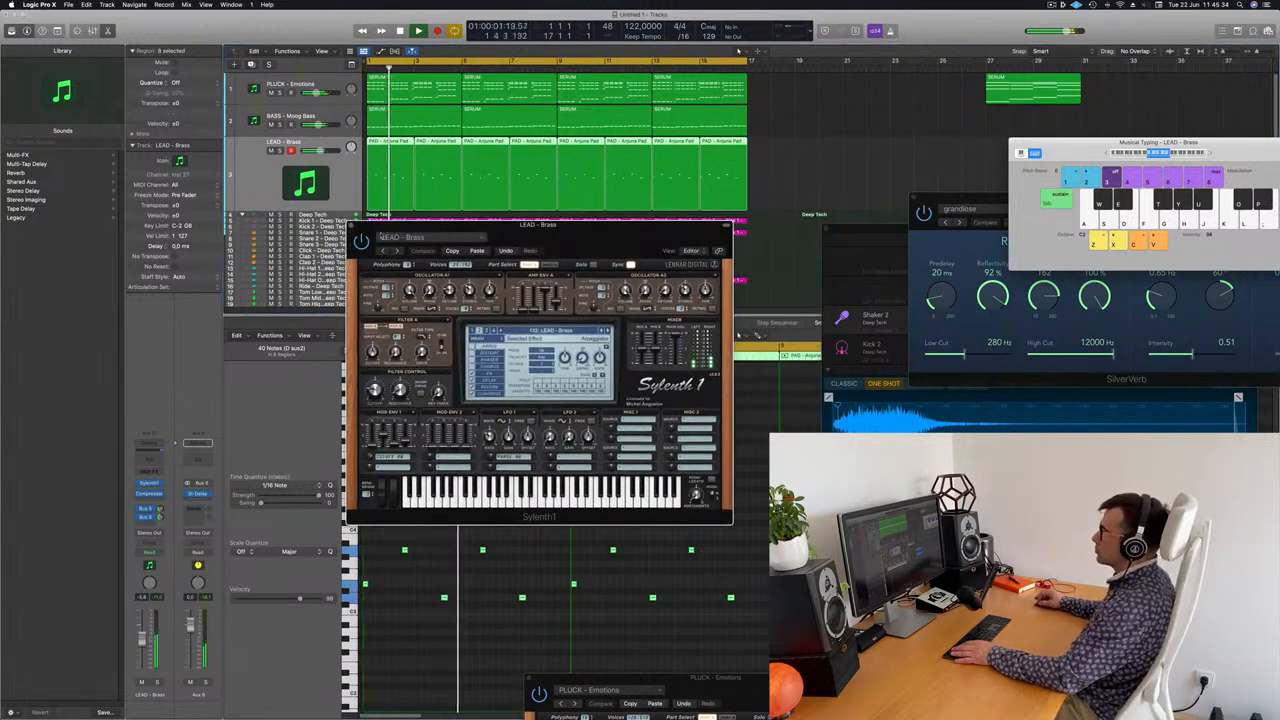
click(351, 226)
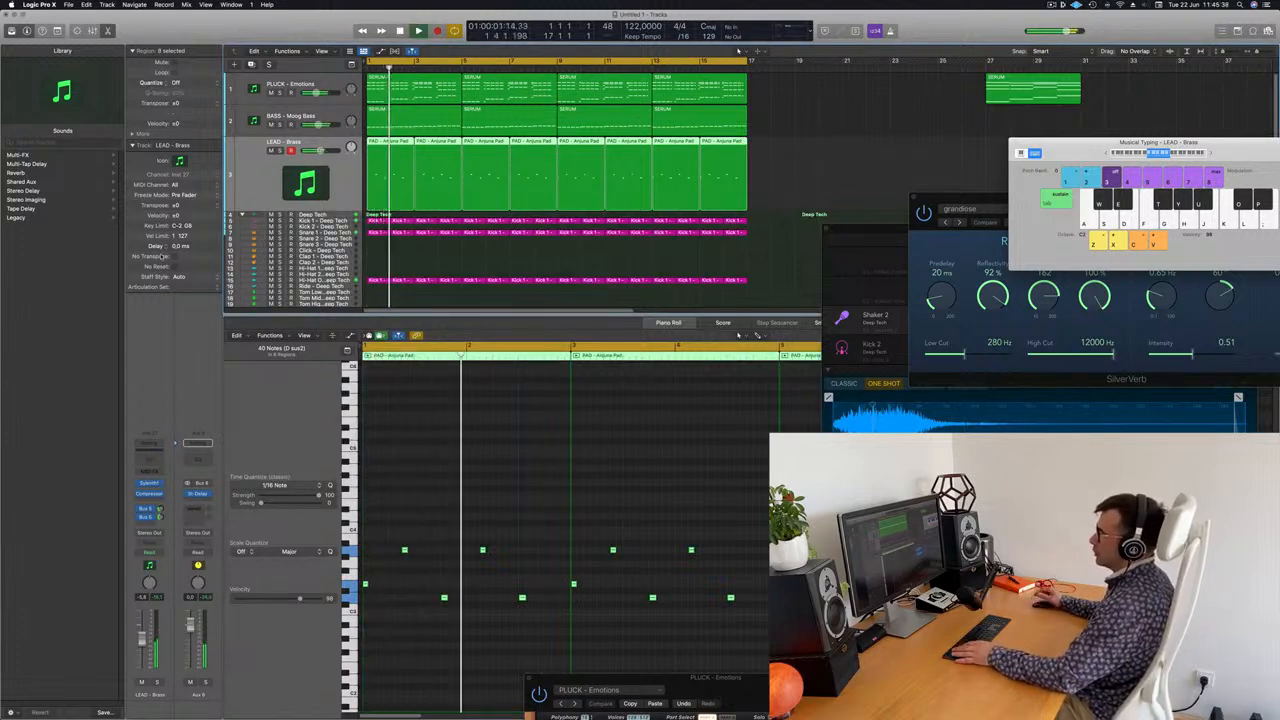
Duplicate the LEAD - Brass track and replace the copy's instrument with Alchemy
key(super+d)
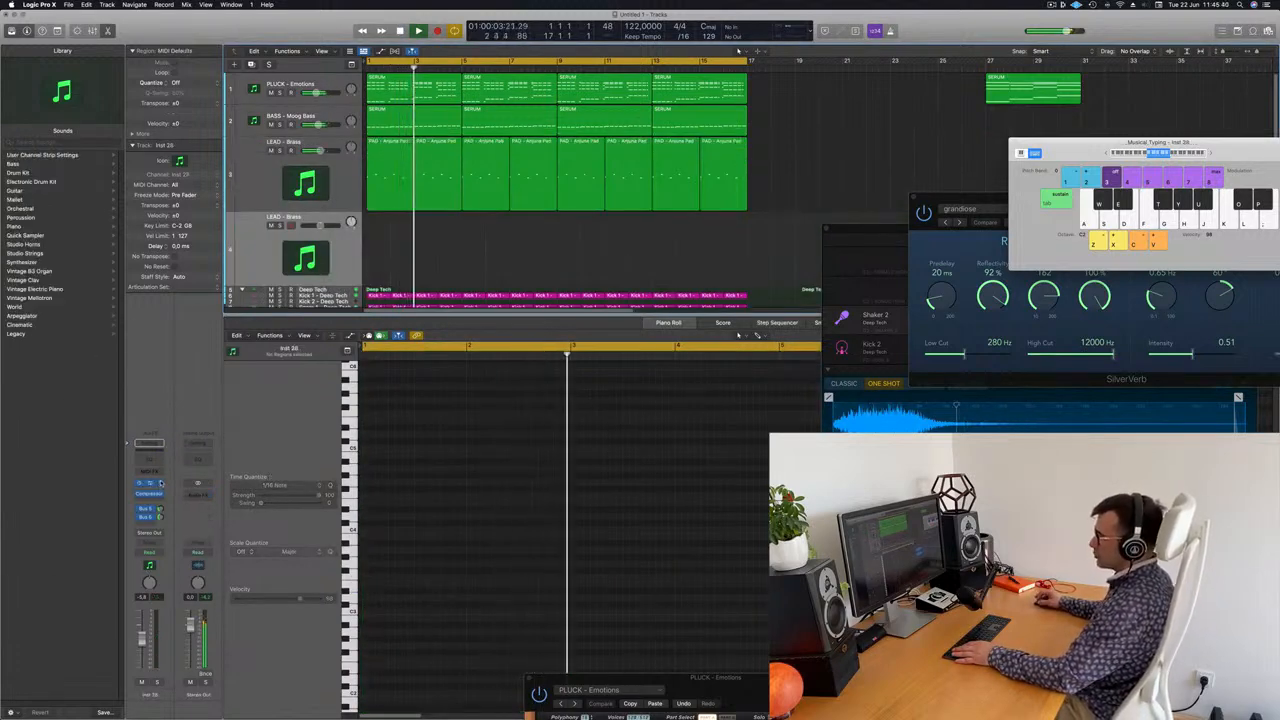
click(149, 443)
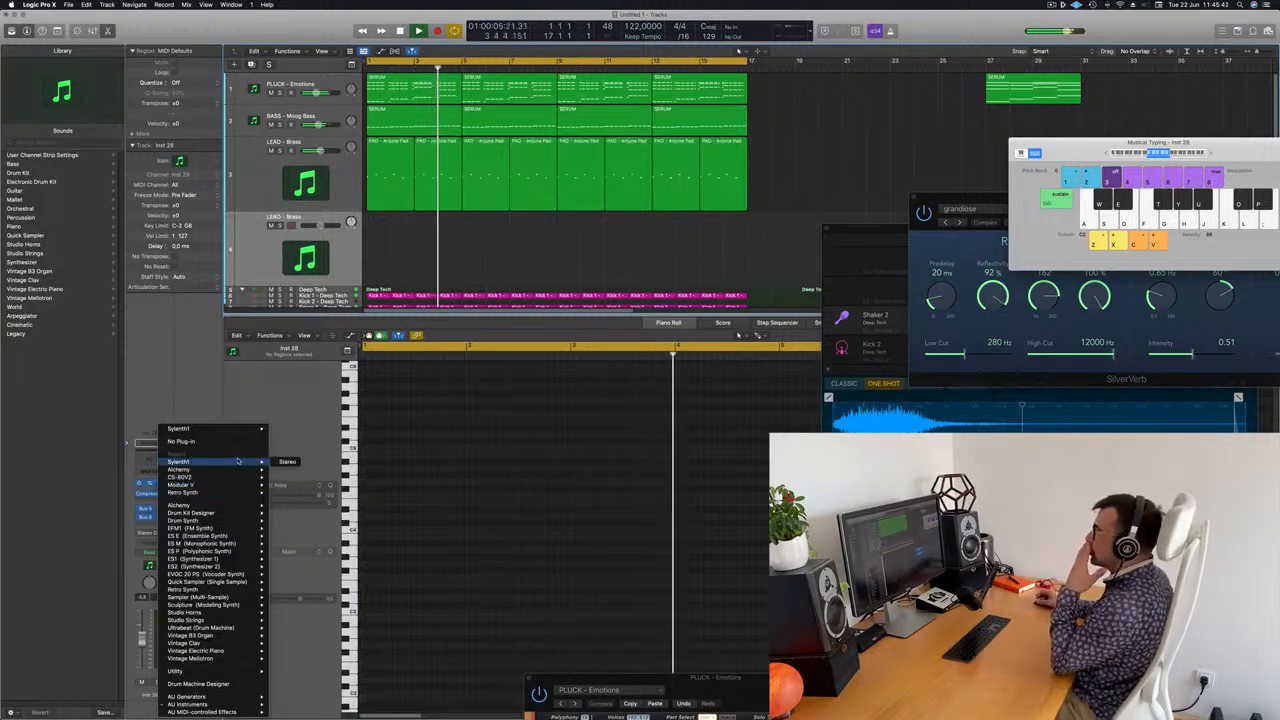
mouse_move(243, 470)
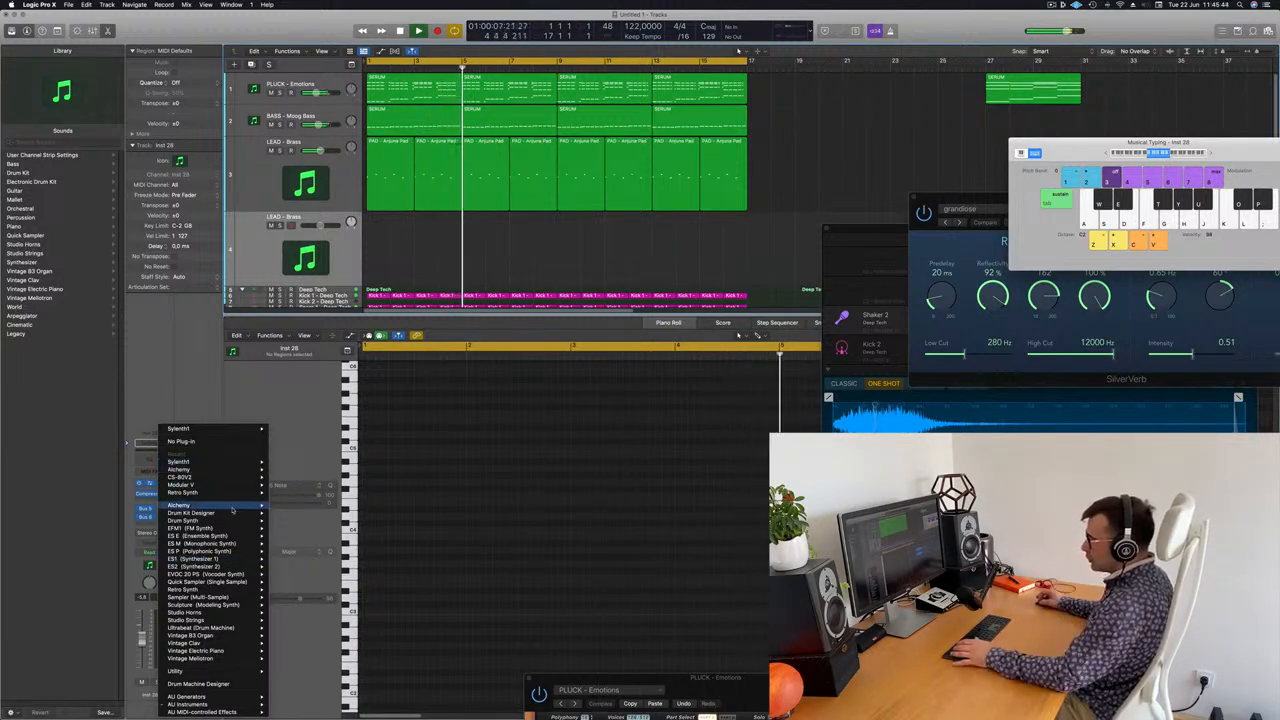
click(287, 505)
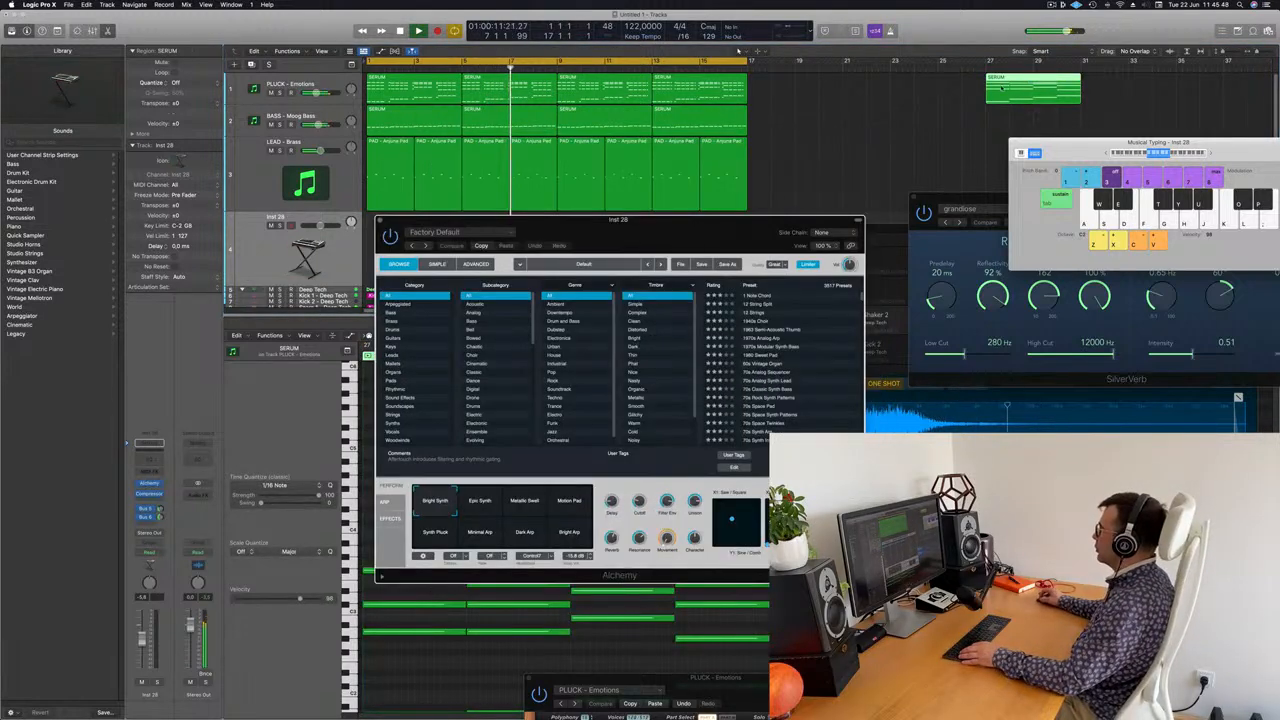
Move the SERUM chord region from bar 27 to bar 1 of the Alchemy track and shift the Alchemy window
drag(1035, 82, 290, 244)
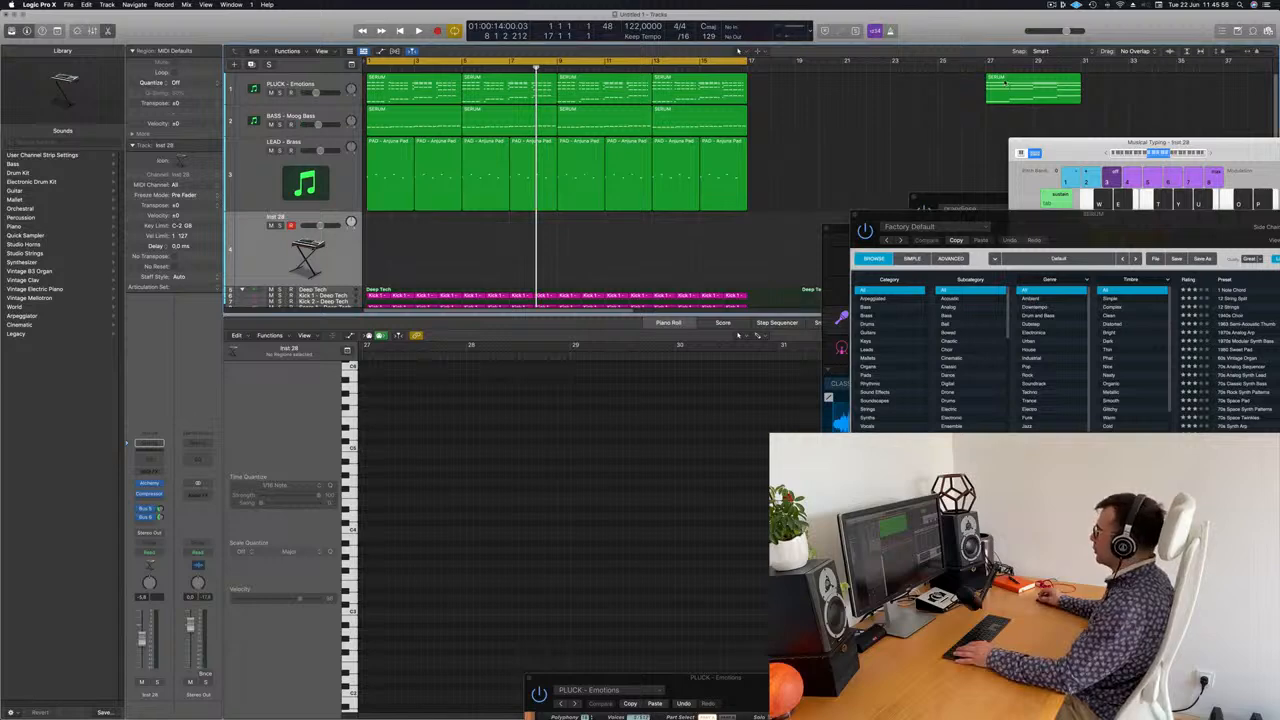
drag(1018, 90, 398, 262)
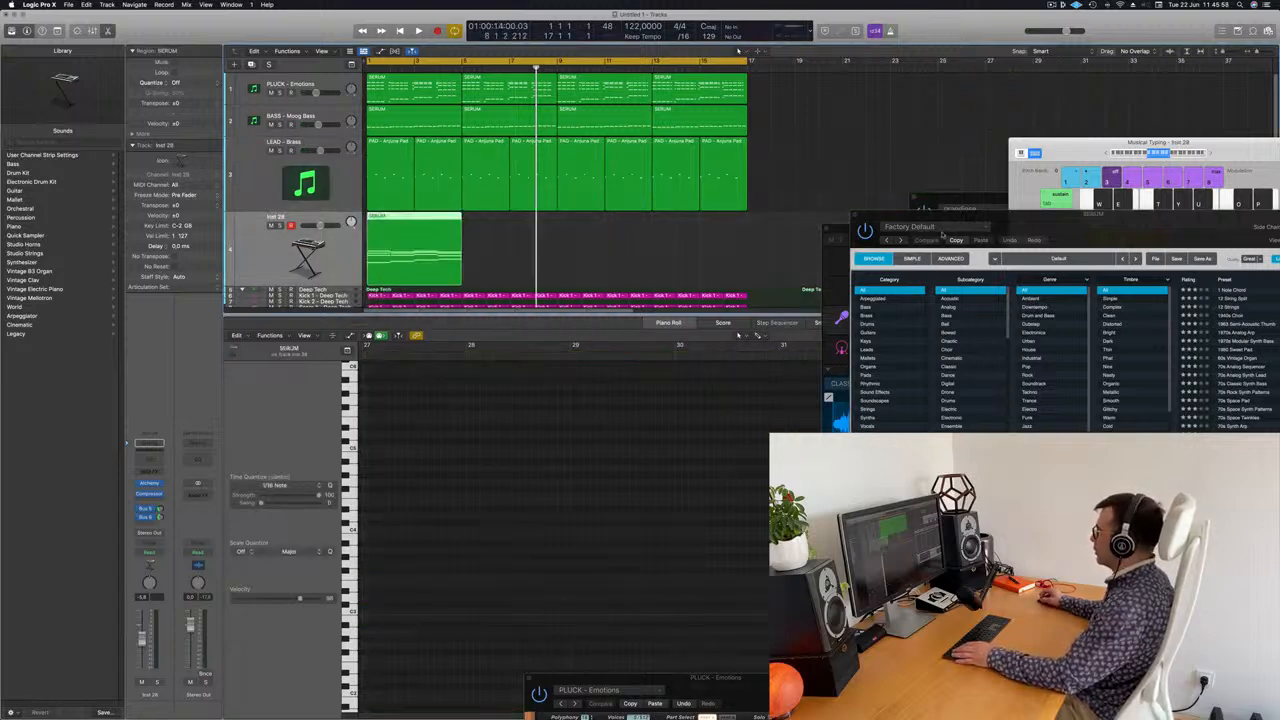
drag(1014, 217, 790, 45)
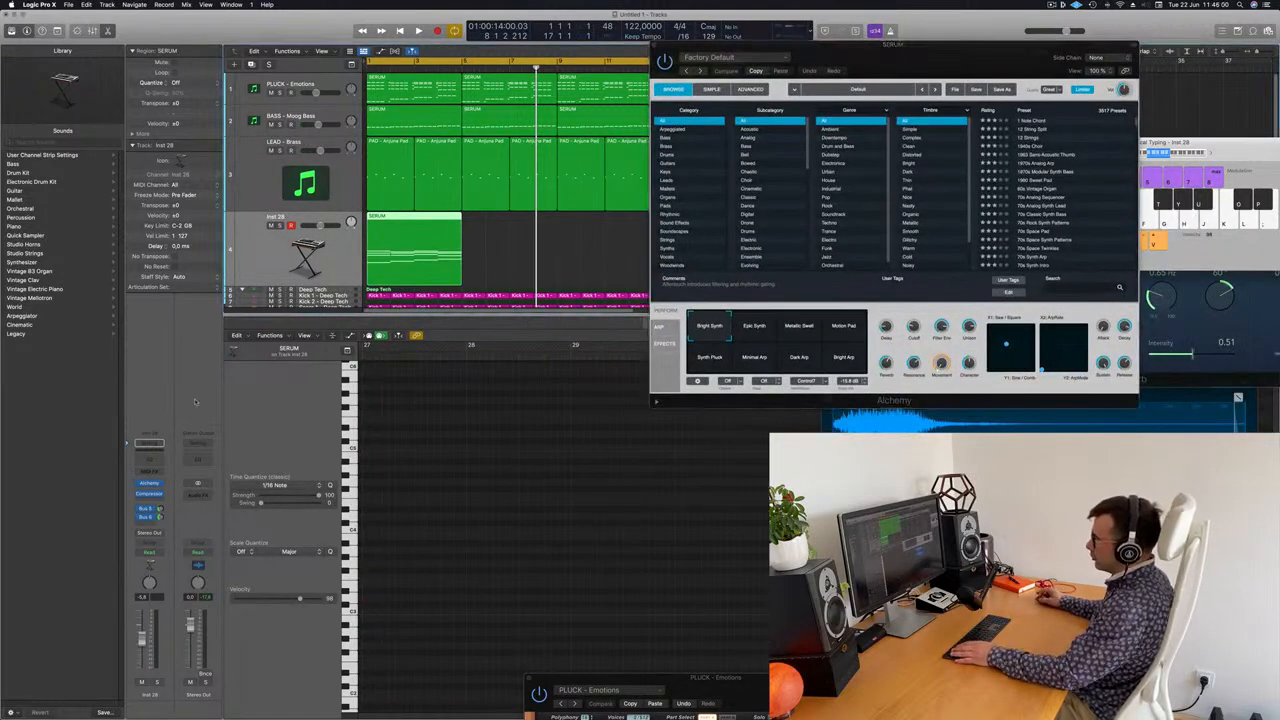
Lower the Alchemy track's volume, play the arrangement and load the Deeper Emotion preset from the Pads category
drag(142, 638, 142, 650)
key(space)
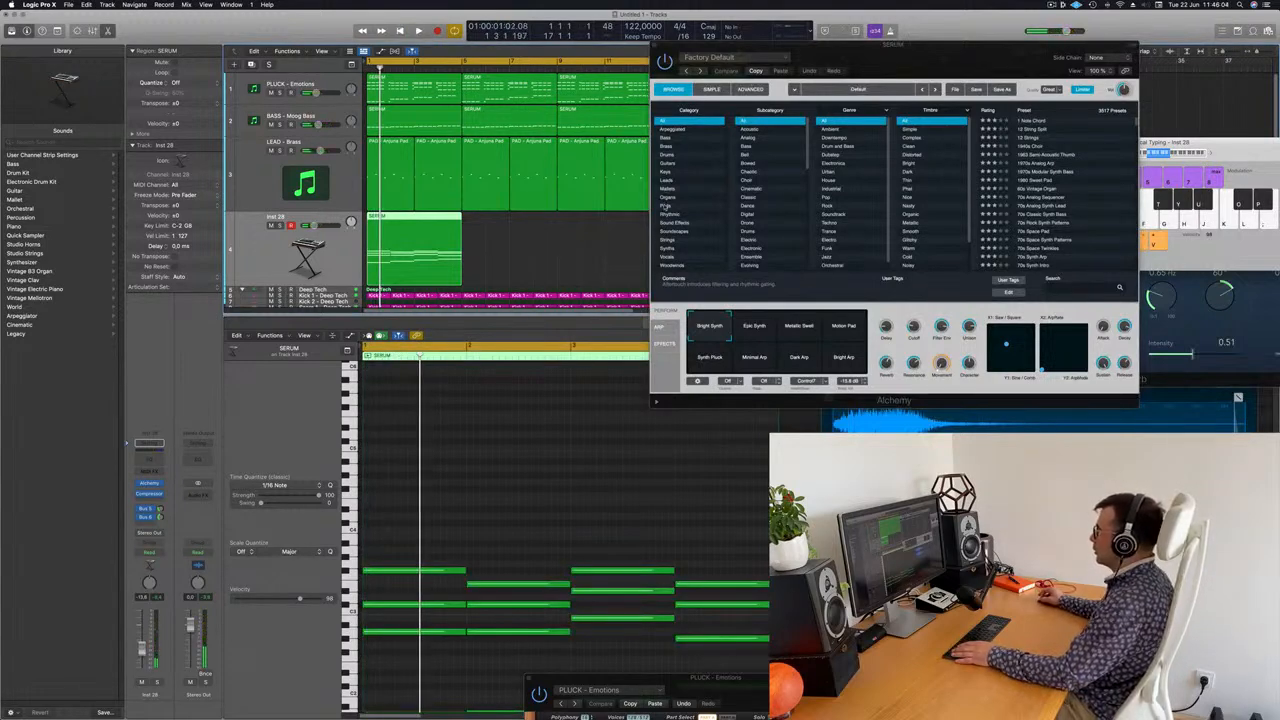
click(665, 205)
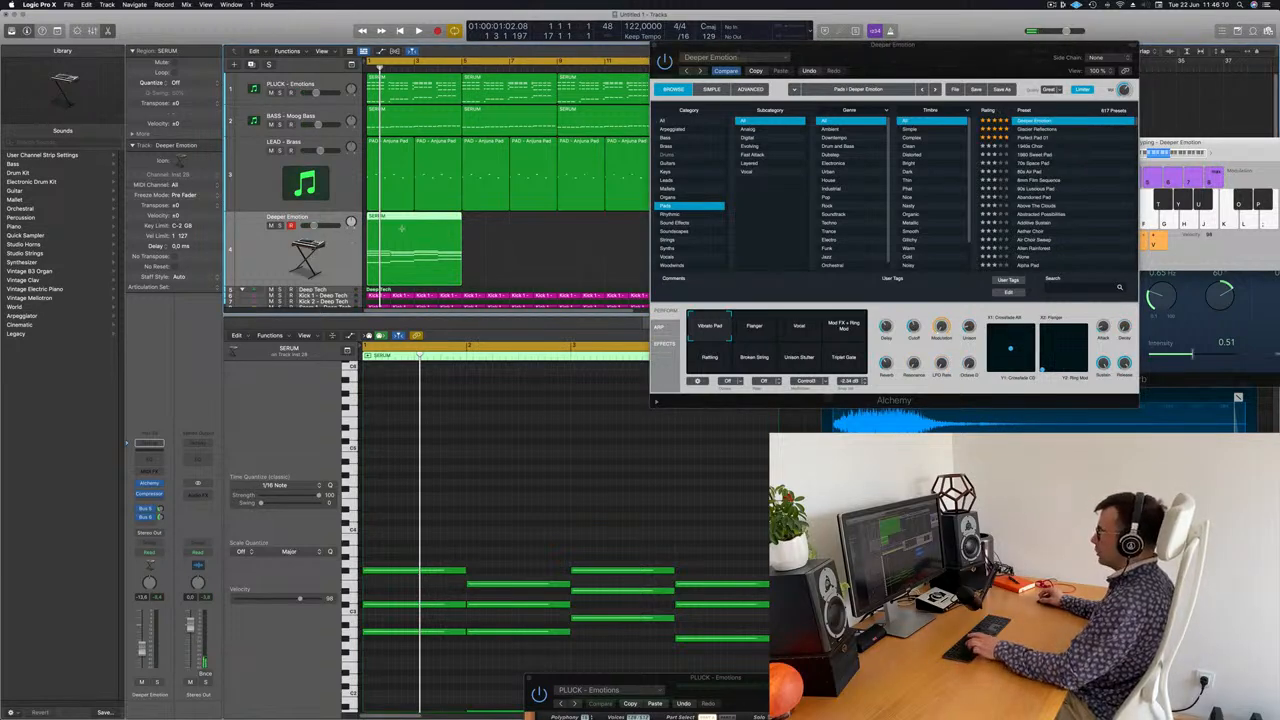
Repeat the chord region on the Deeper Emotion track to fill all 16 bars, select its regions and replay
key(super+r)
key(super+r)
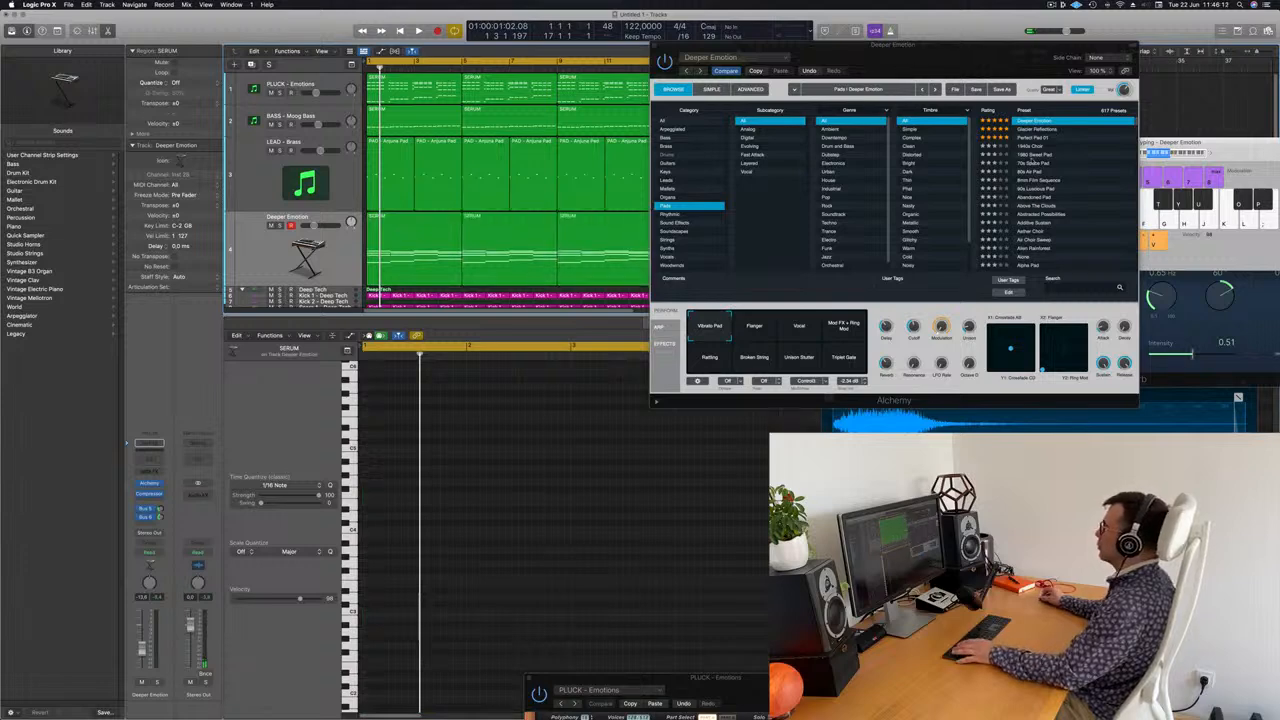
drag(911, 57, 982, 162)
click(253, 253)
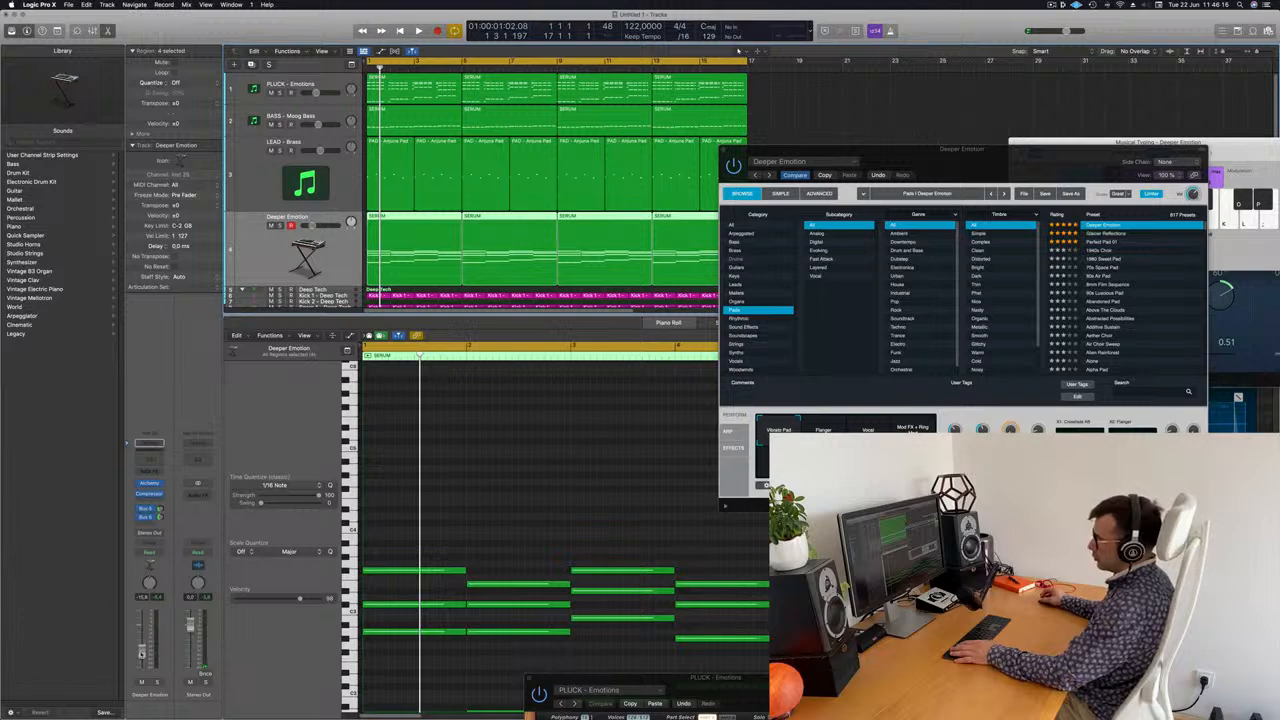
key(shift+space)
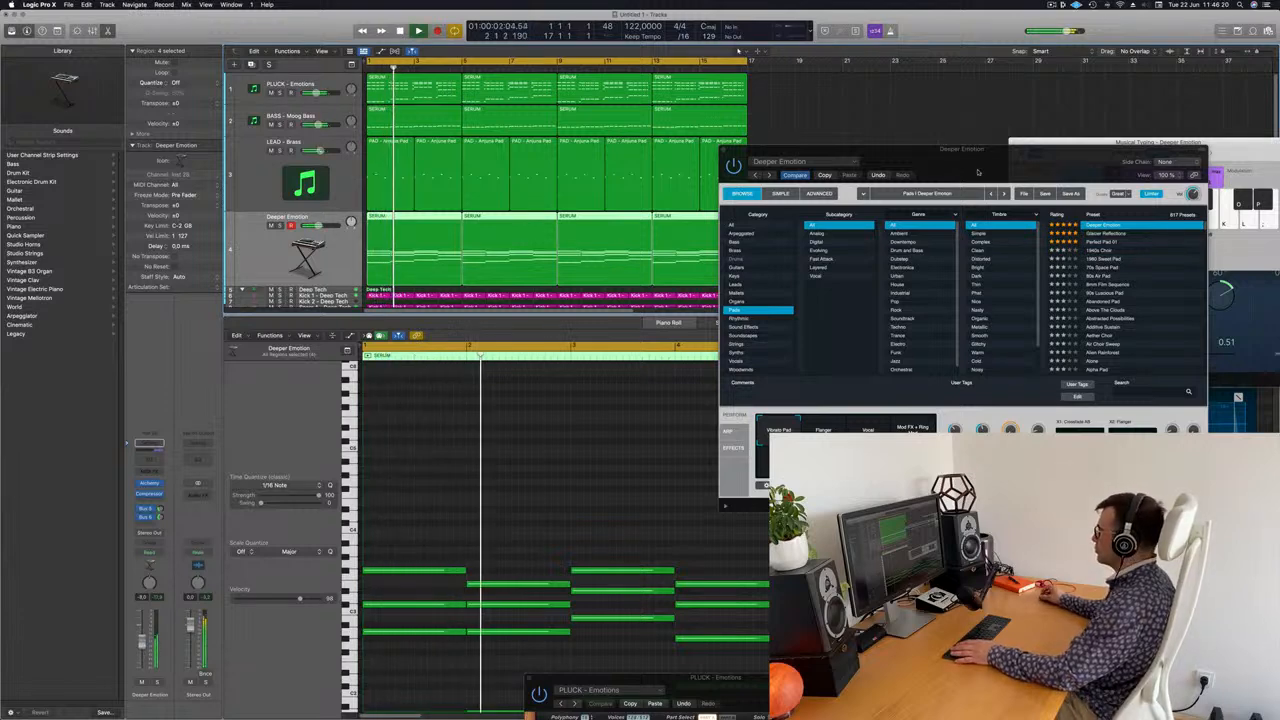
Audition Deeper Emotion's performance snapshots during playback, from Flanger and Vocal through Broken String and Unison Stutter to Triplet Gate
drag(985, 150, 741, 153)
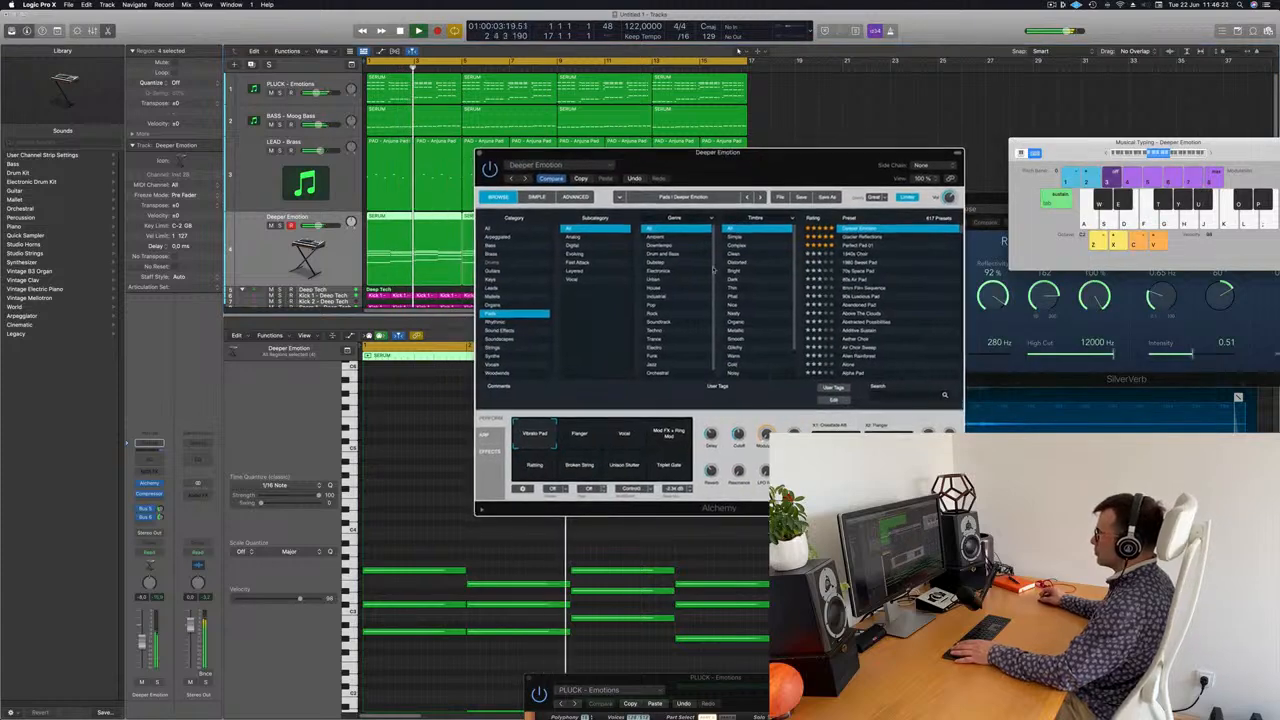
click(577, 441)
click(623, 441)
key(space)
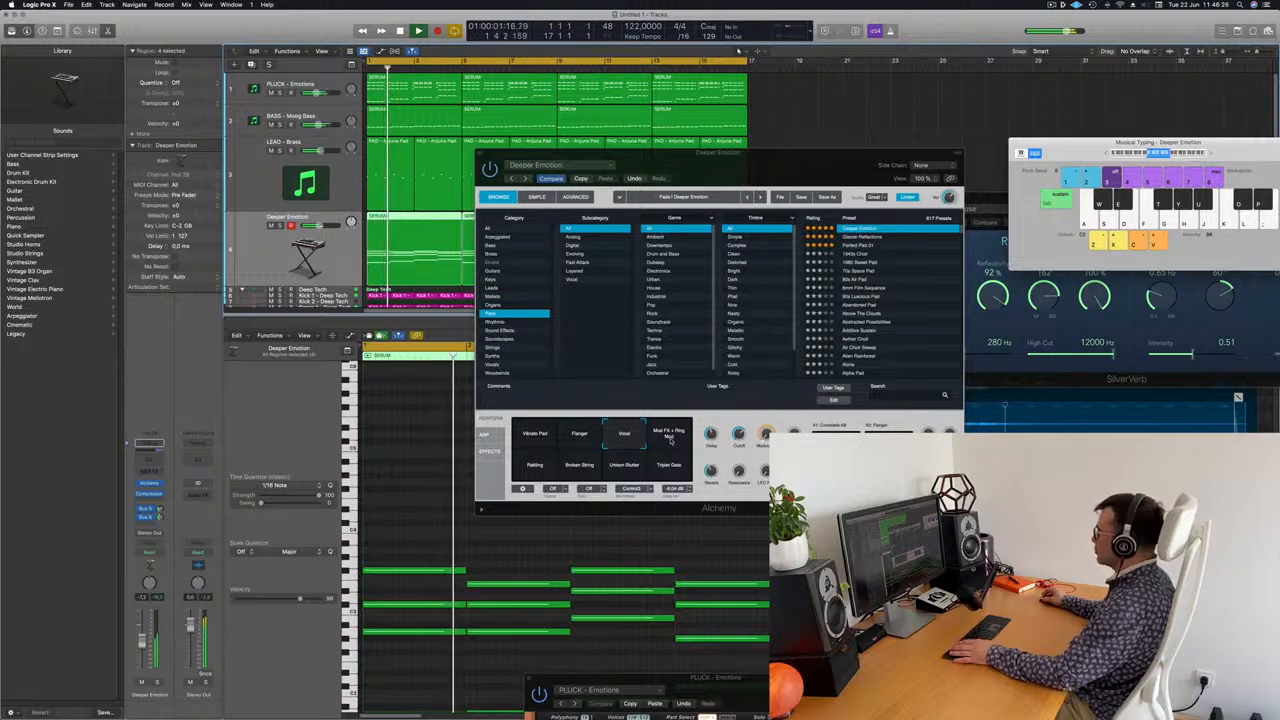
click(670, 443)
click(538, 465)
click(579, 465)
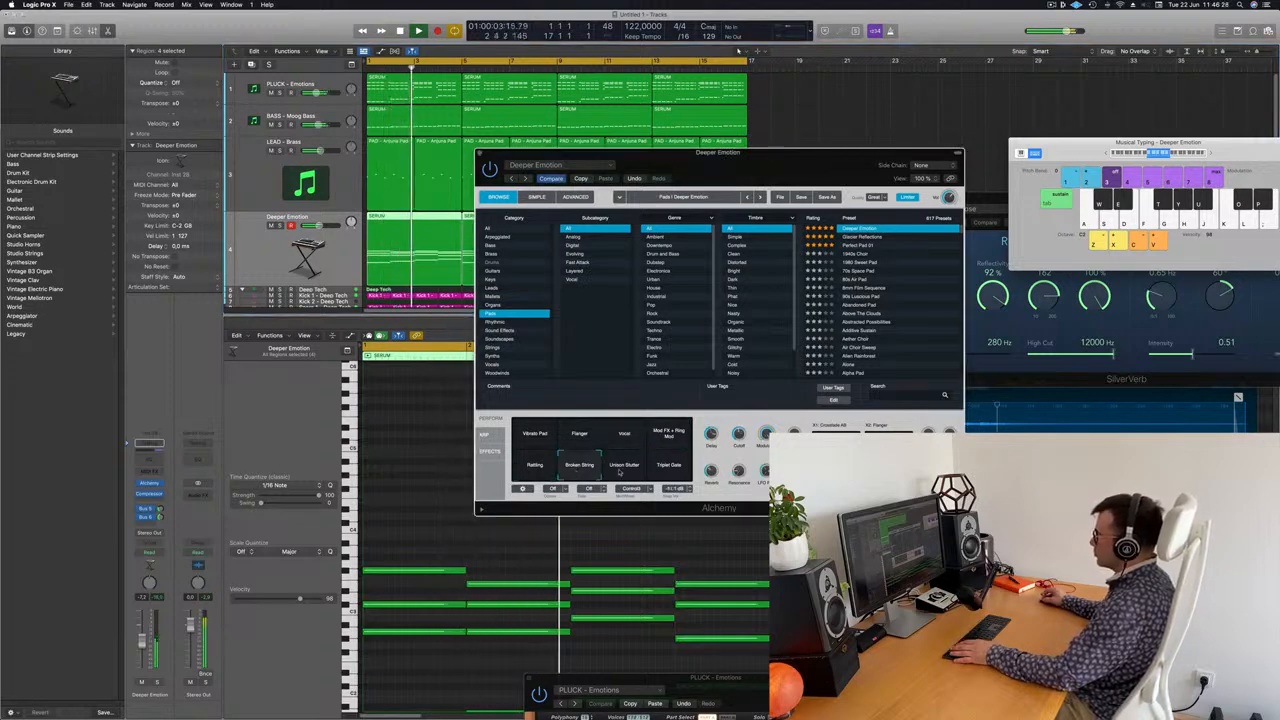
click(624, 465)
click(664, 467)
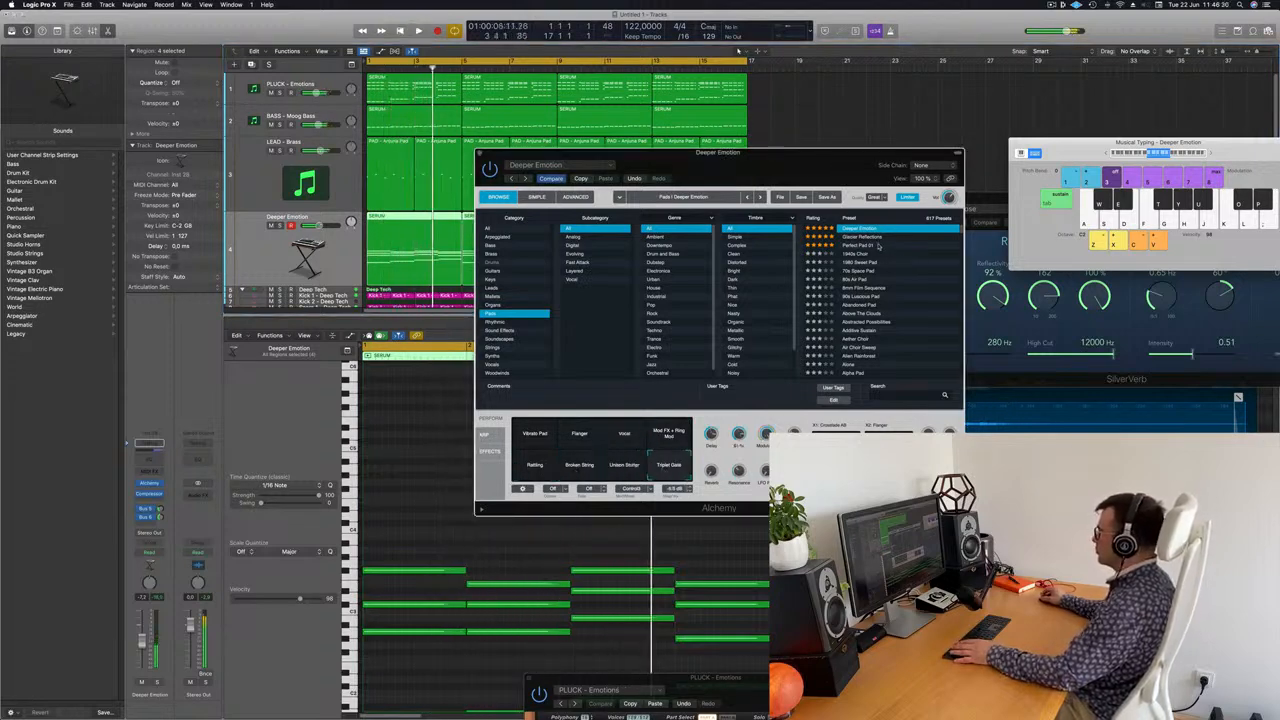
Load the Perfect Pad 01 preset in Alchemy, move its window aside and lower the track volume slightly
click(878, 245)
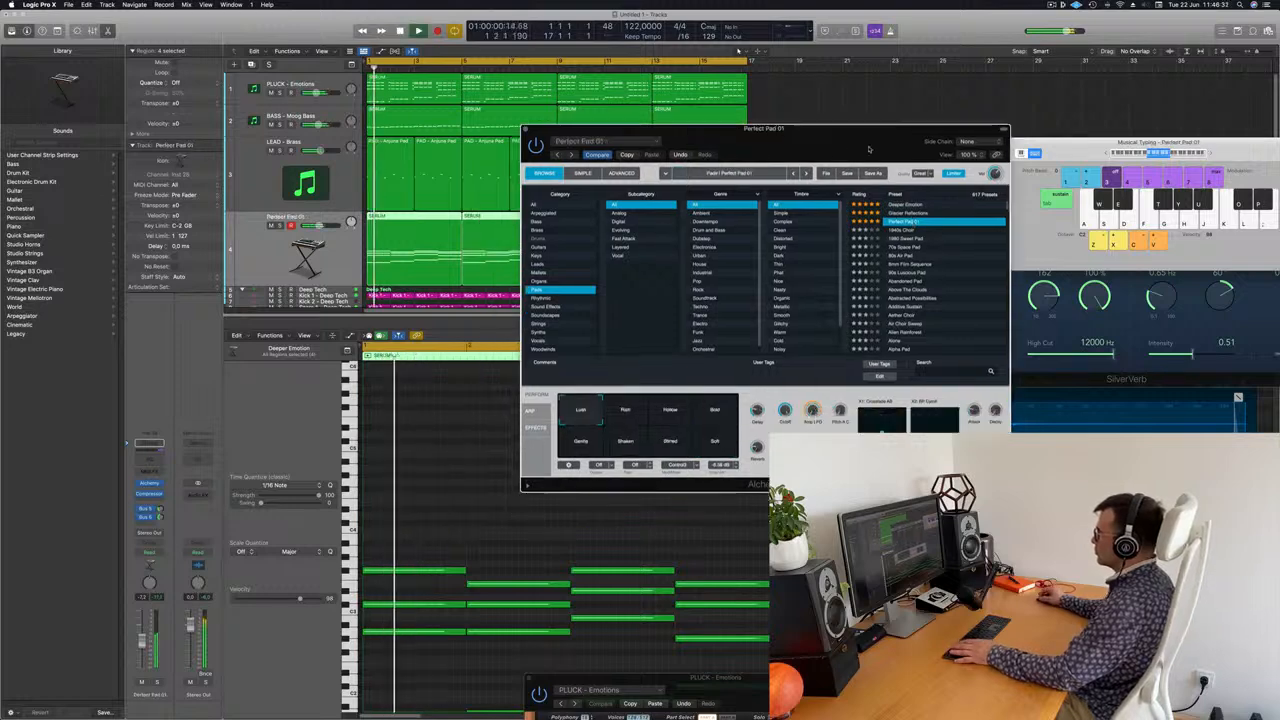
drag(869, 149, 899, 134)
drag(141, 643, 141, 651)
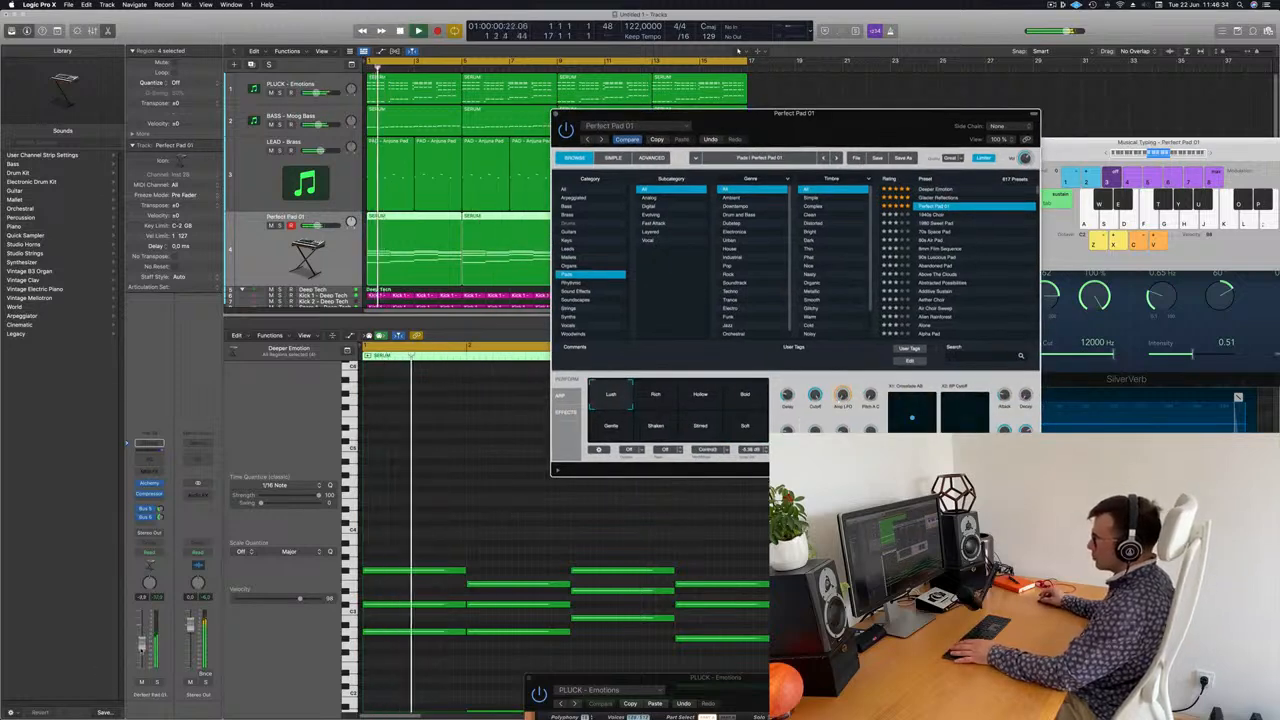
Insert a Channel EQ on the Perfect Pad 01 track and raise its low-cut frequency to just below 200 Hz
click(149, 443)
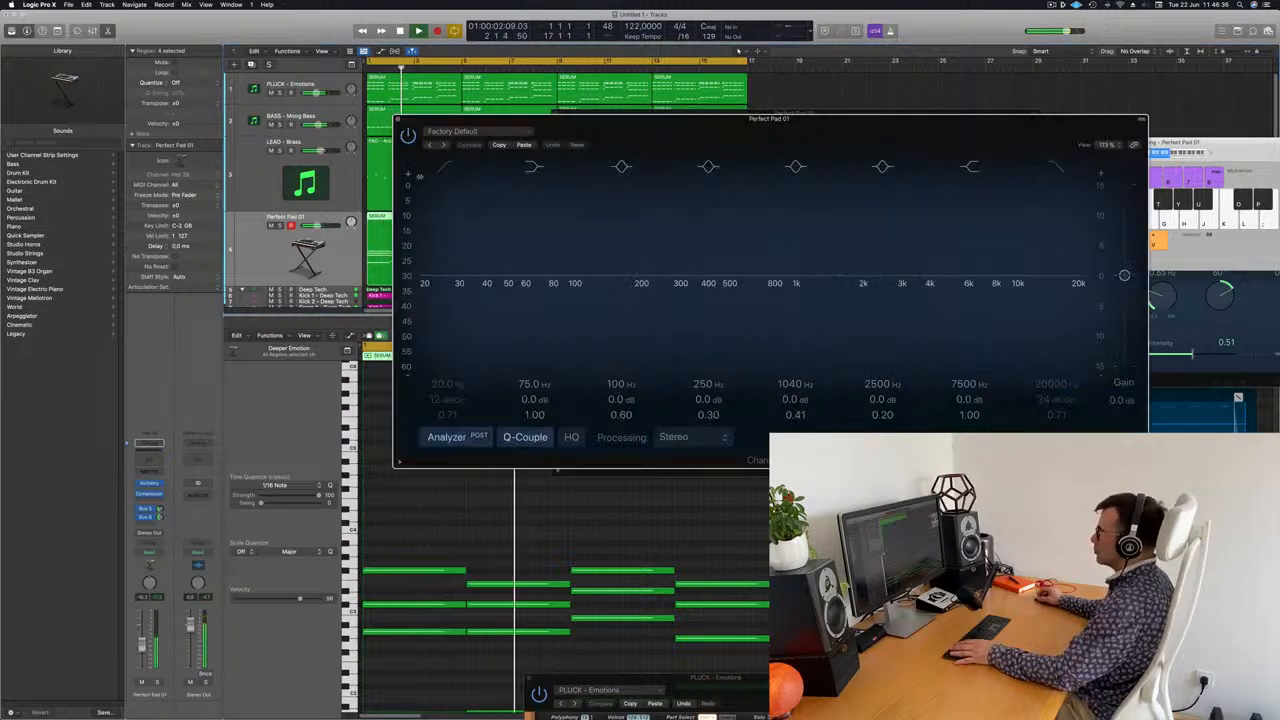
click(443, 167)
drag(449, 240, 622, 218)
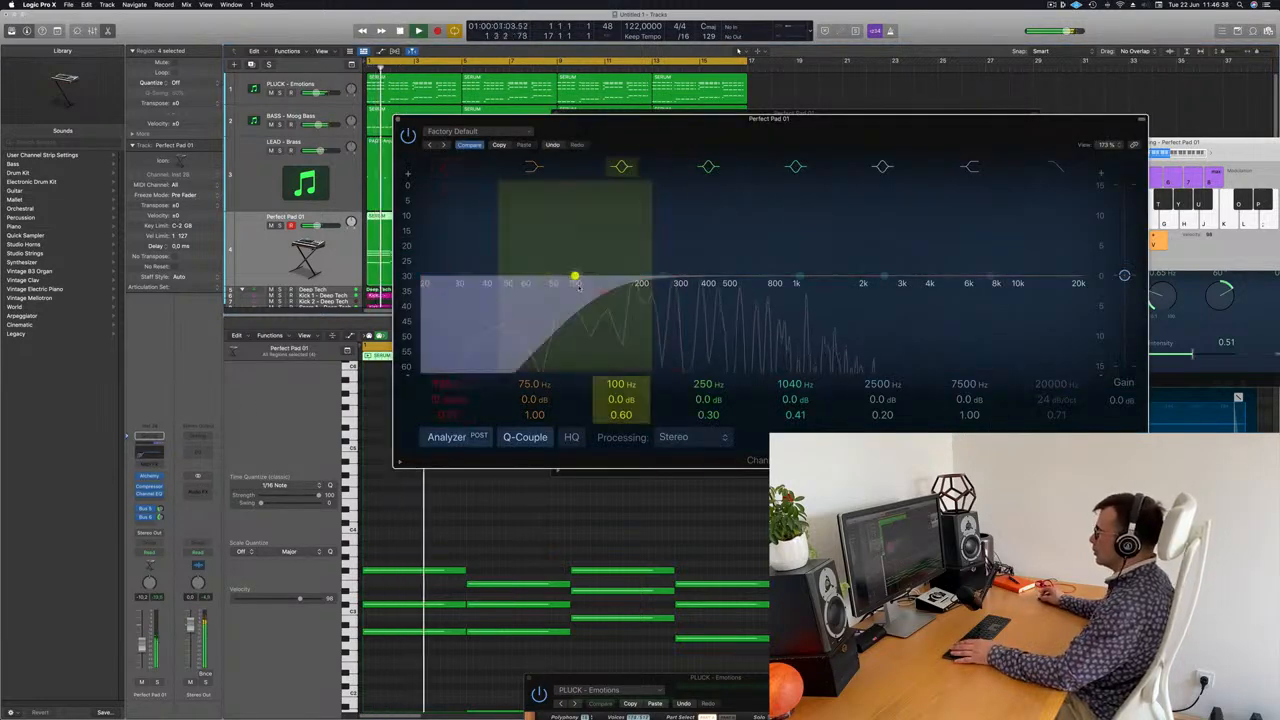
drag(578, 287, 633, 289)
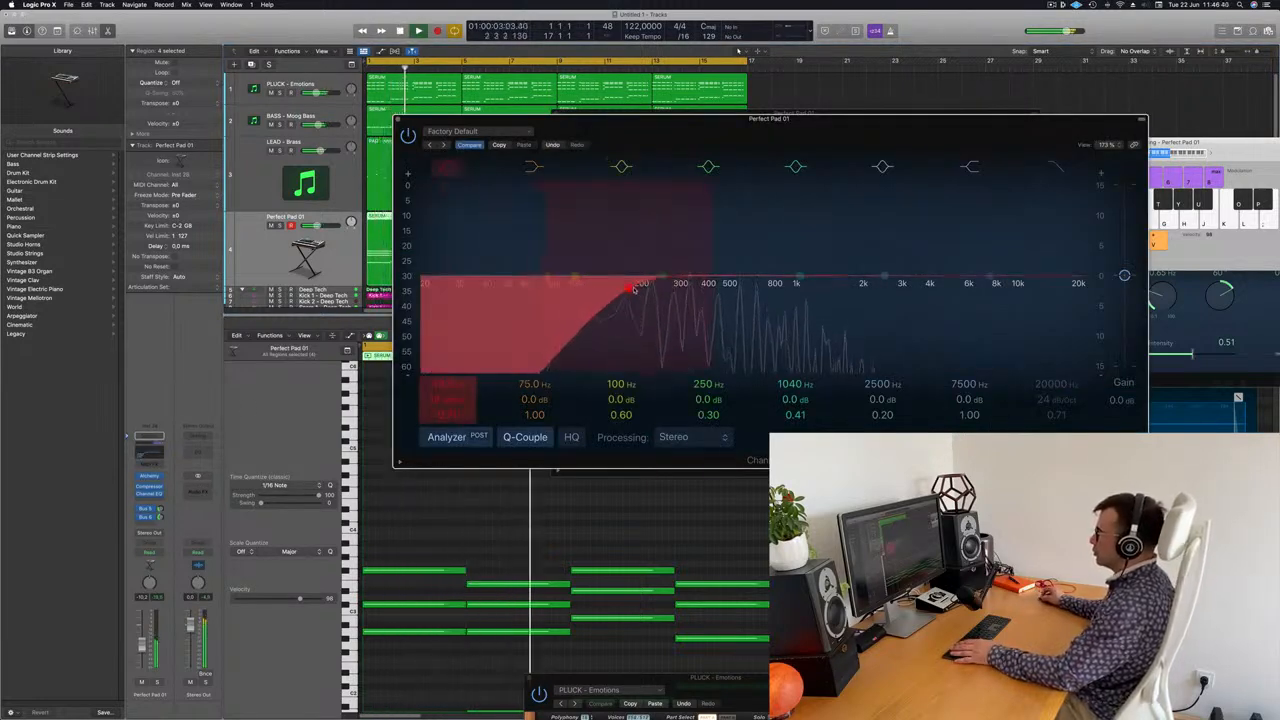
Move the Channel EQ and Alchemy windows aside, replay the arrangement and raise Perfect Pad 01's low cut to 189 Hz
drag(671, 120, 757, 320)
drag(882, 129, 1136, 103)
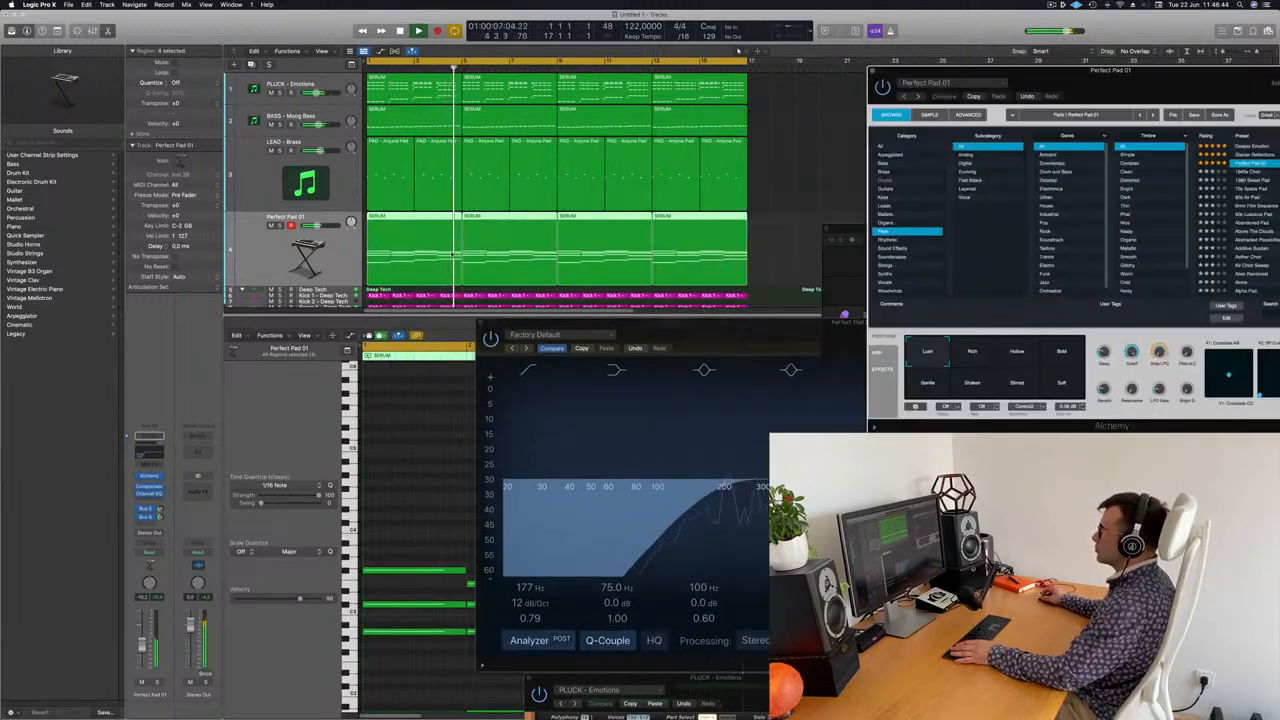
click(267, 254)
key(space)
key(space)
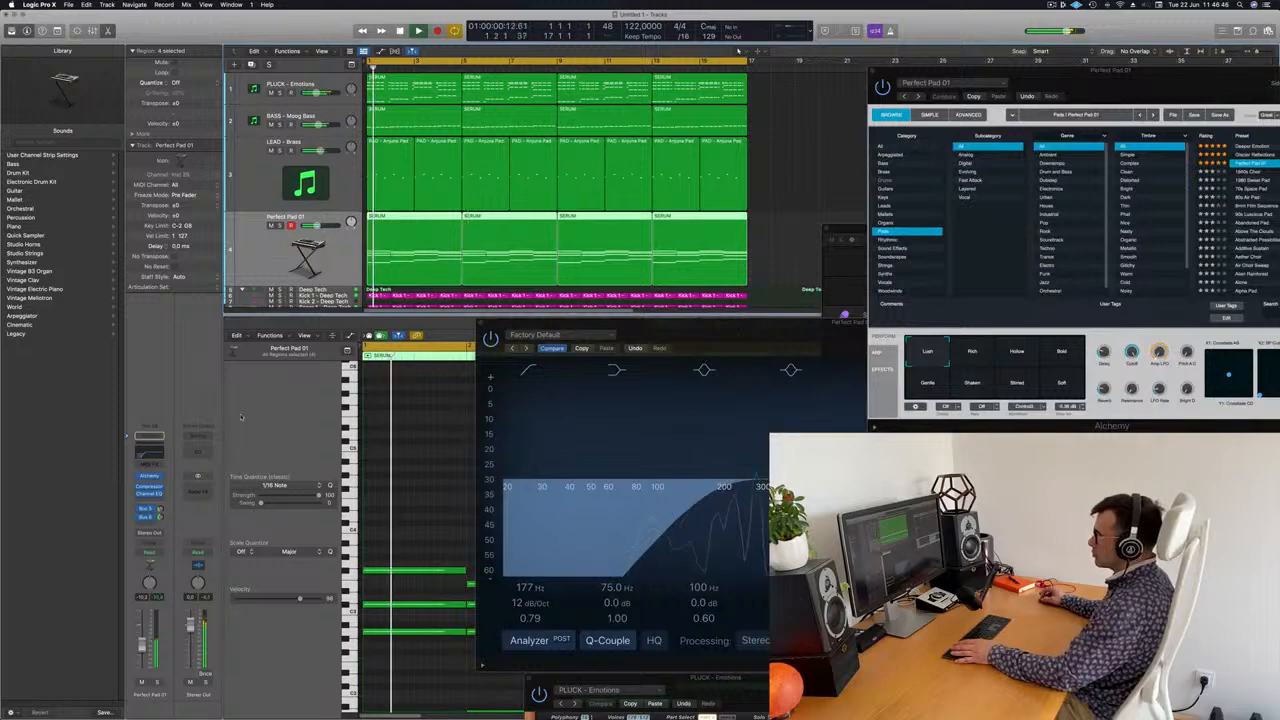
drag(655, 328, 566, 288)
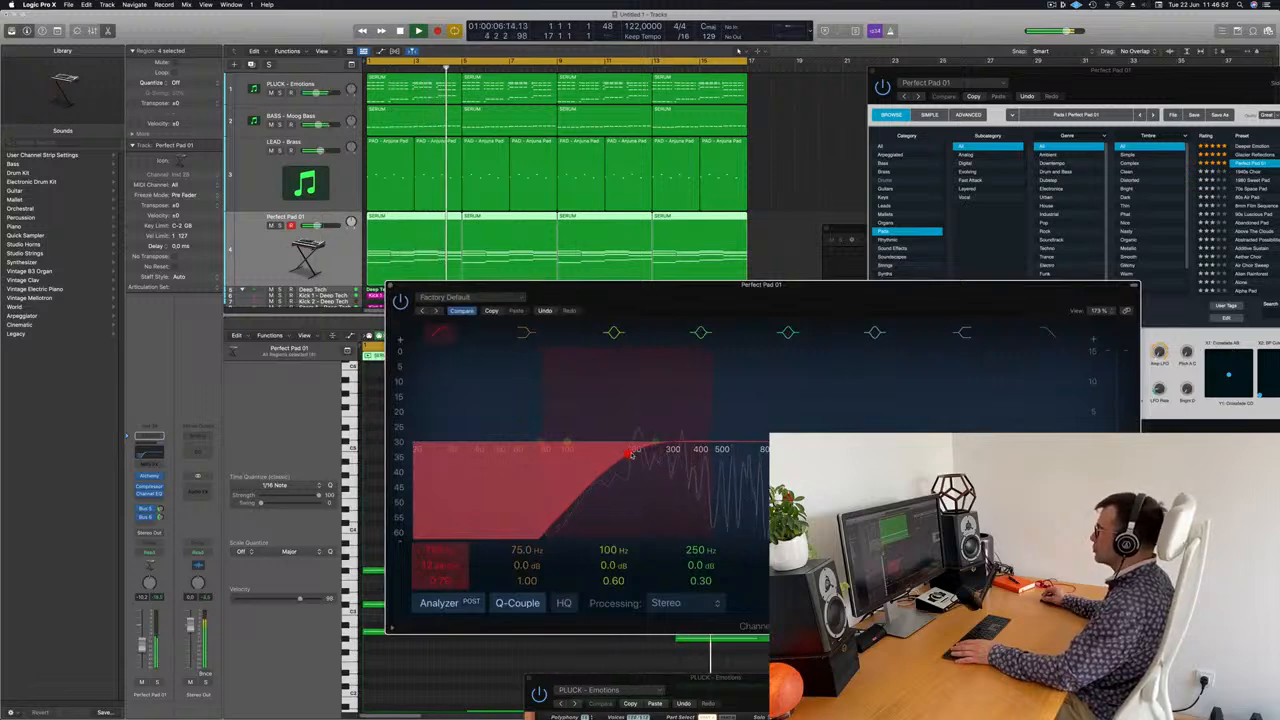
Check the filtered pad in solo during playback and return to the full arrangement from the start
click(158, 683)
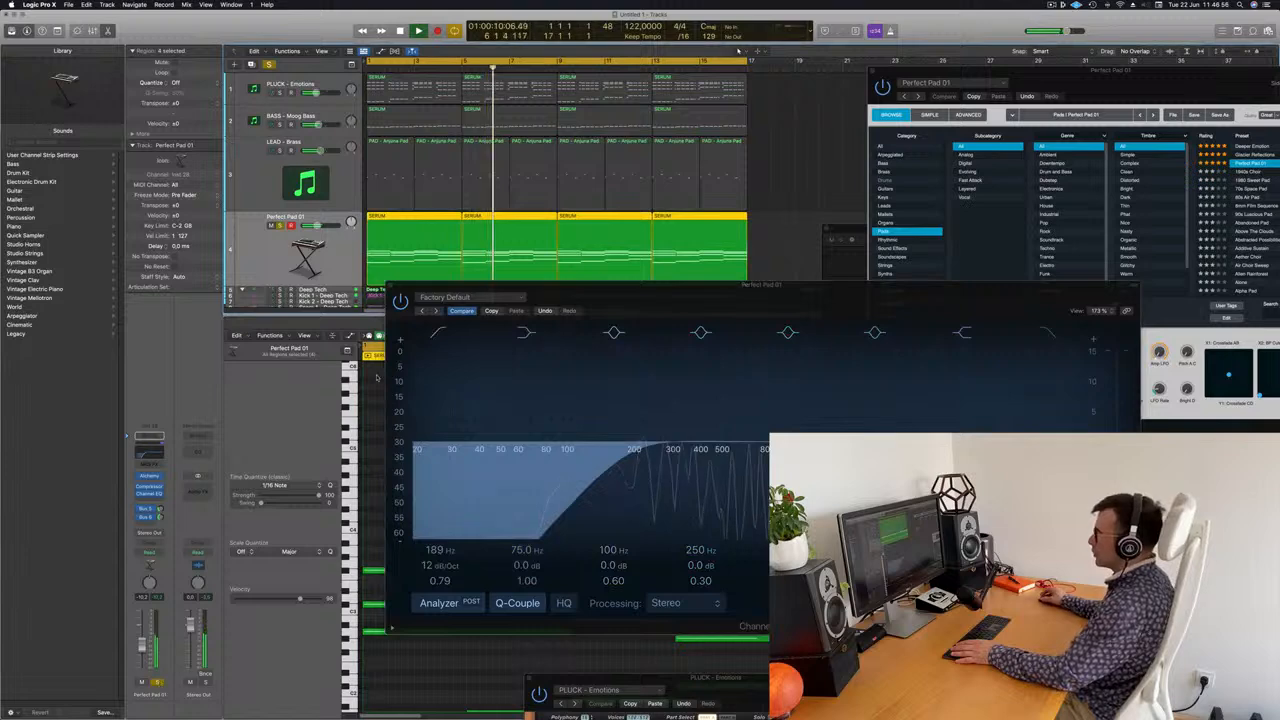
key(s)
key(Return)
Delete the low bass notes below the chords from all Perfect Pad 01 regions in the Piano Roll
key(e)
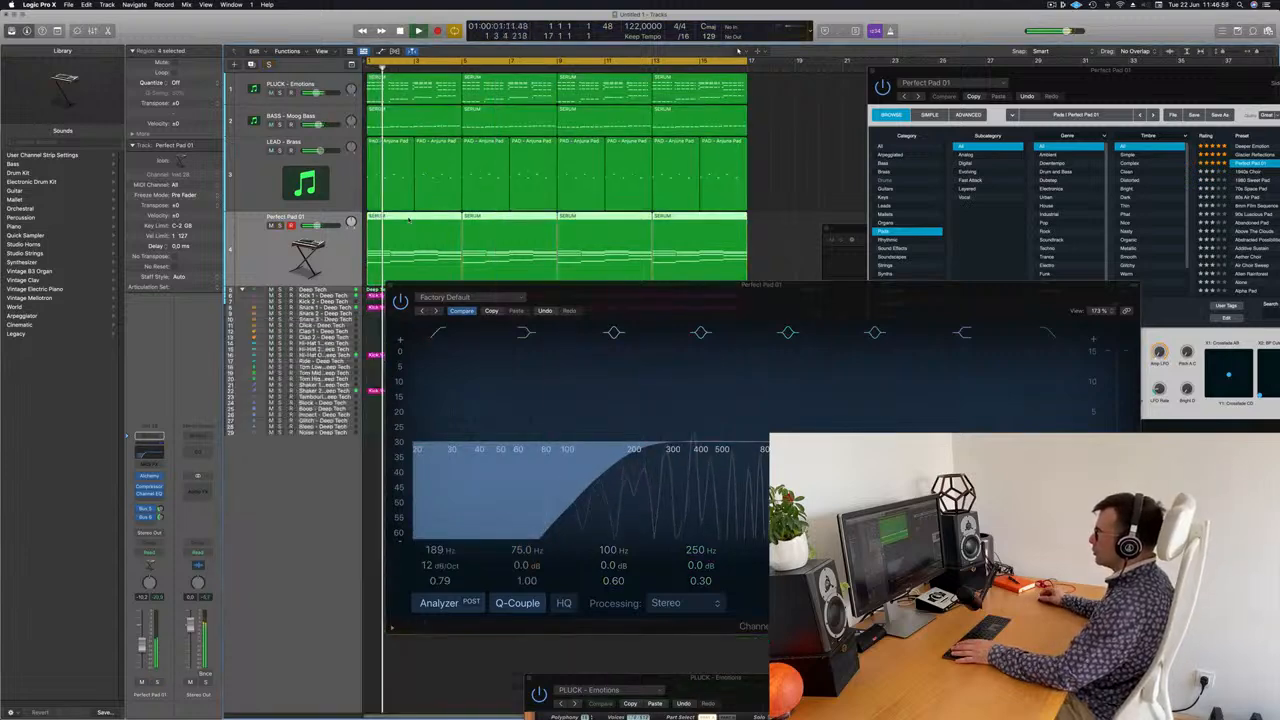
key(e)
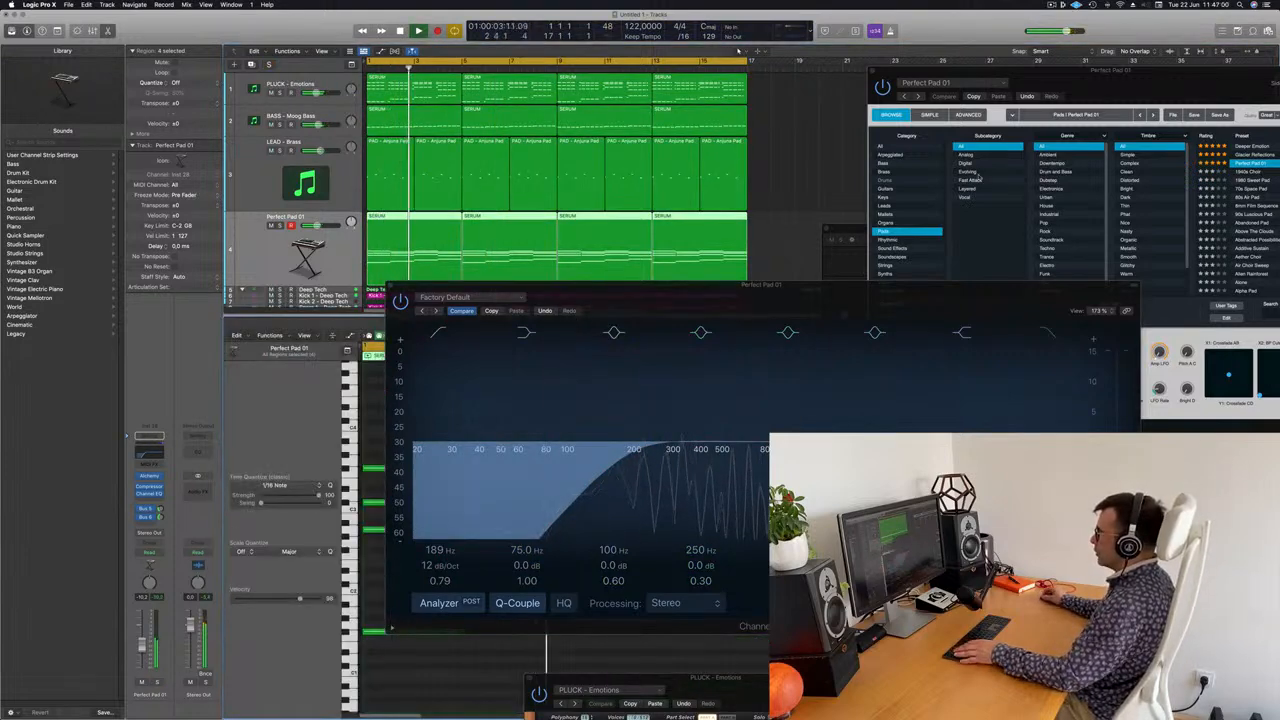
drag(580, 293, 978, 175)
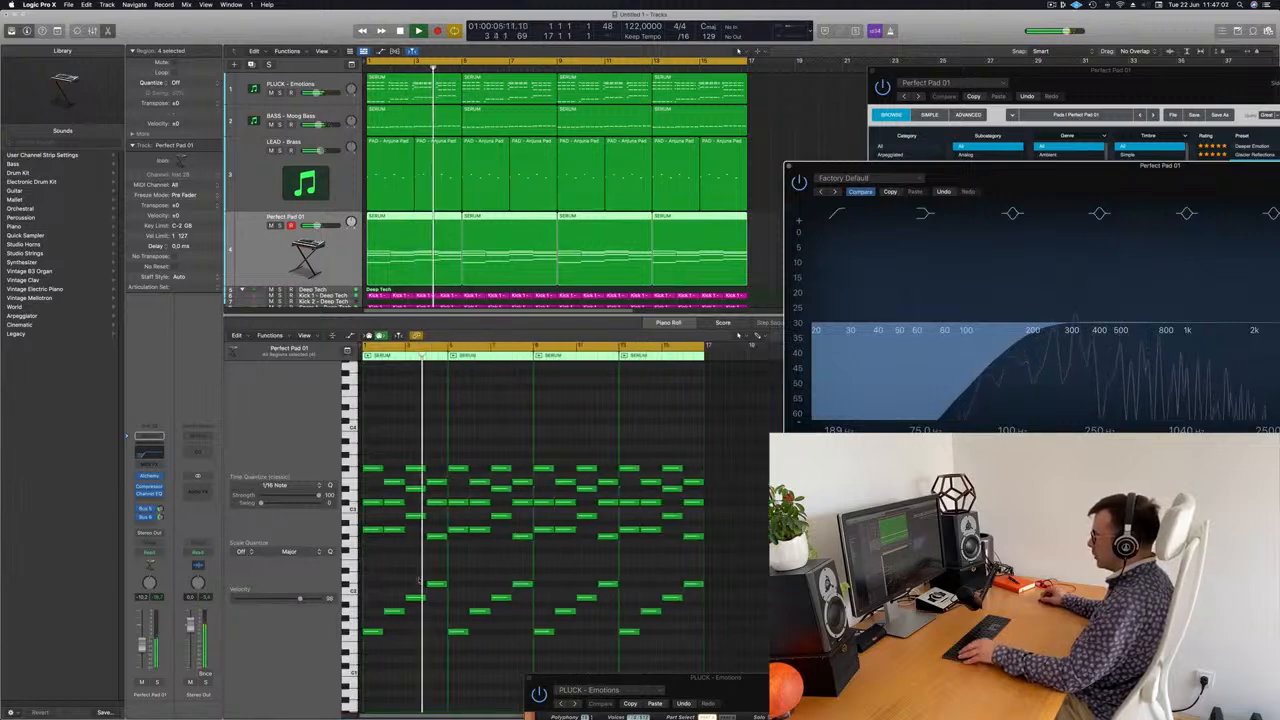
drag(366, 568, 715, 673)
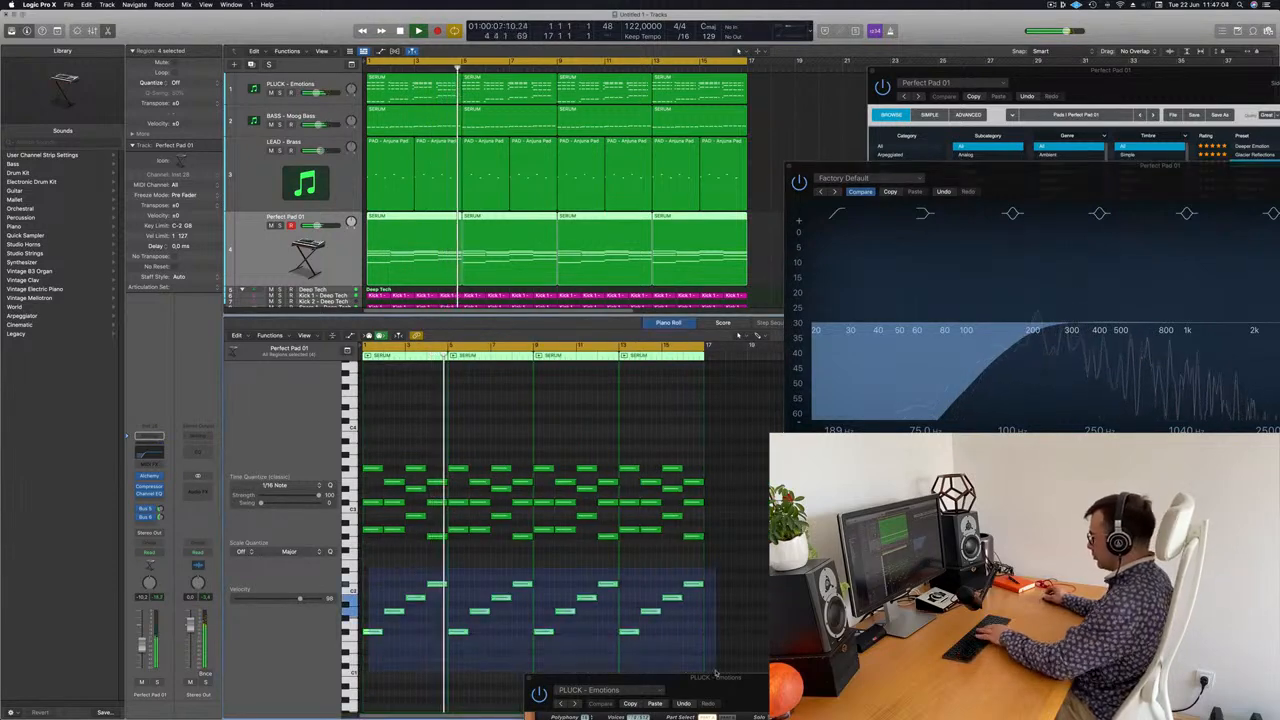
key(Delete)
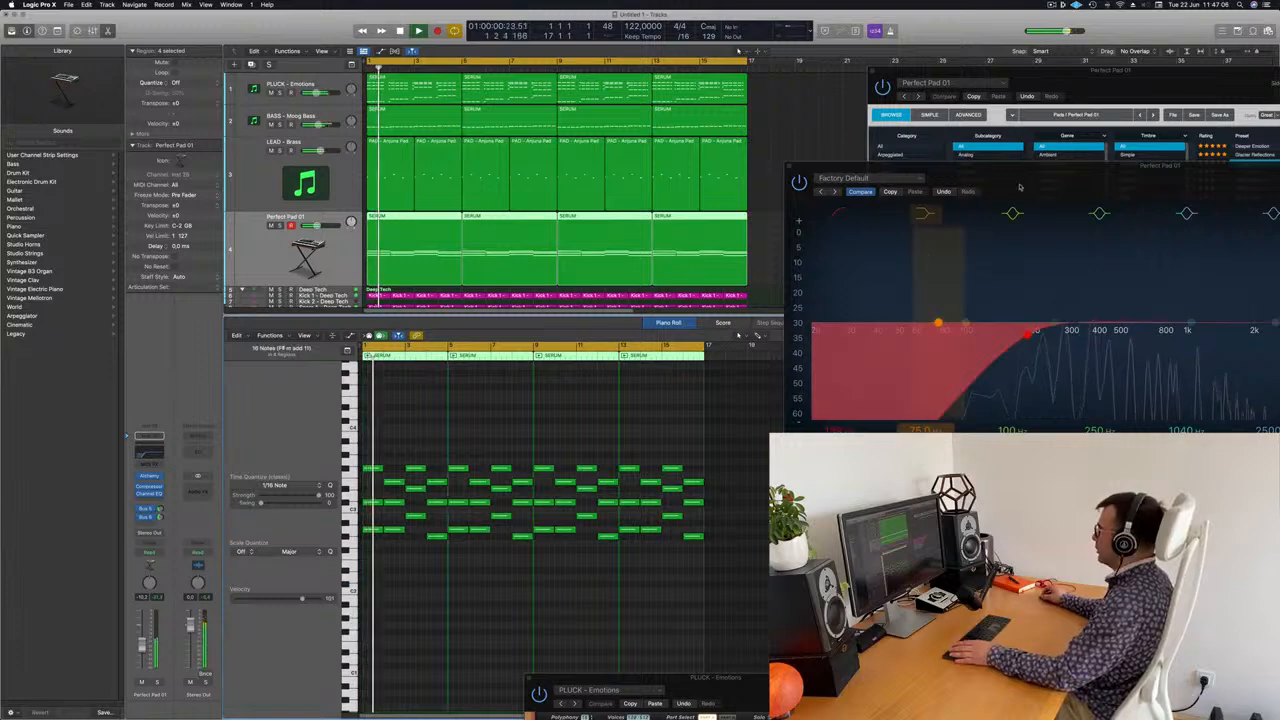
Close the pad's Channel EQ window and audition the pad without its bass notes in solo and in the mix
drag(1020, 187, 744, 321)
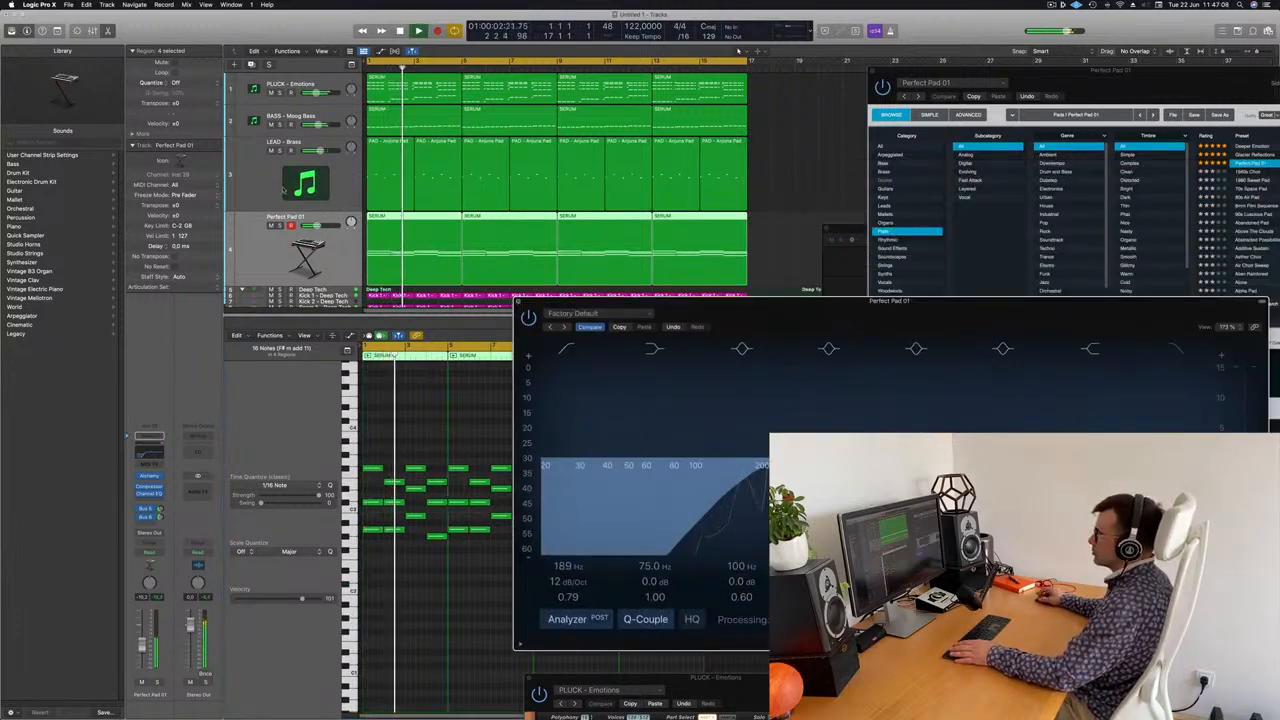
key(super+w)
key(Return)
click(280, 226)
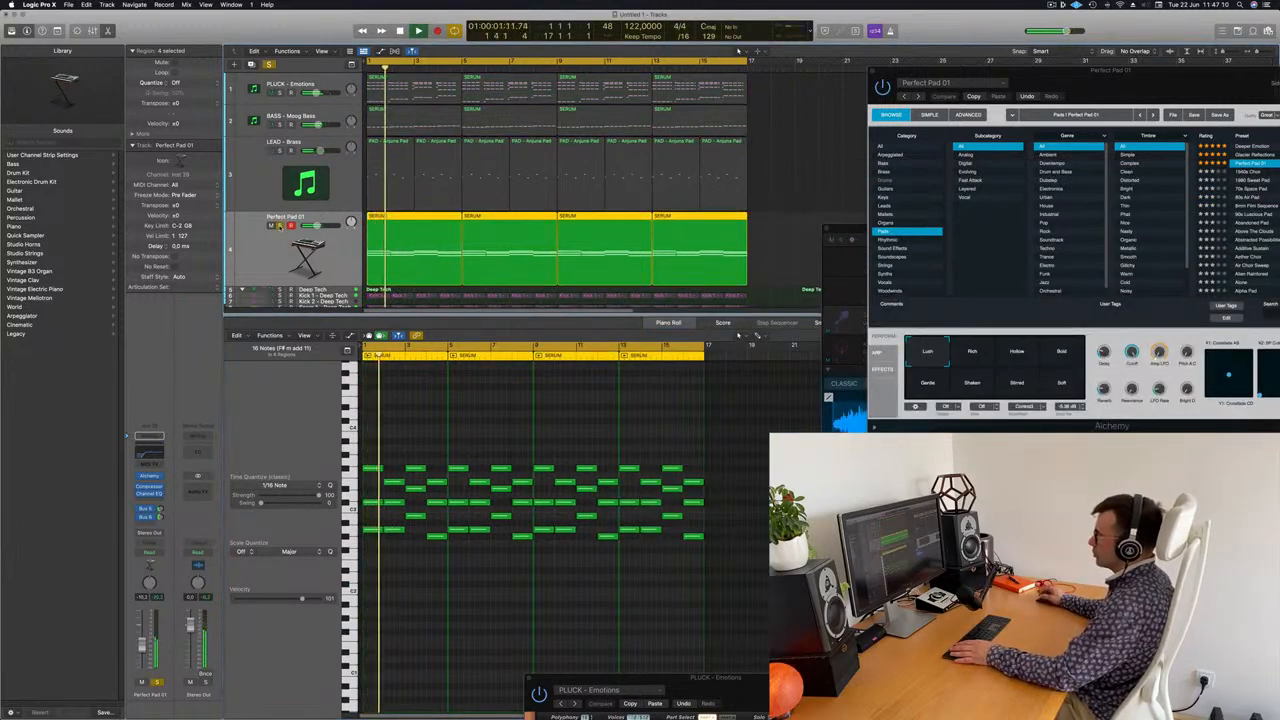
click(280, 226)
key(Return)
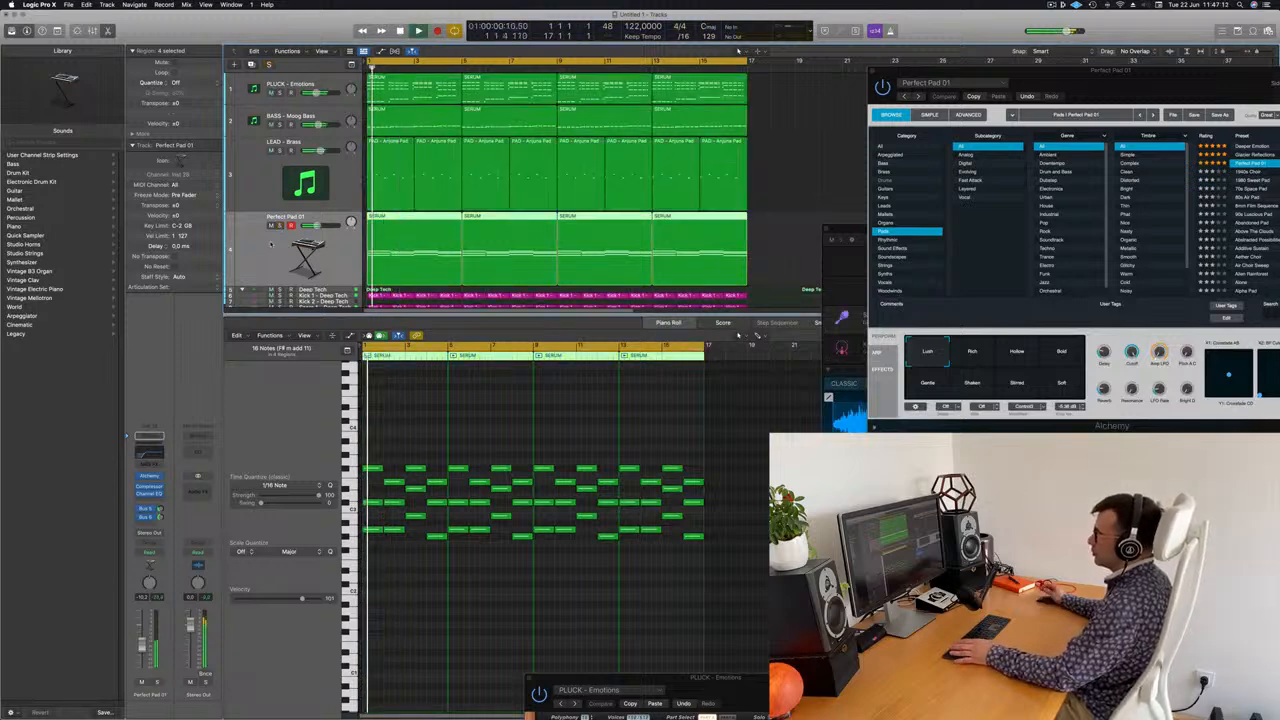
Listen to the mix, briefly solo Perfect Pad 01 again and replay everything from the start
scroll(271, 245, right, 3)
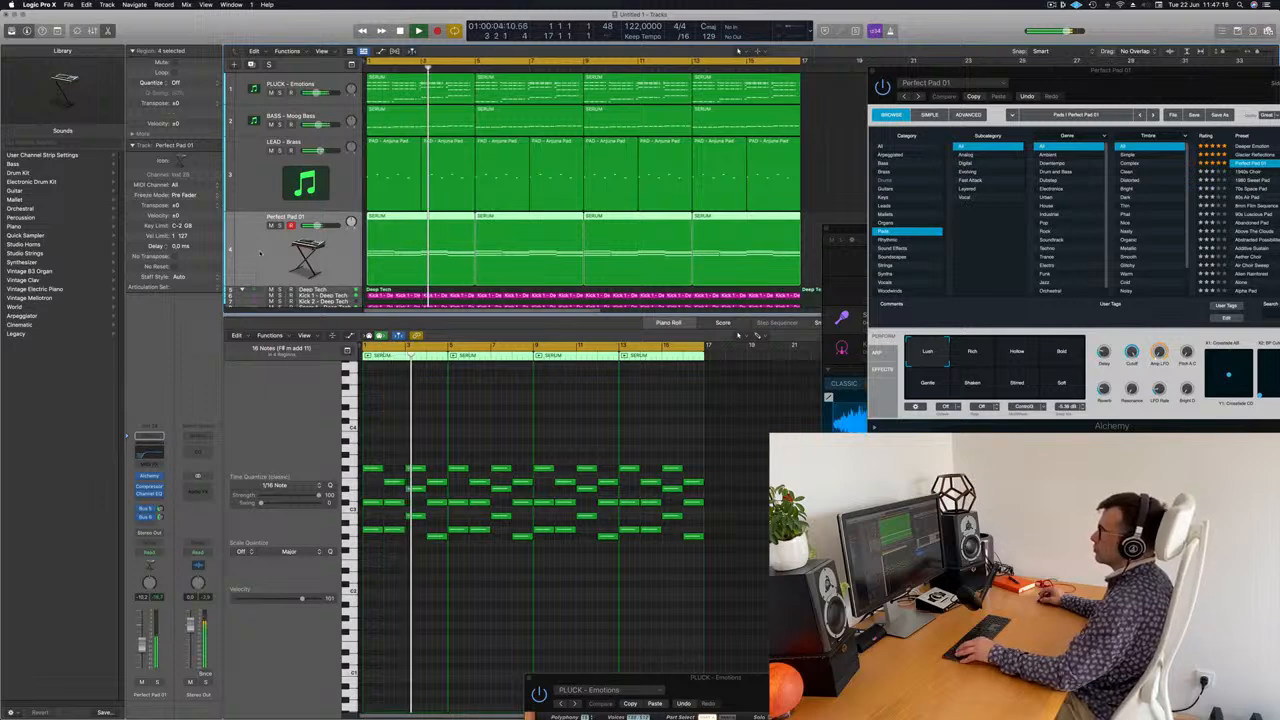
scroll(257, 252, left, 3)
scroll(259, 256, left, 2)
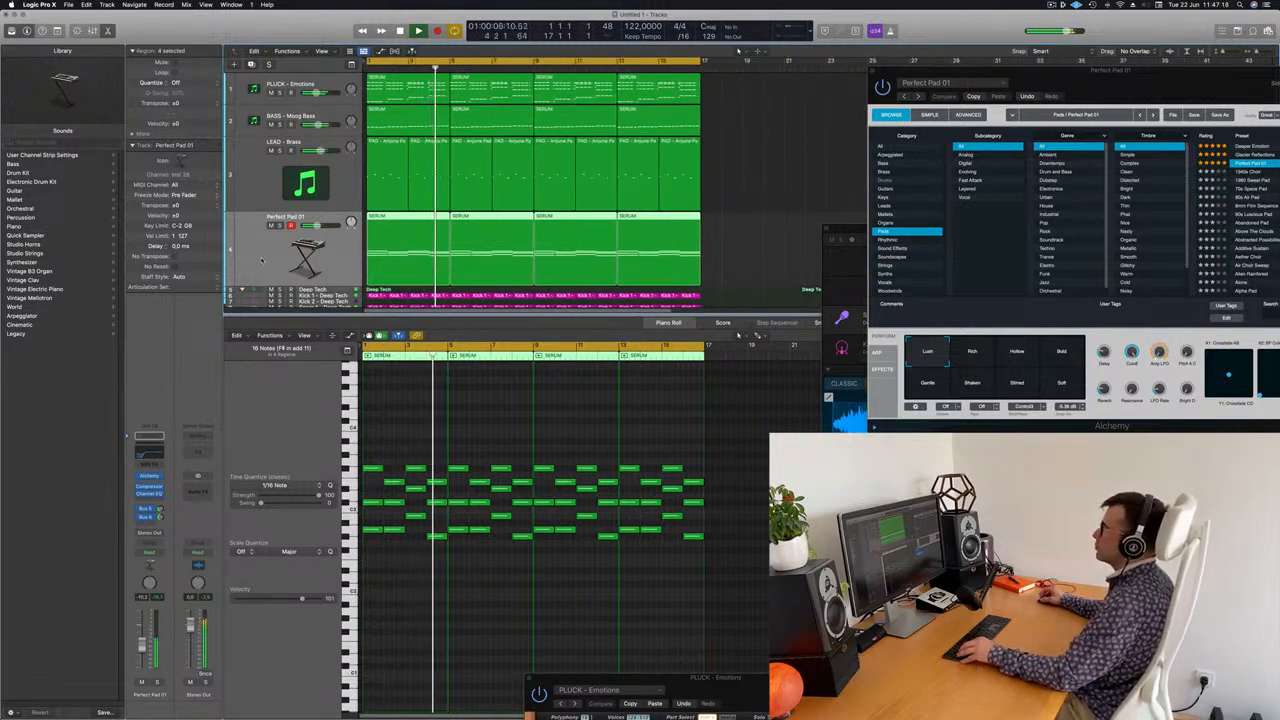
scroll(261, 260, right, 1)
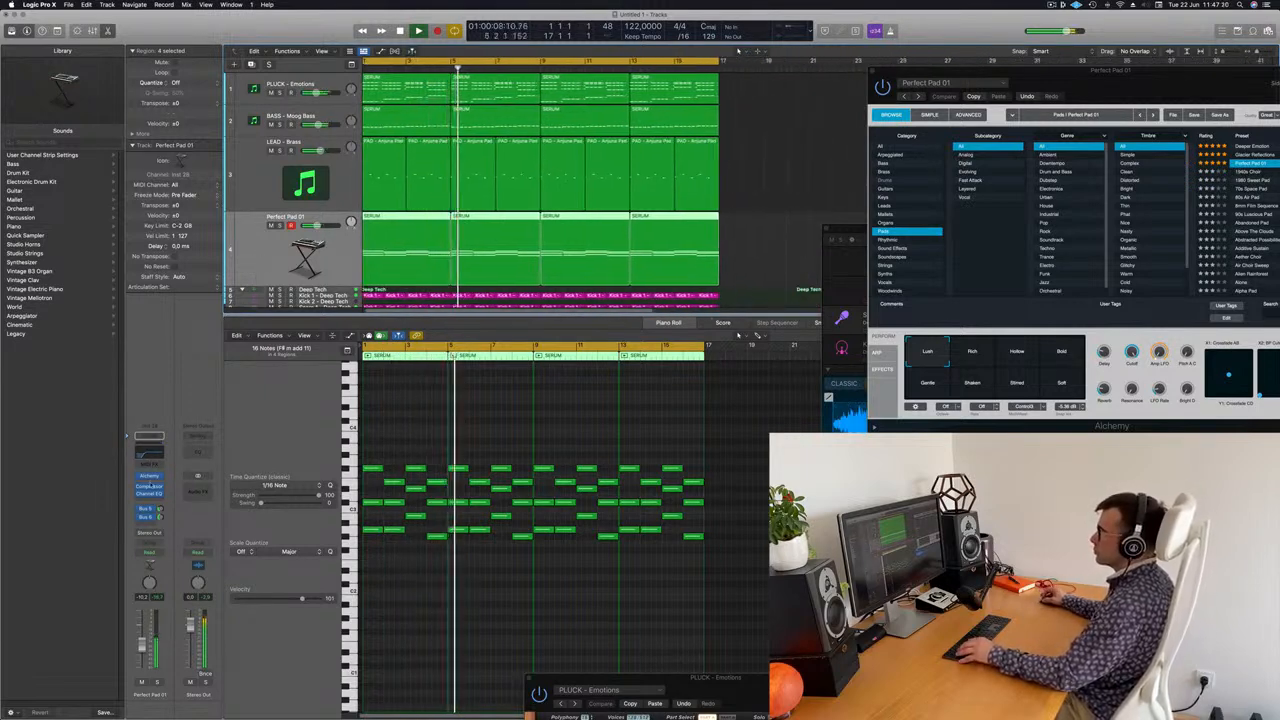
click(157, 682)
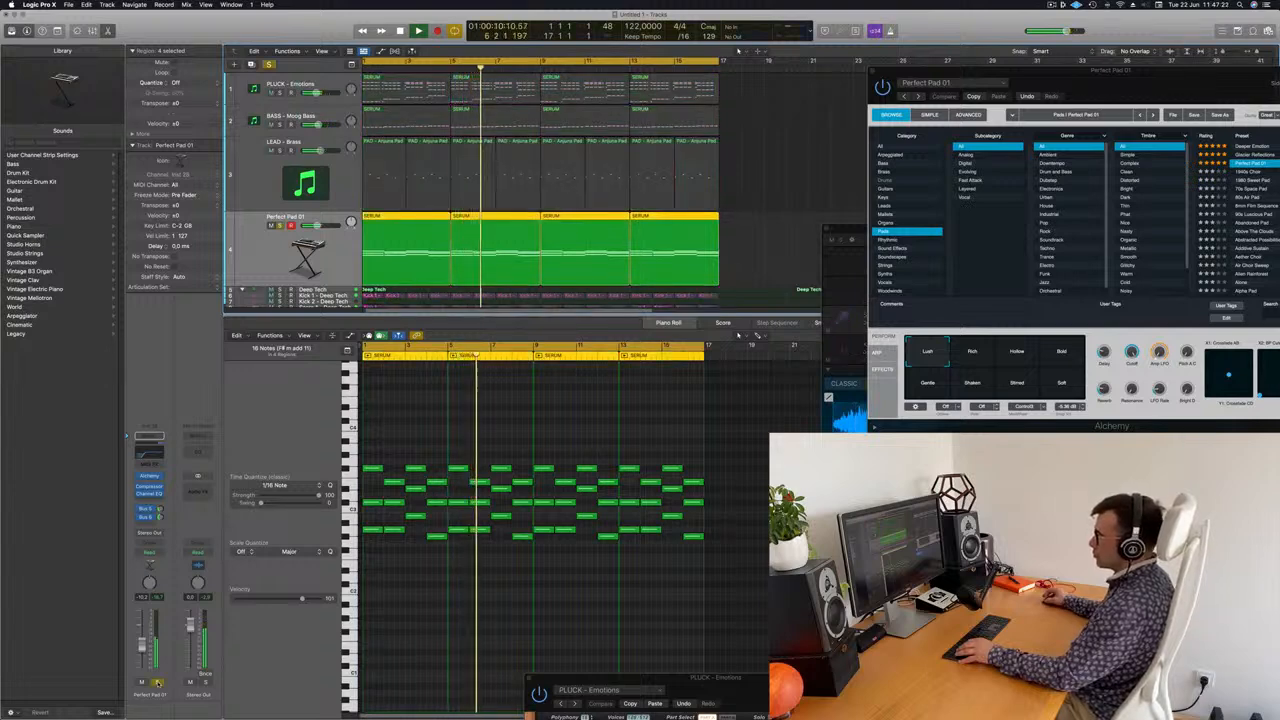
click(157, 682)
key(Return)
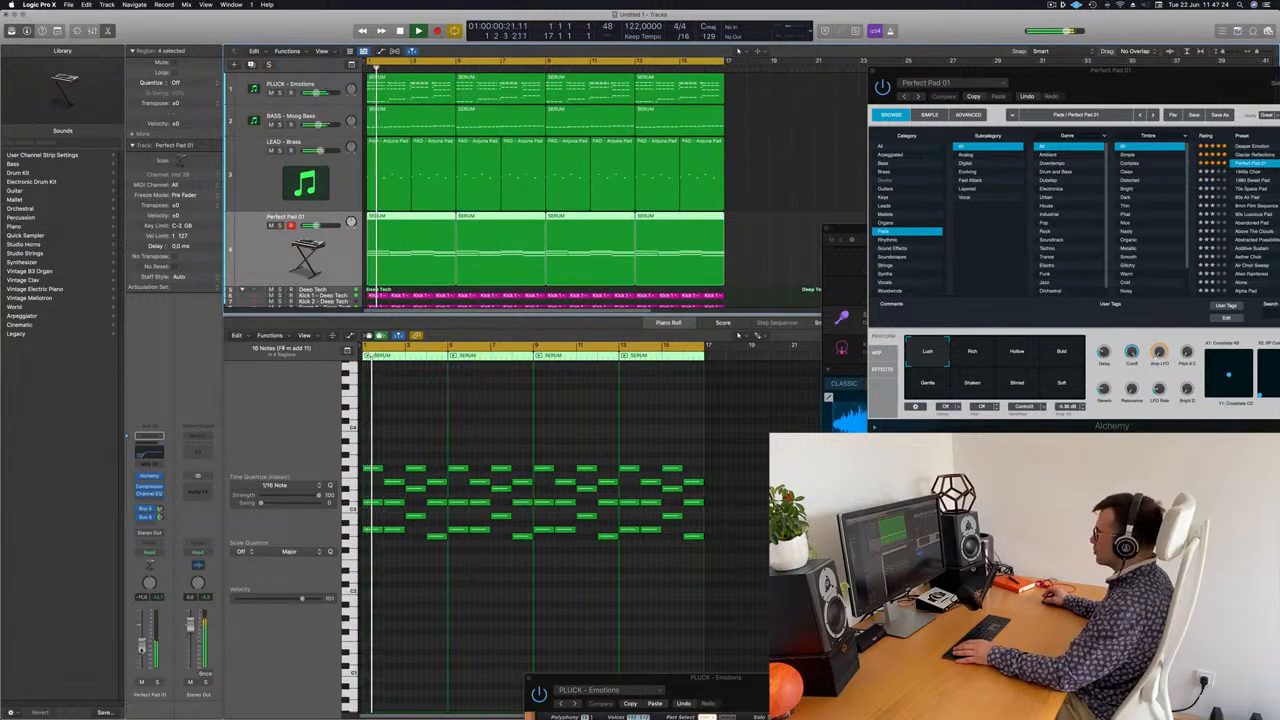
Switch the Perfect Pad 01 sound in Alchemy to the Bold snapshot and replay the arrangement
key(space)
key(space)
drag(1173, 68, 682, 162)
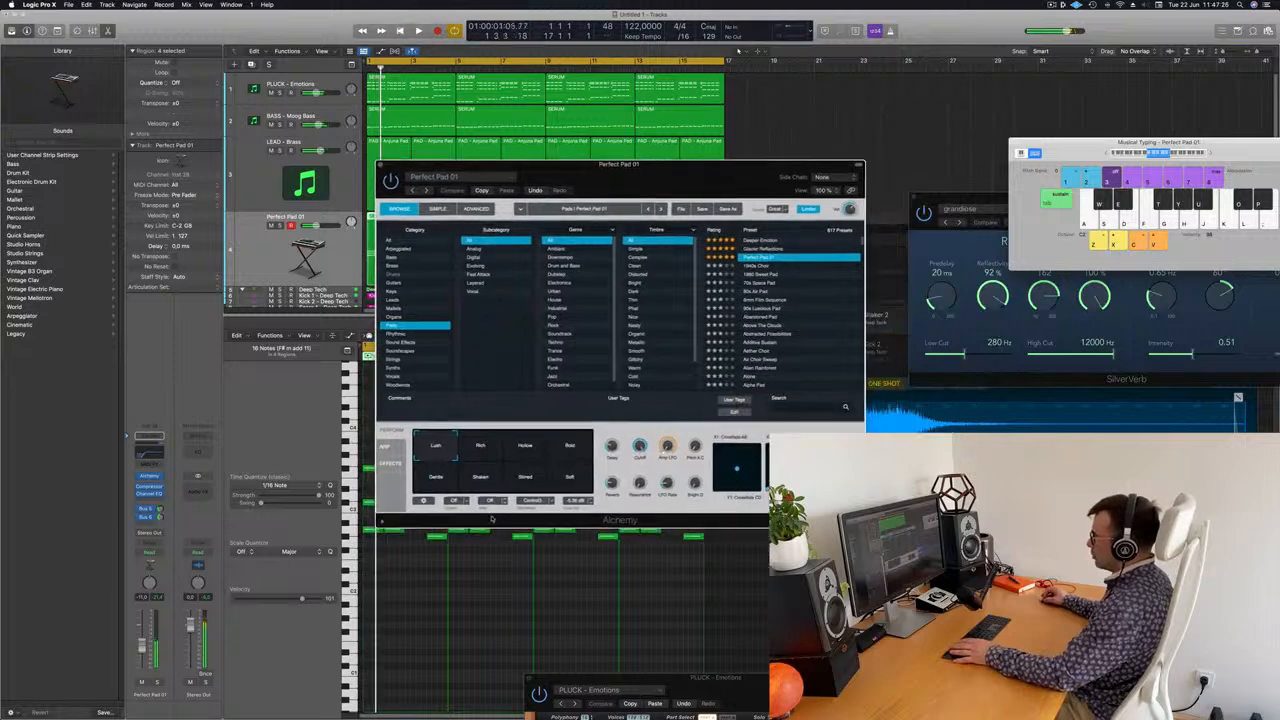
click(558, 451)
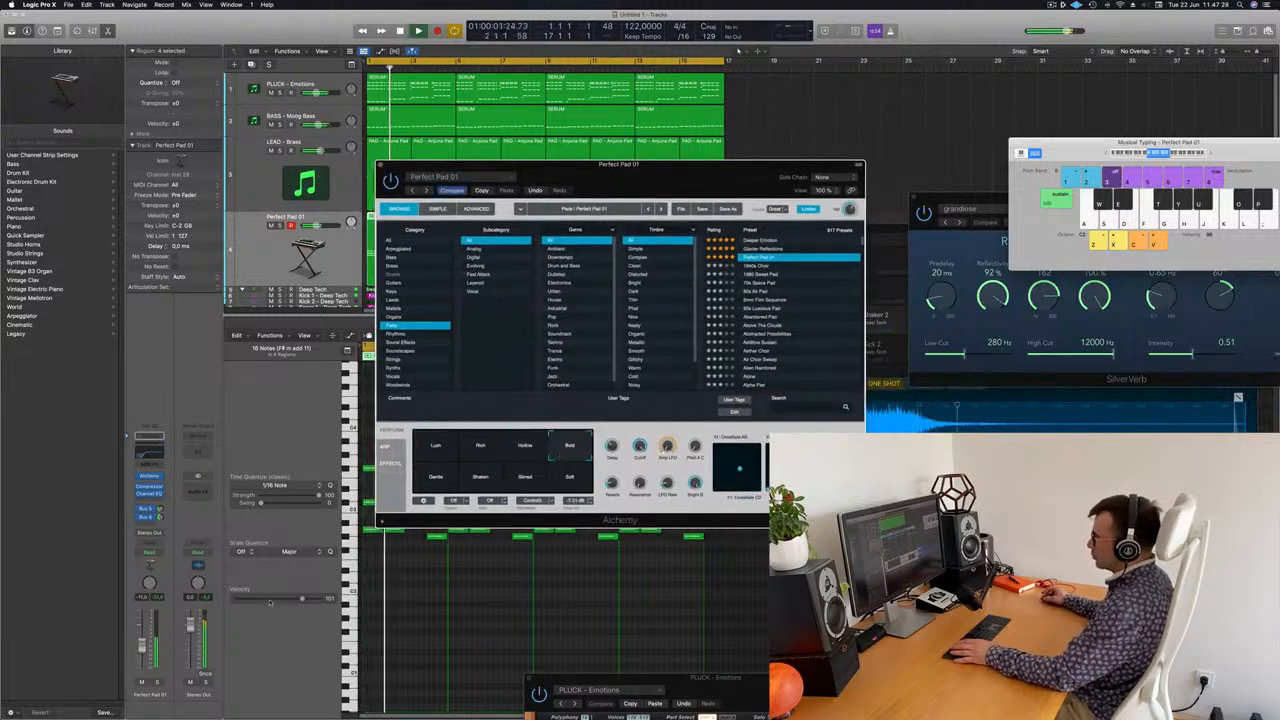
click(738, 50)
key(Return)
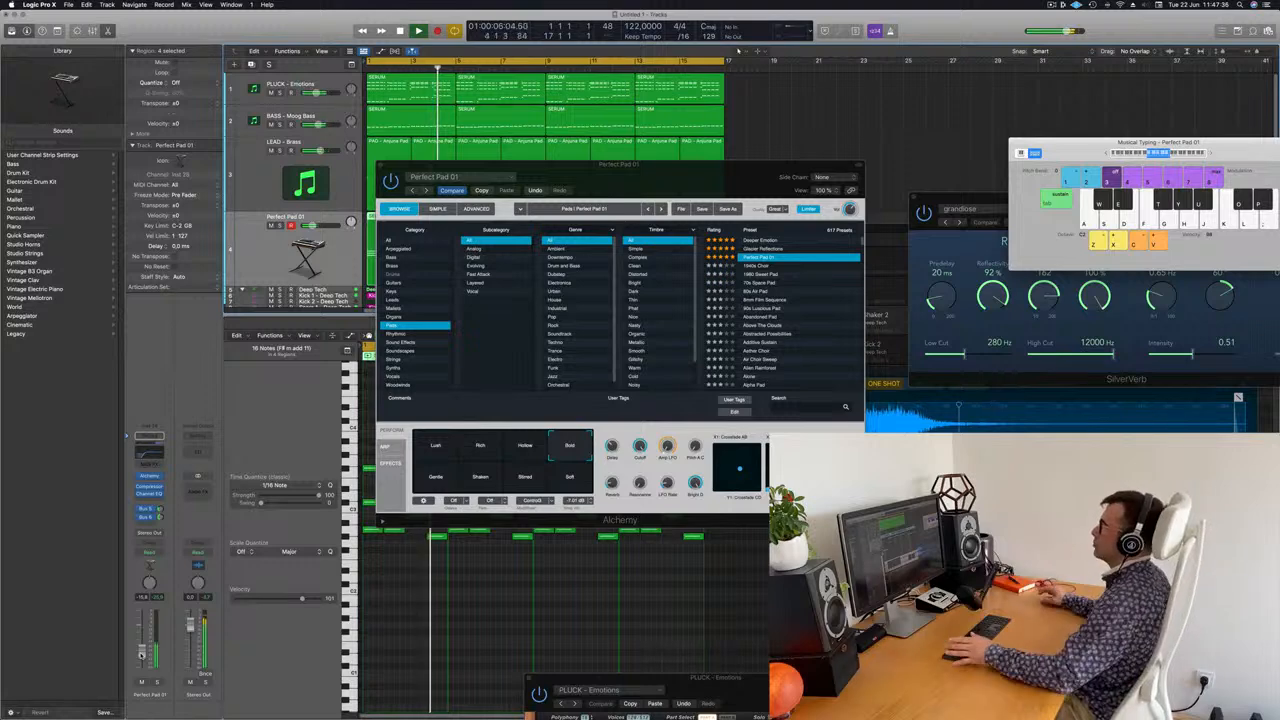
Close the Alchemy window, select the LEAD - Brass track and restart playback from the beginning
drag(718, 170, 857, 126)
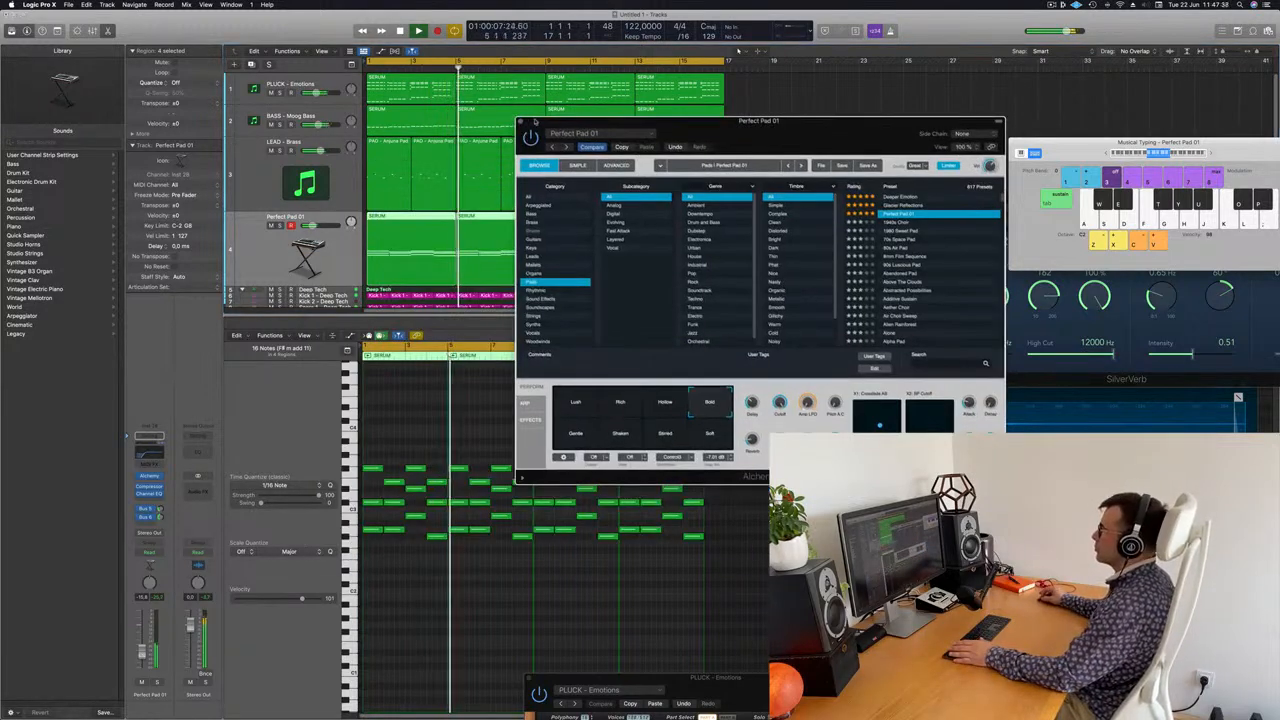
key(super+w)
click(332, 195)
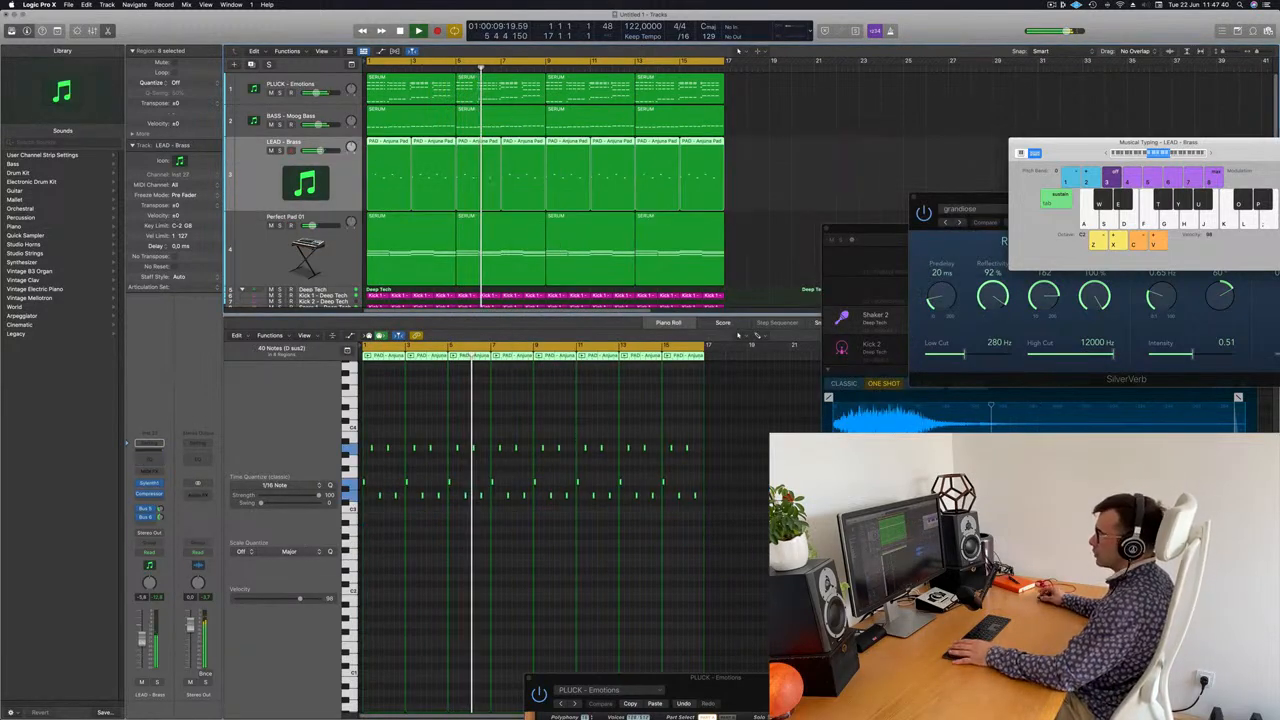
key(Return)
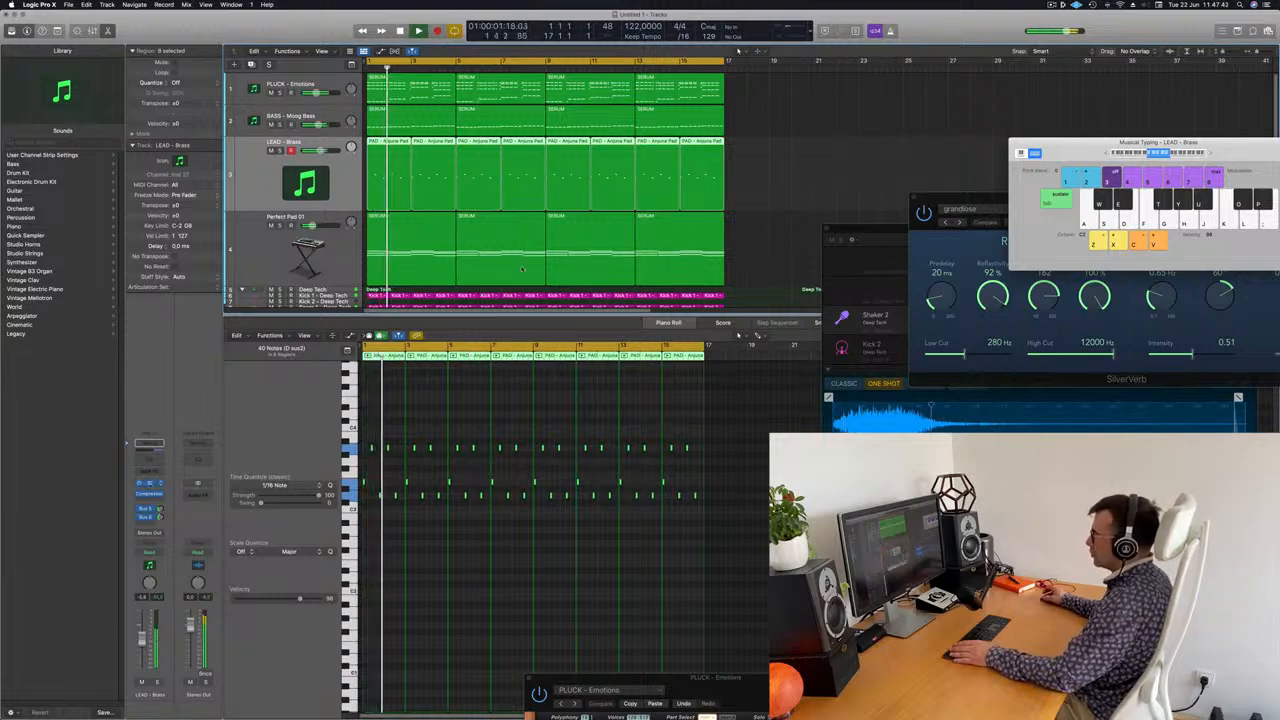
Insert a Channel EQ on LEAD - Brass, set its low cut just above 300 Hz and lower the track volume slightly
click(151, 483)
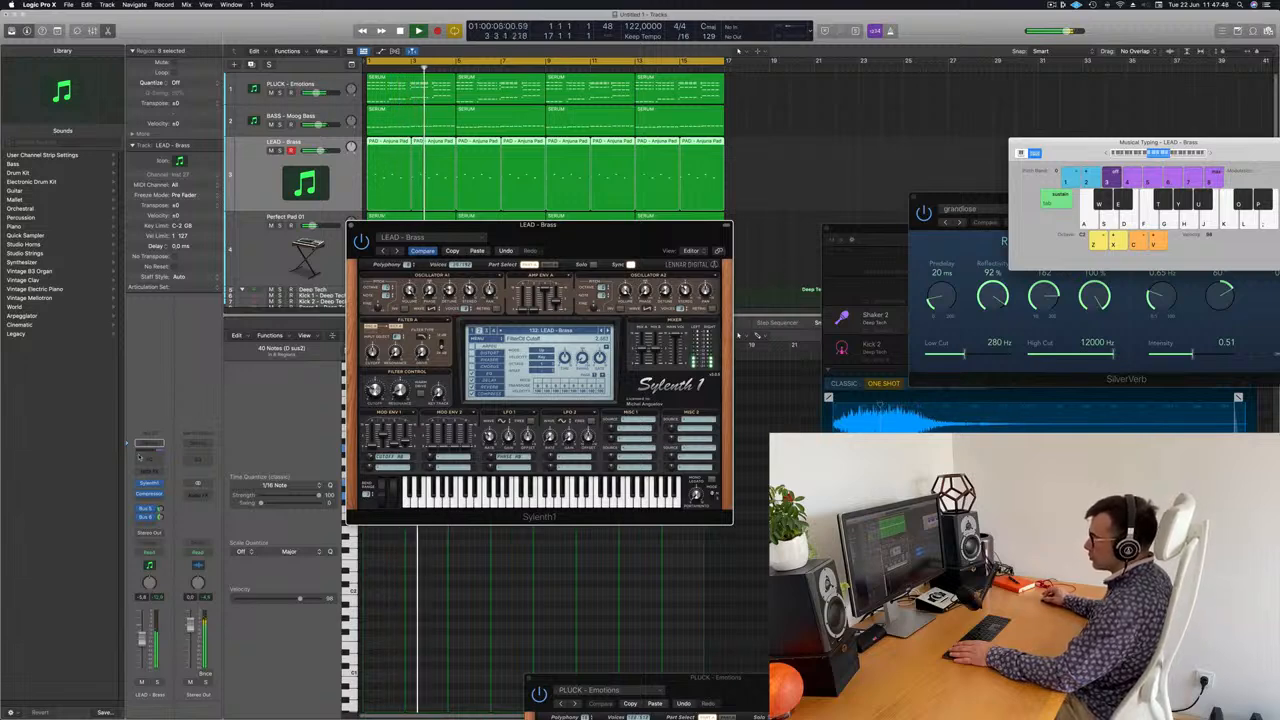
click(149, 459)
click(445, 167)
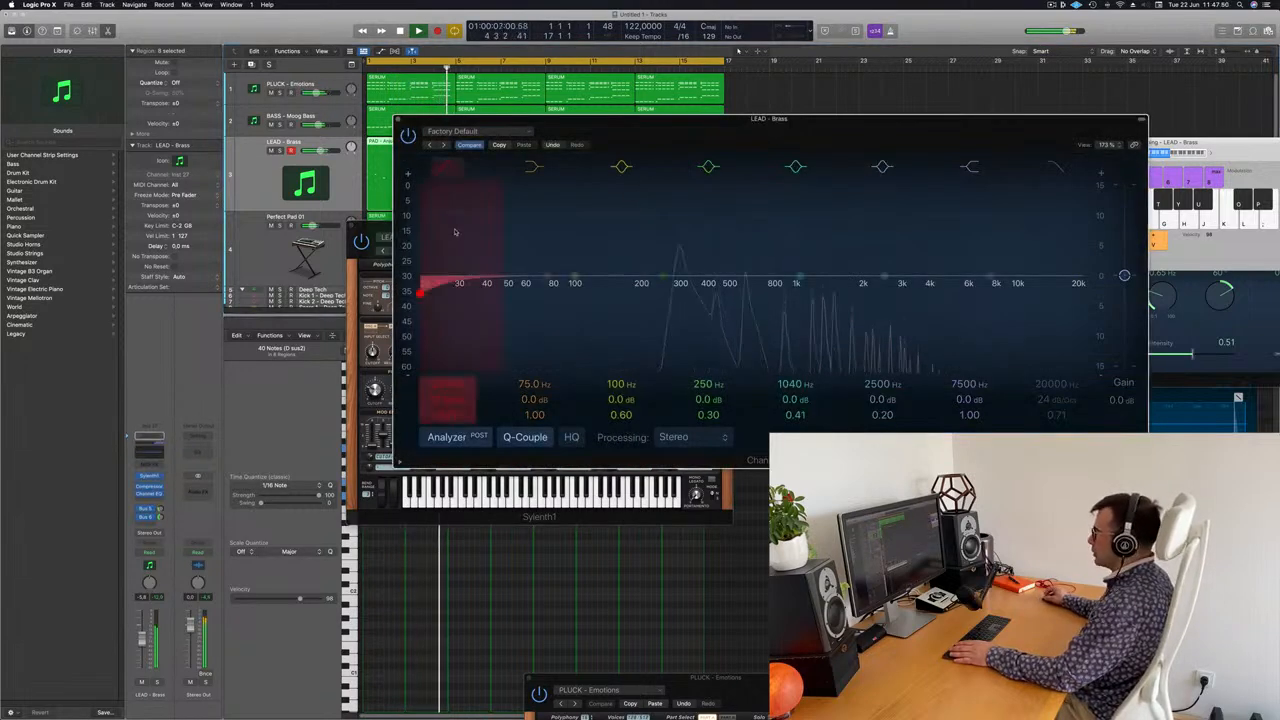
drag(459, 231, 735, 207)
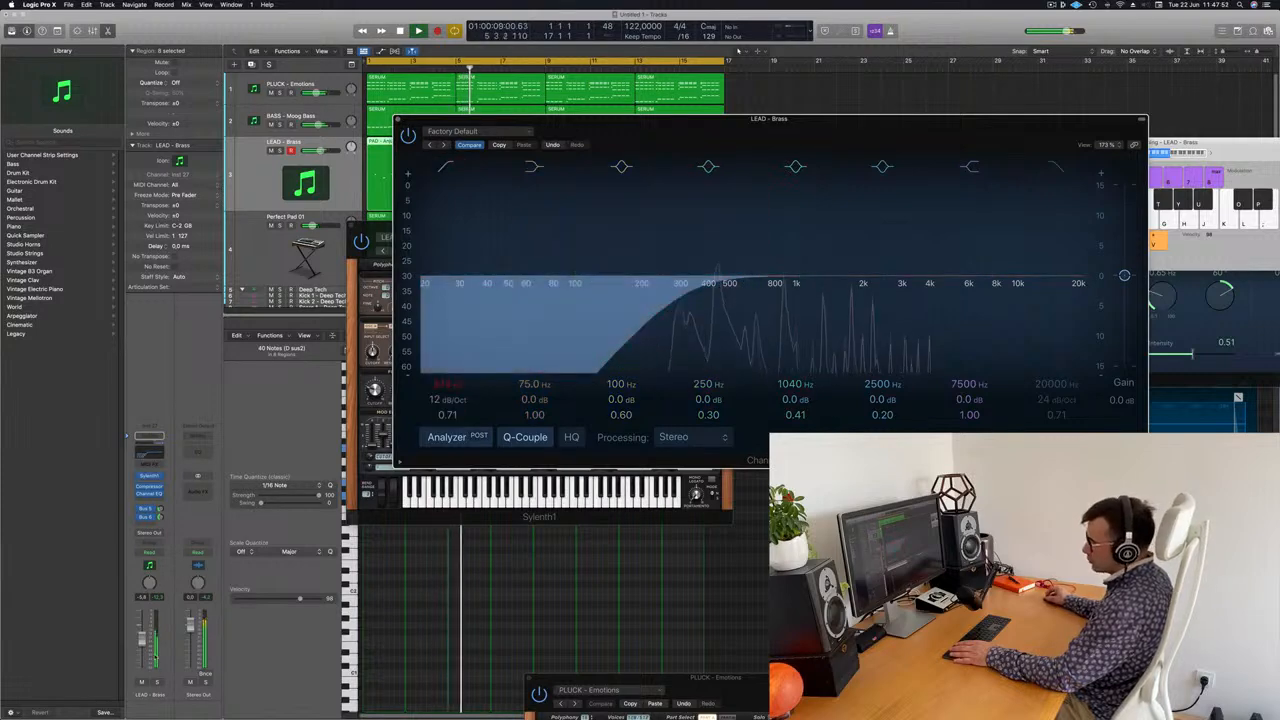
drag(143, 639, 143, 644)
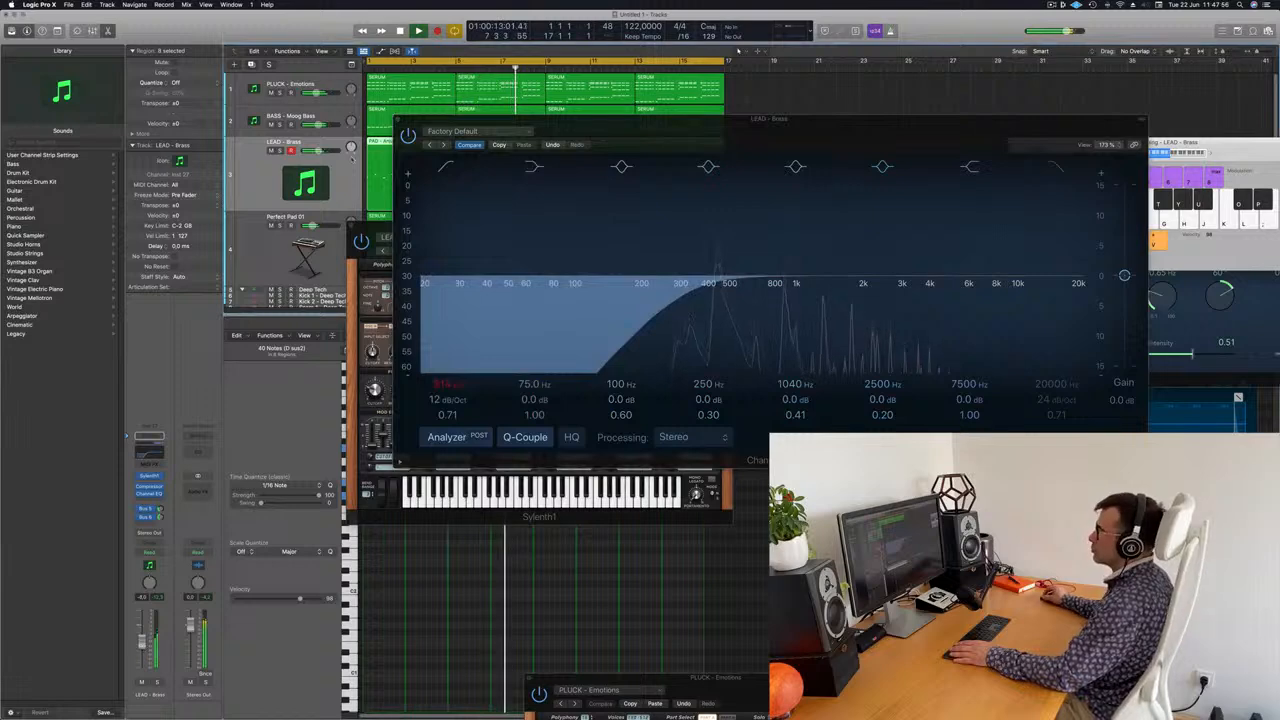
Close the lead's Channel EQ and Sylenth1 windows and set SilverVerb's High Cut to 5300 Hz
click(399, 118)
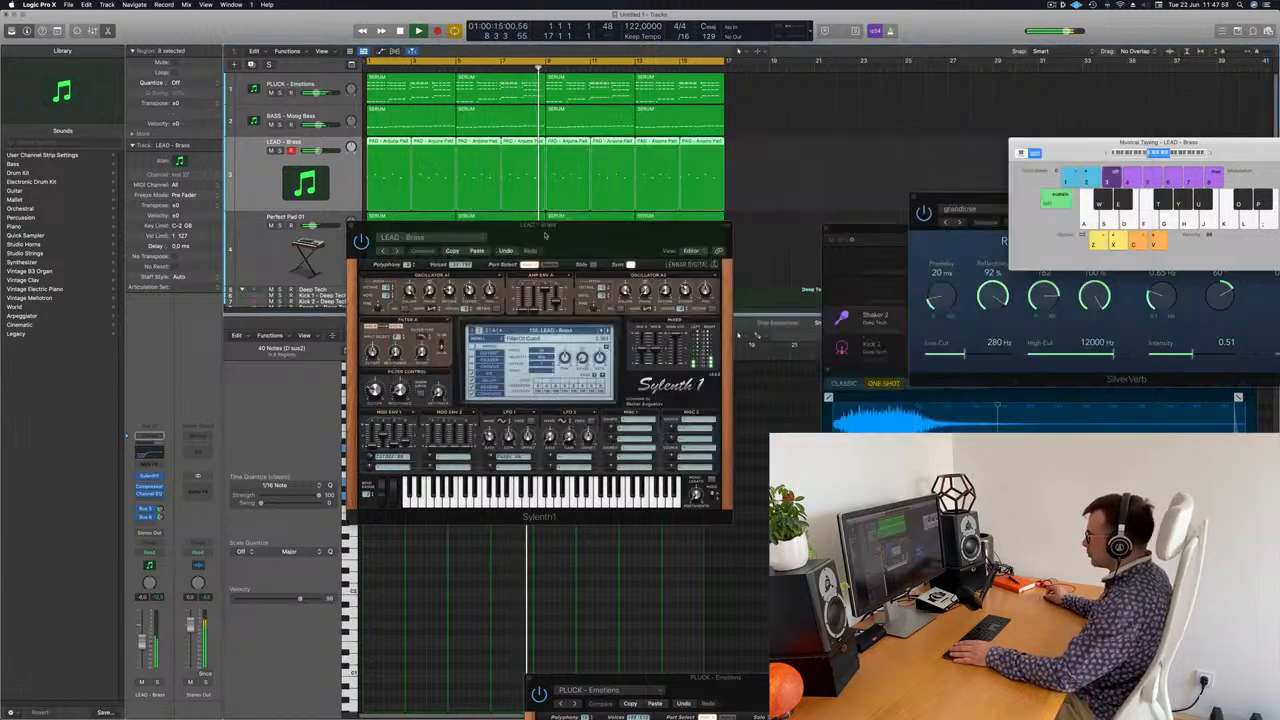
drag(384, 230, 362, 232)
click(331, 229)
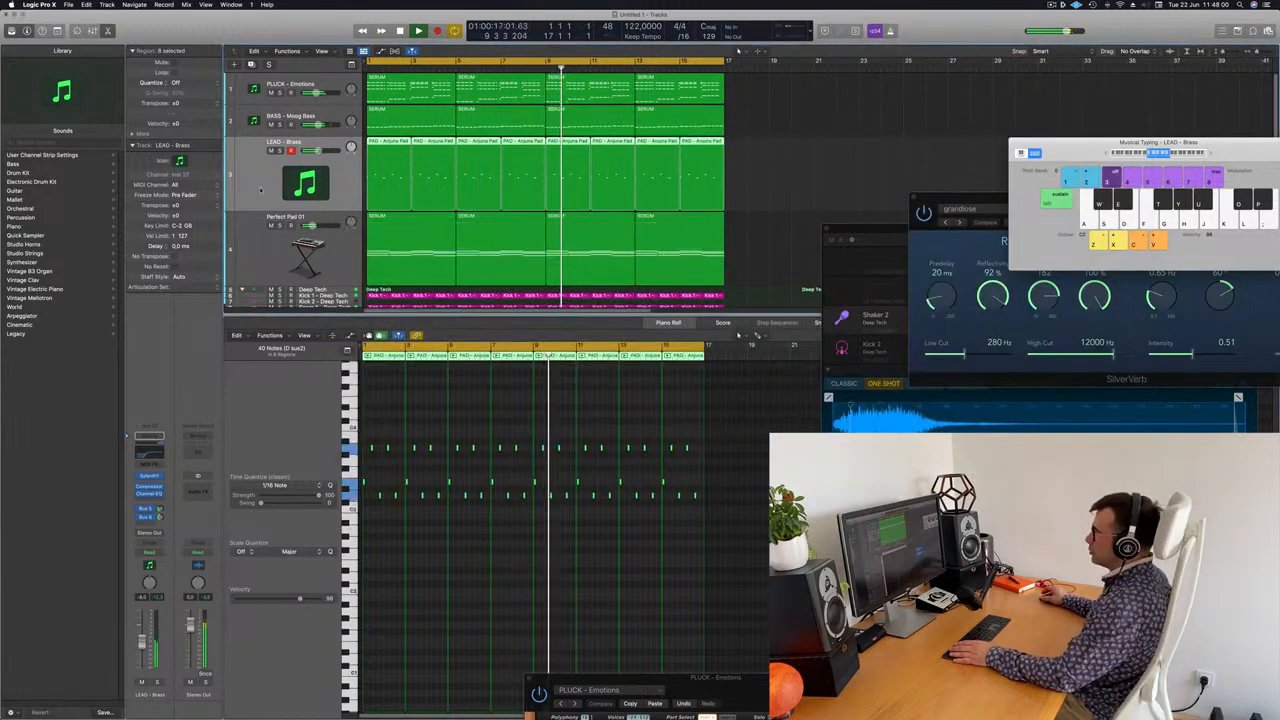
drag(1110, 355, 1078, 357)
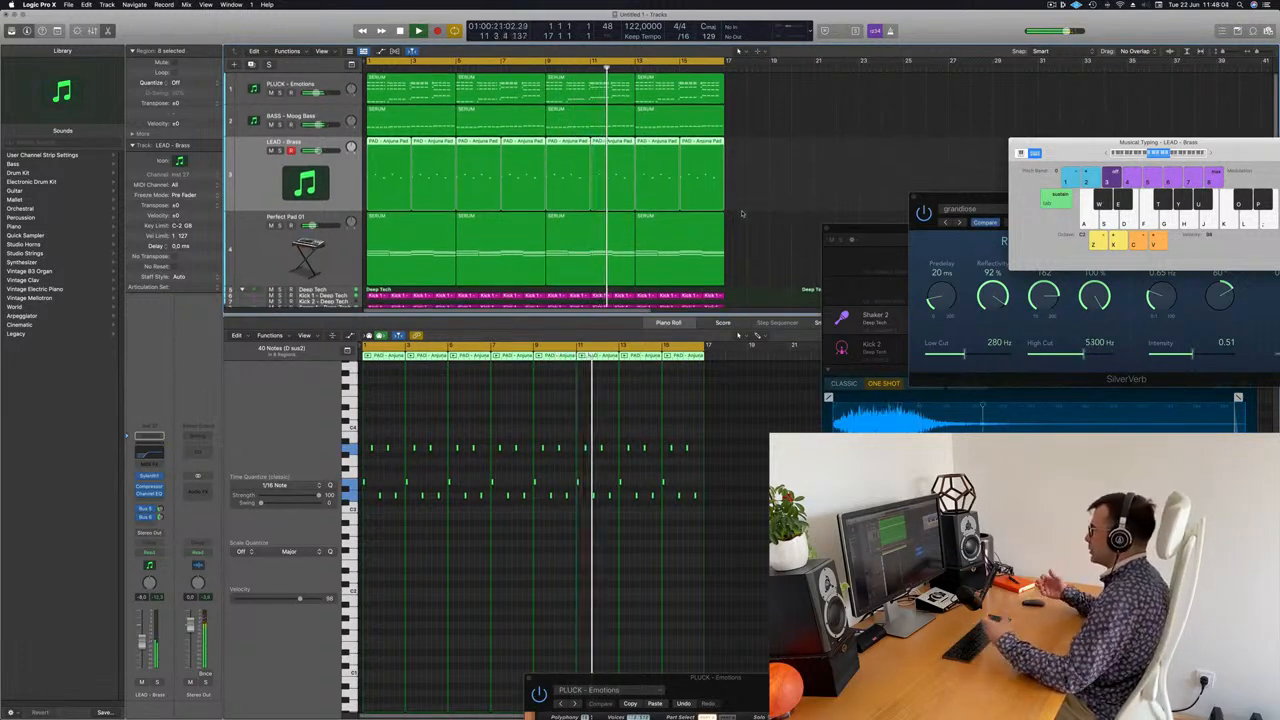
Deselect the regions and show the secondary ruler above the arrangement
click(746, 213)
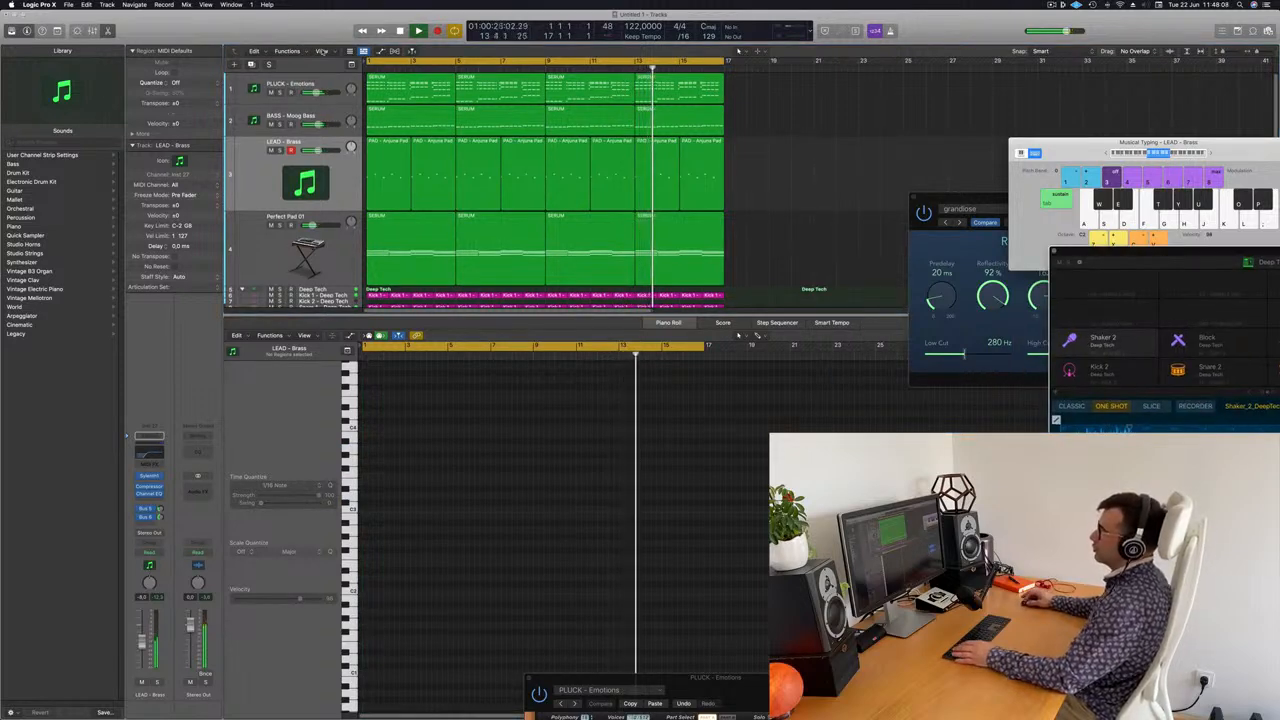
click(321, 51)
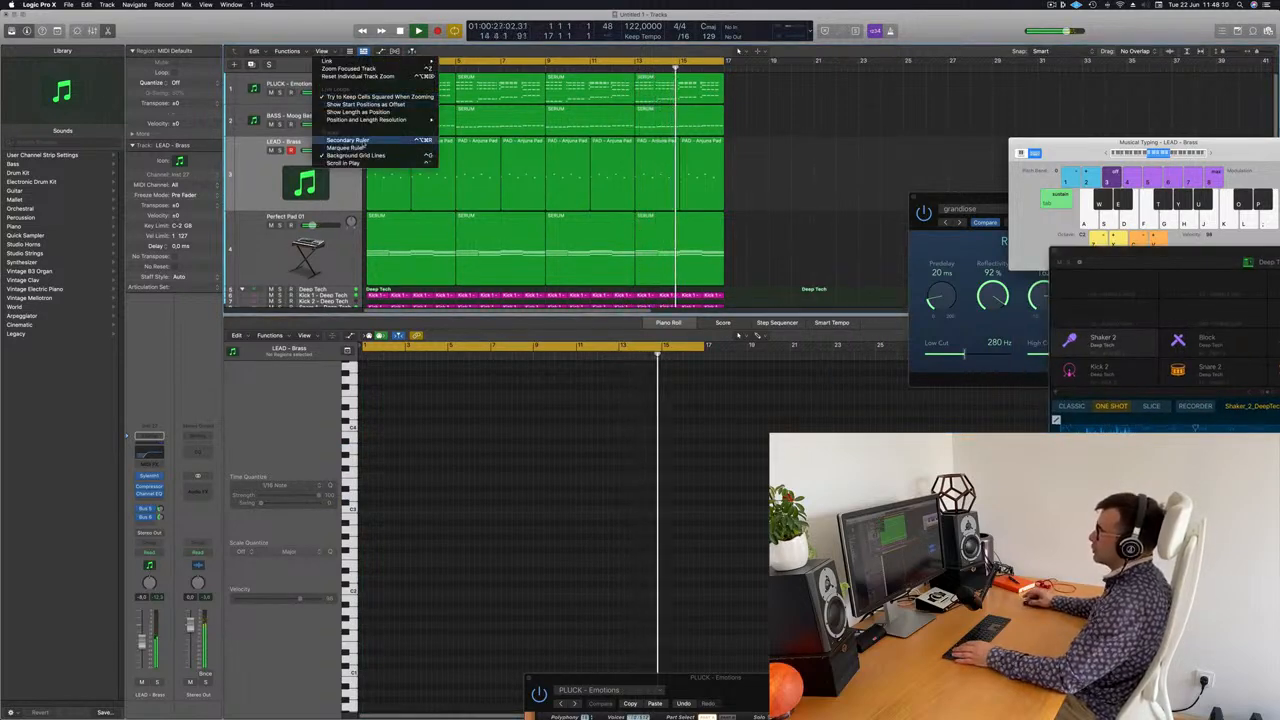
click(350, 140)
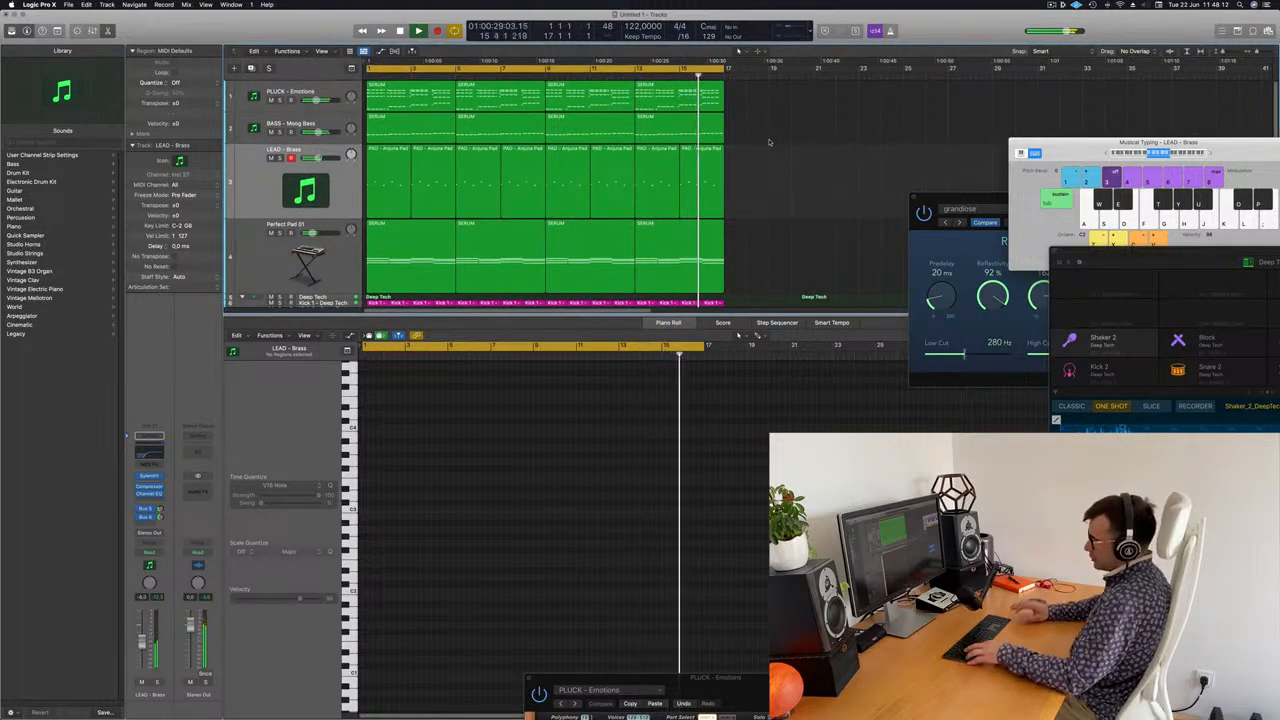
Paste copies of all tracks' regions at bar 17 to extend the arrangement to 32 bars
key(super+v)
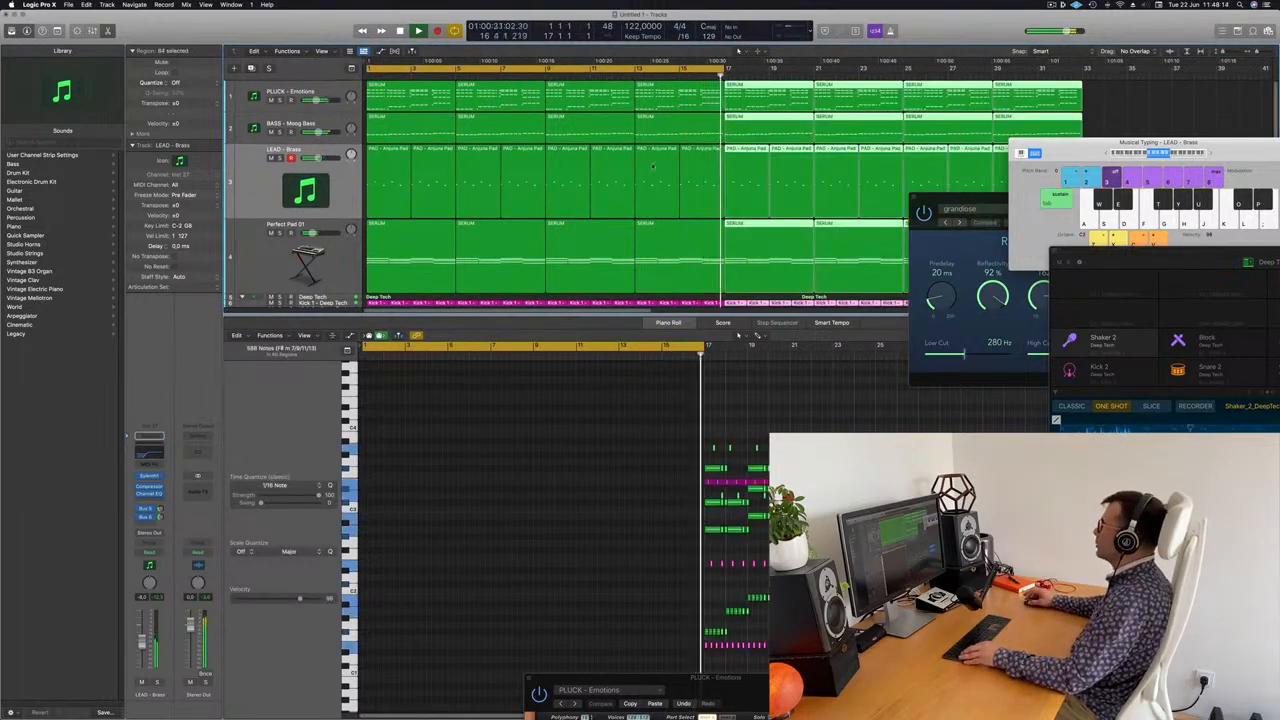
scroll(675, 184, down, 5)
scroll(670, 140, up, 2)
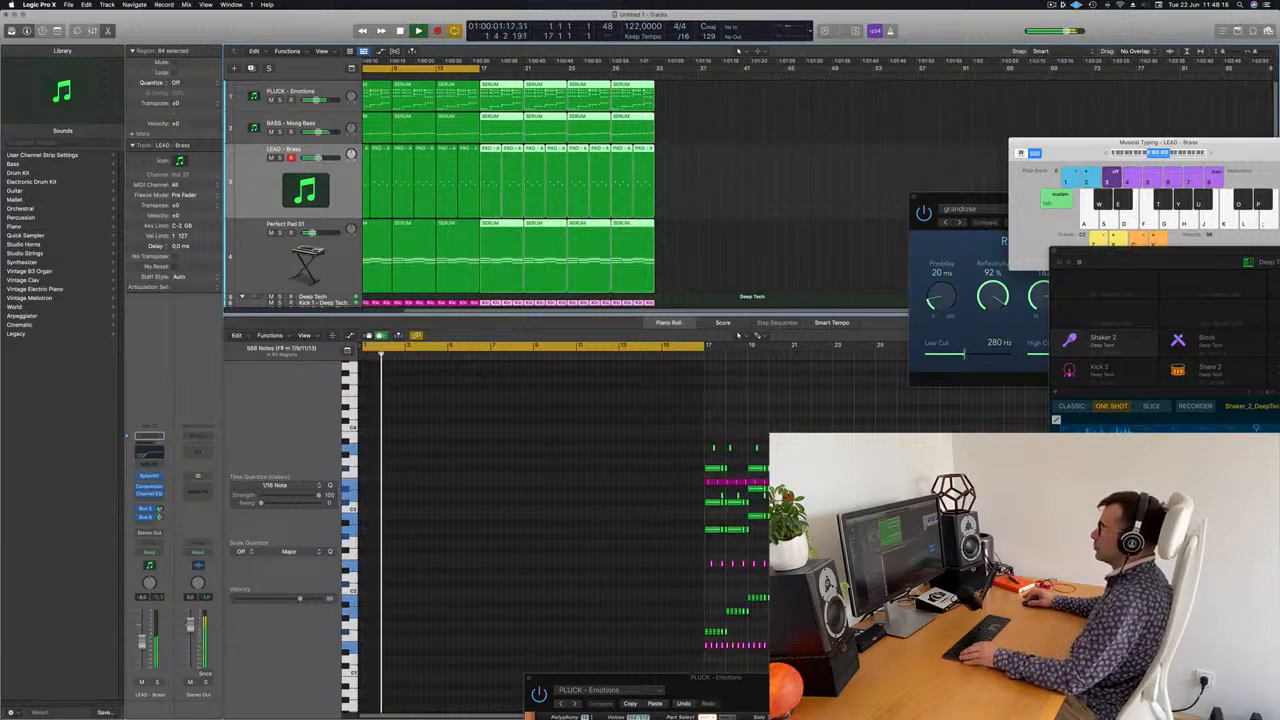
Extend the cycle range to bar 33 so it spans all 32 bars, and deselect the regions
drag(545, 68, 720, 90)
click(817, 228)
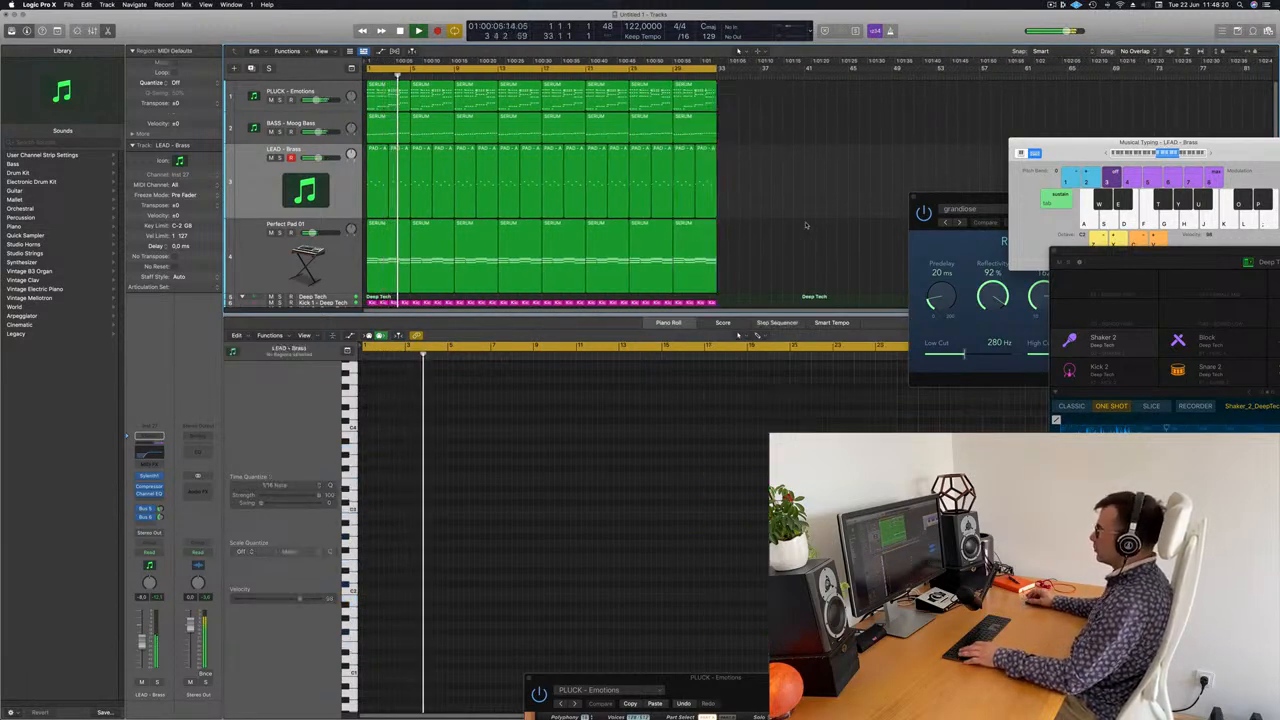
scroll(804, 244, down, 1)
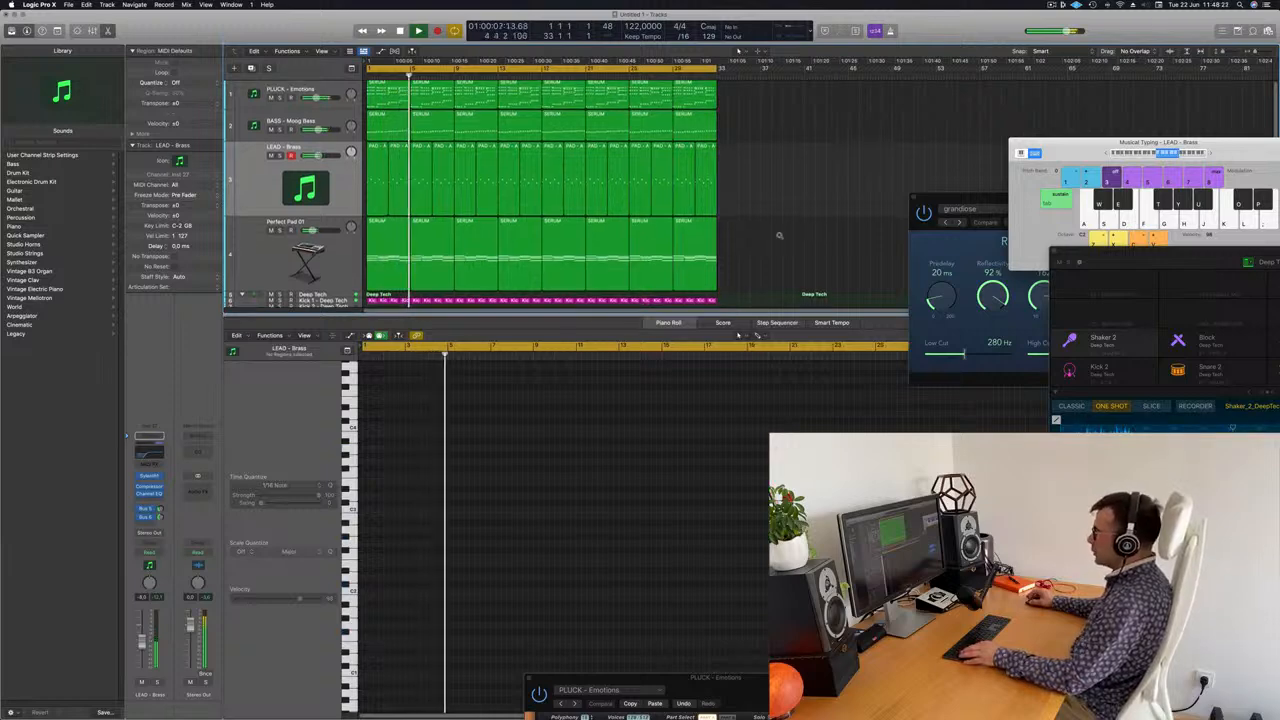
scroll(780, 236, down, 5)
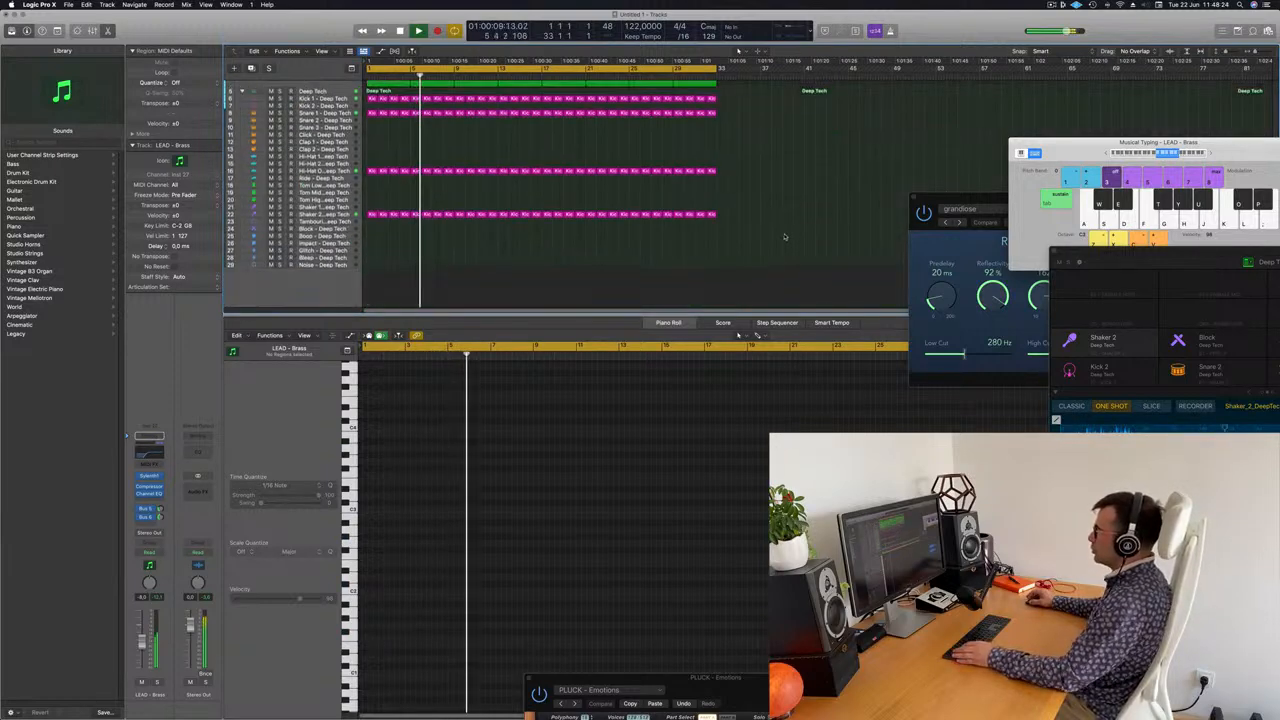
Duplicate the Perfect Pad 01 track with its settings as an empty track below it, and restart playback
scroll(601, 121, up, 2)
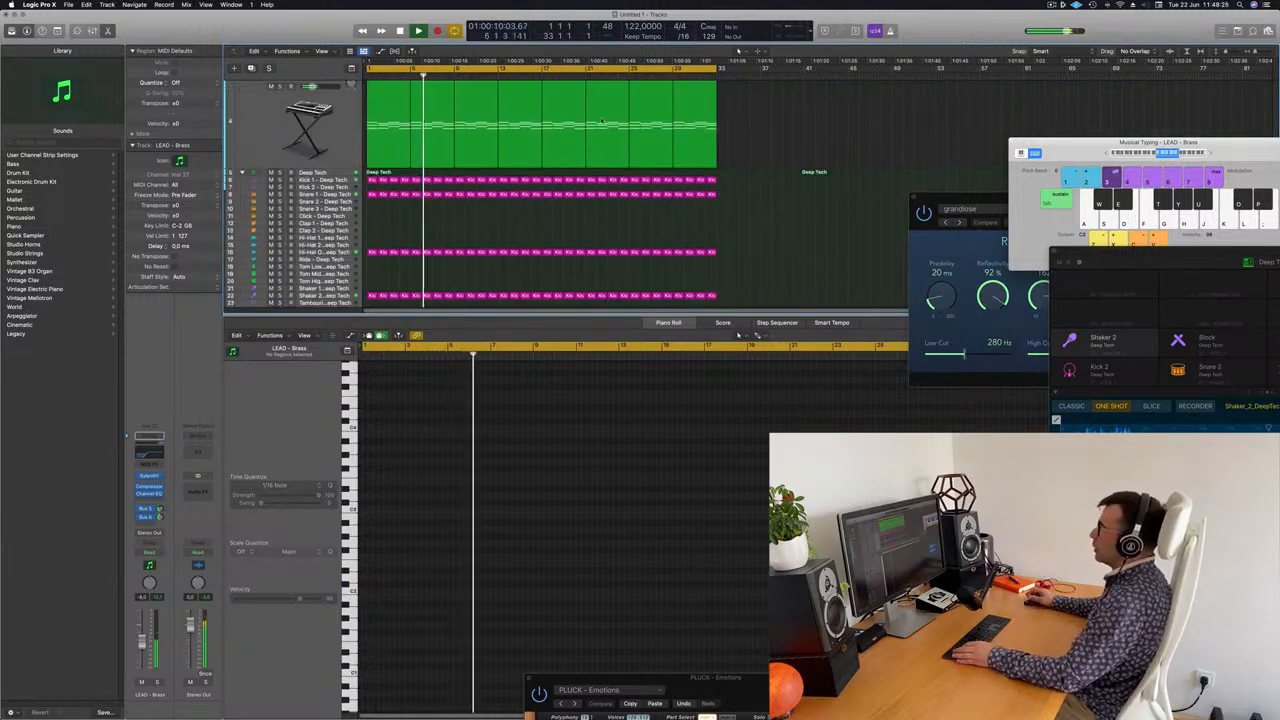
scroll(340, 131, up, 1)
click(340, 131)
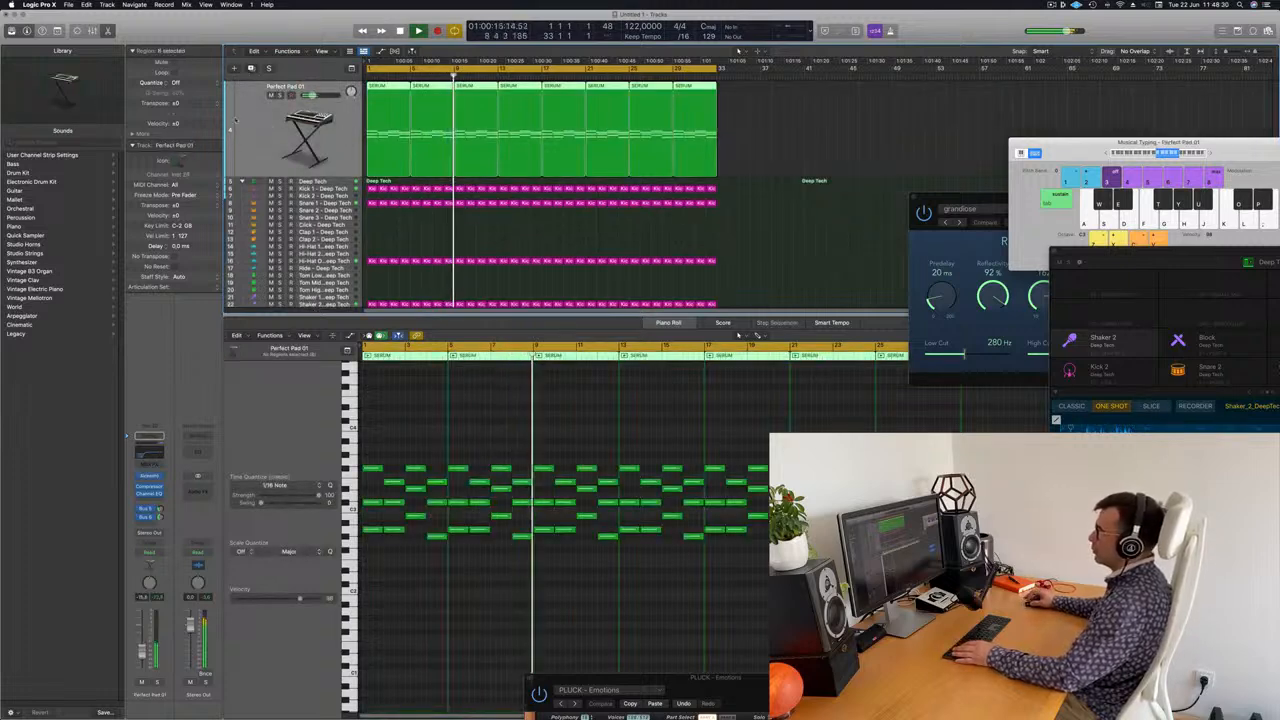
key(super+d)
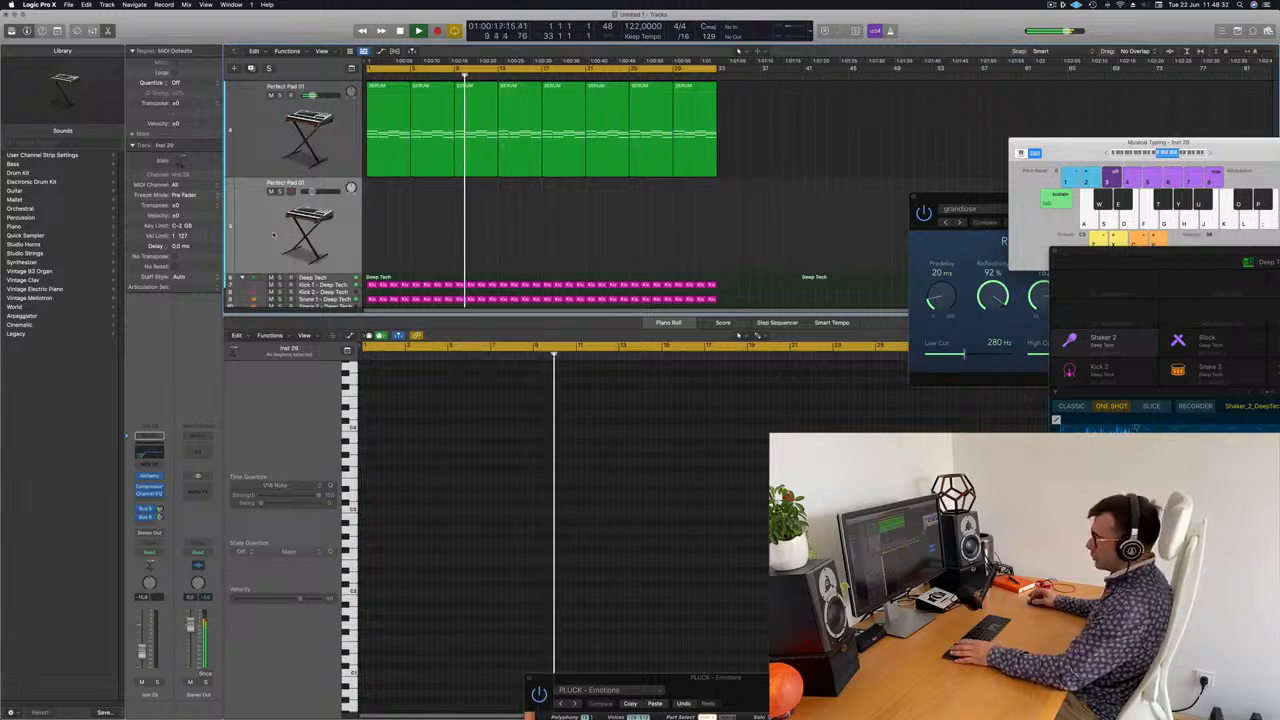
key(space)
key(space)
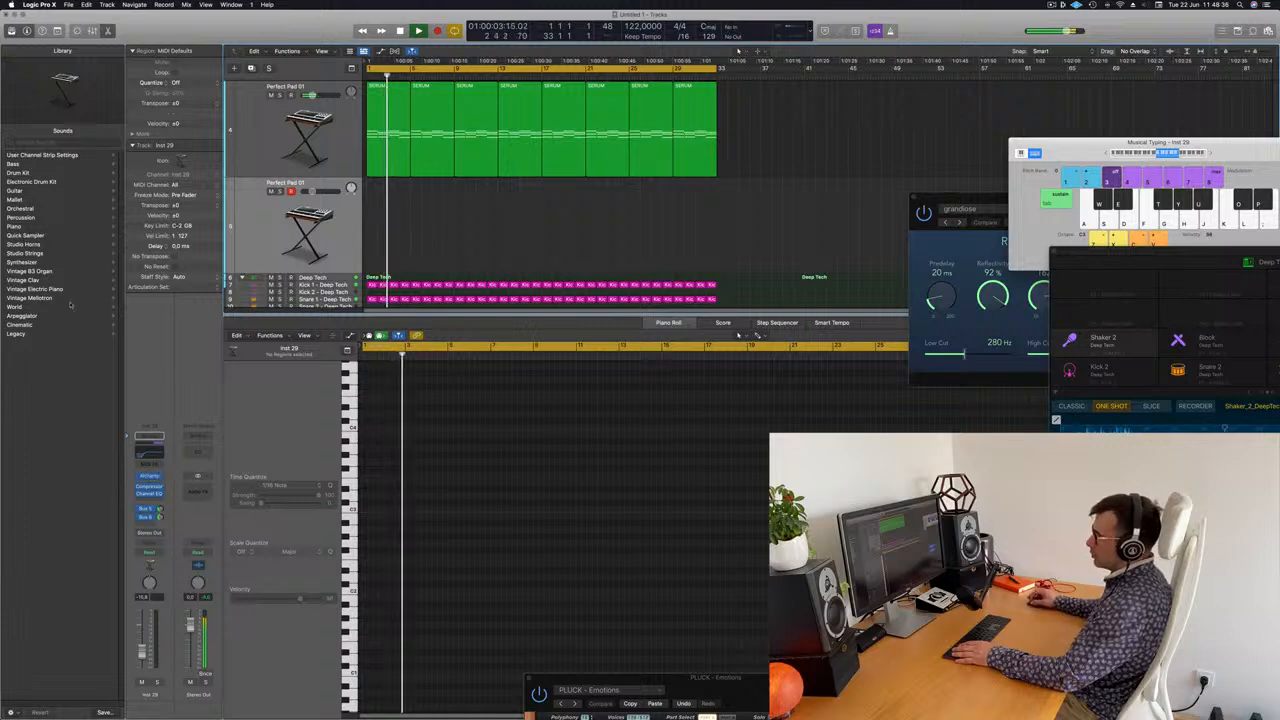
Search the sound library for "kali" and load the African Kalimba Echoes patch on the new track
click(34, 141)
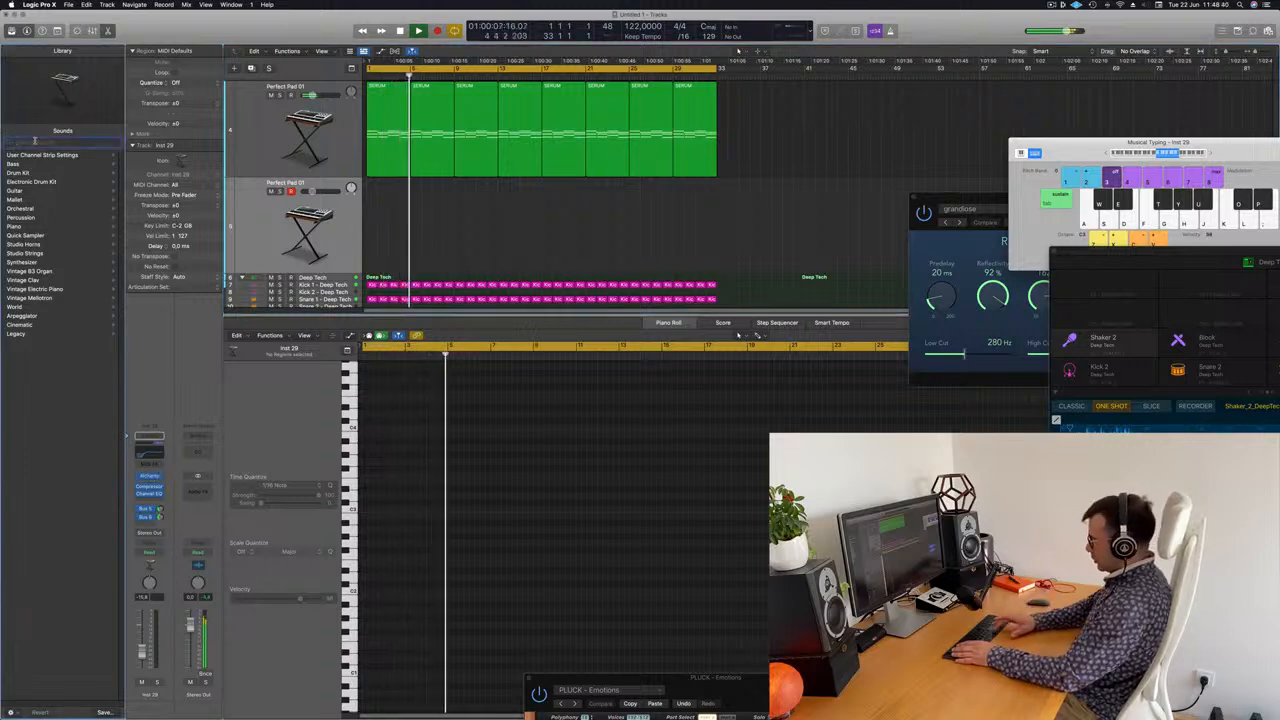
text(kali)
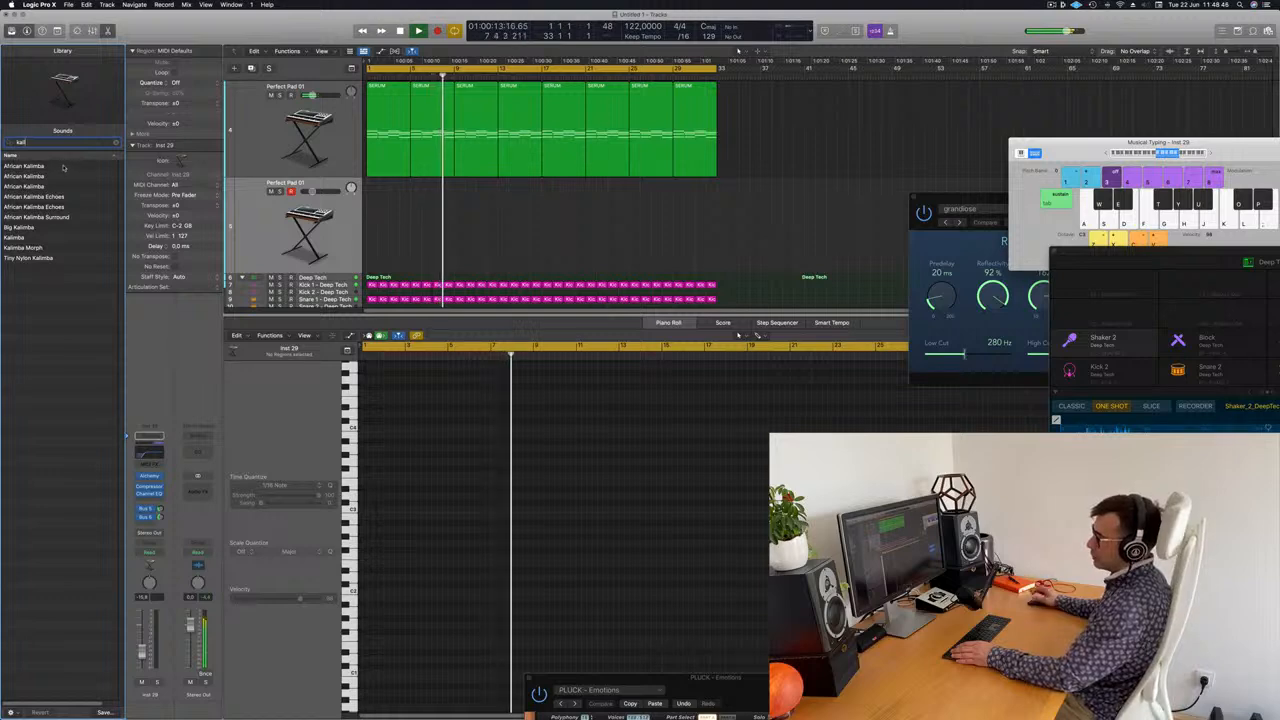
click(33, 197)
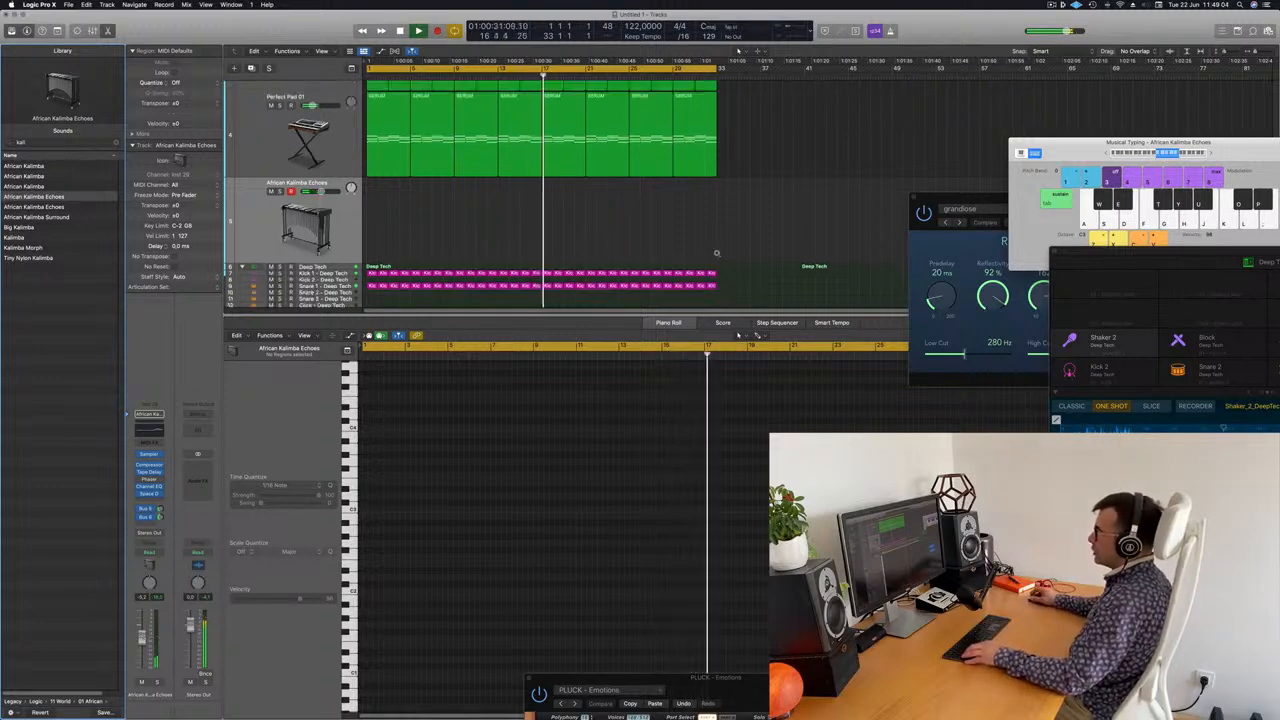
Copy a four-bar Perfect Pad 01 region to bar 1 of the African Kalimba Echoes track
scroll(691, 243, up, 5)
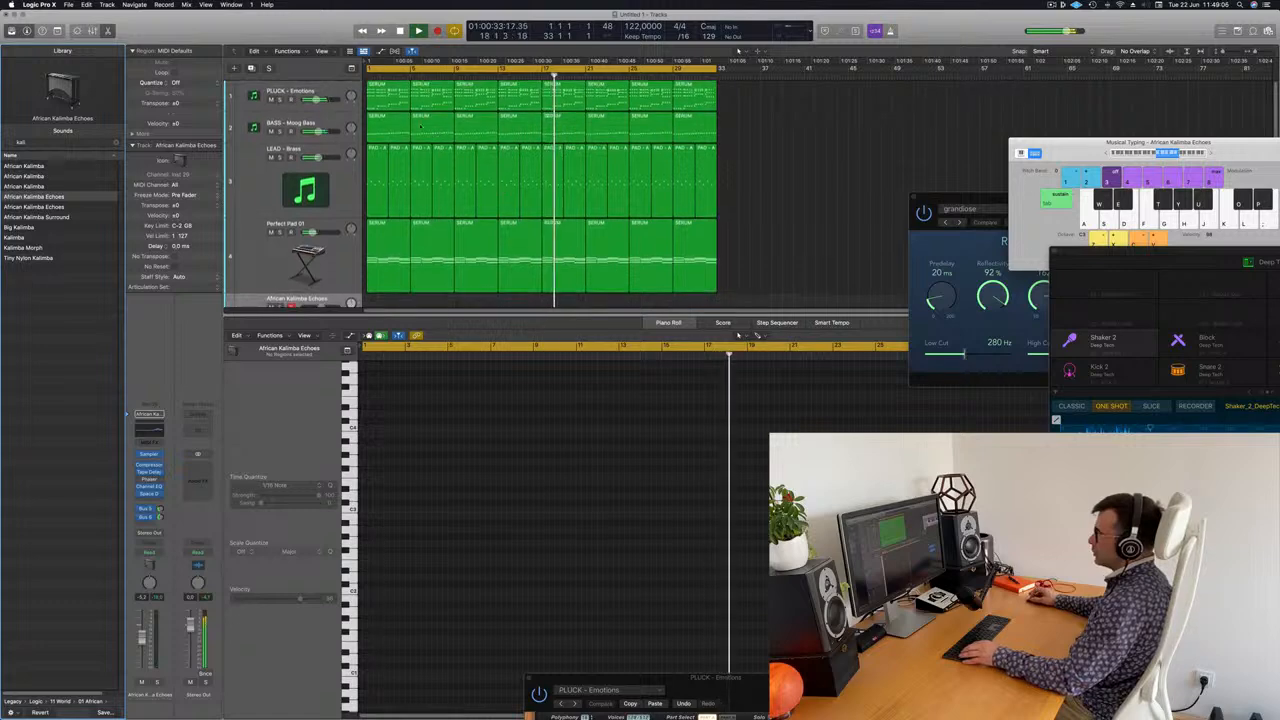
scroll(663, 235, down, 2)
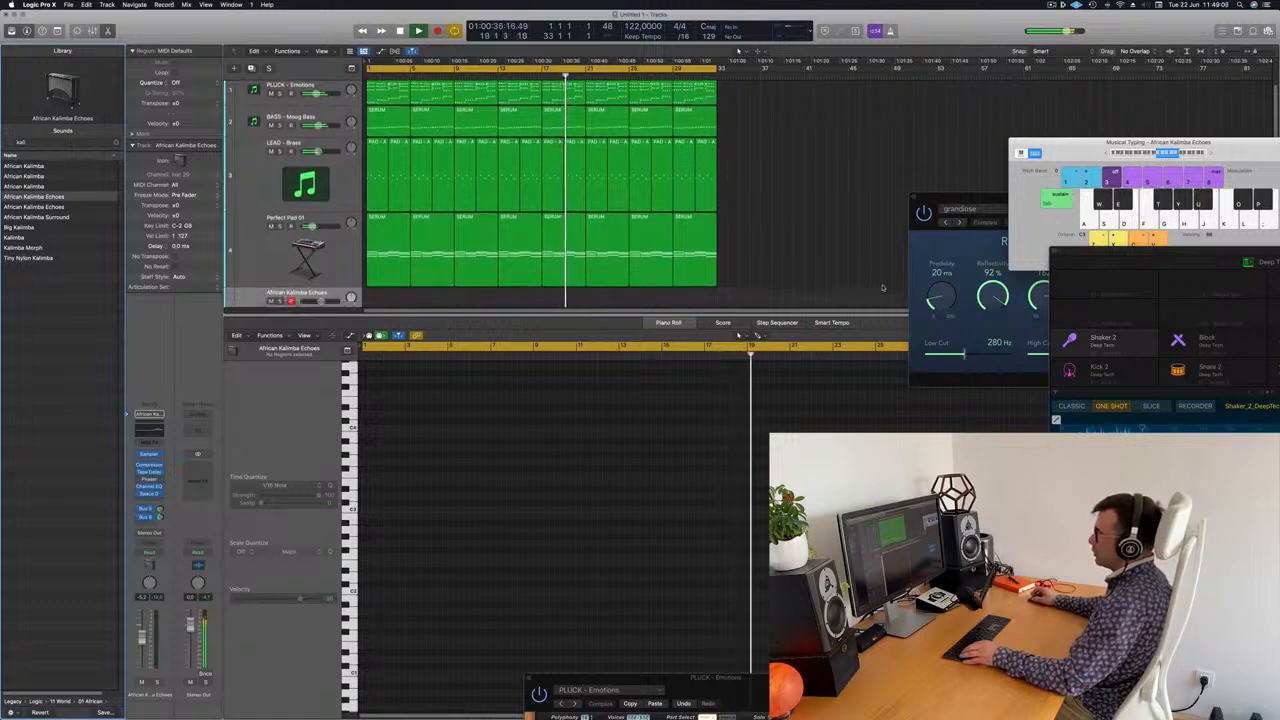
scroll(473, 214, up, 1)
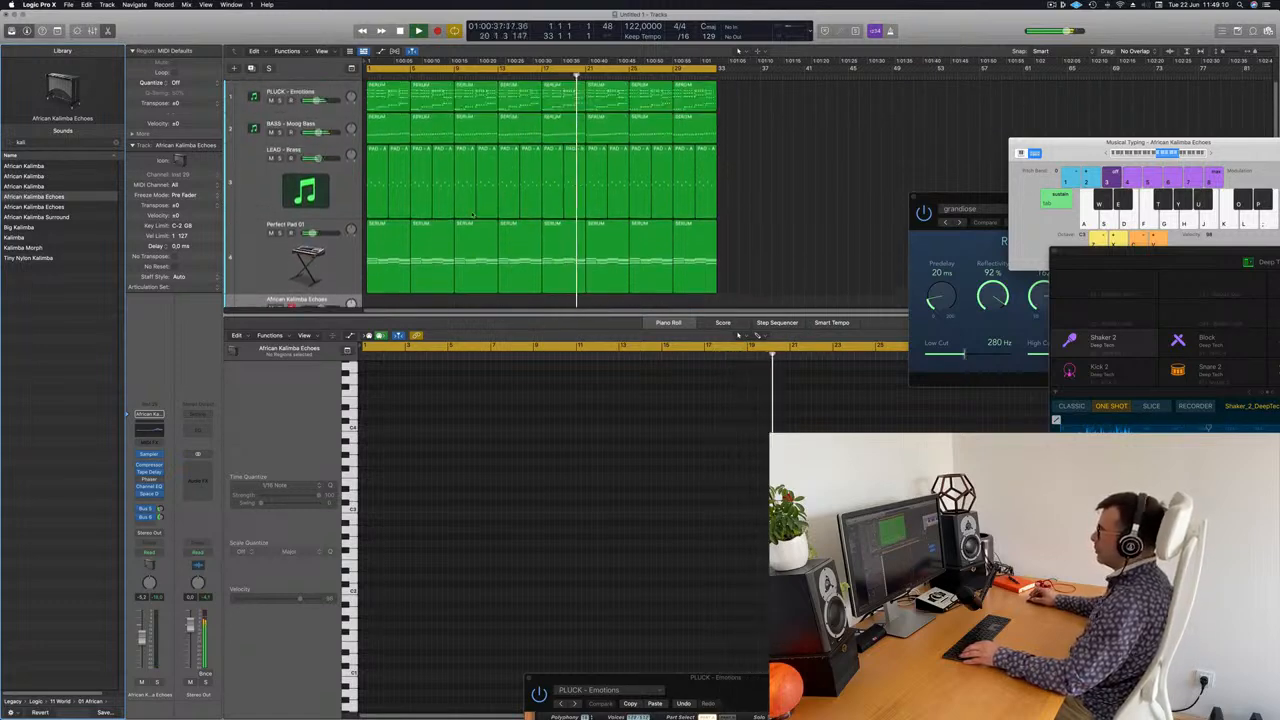
scroll(440, 216, down, 1)
click(413, 204)
scroll(413, 204, down, 1)
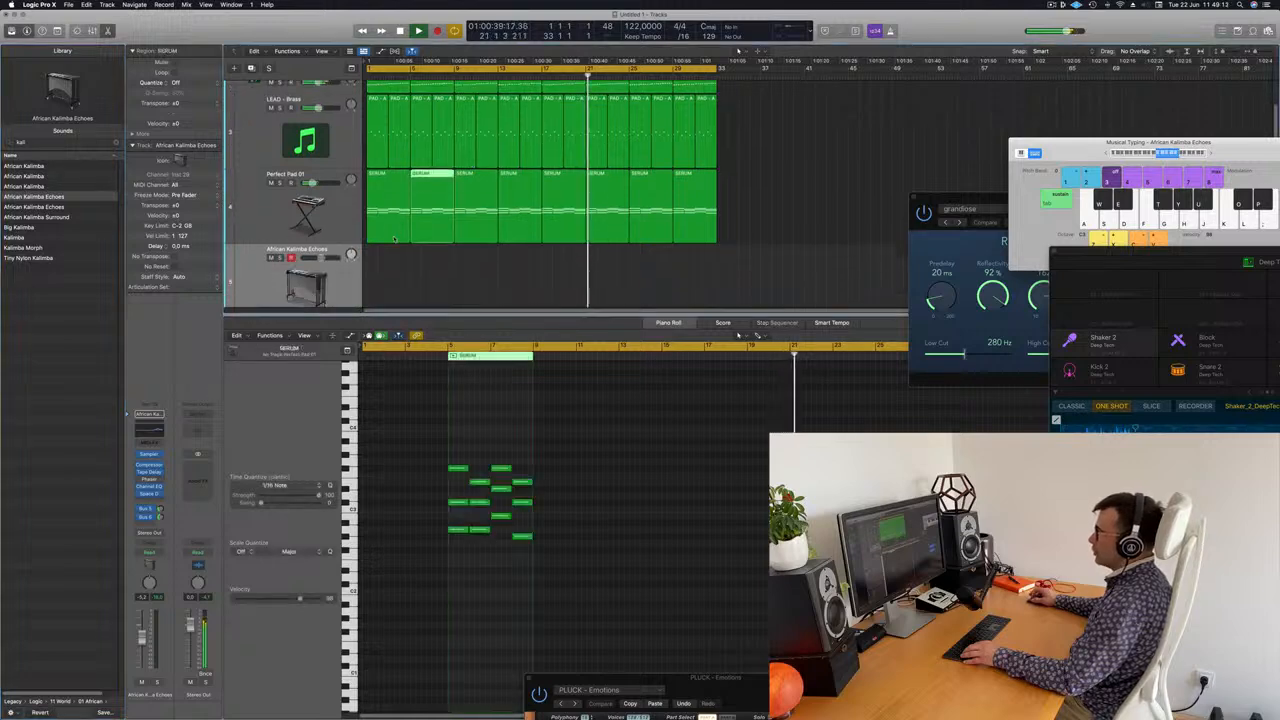
drag(389, 200, 386, 268)
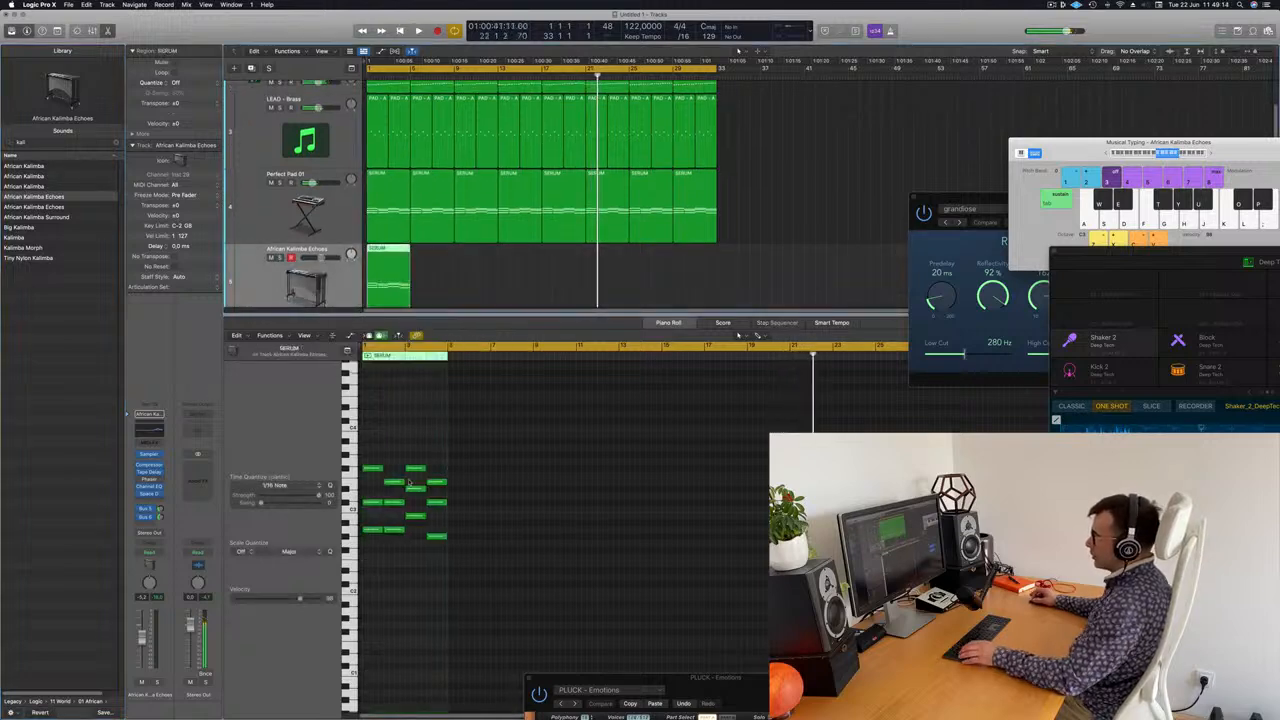
Shorten all chord notes in the kalimba region to about a quarter note each
drag(375, 456, 443, 538)
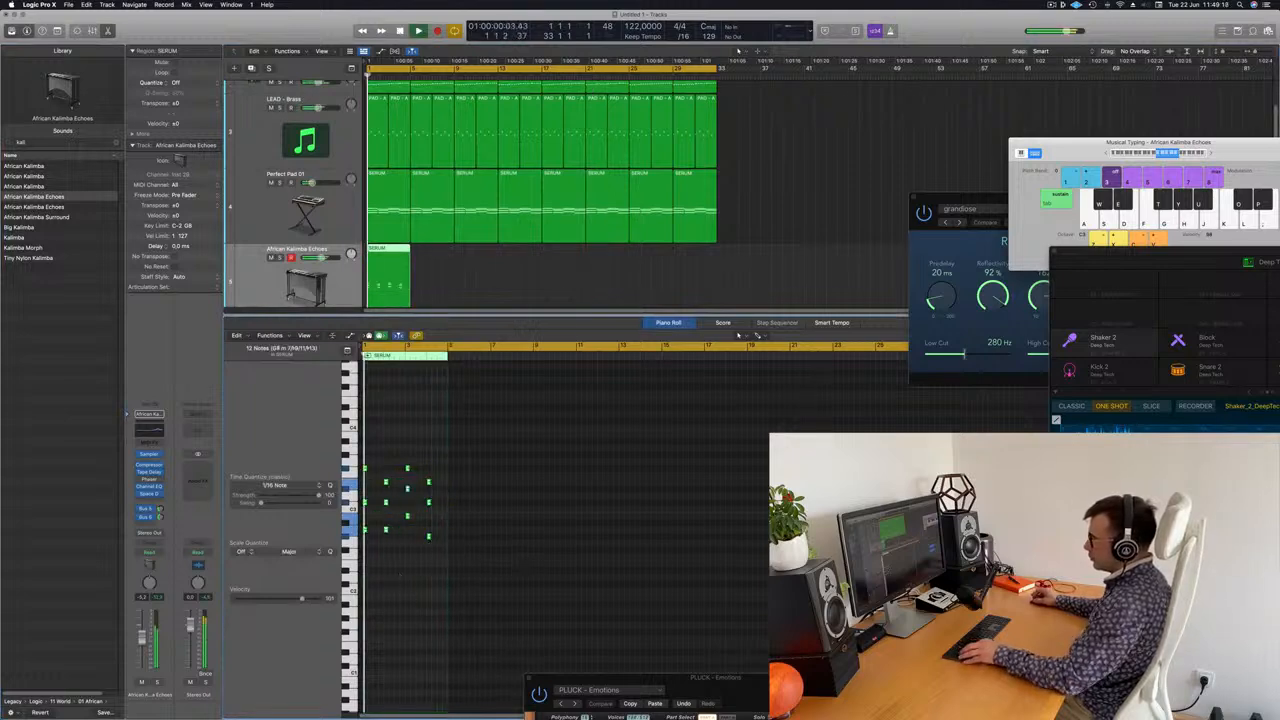
scroll(402, 574, up, 5)
scroll(446, 574, right, 1)
scroll(480, 569, left, 1)
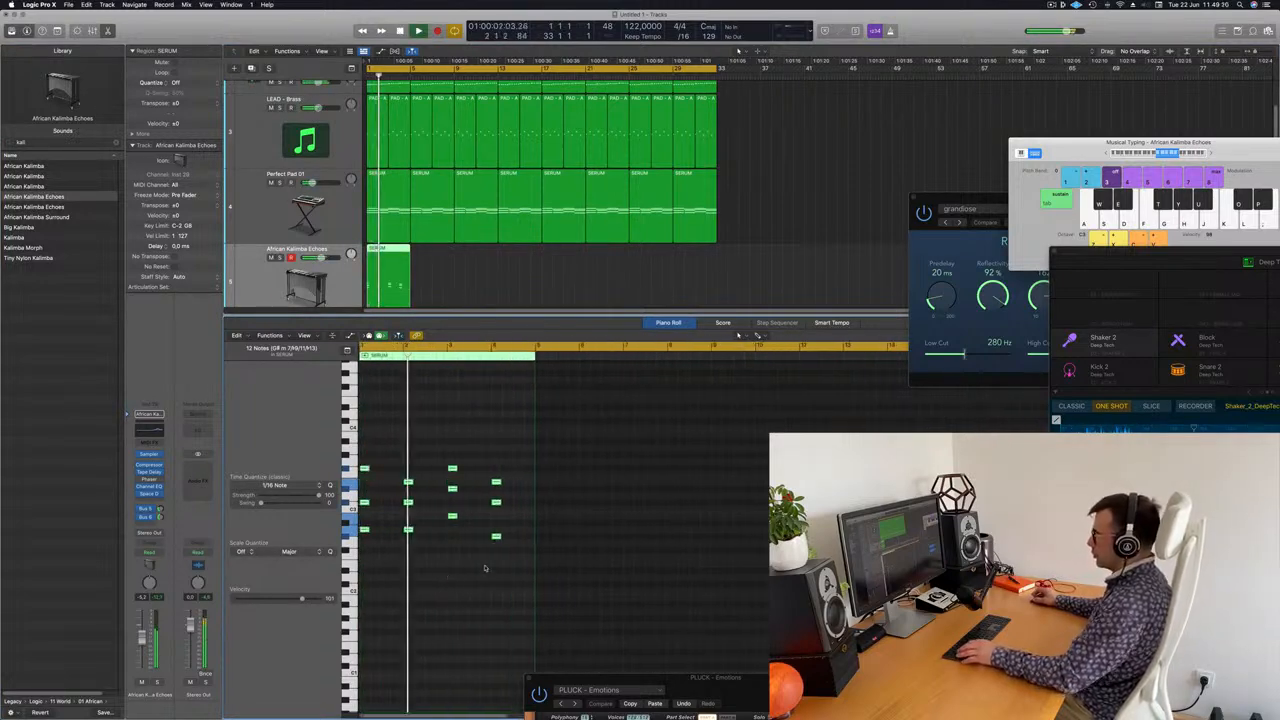
scroll(400, 543, up, 3)
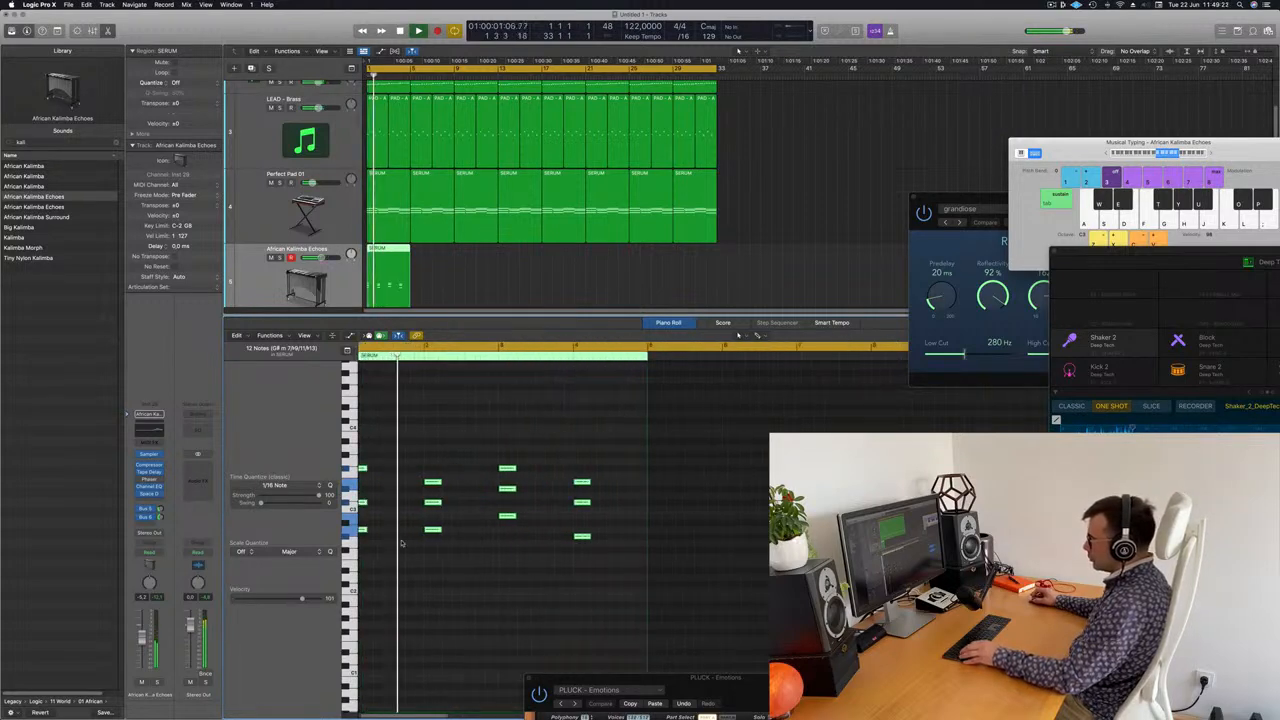
Copy the shortened kalimba chords twice within each bar to make three hits per bar, and play from the start
scroll(400, 543, left, 1)
drag(375, 531, 404, 533)
key(space)
scroll(438, 530, up, 3)
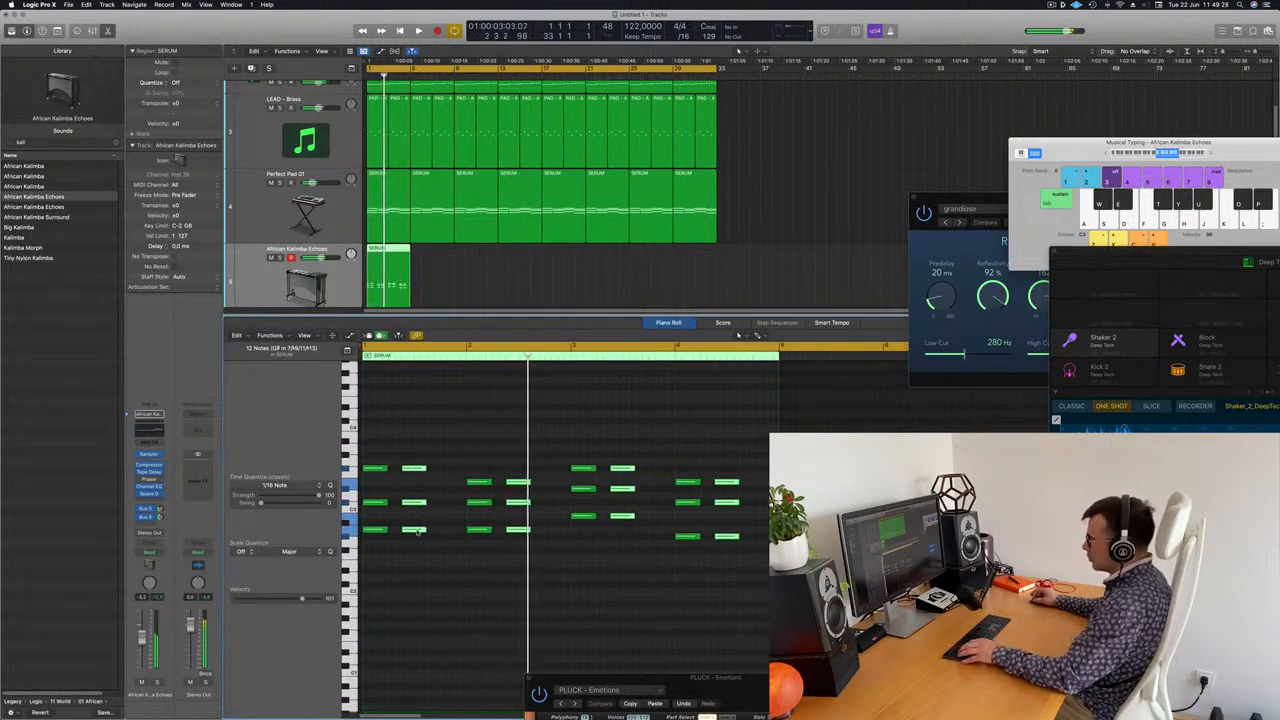
drag(431, 532, 450, 540)
scroll(430, 564, down, 3)
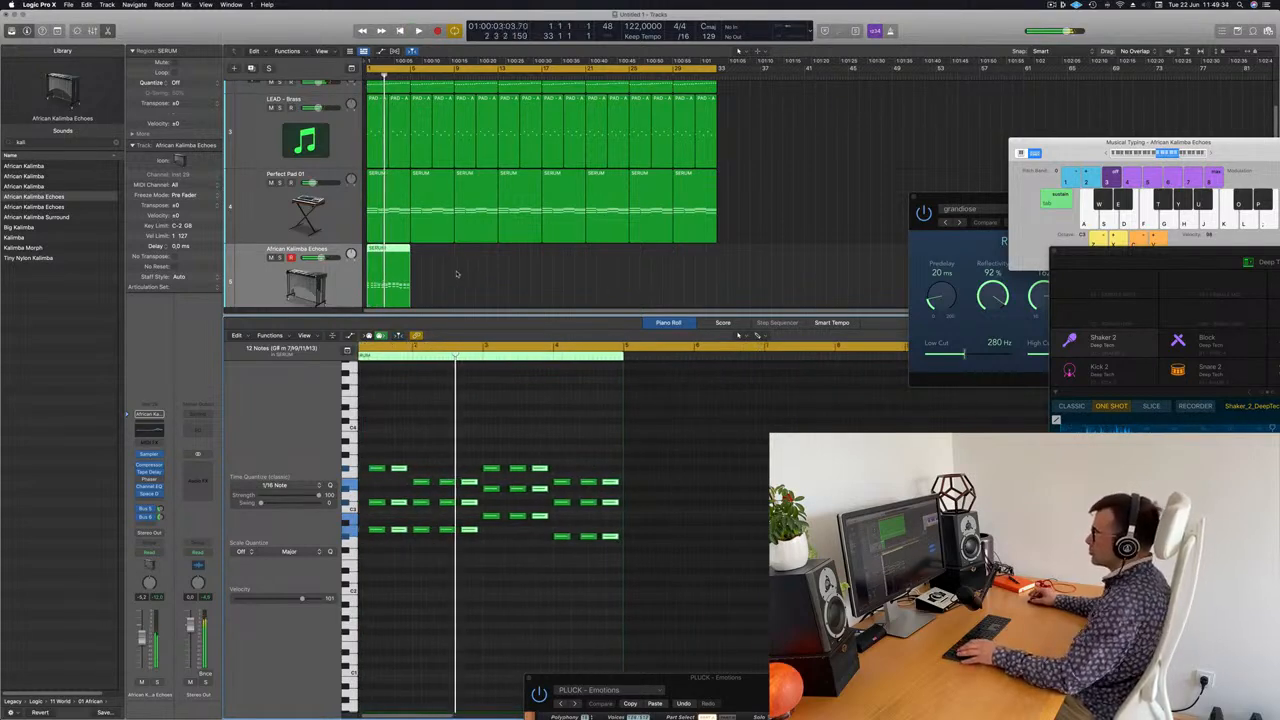
key(Return)
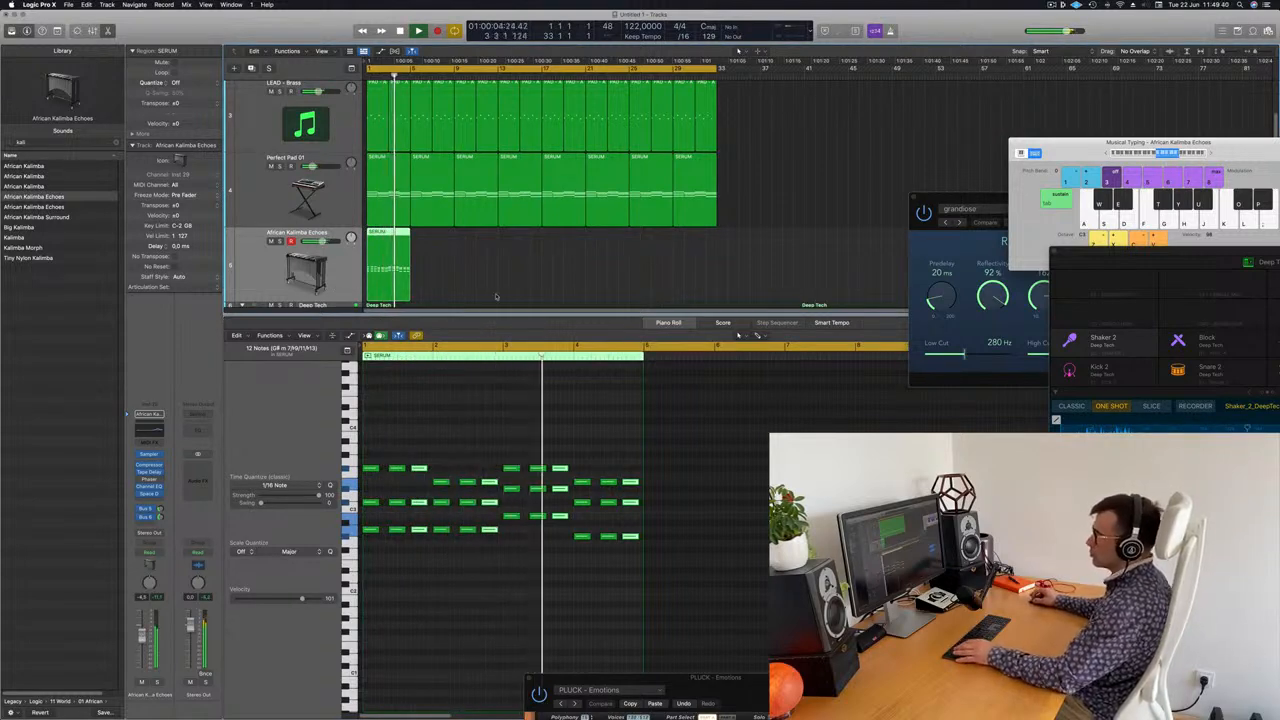
Repeat the four-bar kalimba region along its track until it fills the arrangement up to bar 33
drag(471, 272, 393, 286)
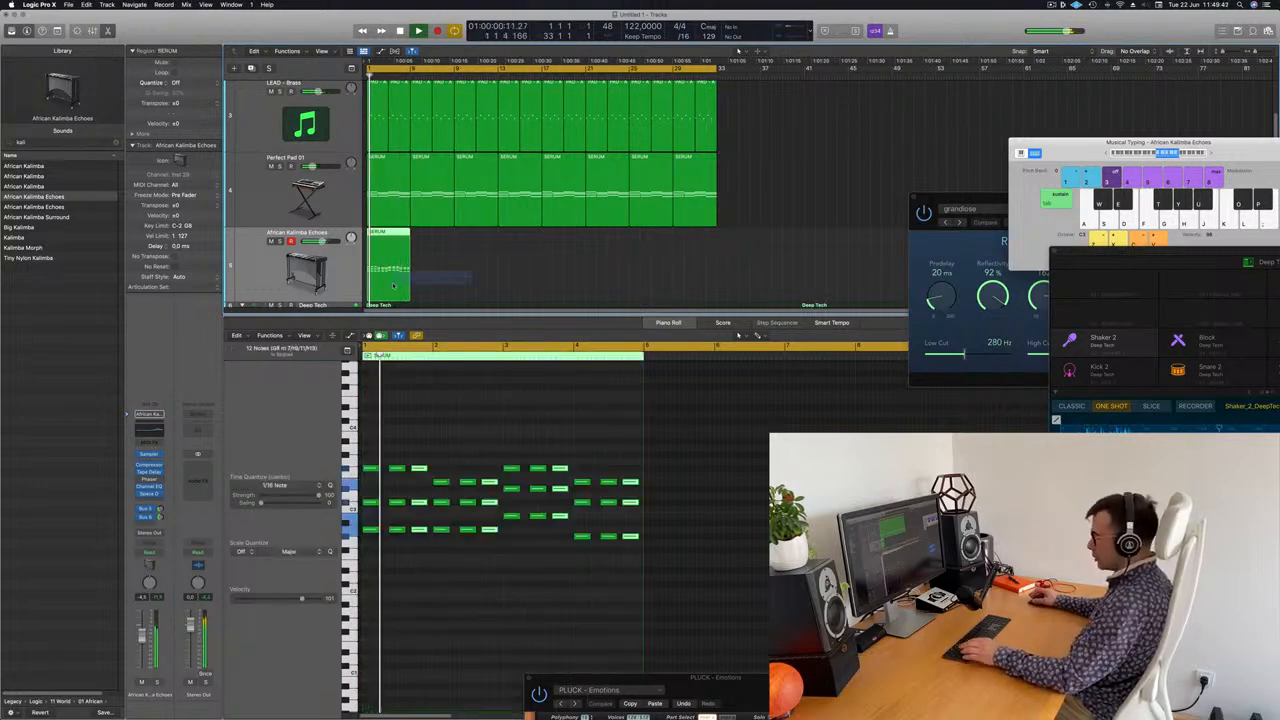
key(super+r)
key(super+r)
key(super+r)
key(super+r)
key(super+r)
key(super+r)
key(super+r)
key(super+r)
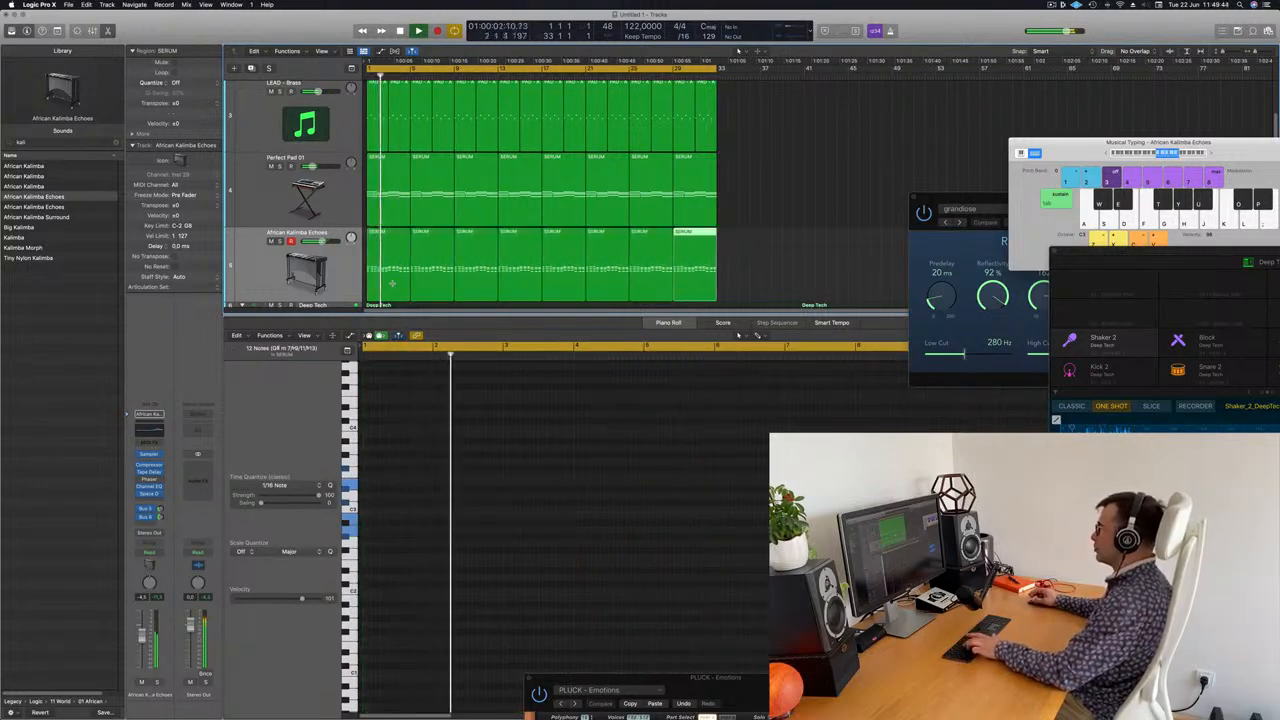
Clear the library search, try the African Kalimba patch on the kalimba track, and return to African Kalimba Echoes
key(Delete)
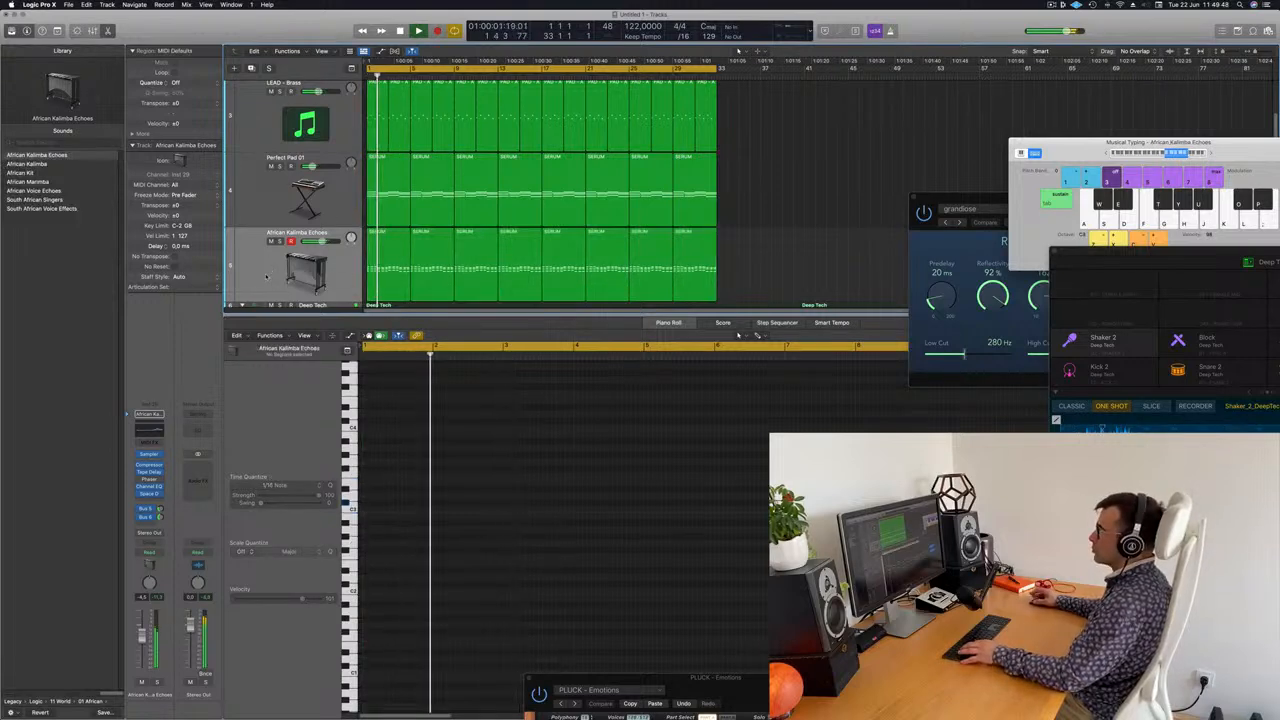
click(266, 276)
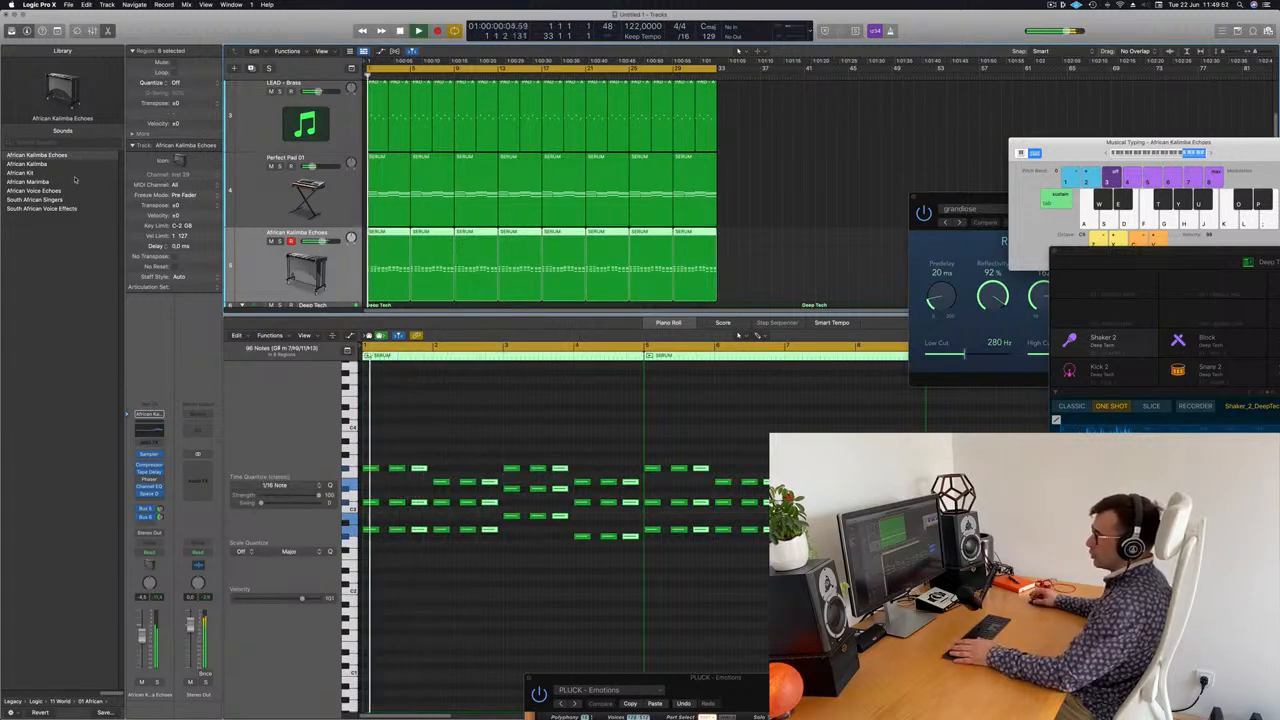
click(32, 164)
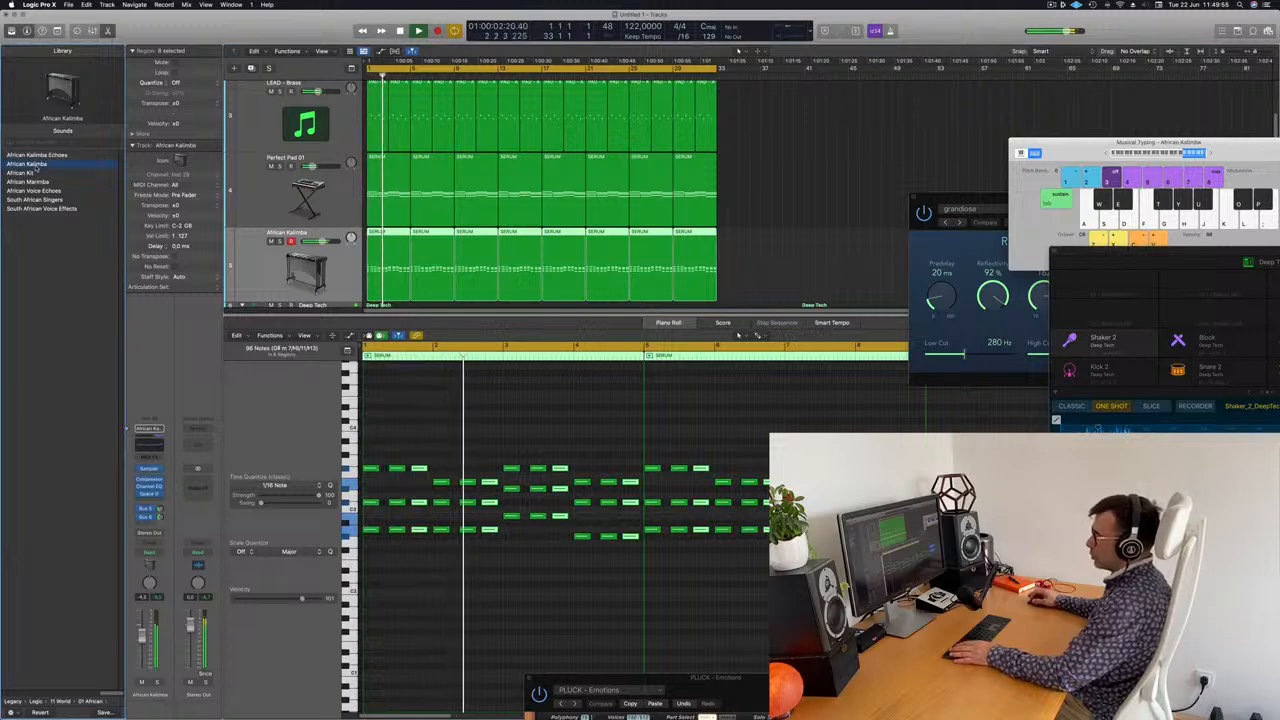
click(29, 175)
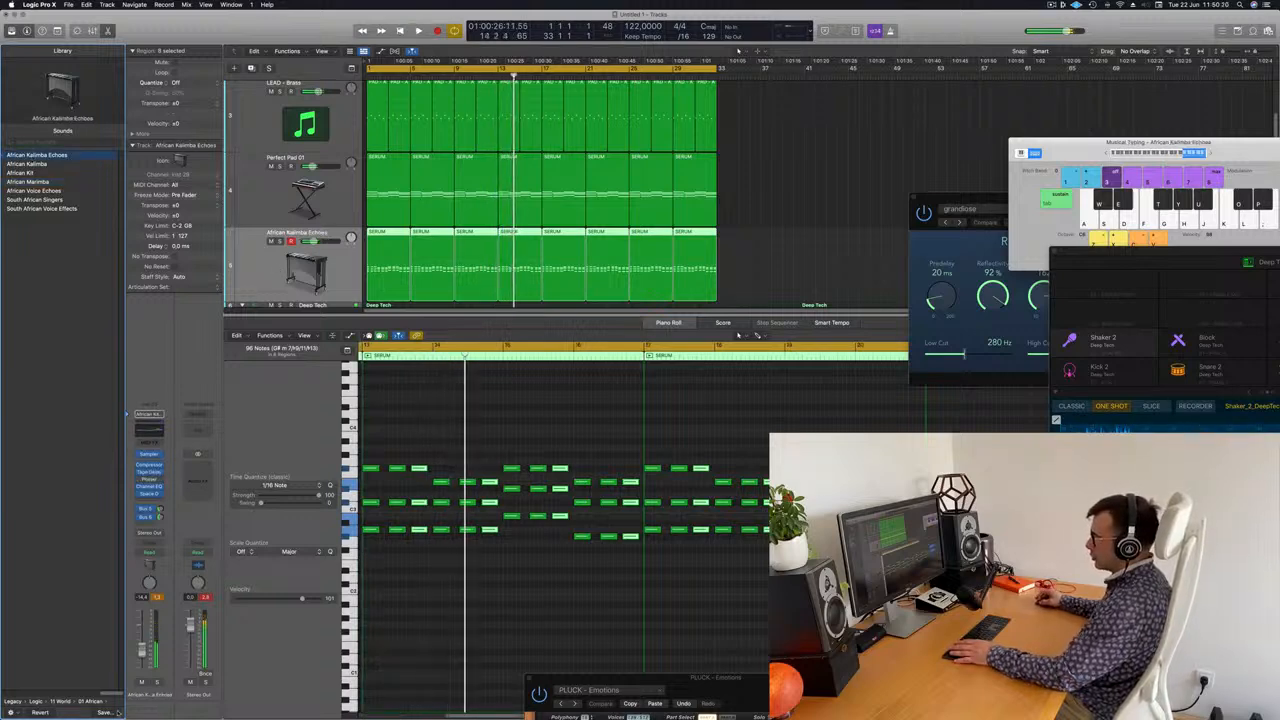
key(Return)
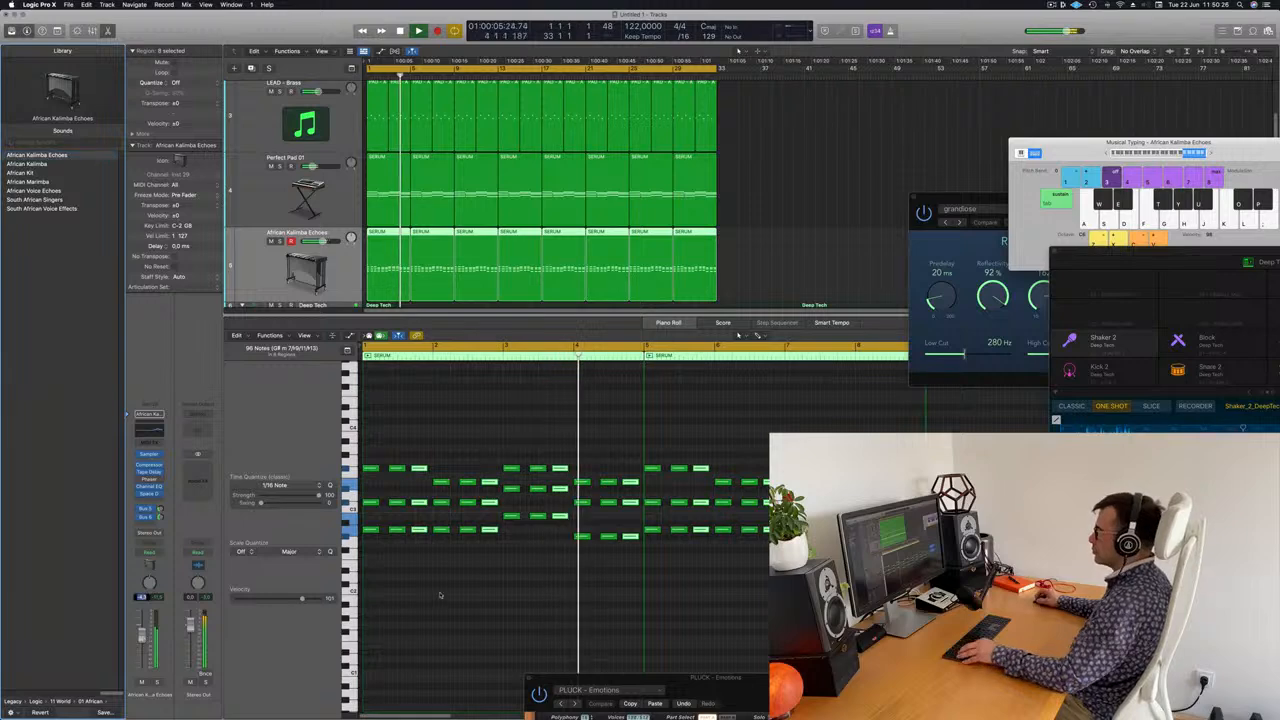
click(810, 200)
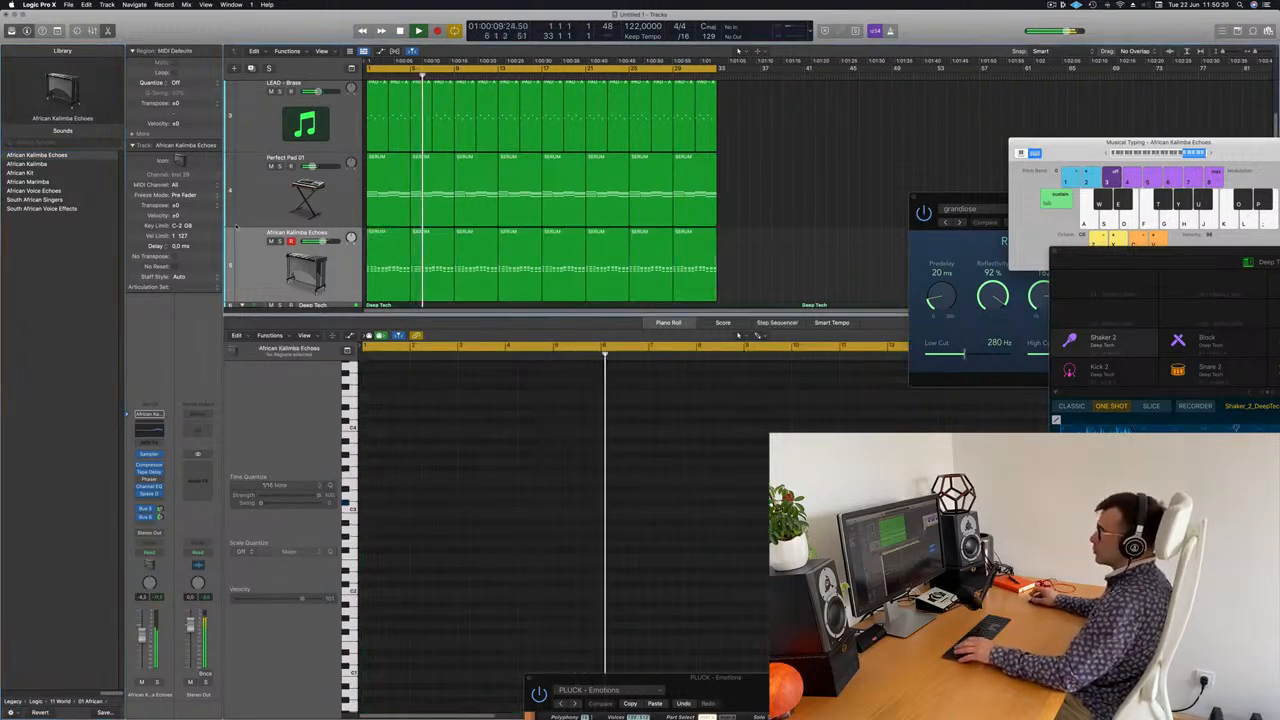
Search the sound library for "beach" and "sa", and deselect the kalimba regions
key(super+a)
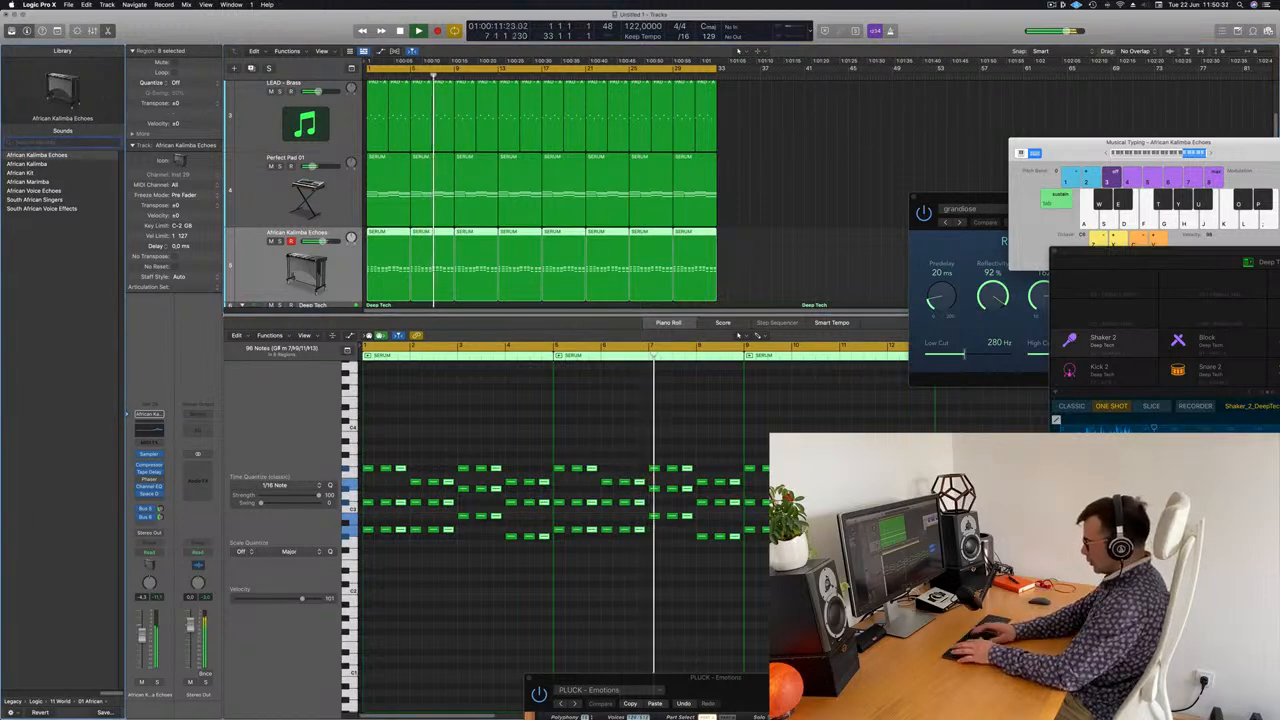
click(45, 139)
text(beach)
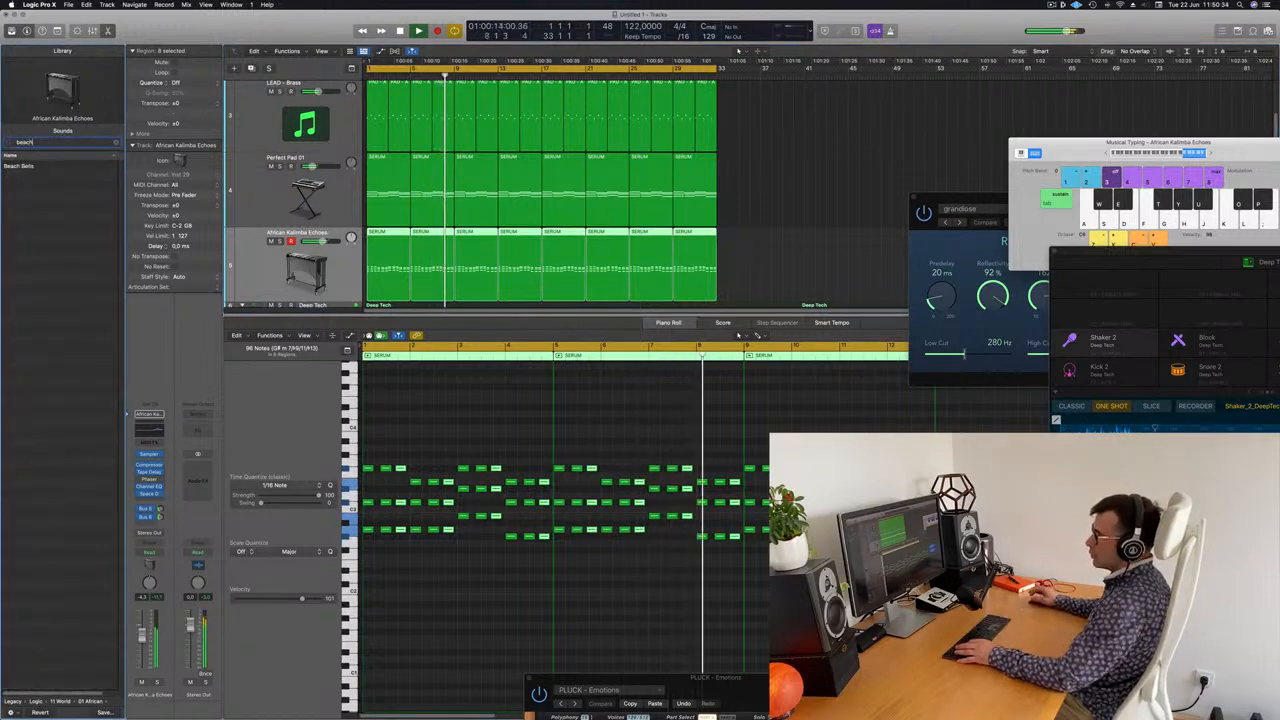
key(BackSpace)
key(BackSpace)
key(BackSpace)
key(BackSpace)
key(BackSpace)
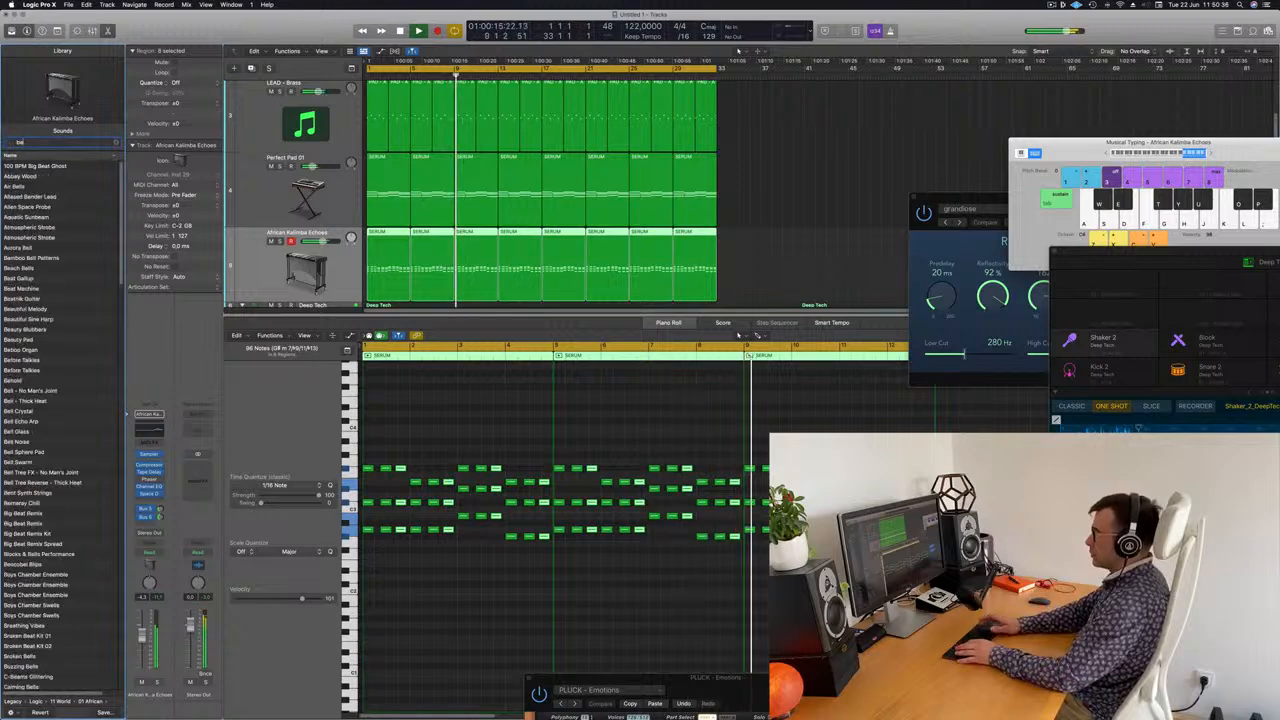
text(sand)
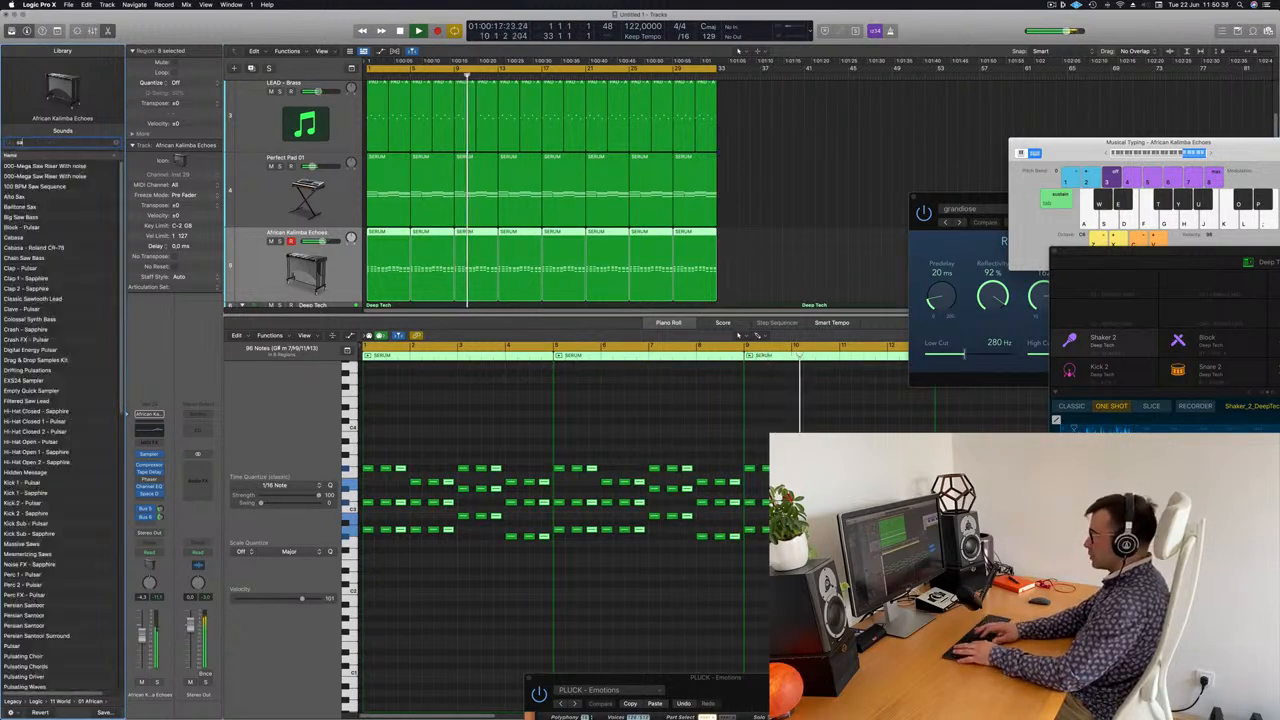
key(BackSpace)
key(BackSpace)
key(BackSpace)
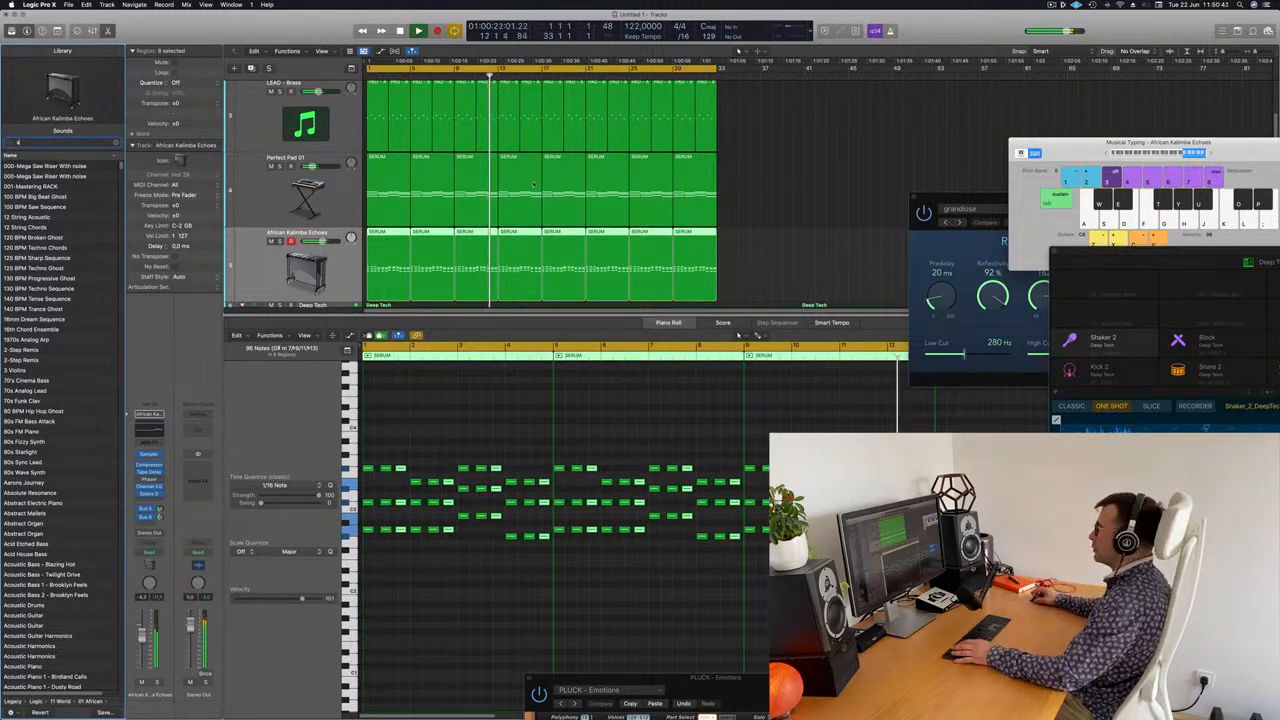
click(816, 265)
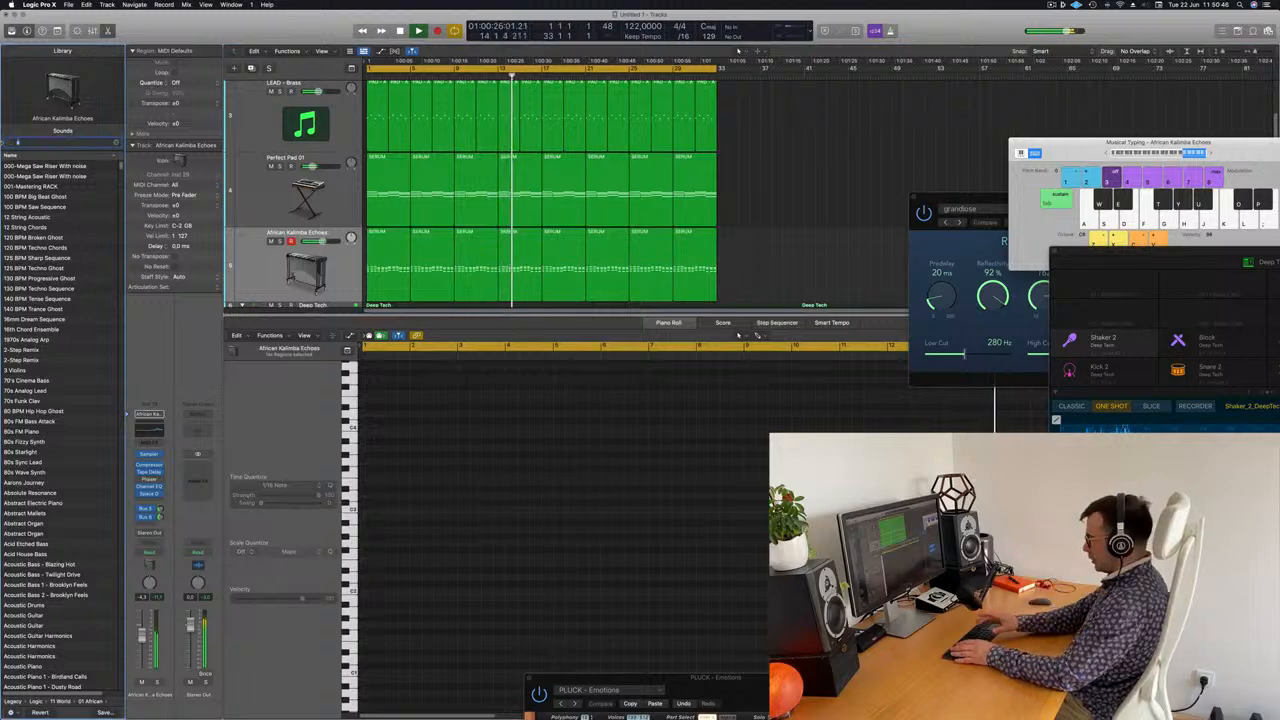
Search the sound library for "wind" and "sea", and close the library
key(BackSpace)
text(wind)
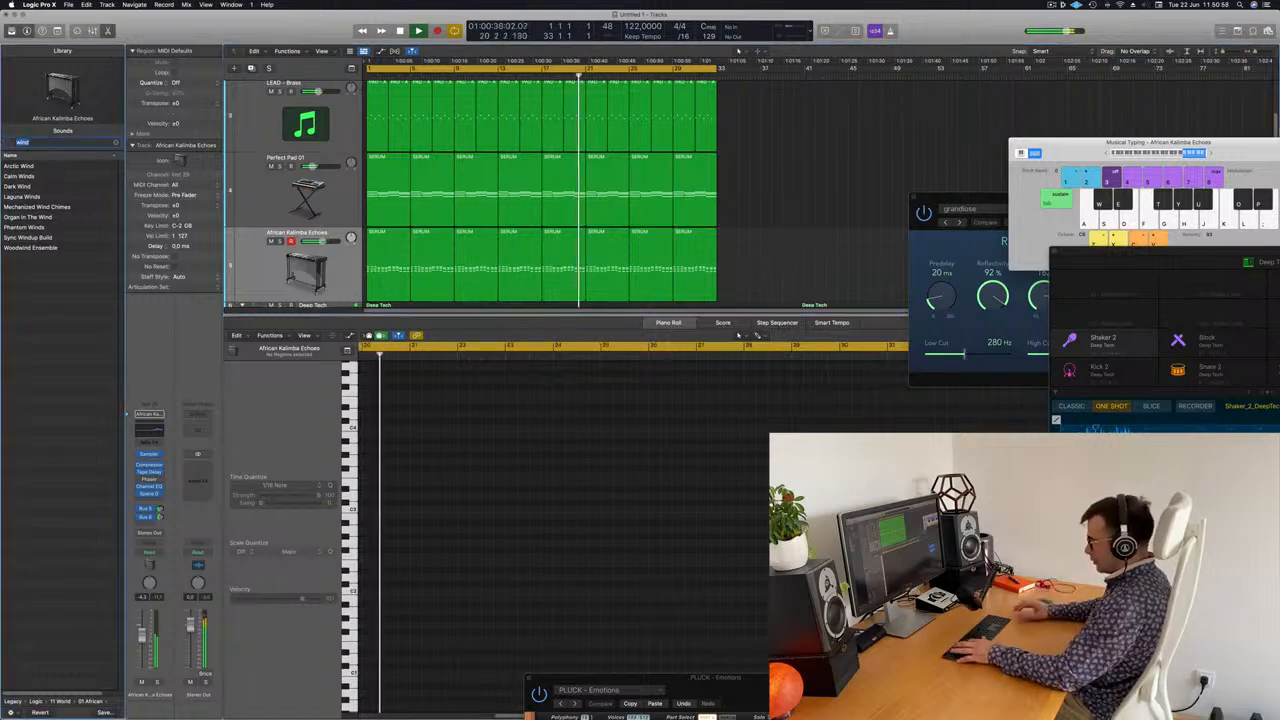
key(BackSpace)
key(BackSpace)
key(BackSpace)
key(BackSpace)
text(sea)
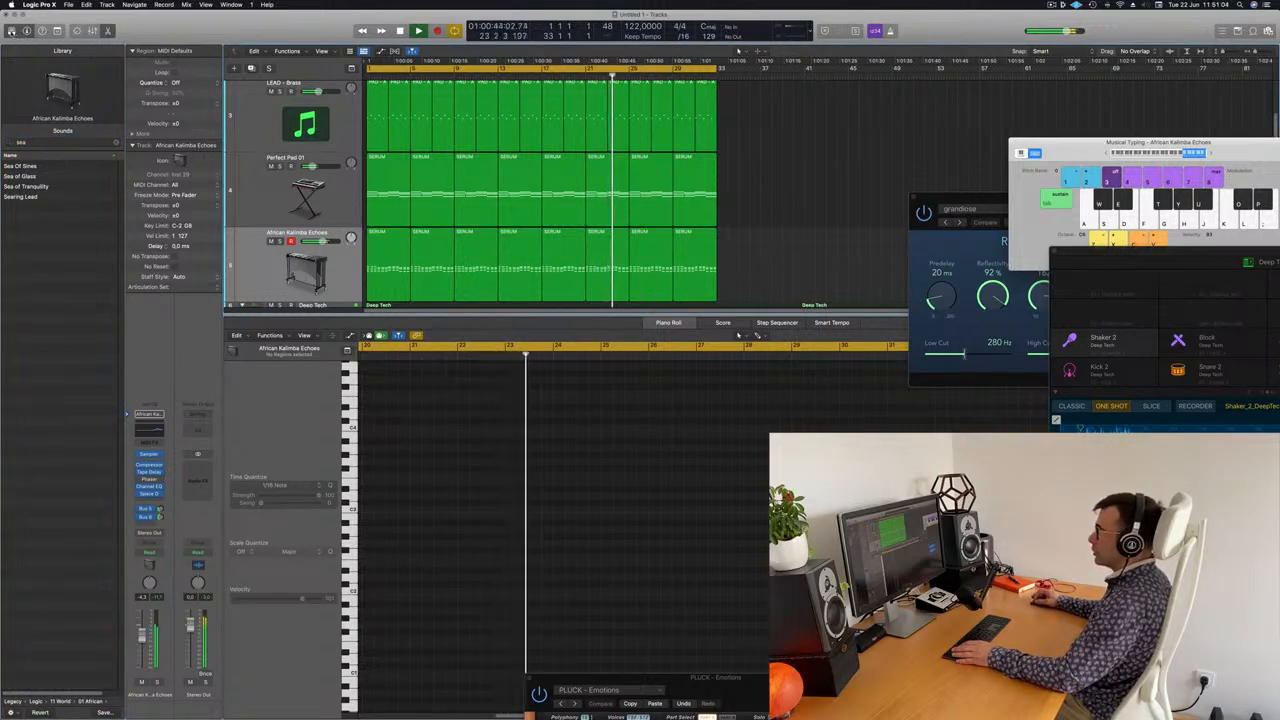
text(y)
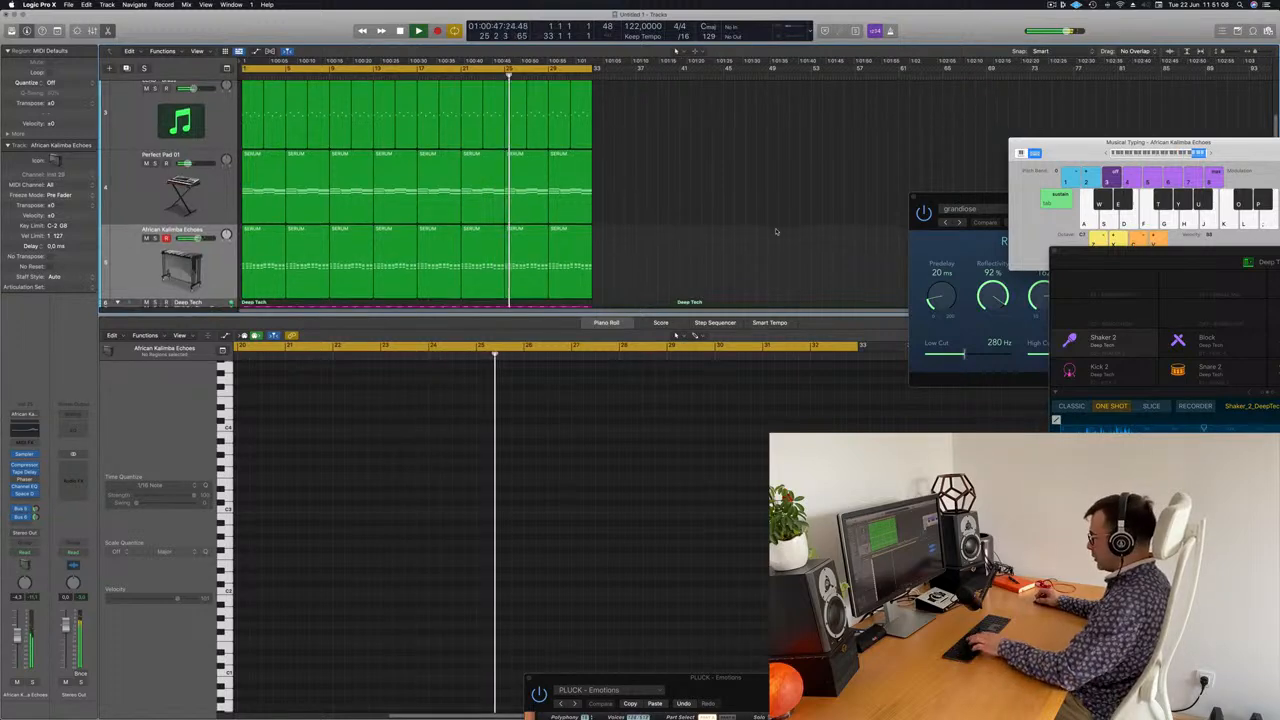
Hide the musical typing keyboard and the lower editor, and fit all tracks of the arrangement into view
key(super+k)
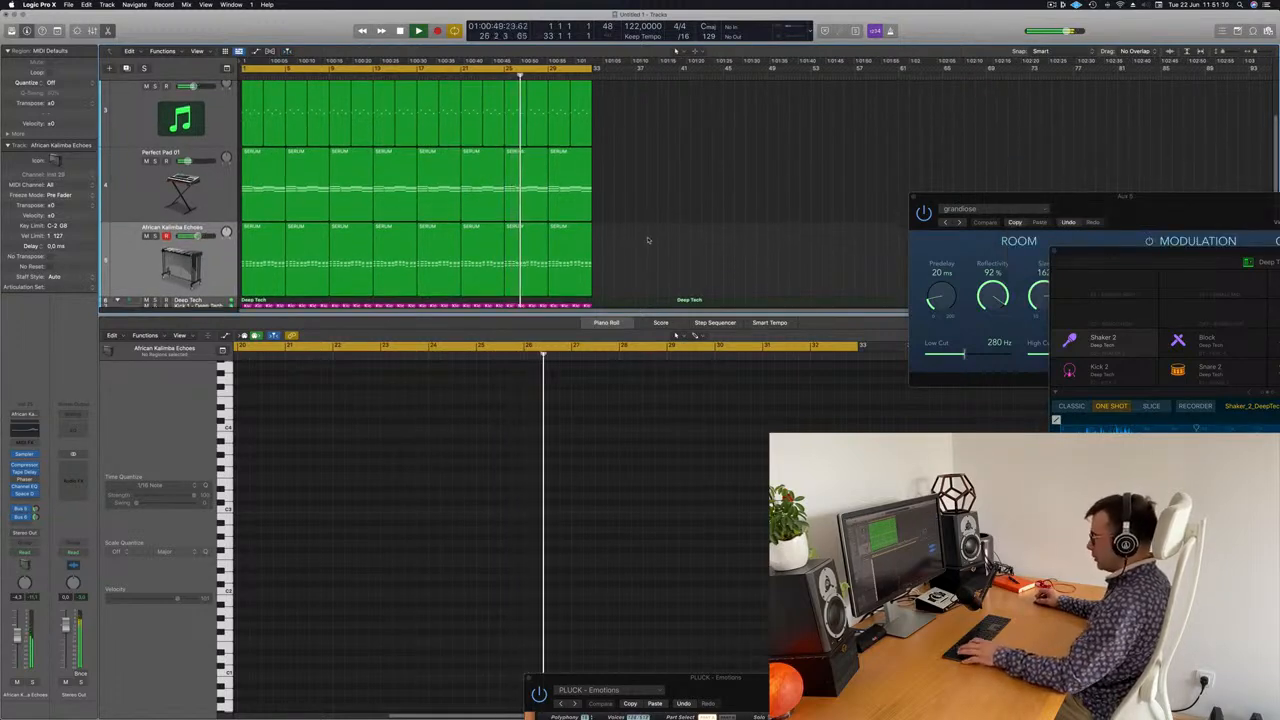
key(x)
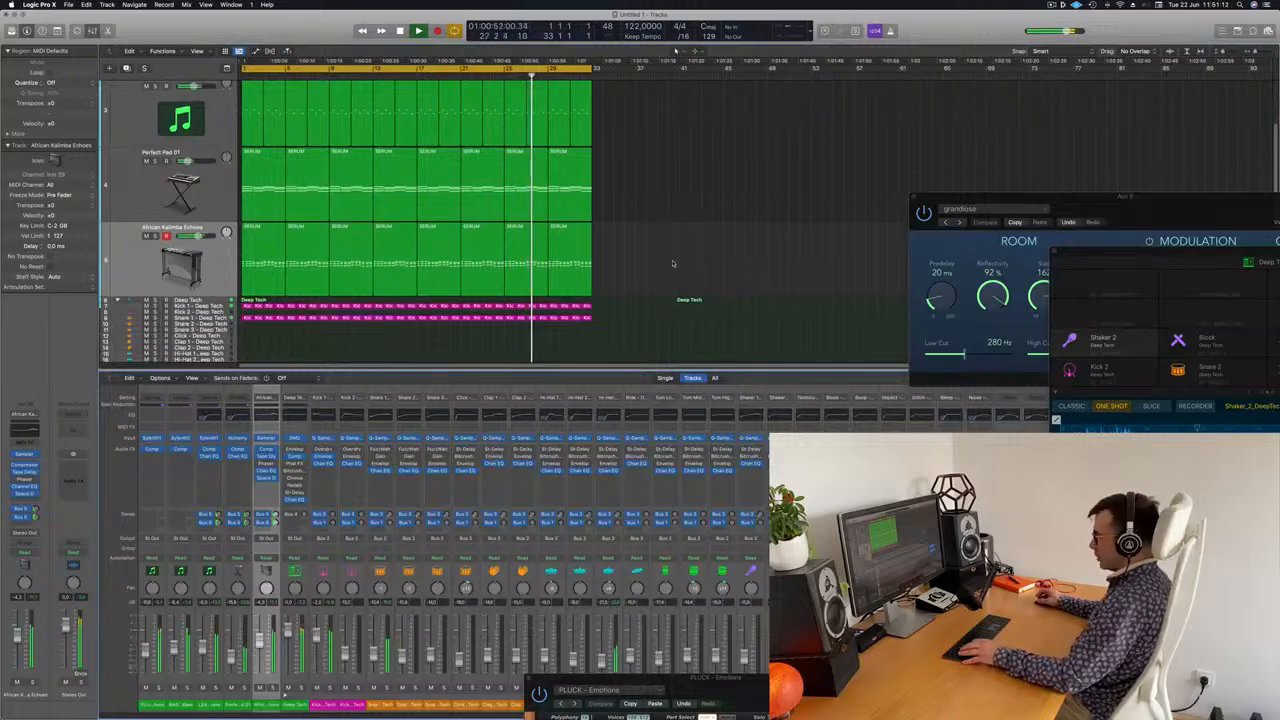
key(x)
key(super+Right)
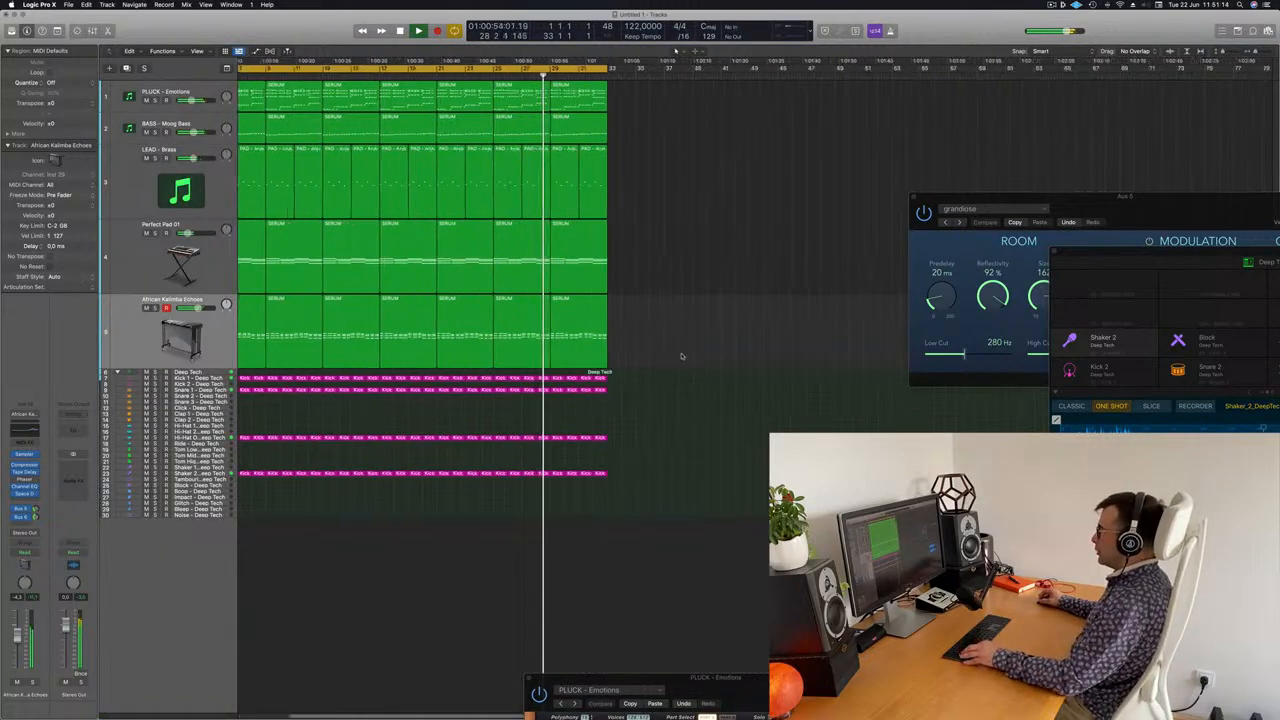
key(super+Left)
key(super+Left)
scroll(708, 345, up, 3)
scroll(660, 334, left, 2)
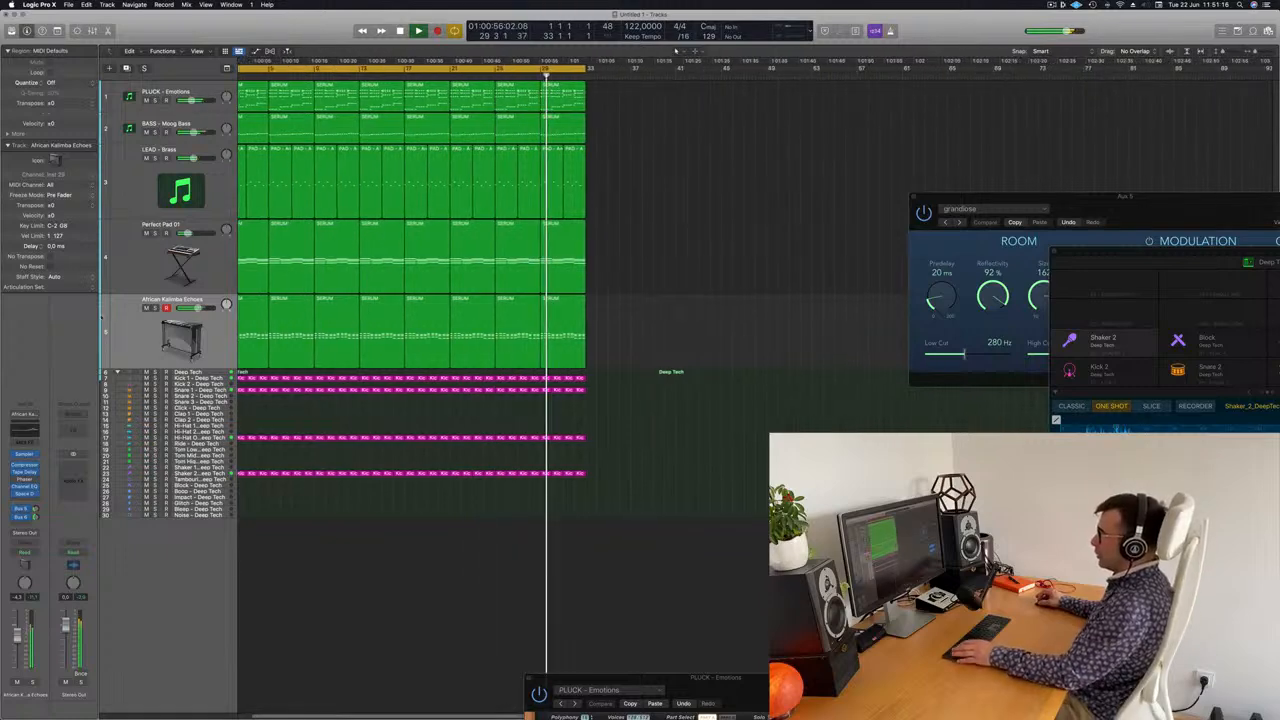
Mute the LEAD - Brass track, play the arrangement from the start, and mute the African Kalimba Echoes track as well
click(121, 324)
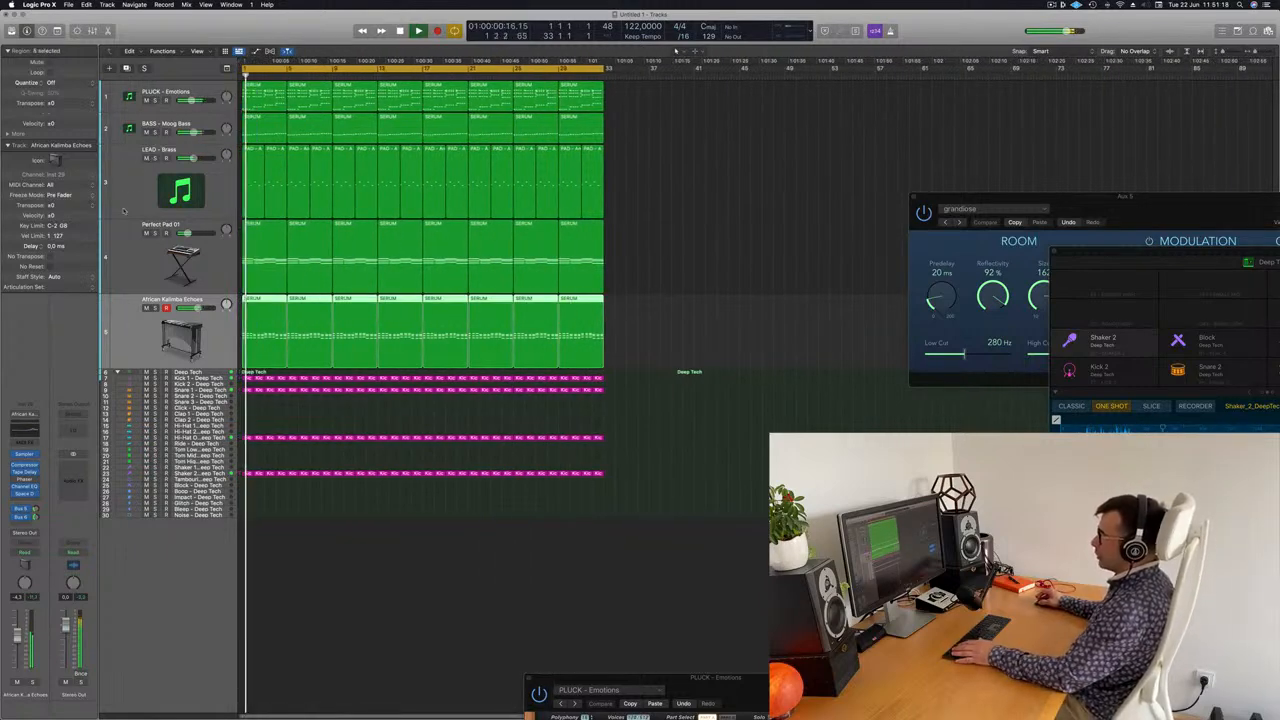
key(Return)
click(146, 158)
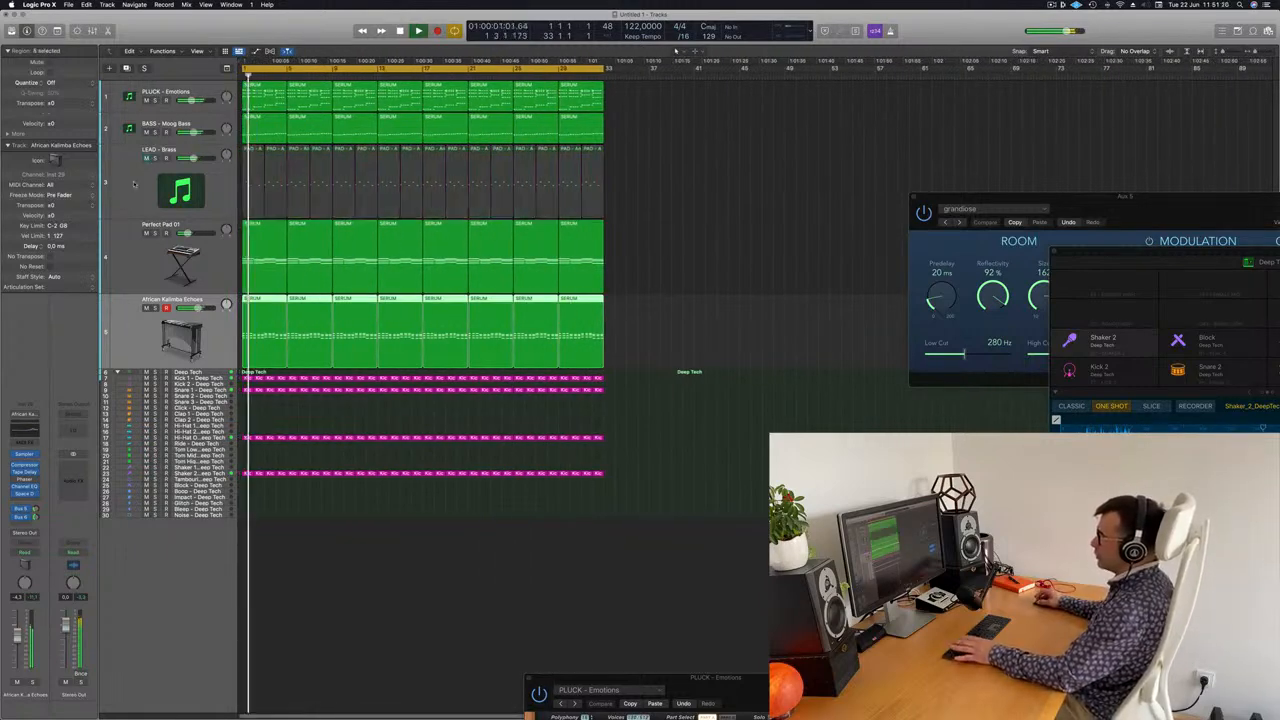
key(Return)
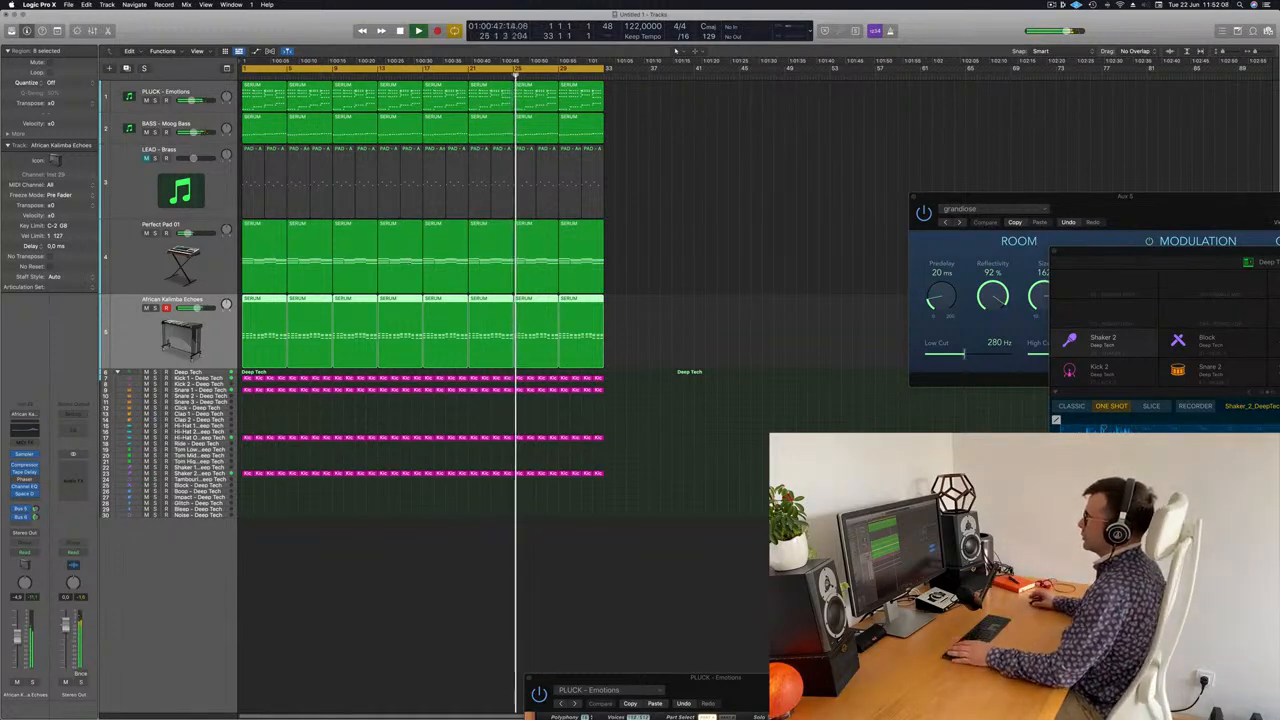
click(715, 181)
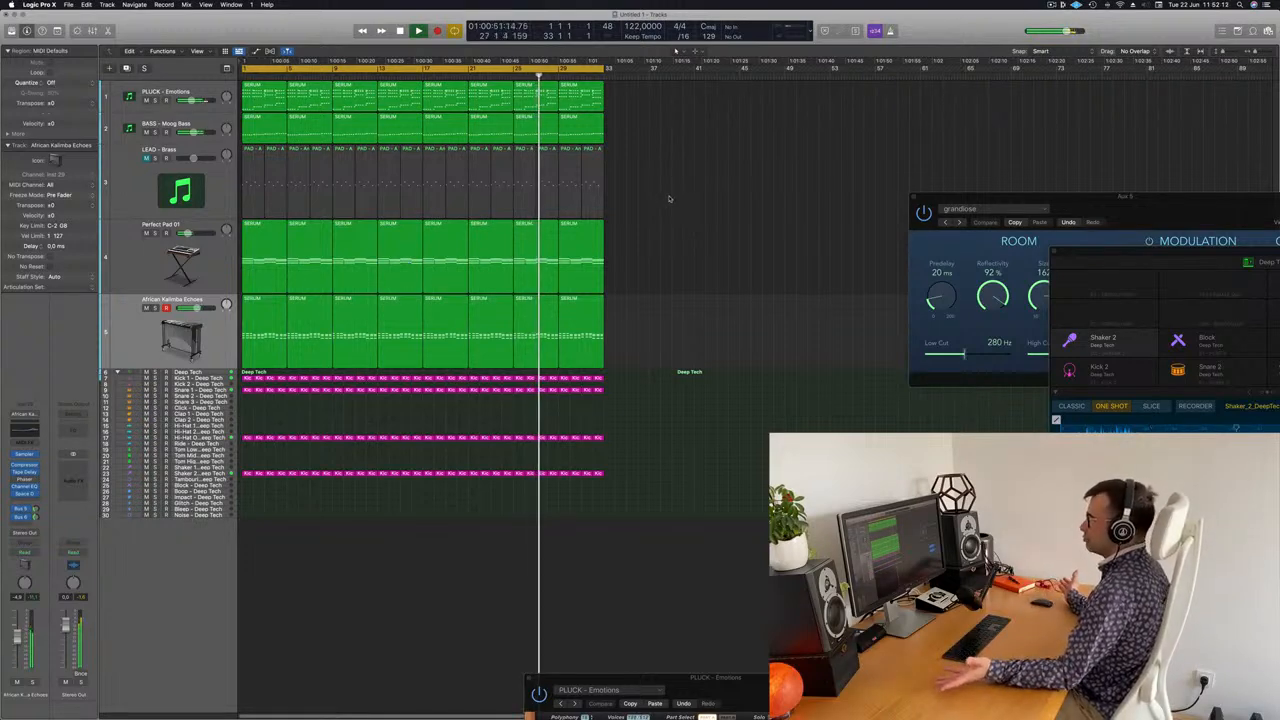
click(147, 308)
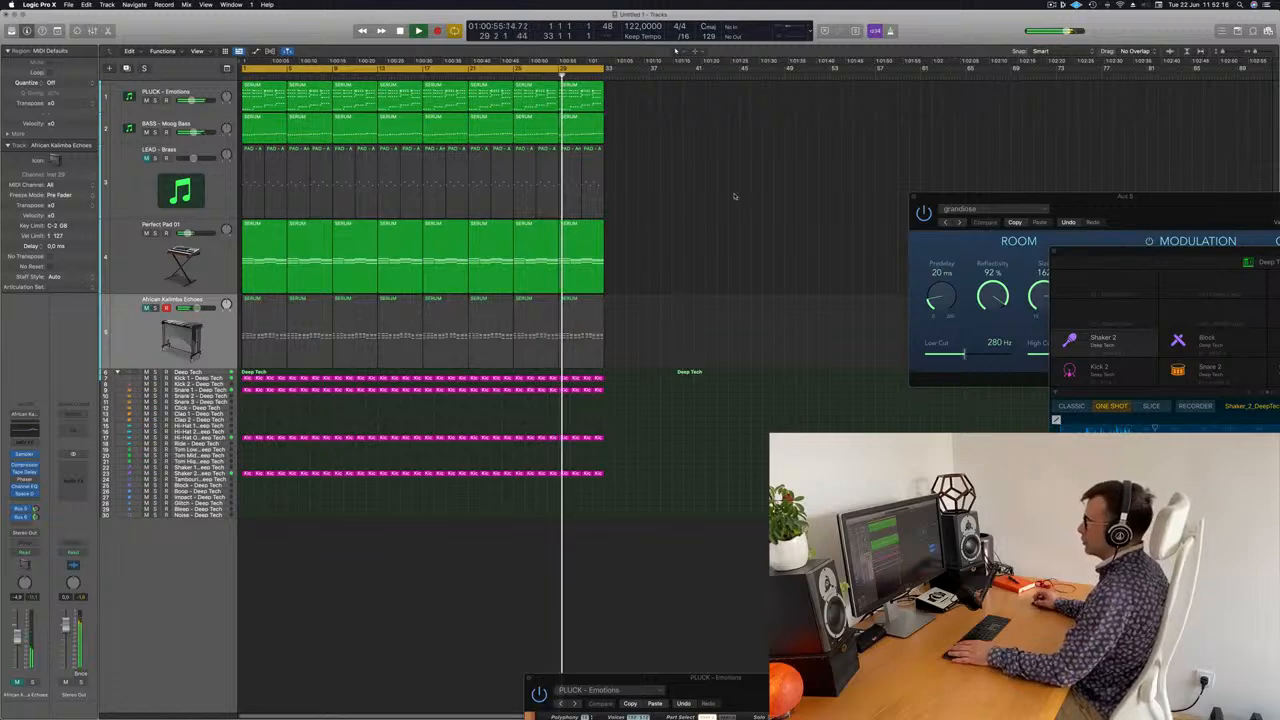
Play from the start, open the Alchemy instrument of the Perfect Pad 01 track, and set the track's automation mode to Touch
click(142, 259)
key(Return)
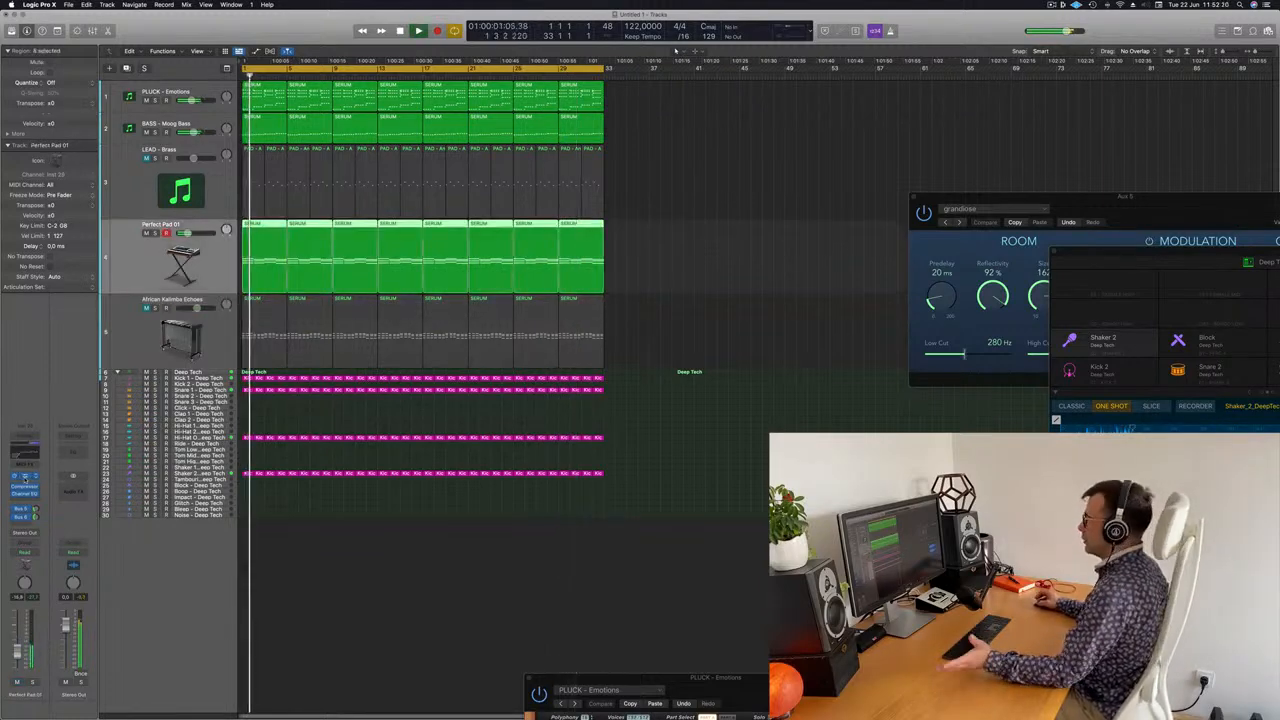
click(25, 477)
drag(835, 130, 894, 93)
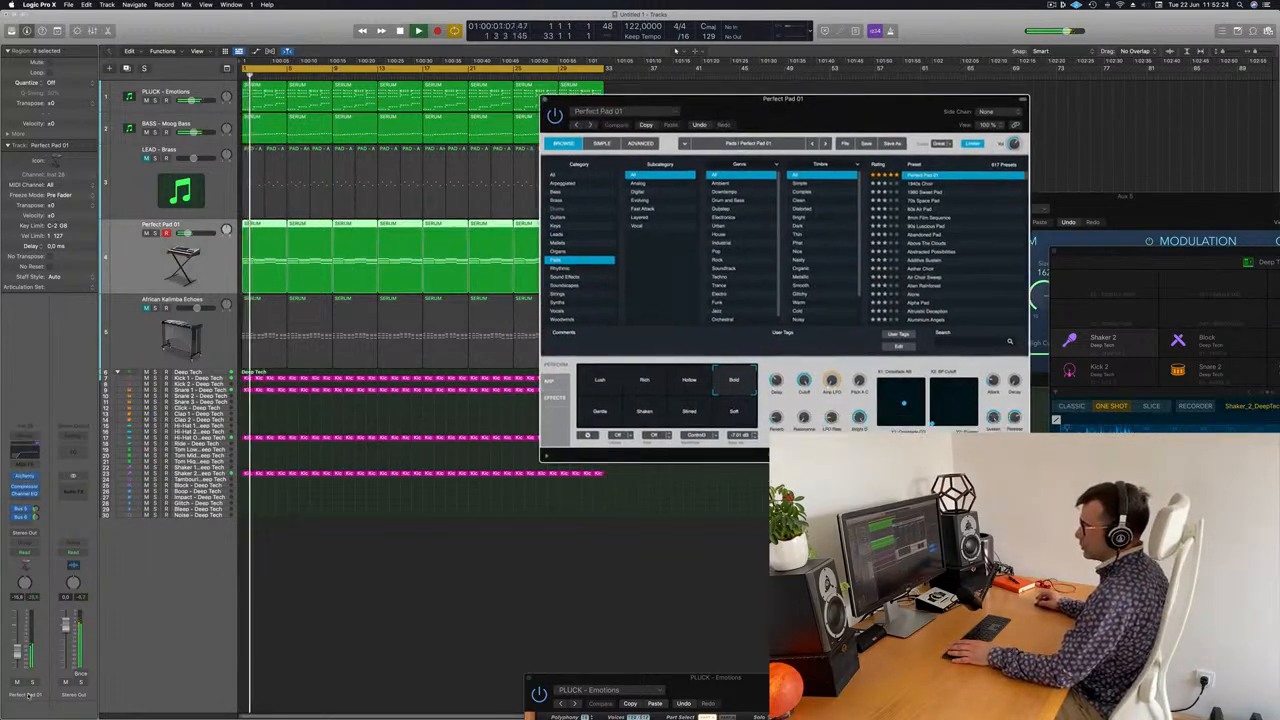
click(24, 552)
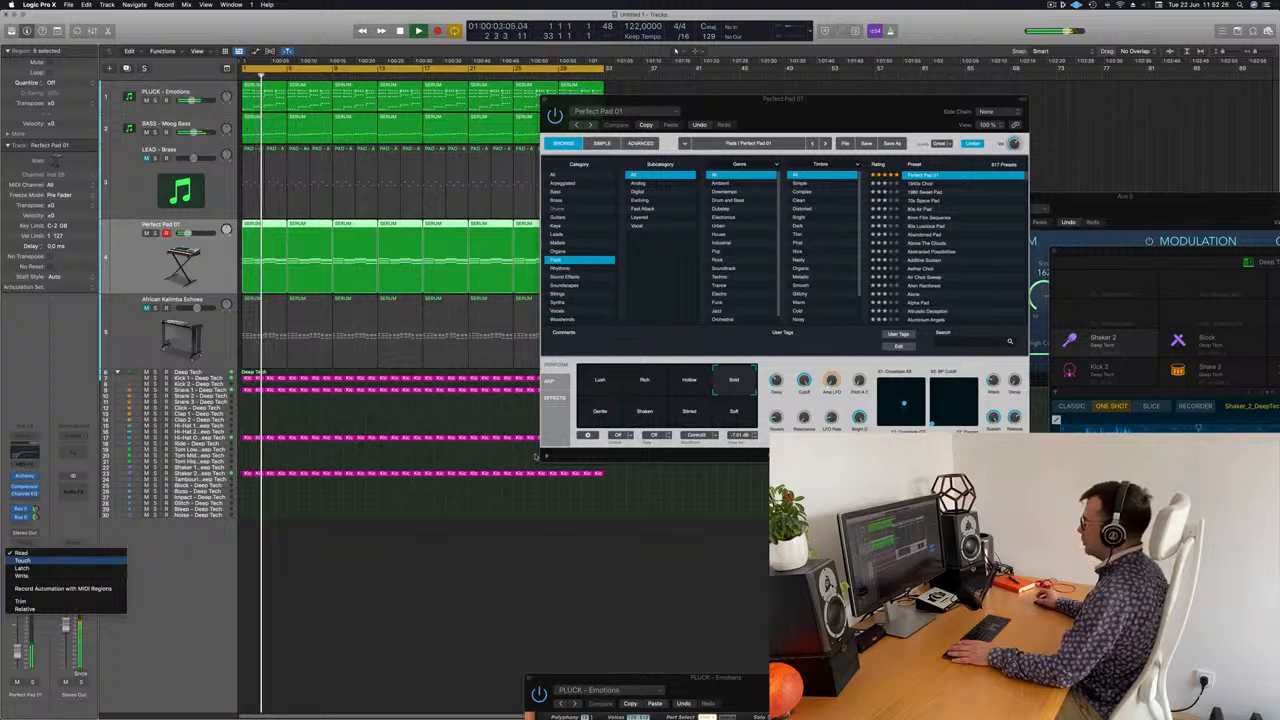
click(22, 560)
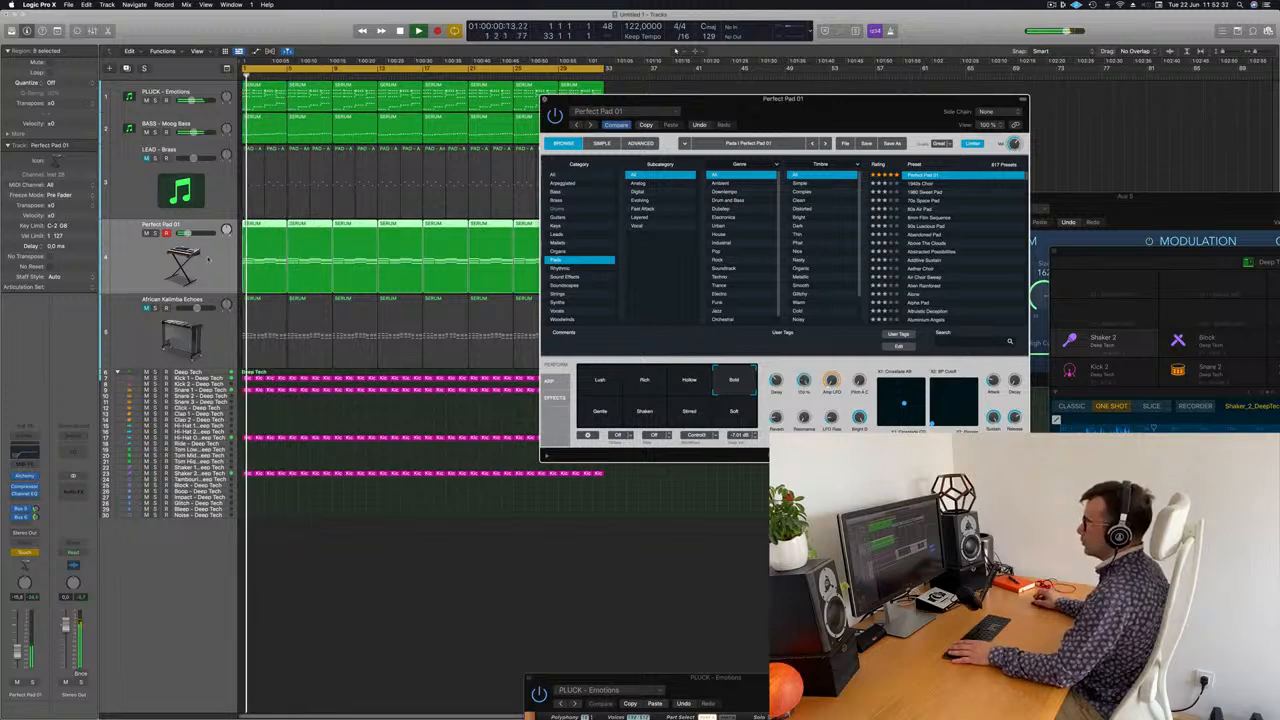
Close Alchemy, show track automation, set Perfect Pad 01 to Read mode, and display its Alchemy Cutoff curve
key(super+w)
key(a)
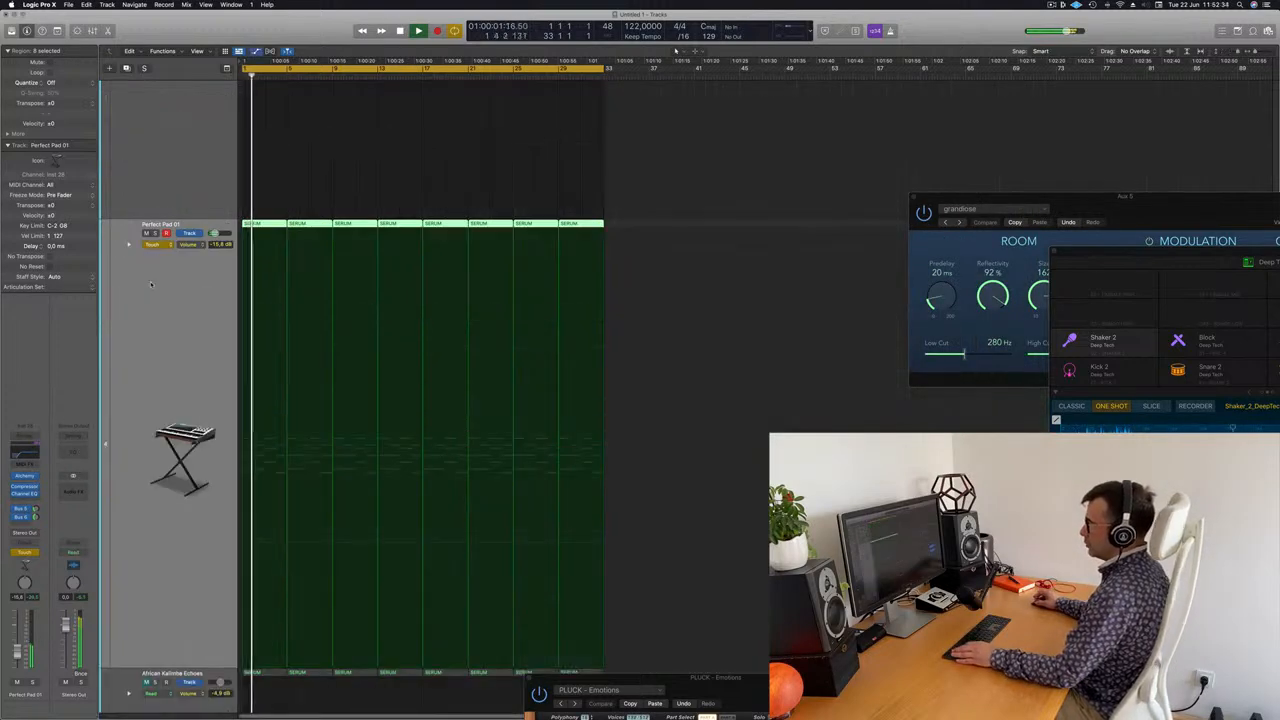
click(153, 244)
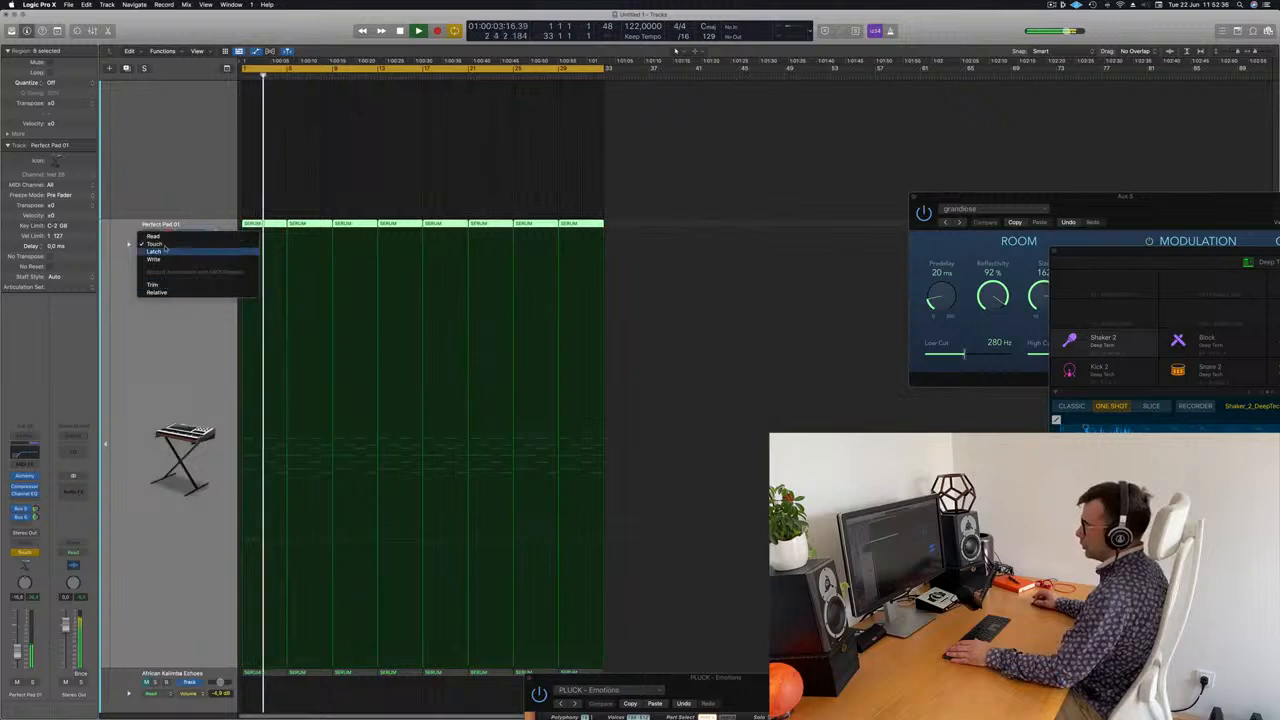
click(165, 245)
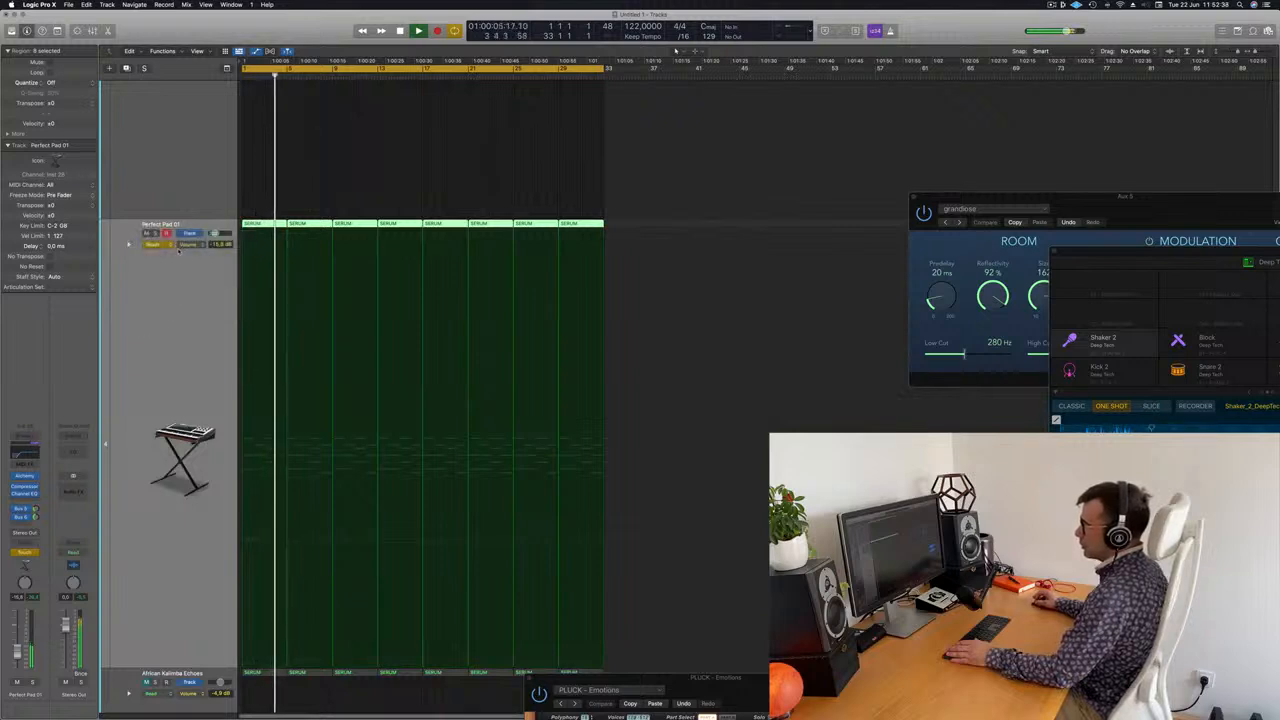
click(153, 244)
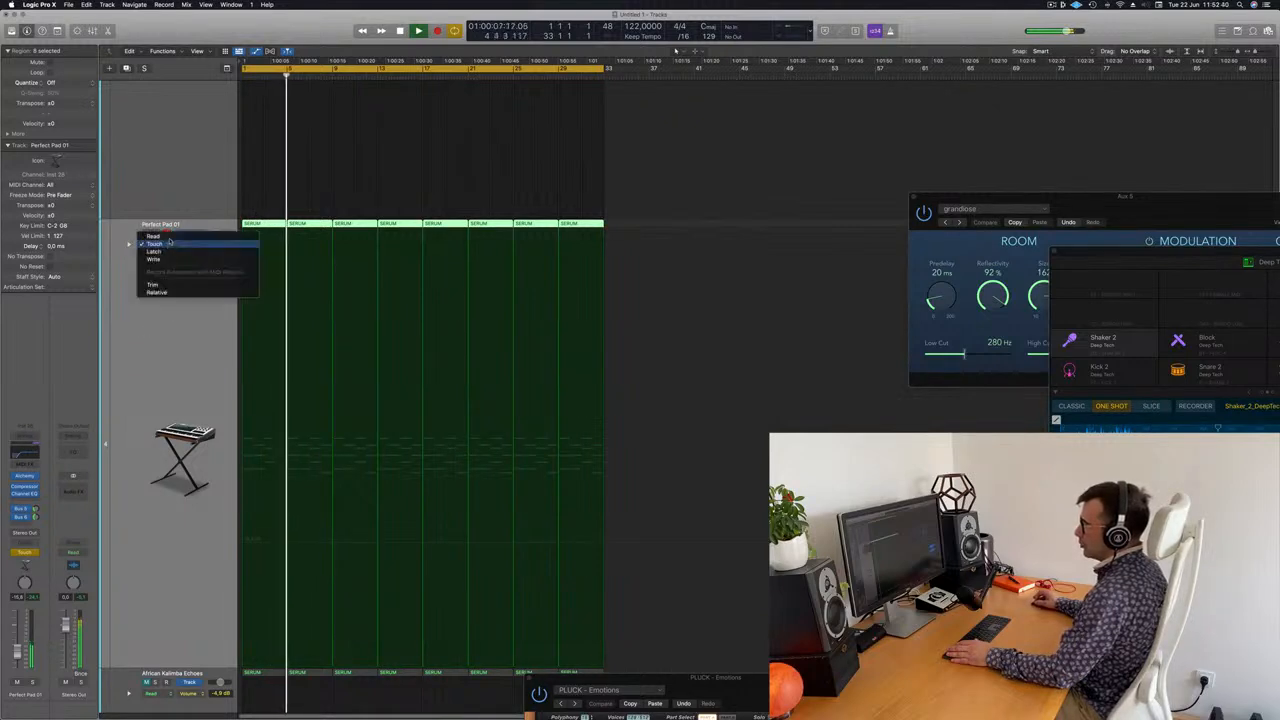
click(153, 236)
click(190, 245)
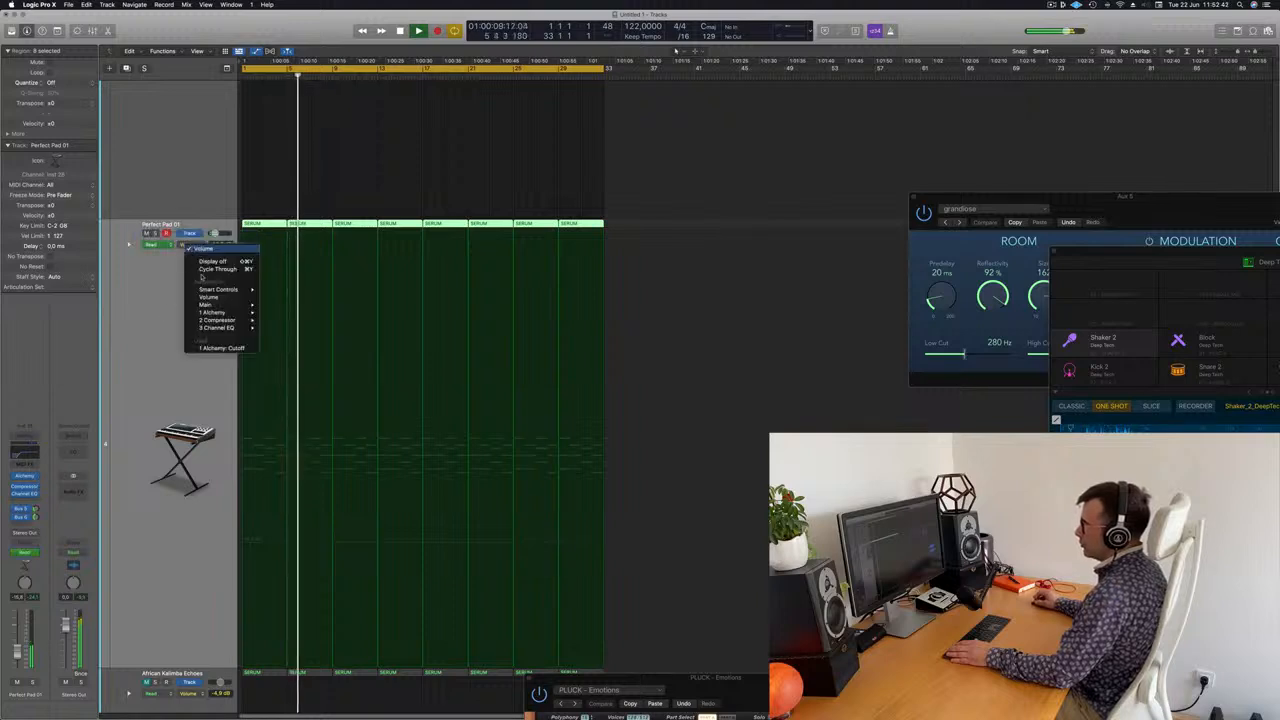
click(218, 348)
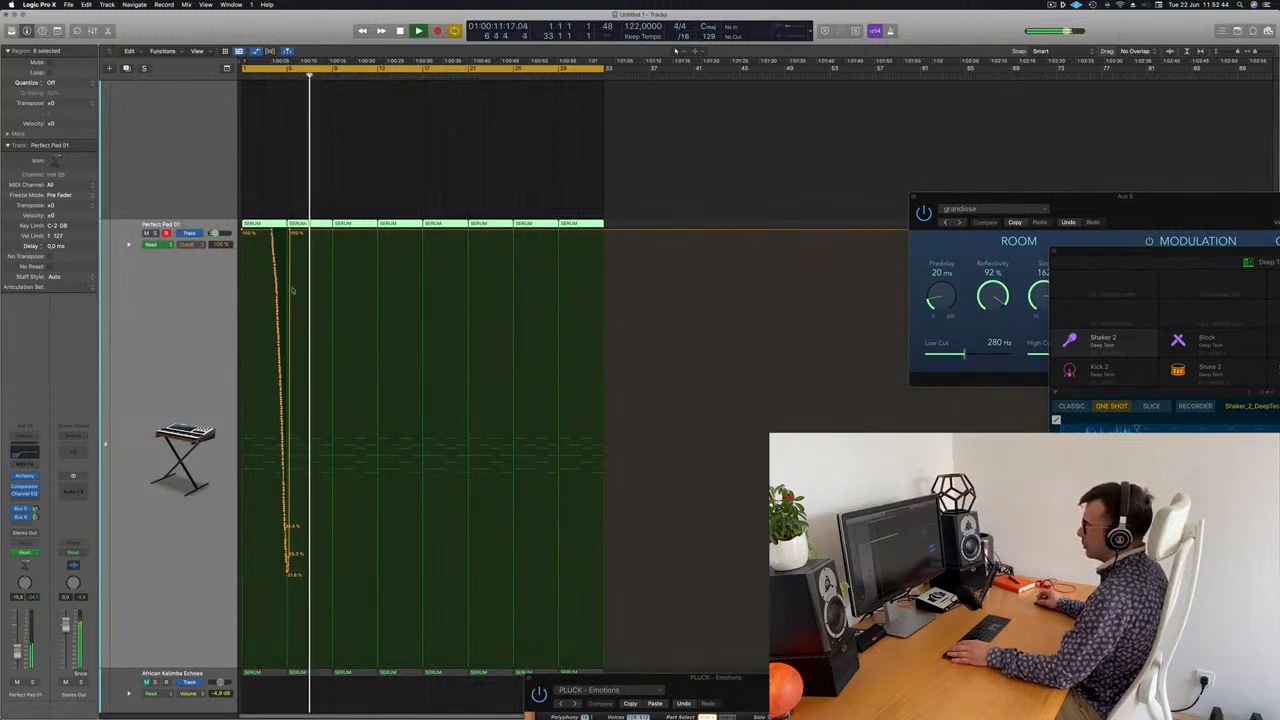
Reshape the pad's cutoff automation into a rise from about 34% at bar 1 to 100% at bar 9, and start playback
key(Return)
drag(291, 232, 246, 341)
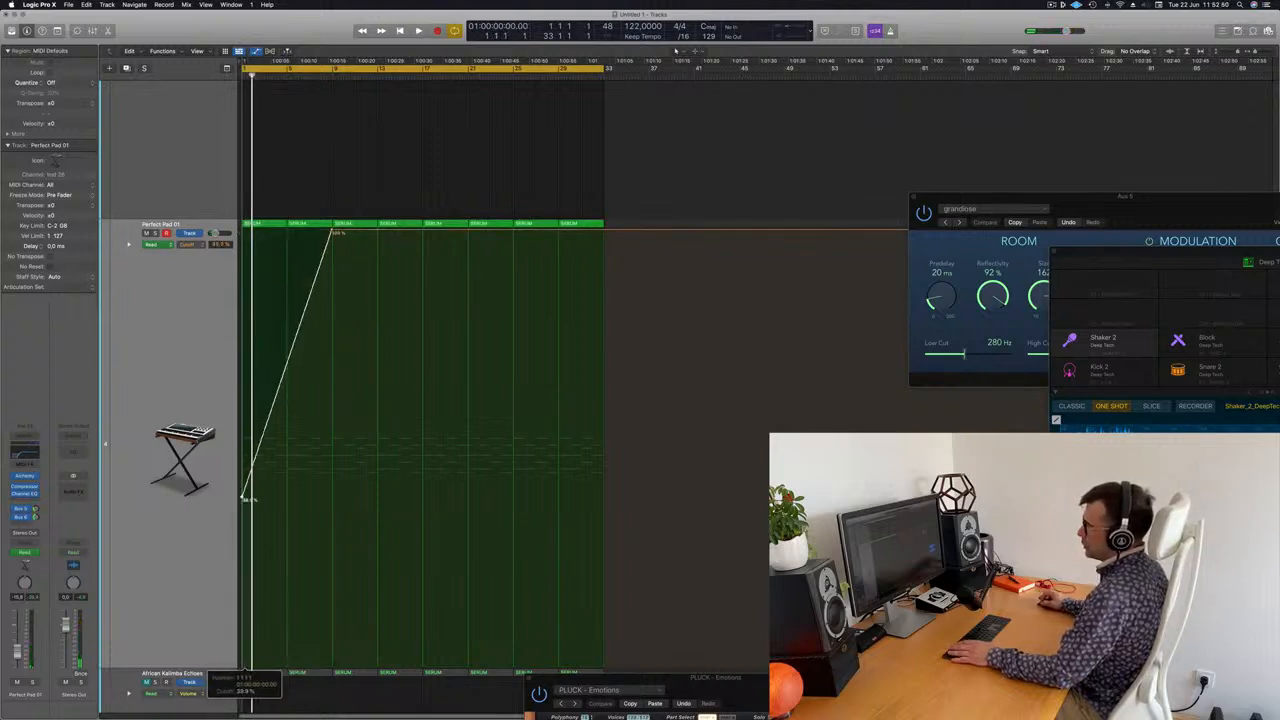
drag(243, 514, 244, 516)
key(space)
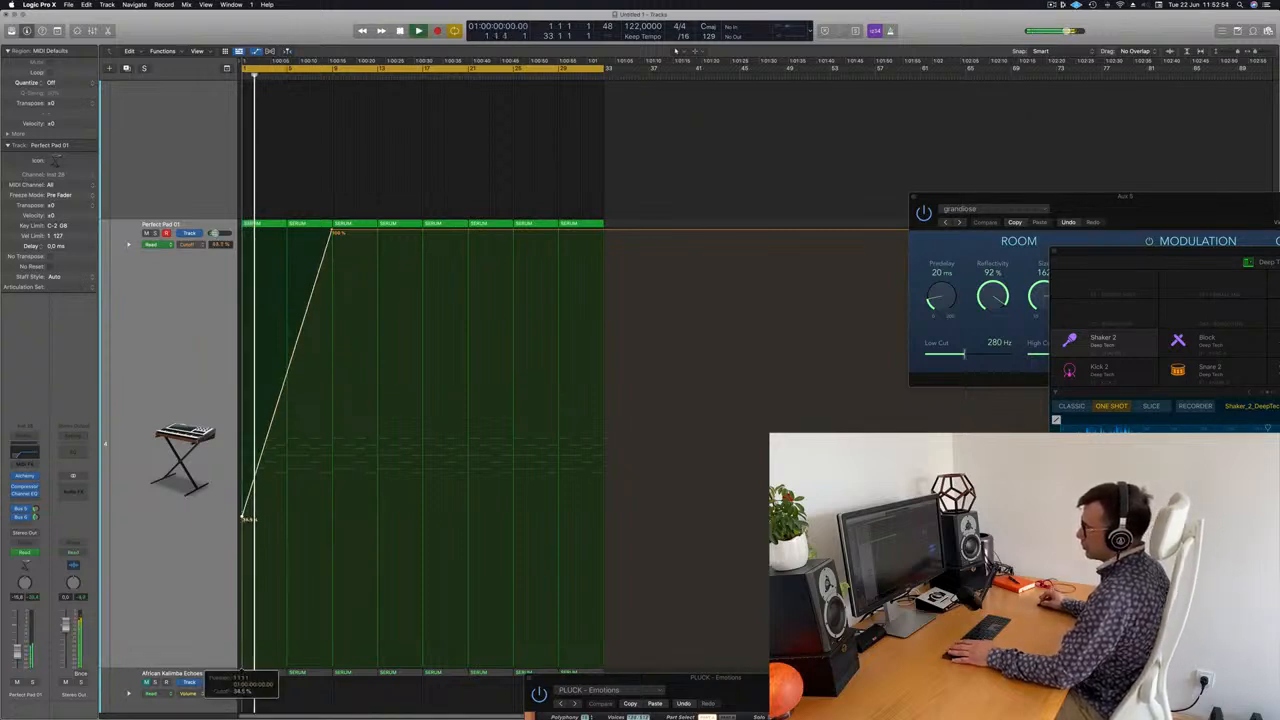
Add cutoff points at bars 17 and 25, lowering the pad's cutoff to about 33% and holding it there
click(422, 230)
drag(422, 232, 422, 522)
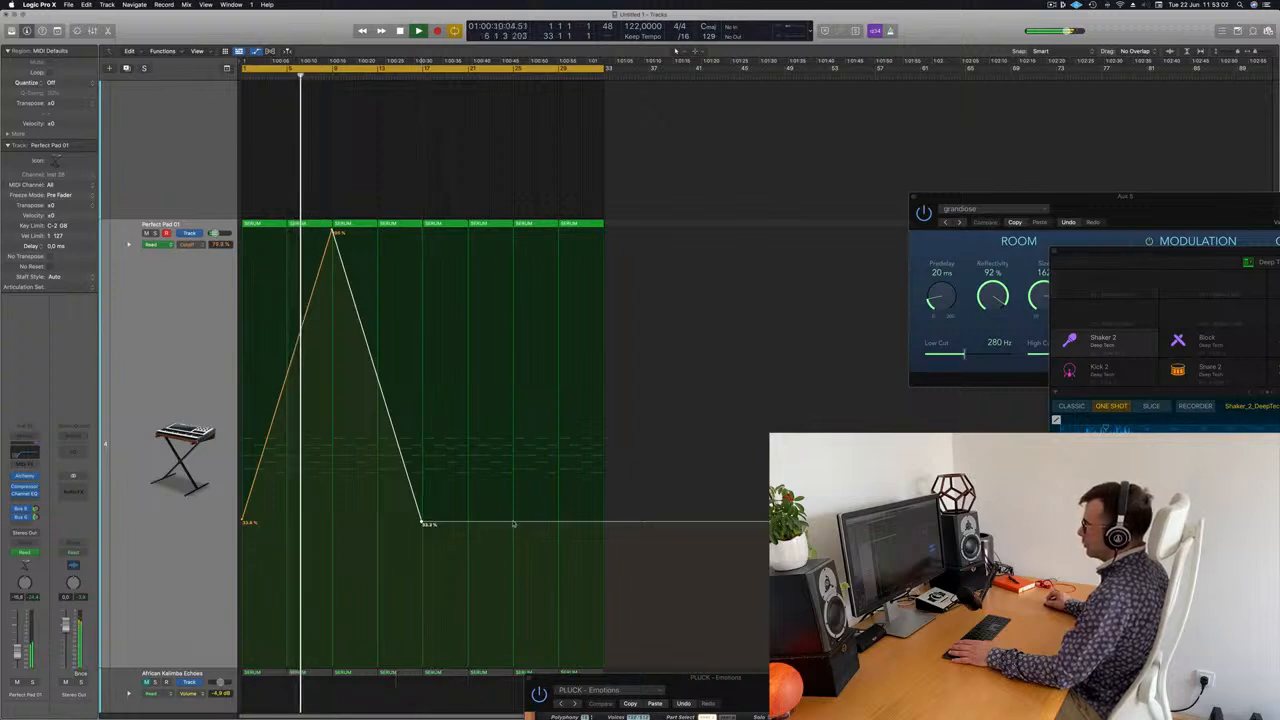
click(514, 523)
mouse_move(514, 523)
mouse_down()
mouse_move(534, 277)
mouse_move(513, 522)
mouse_up()
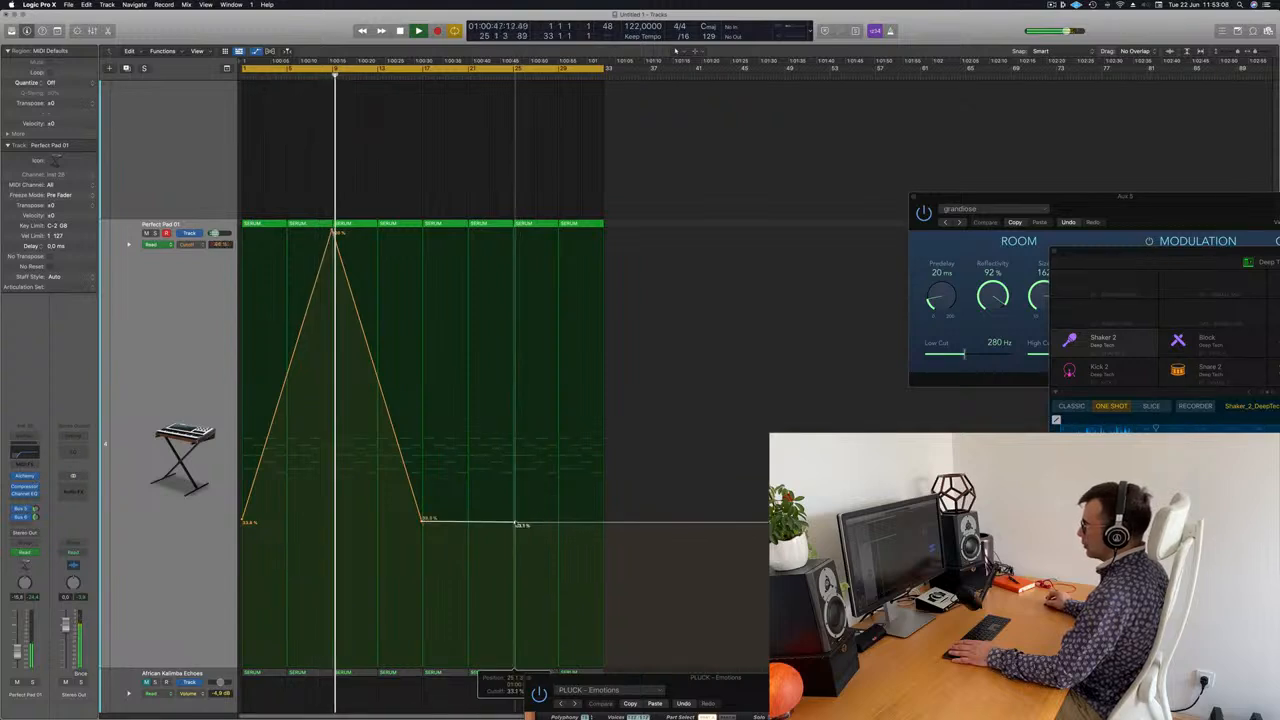
Select all regions in the 32-bar arrangement and repeat them once up to bar 65, including the pad's cutoff automation
key(super+Up)
key(super+Up)
key(super+Up)
key(super+Up)
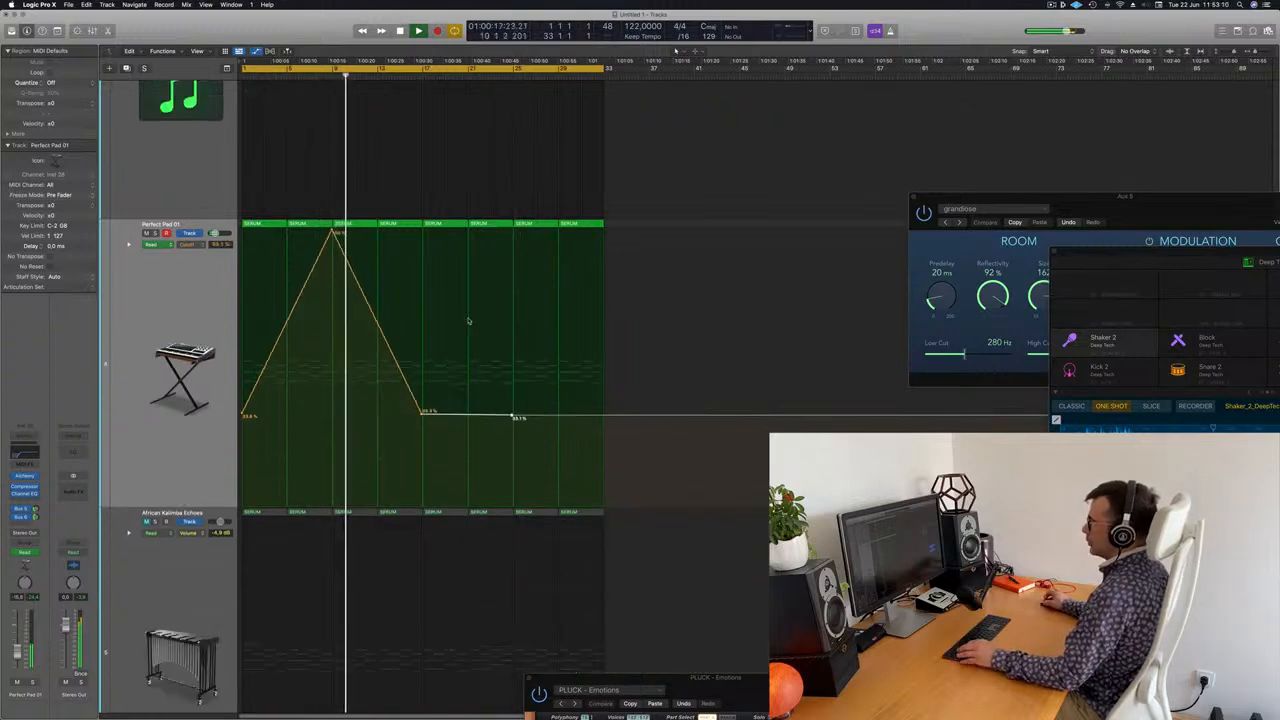
scroll(472, 300, up, 8)
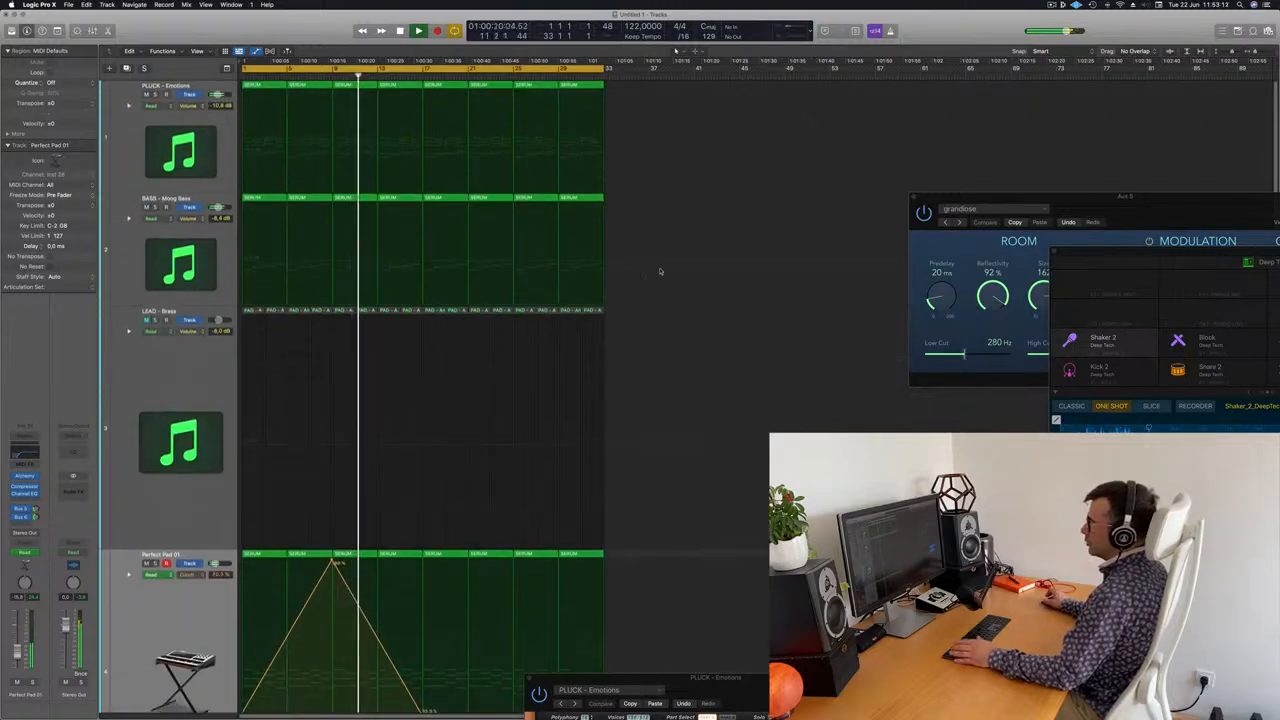
scroll(697, 274, down, 3)
scroll(699, 275, down, 4)
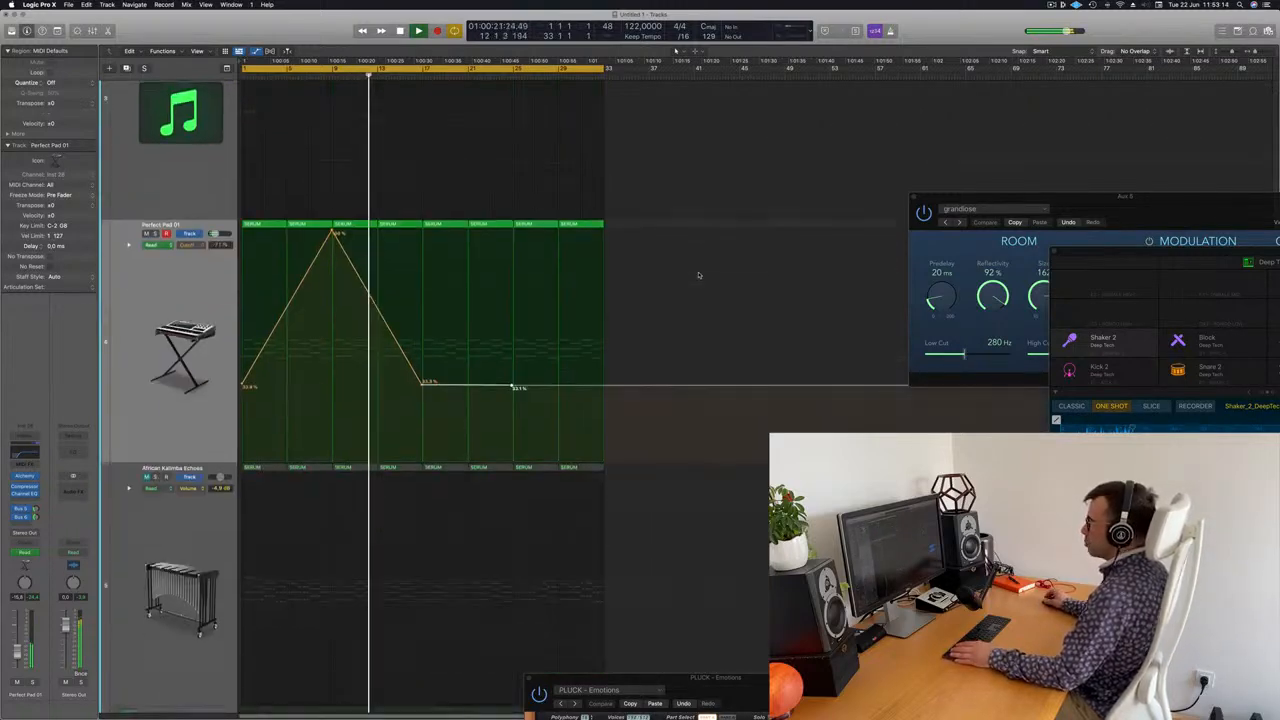
scroll(699, 275, down, 2)
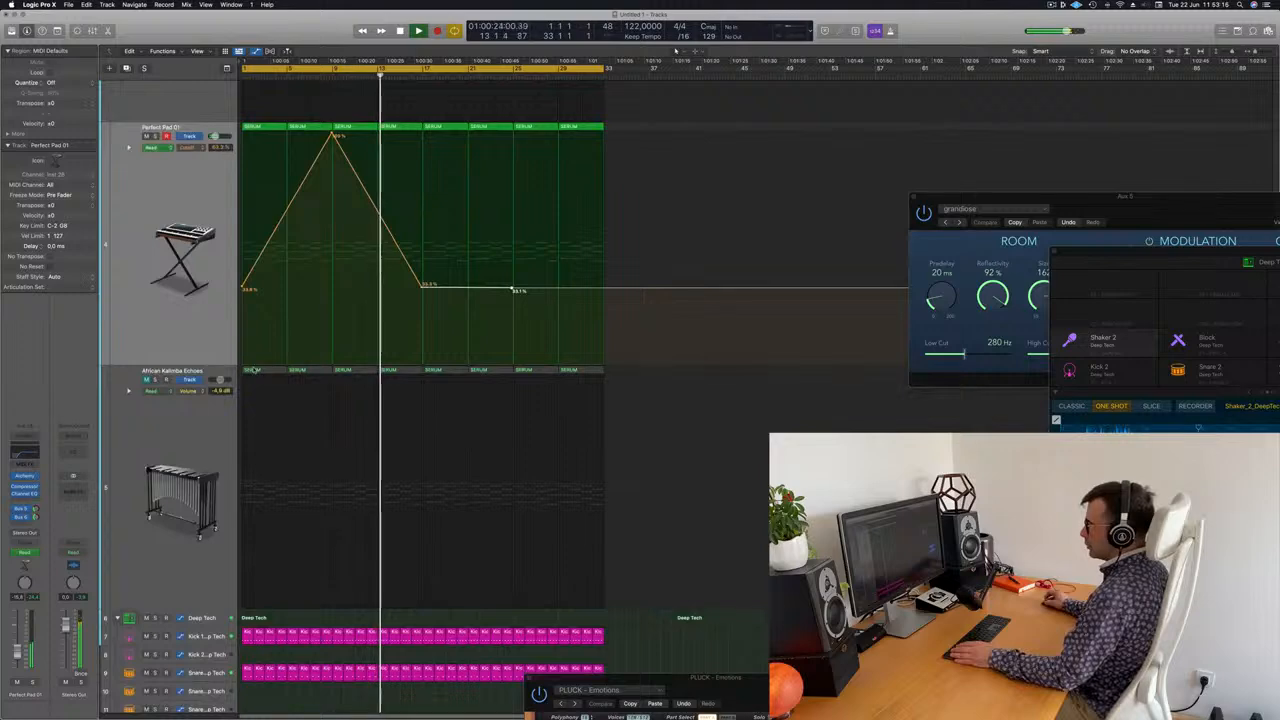
scroll(689, 224, up, 9)
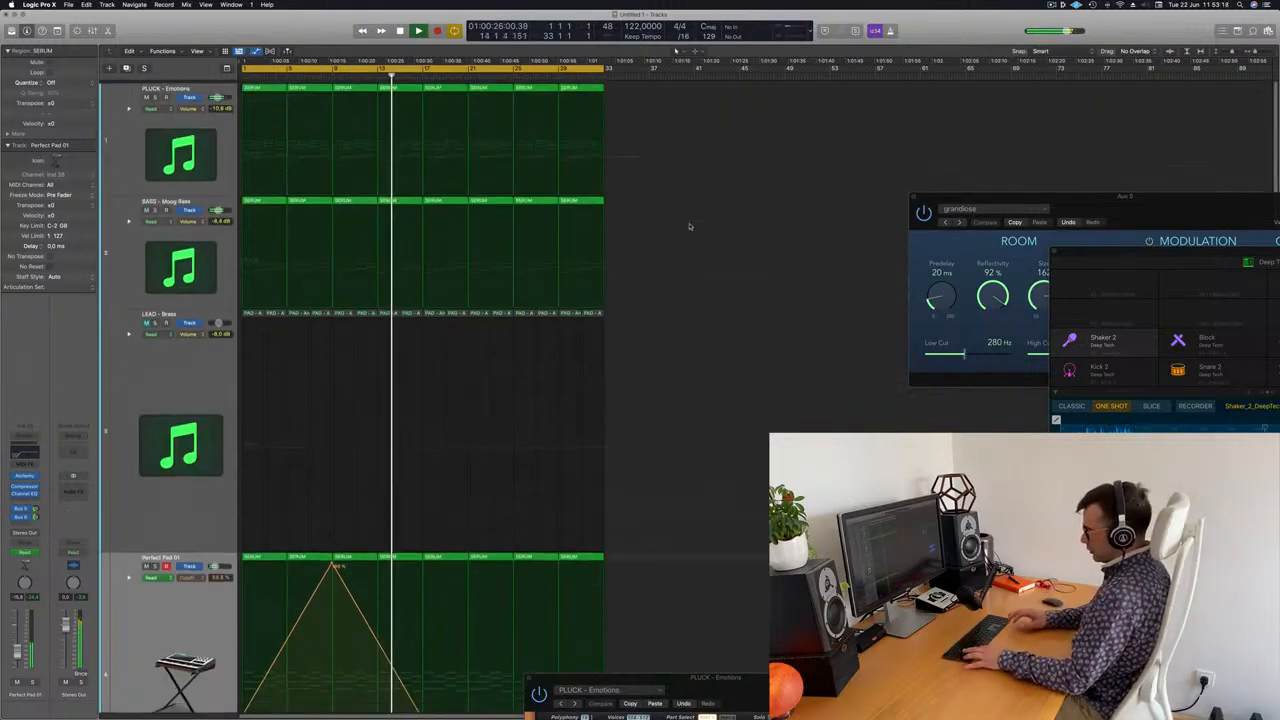
key(super+r)
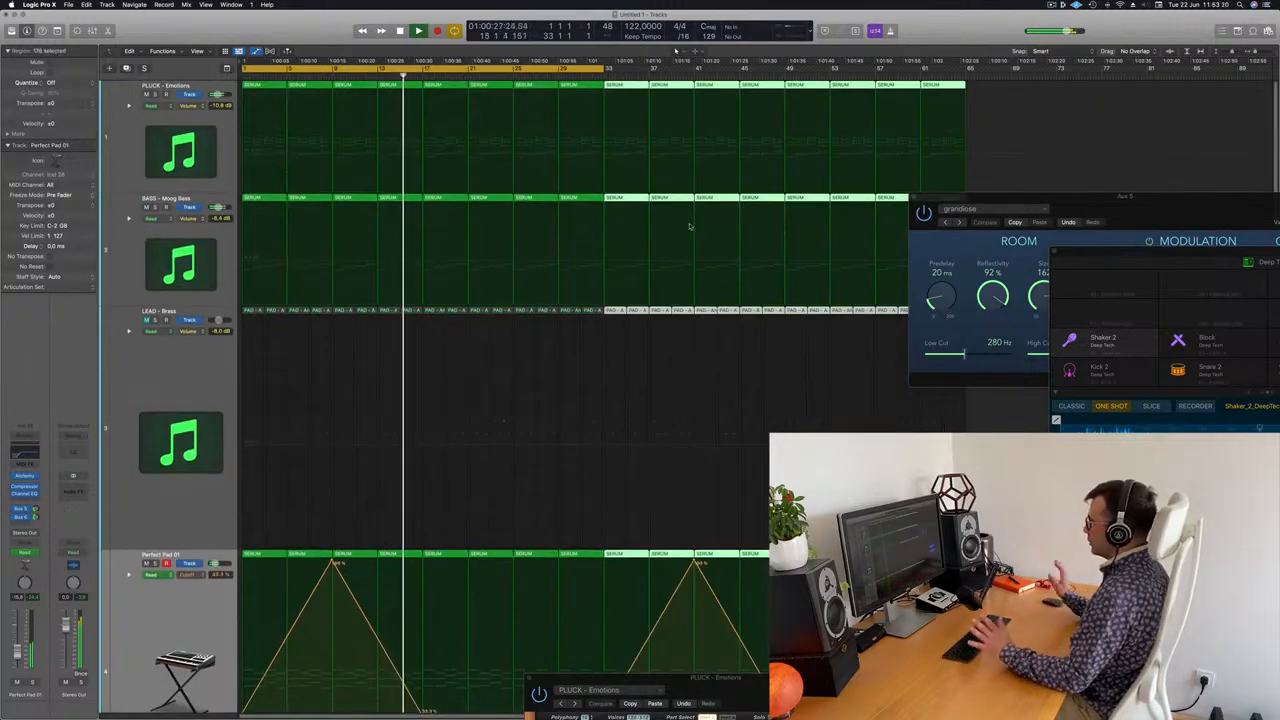
Show the whole extended arrangement and restart playback from its beginning
scroll(960, 98, down, 1)
key(super+Left)
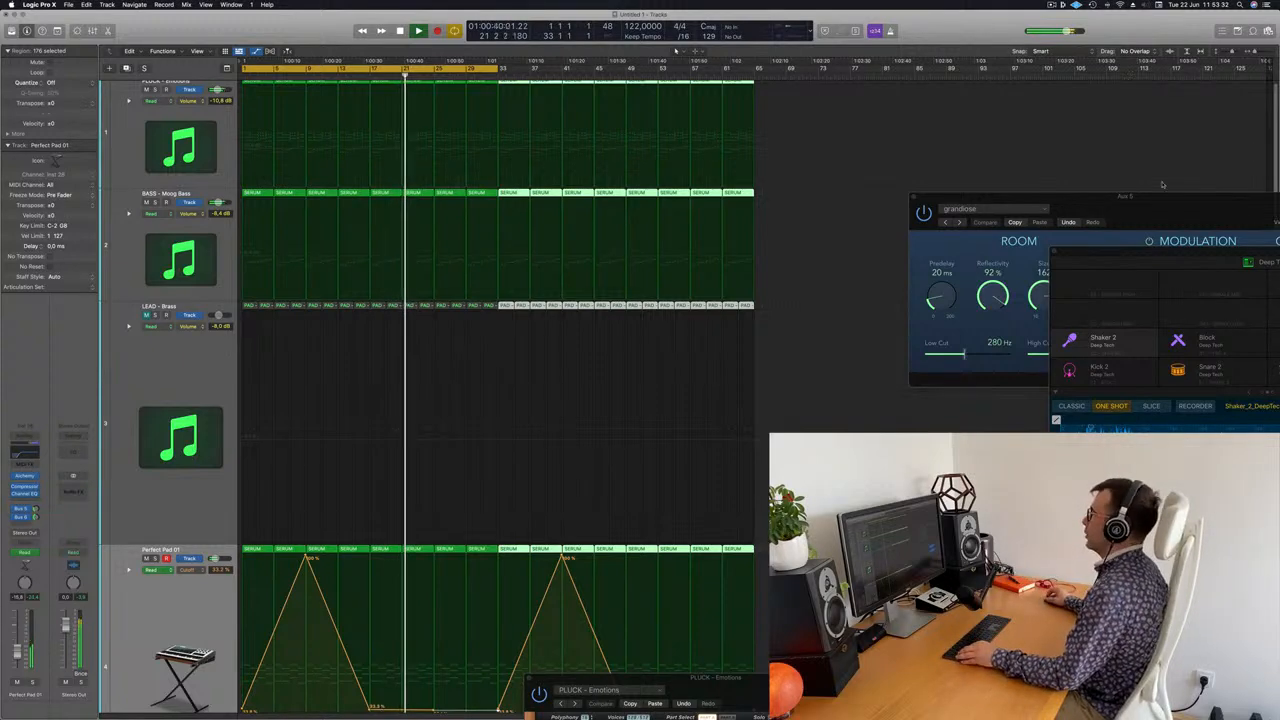
scroll(541, 234, down, 5)
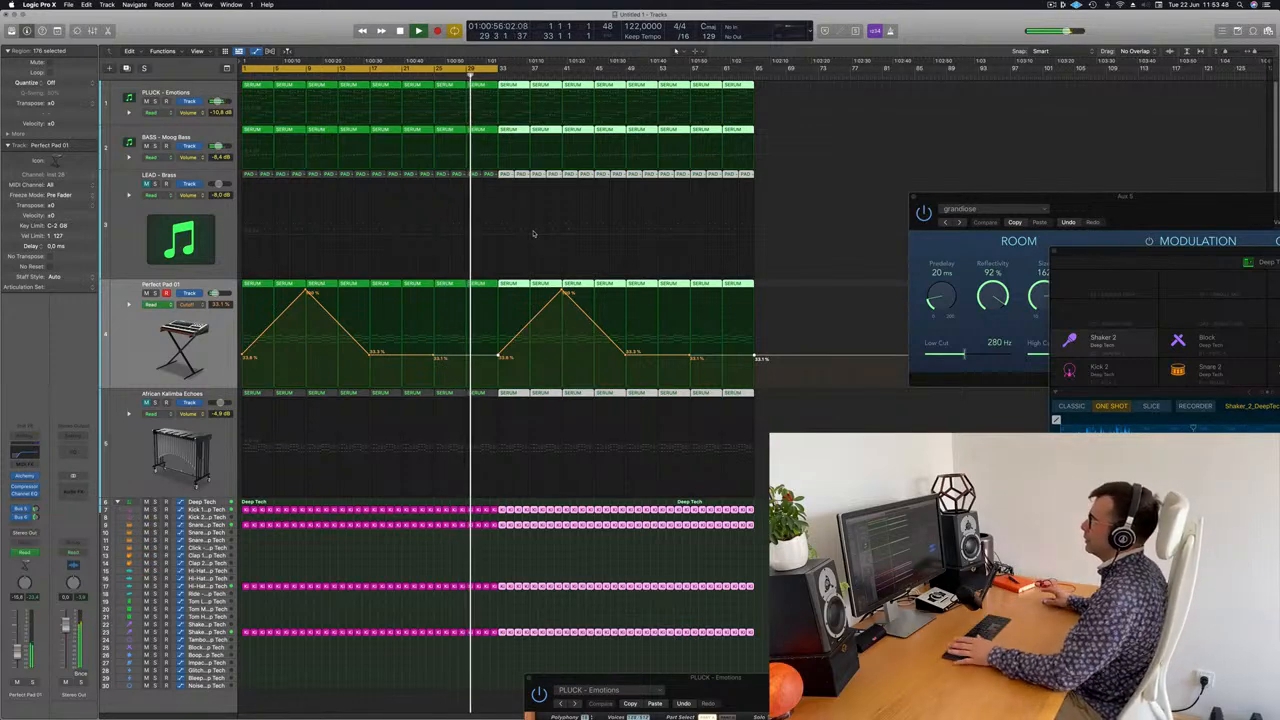
key(space)
key(space)
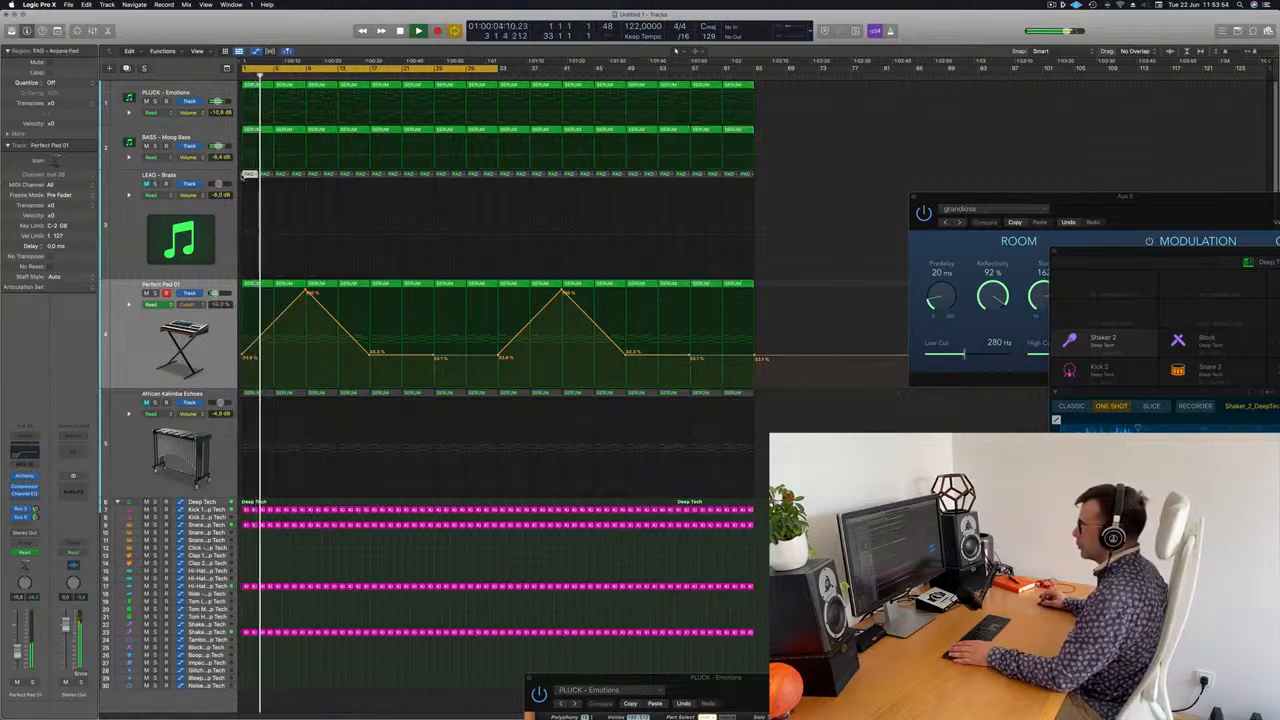
Select all regions in the arrangement and colour and name them by their tracks
key(super+a)
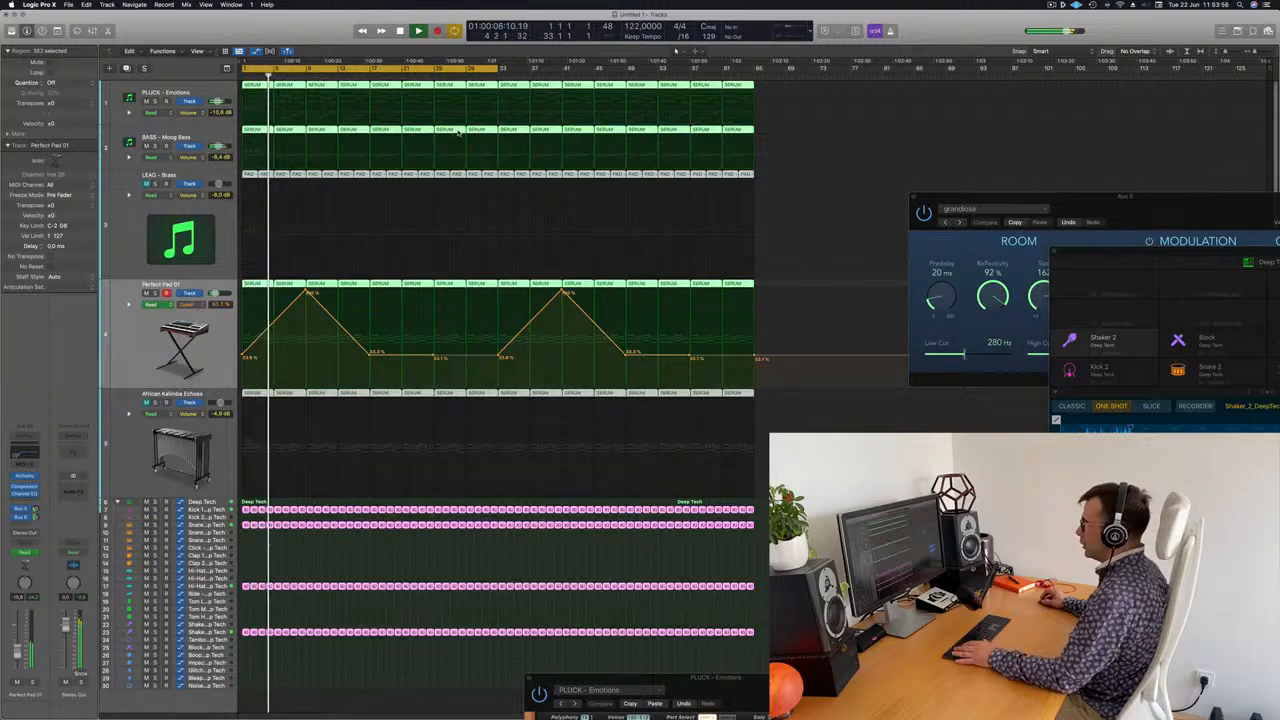
right_click(453, 131)
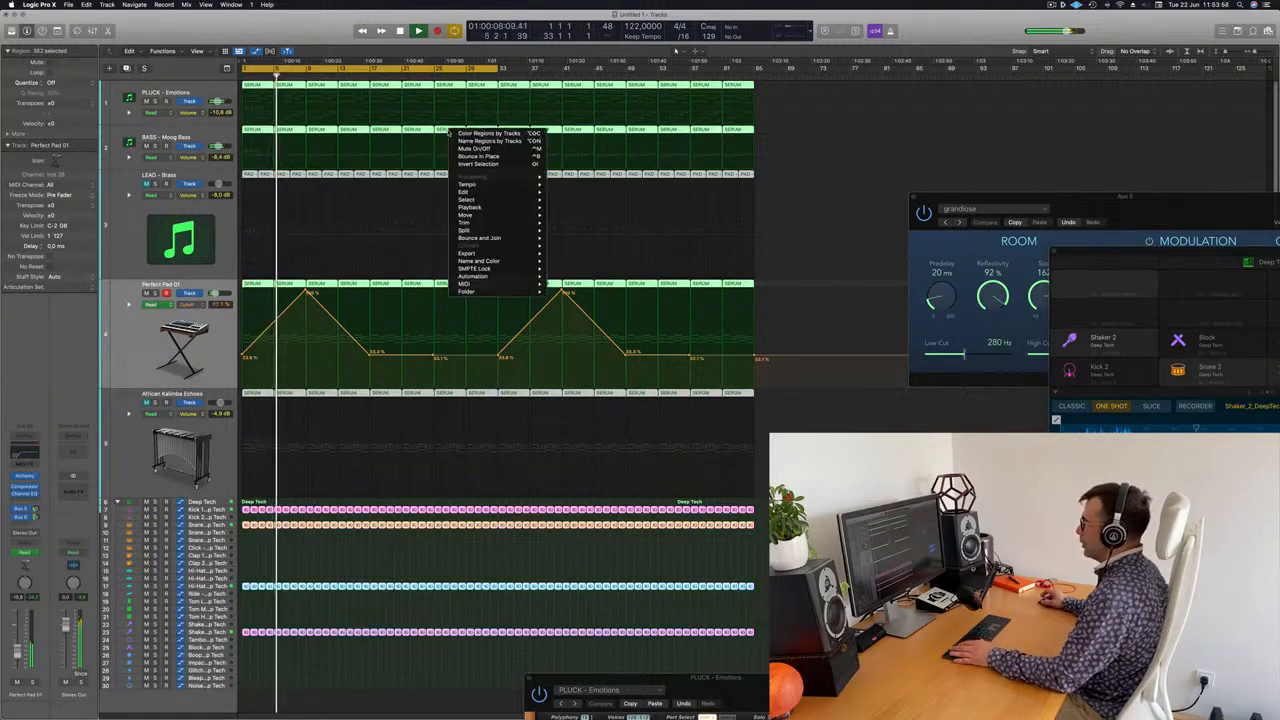
click(456, 140)
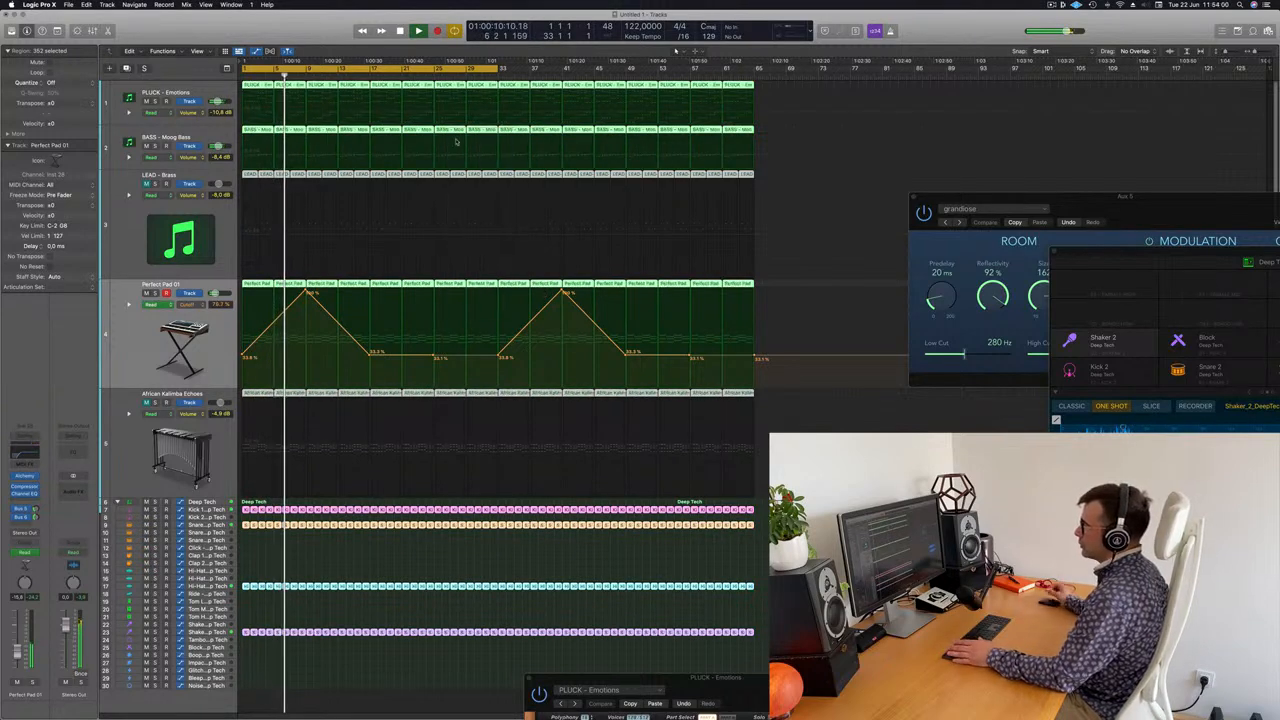
click(830, 132)
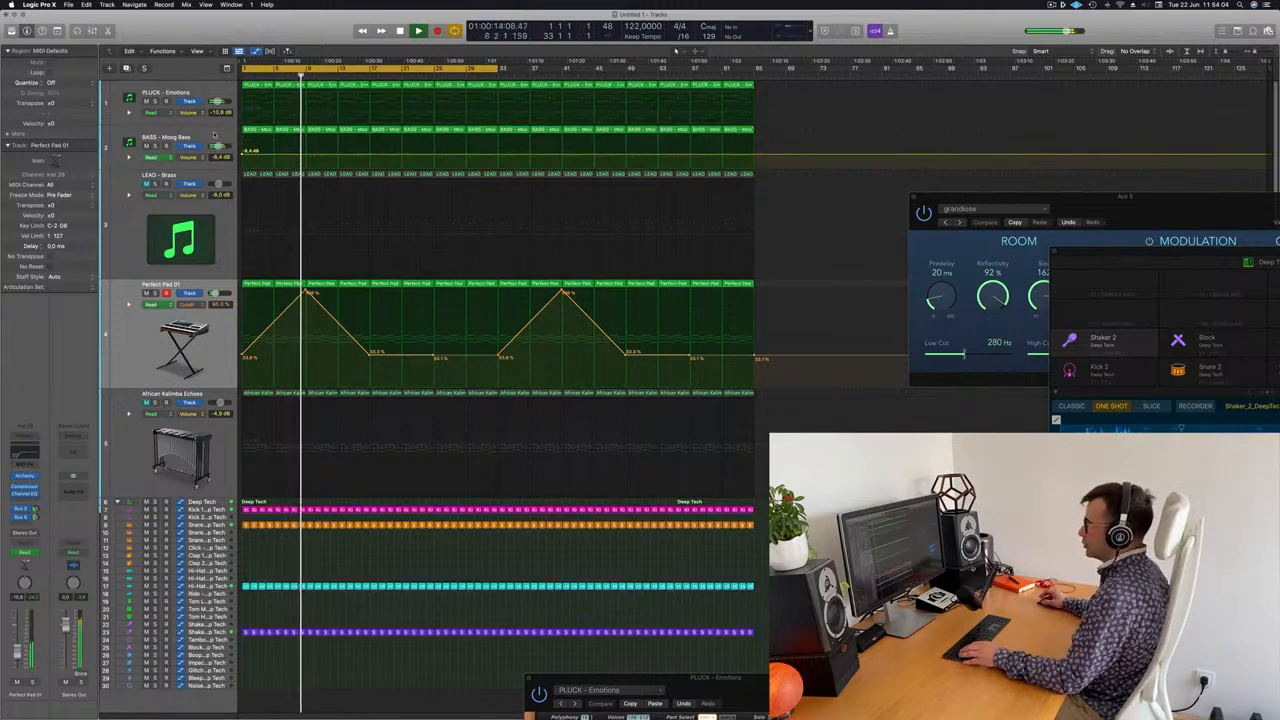
click(211, 137)
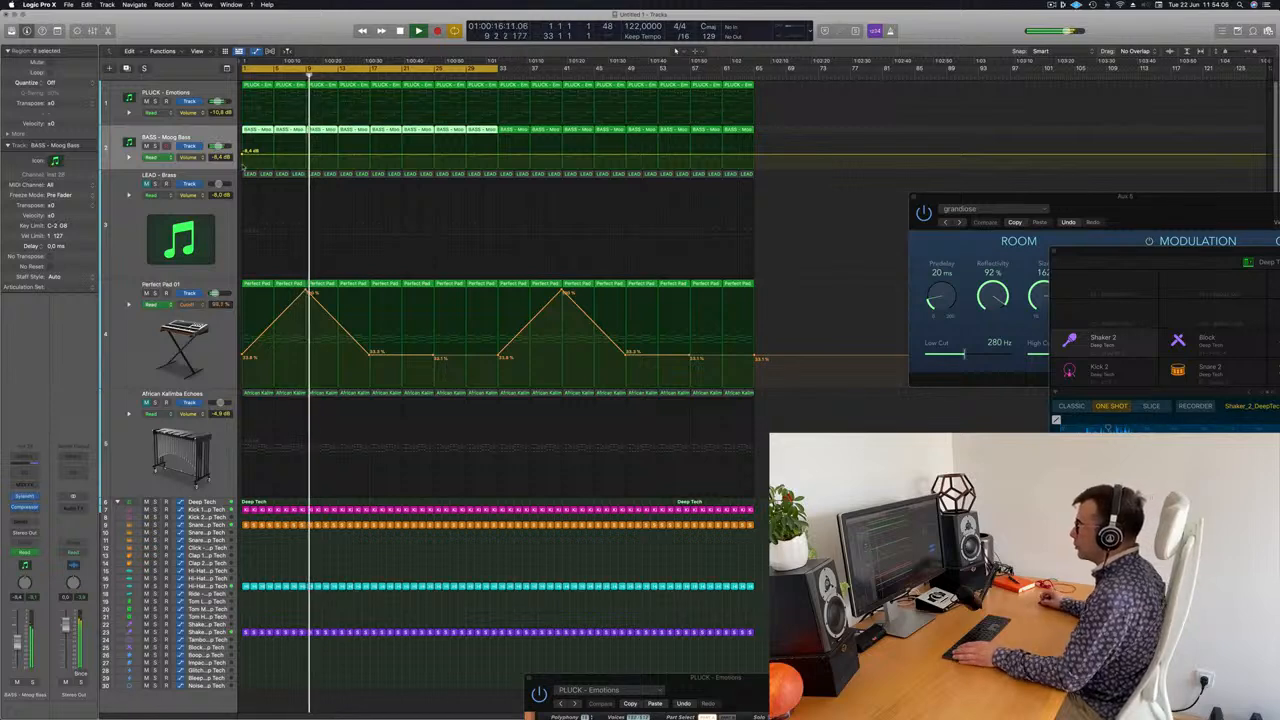
click(420, 266)
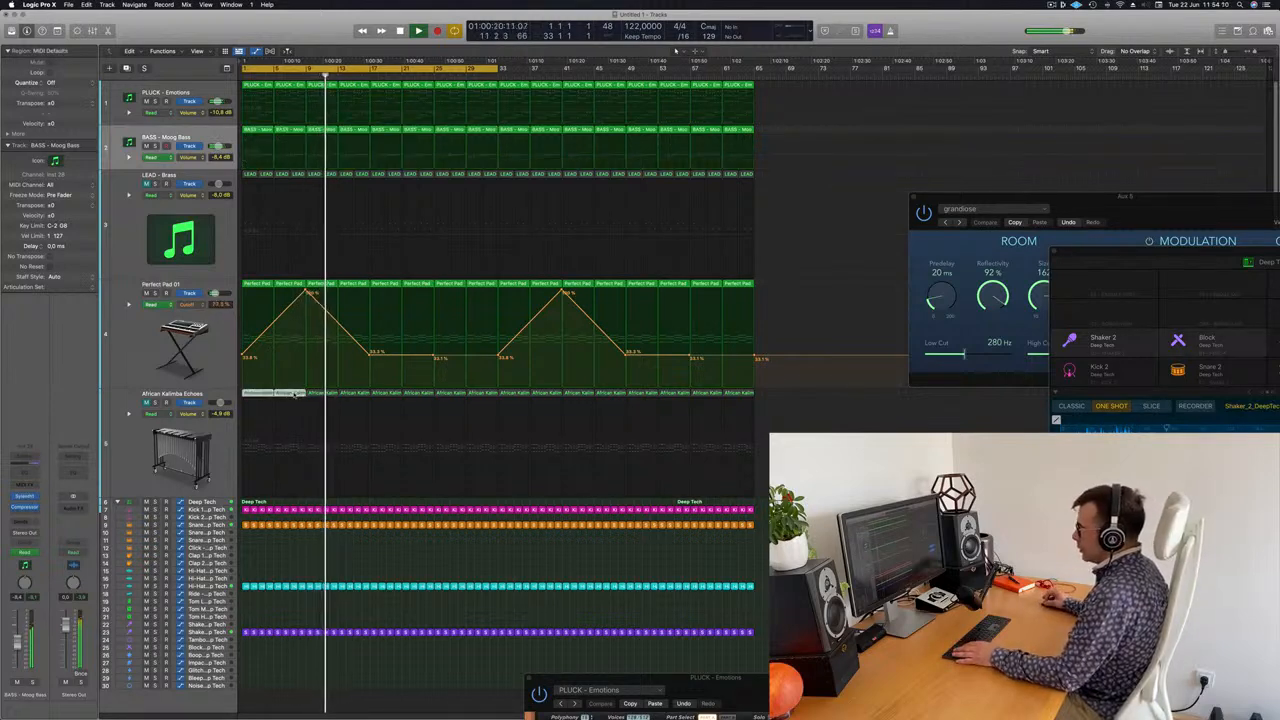
Delete the kalimba regions between bars 1 and 17 and between bars 33 and 45, and unmute the kalimba track
drag(244, 395, 357, 397)
key(Delete)
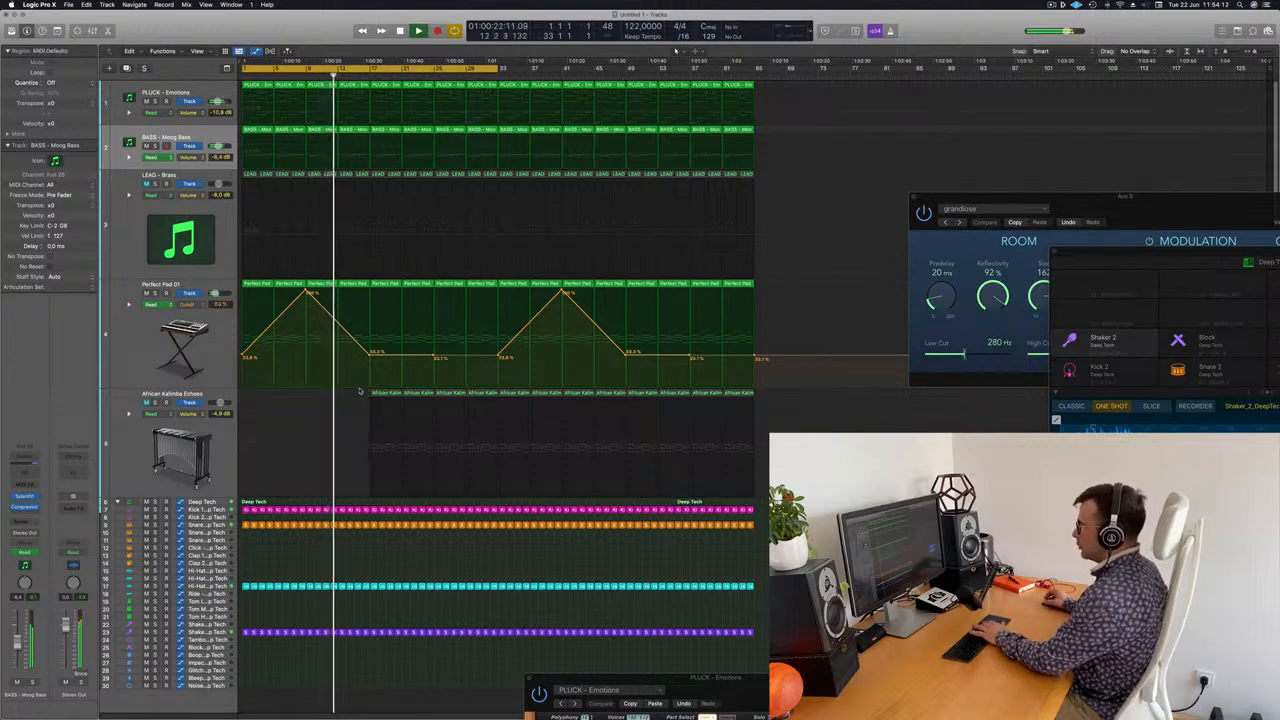
click(146, 402)
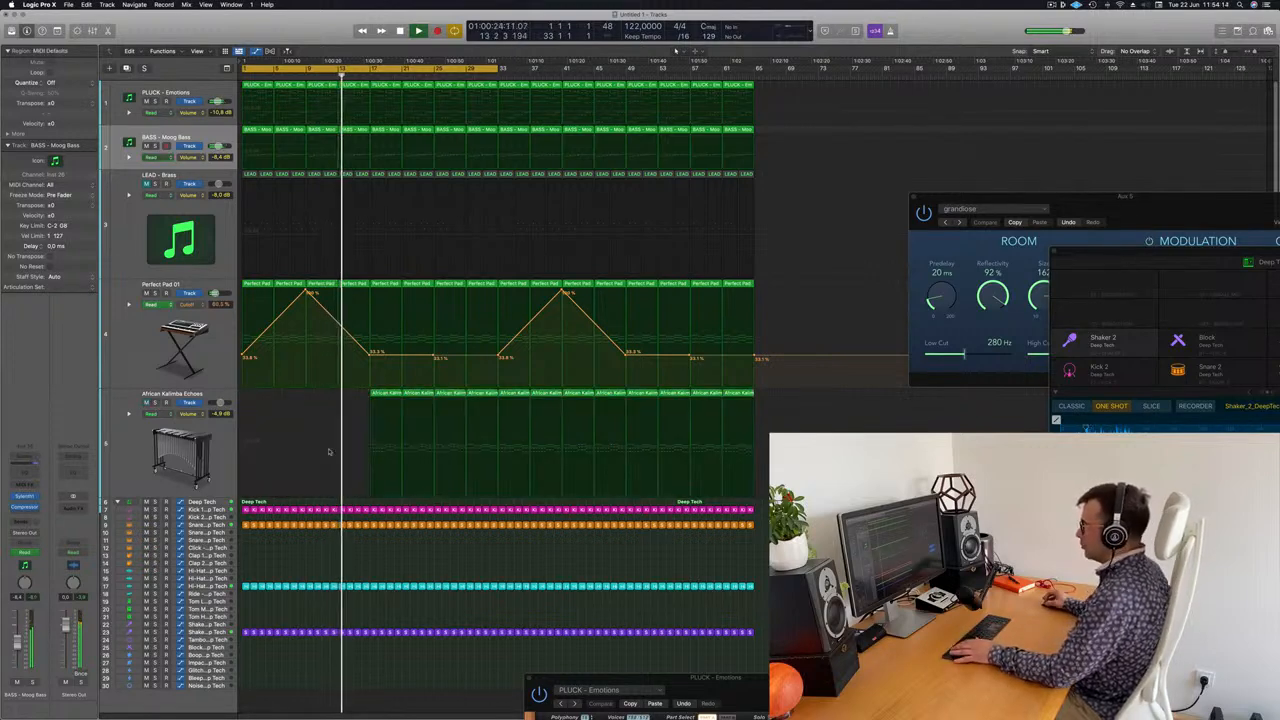
click(514, 393)
key(Delete)
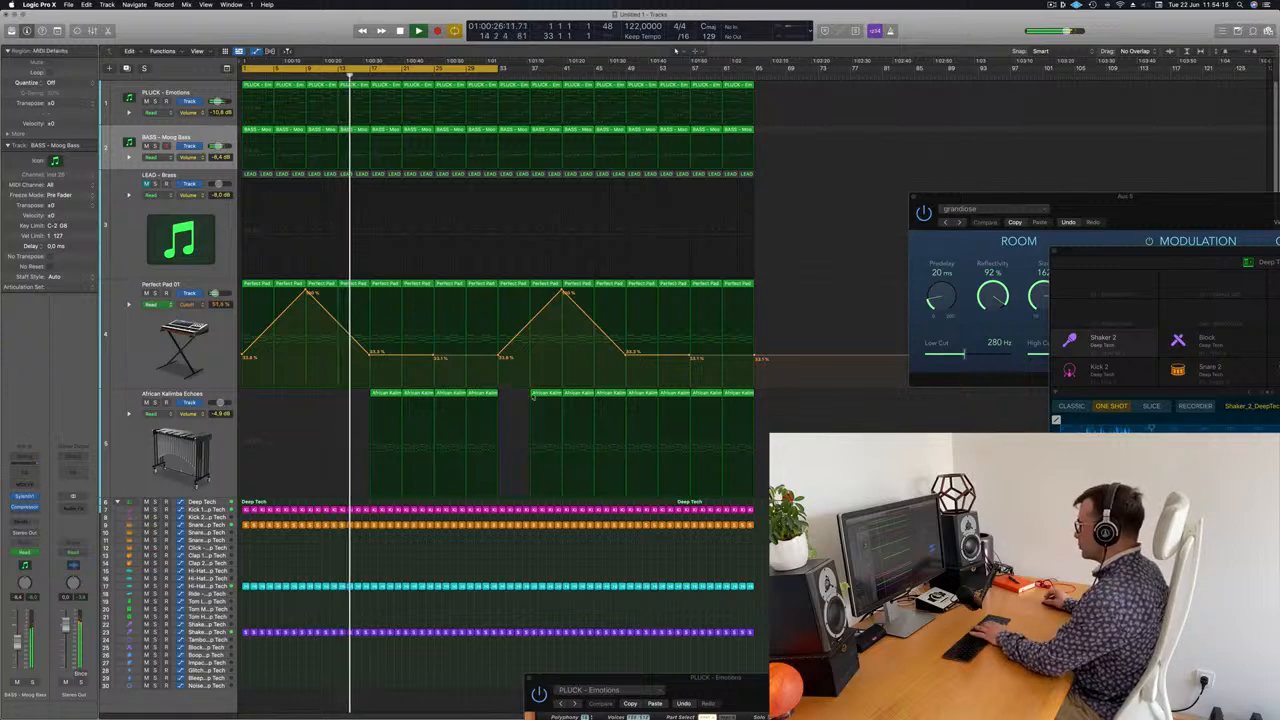
key(Delete)
key(Delete)
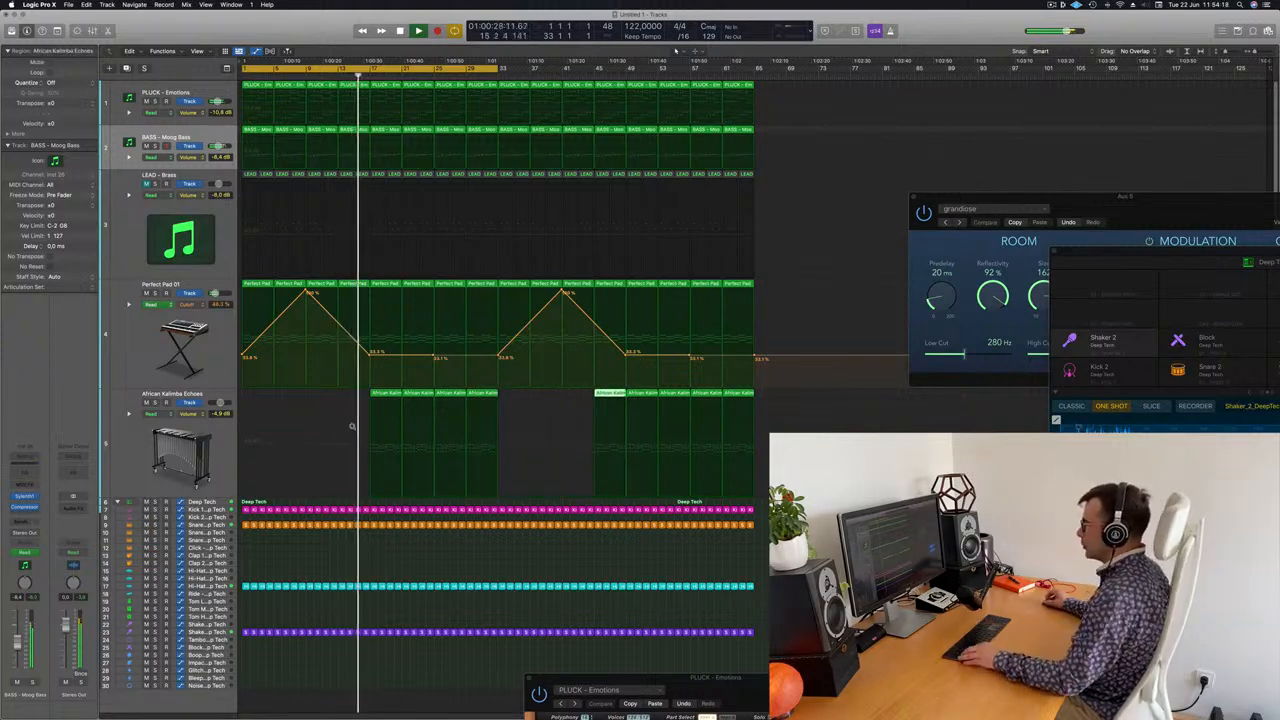
Restart playback from about bar 11 to hear the lead-in to the kalimba's entry at bar 17
key(super+Right)
key(super+Right)
key(super+Right)
key(super+Right)
key(super+Right)
key(super+Right)
scroll(543, 466, left, 10)
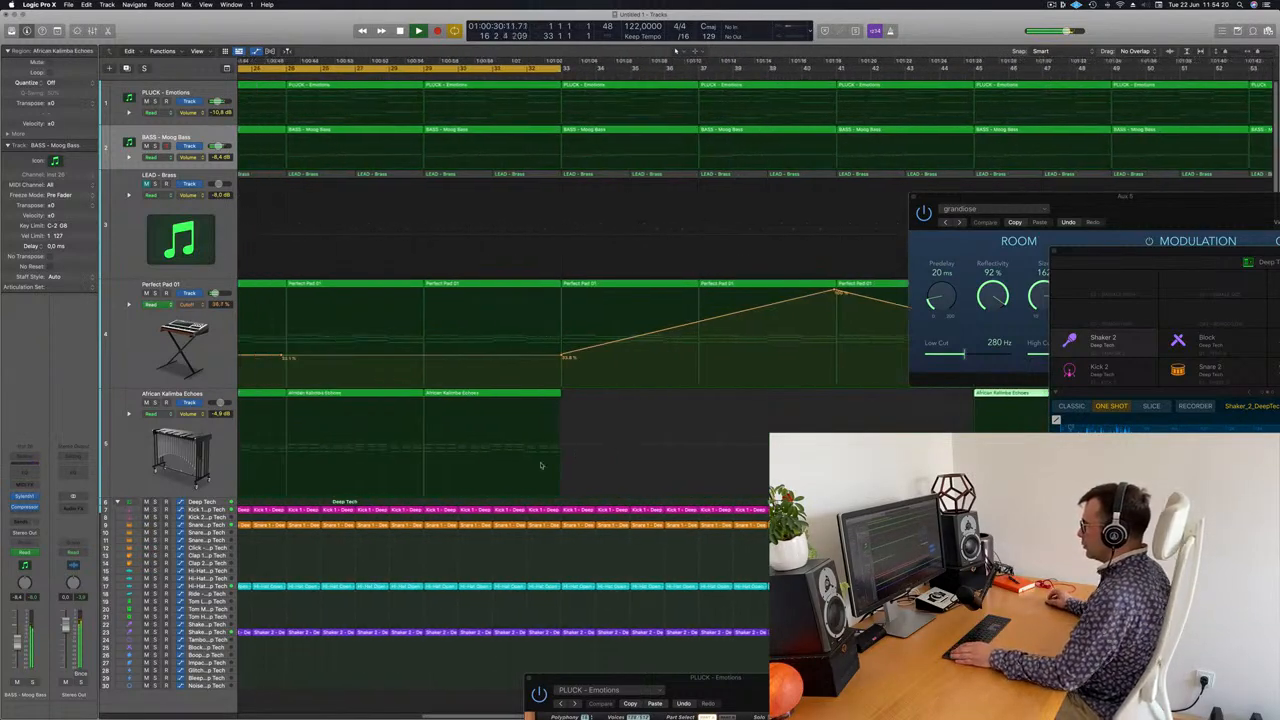
scroll(546, 468, left, 7)
key(super+Left)
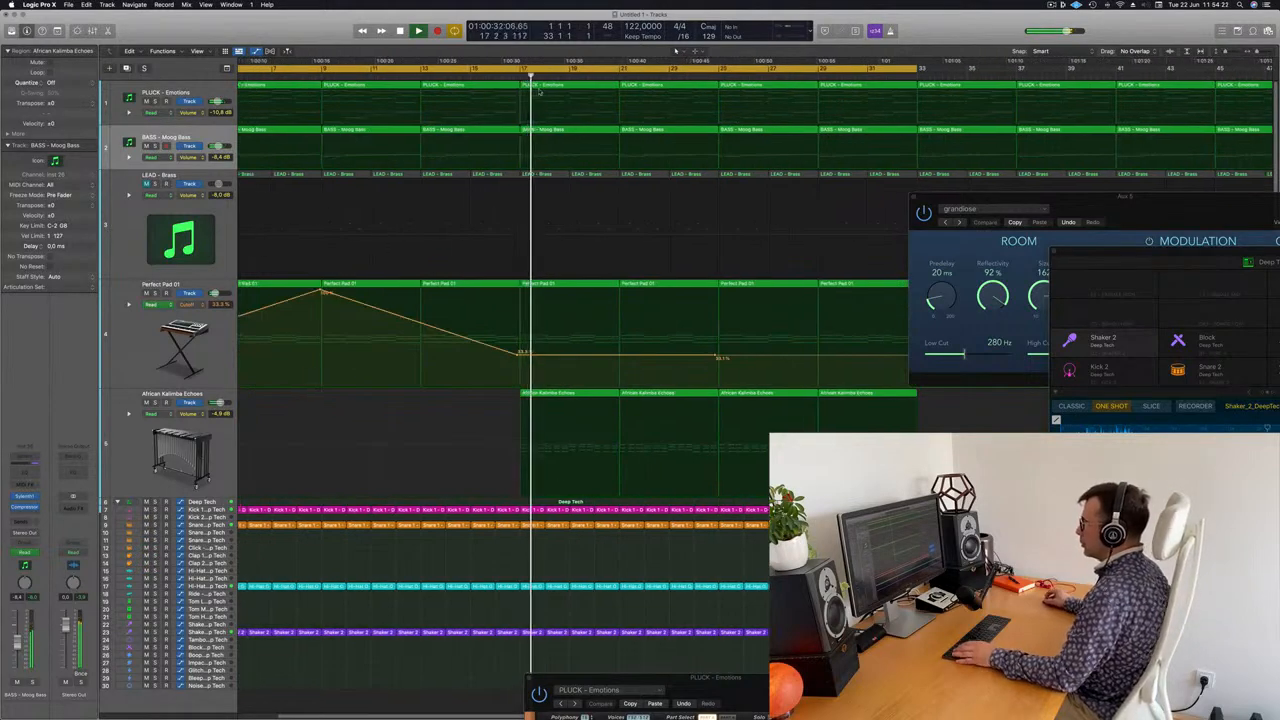
click(375, 74)
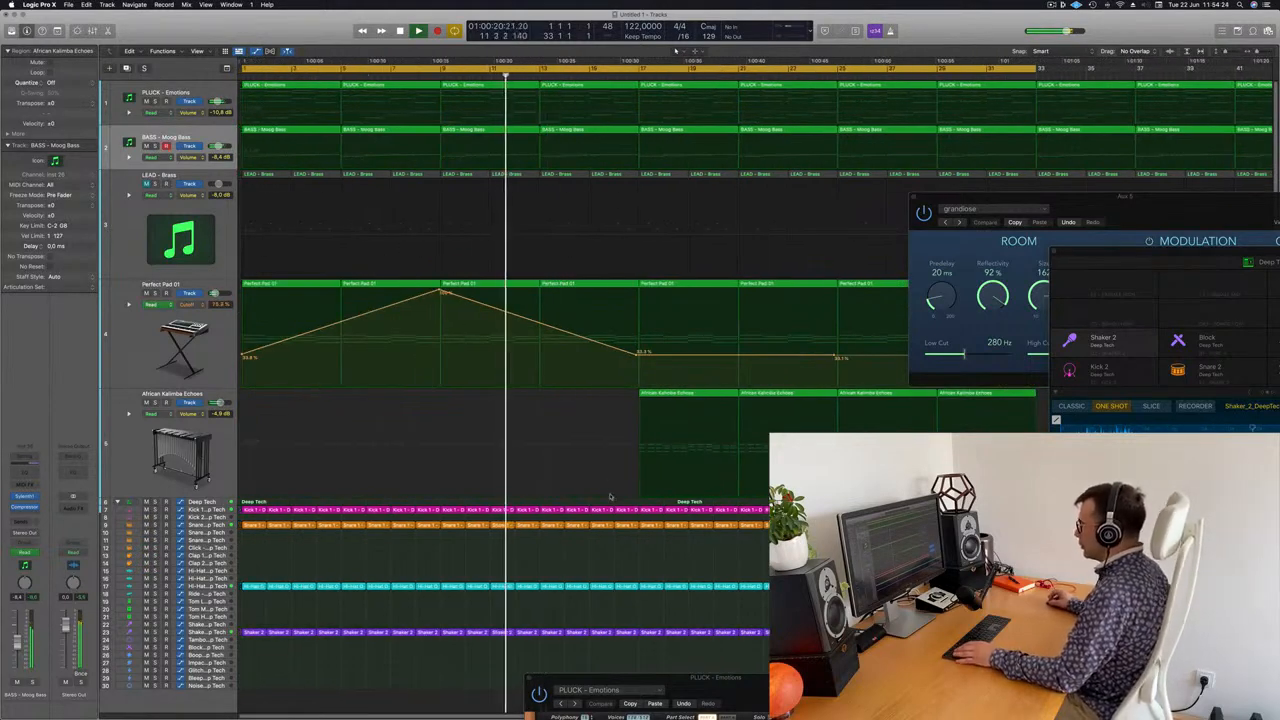
Make a drum break before bar 17 by deleting bar 16's snare, hi-hat and shaker regions and removing the second half of its kick
key(super+Left)
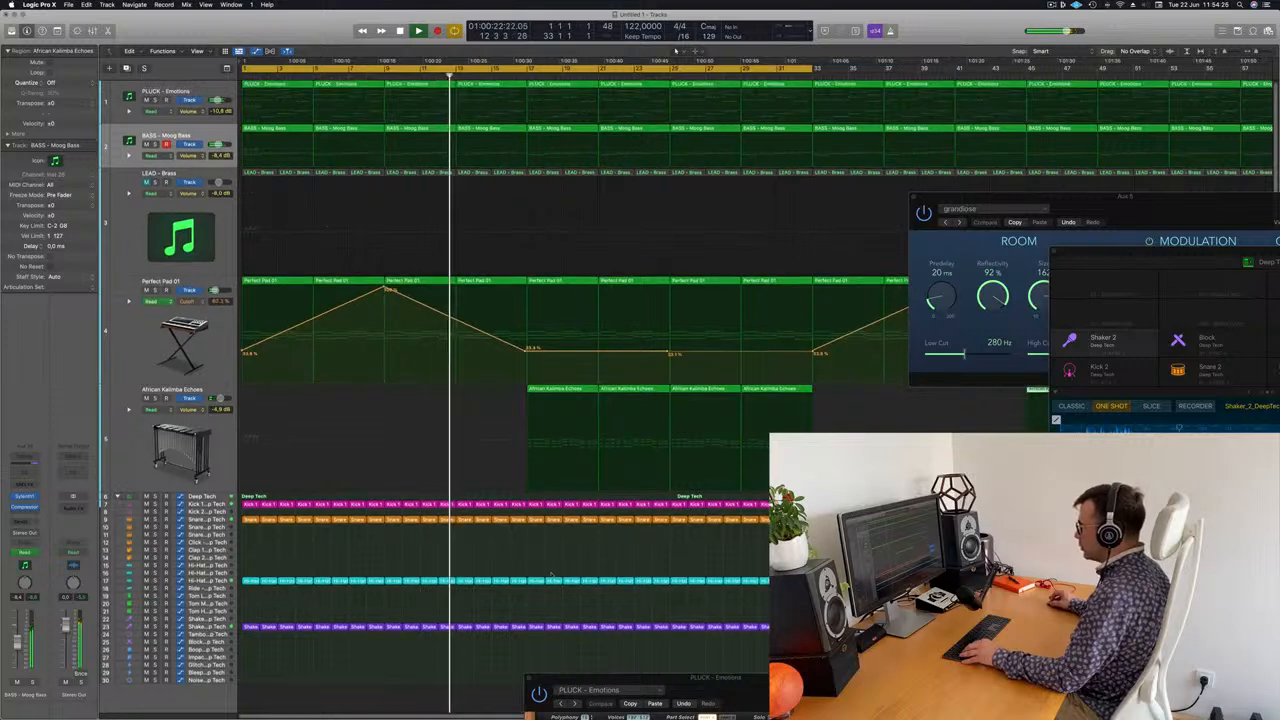
drag(515, 642, 520, 522)
key(Delete)
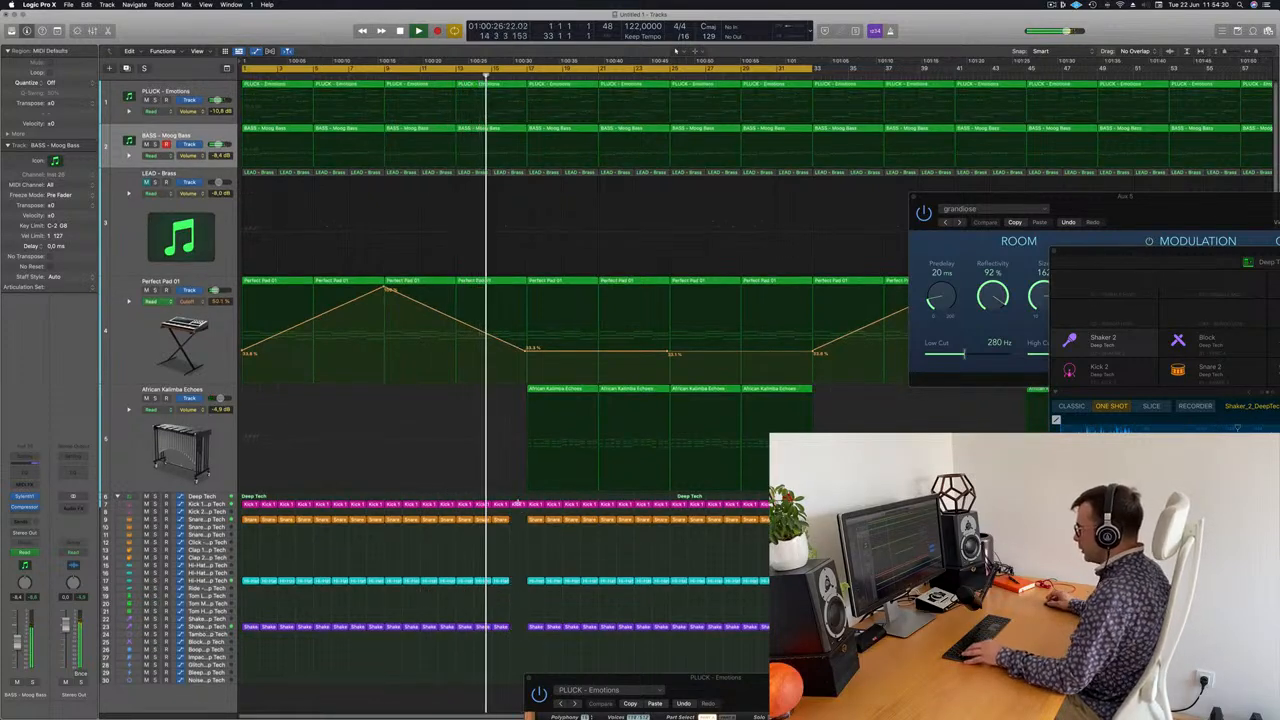
click(518, 509)
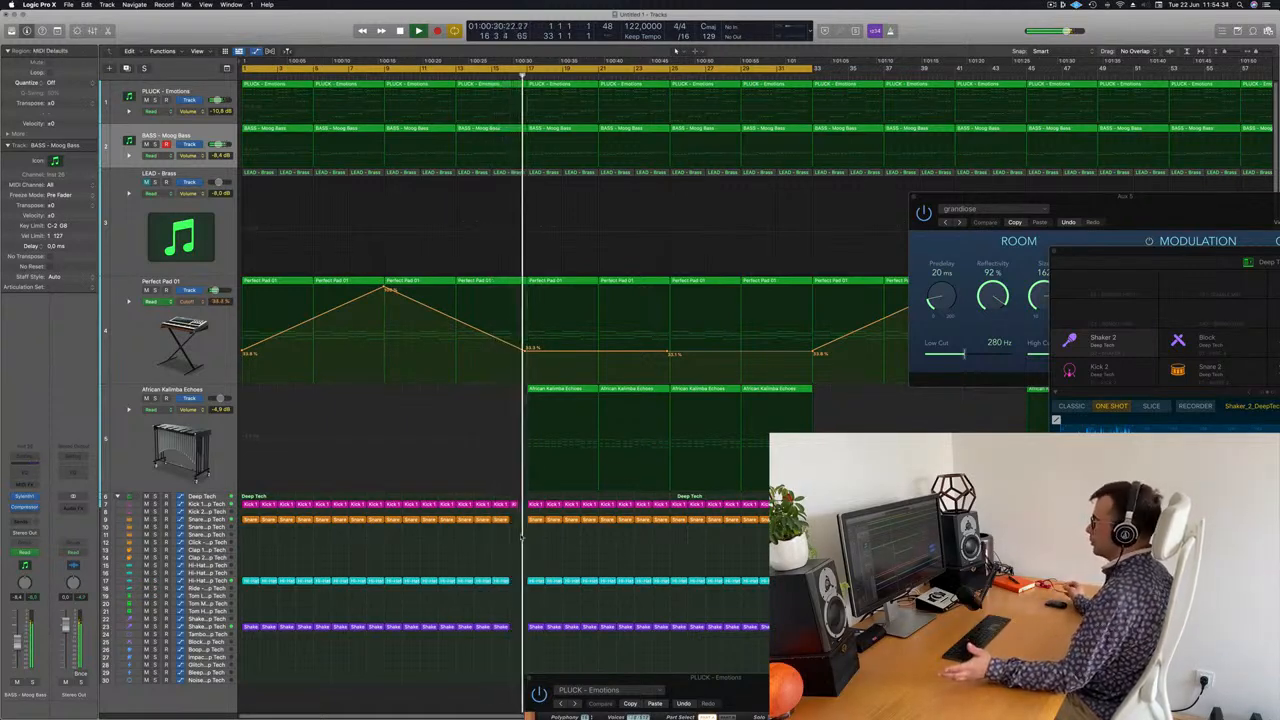
Lower the kalimba track's volume to about -6.2 dB and extend the cycle range to bar 65
scroll(505, 544, down, 5)
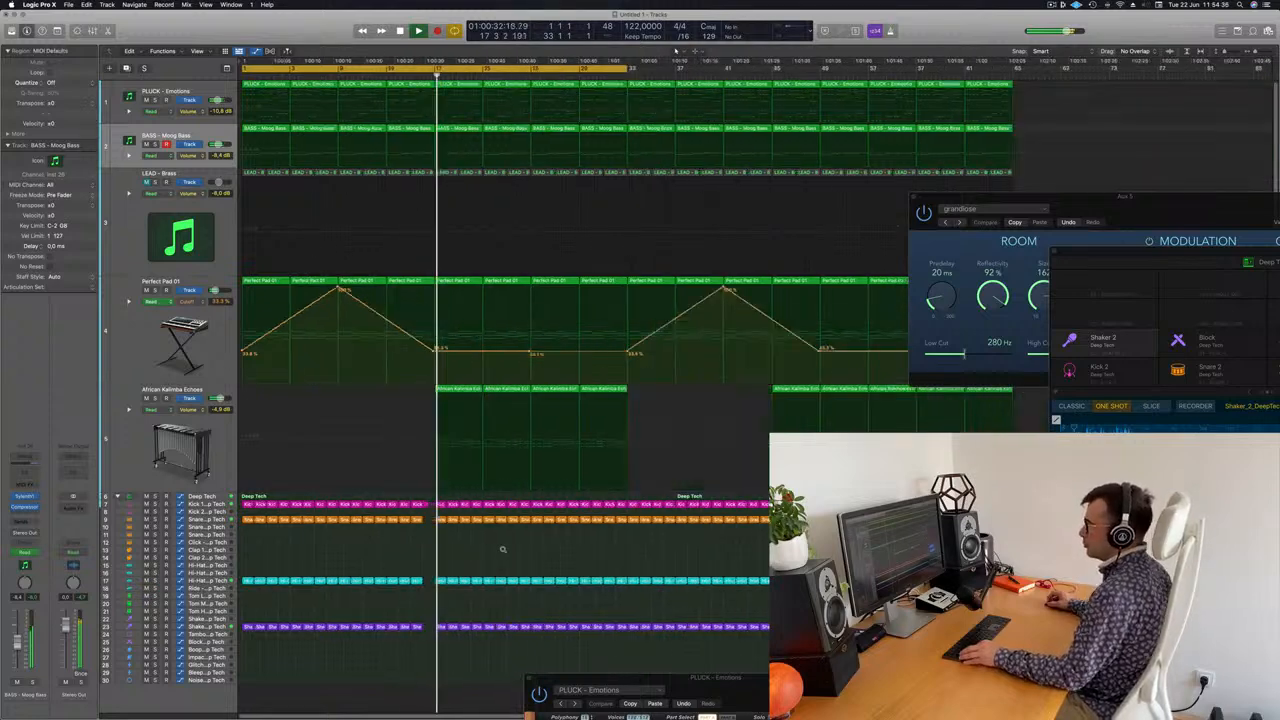
click(165, 450)
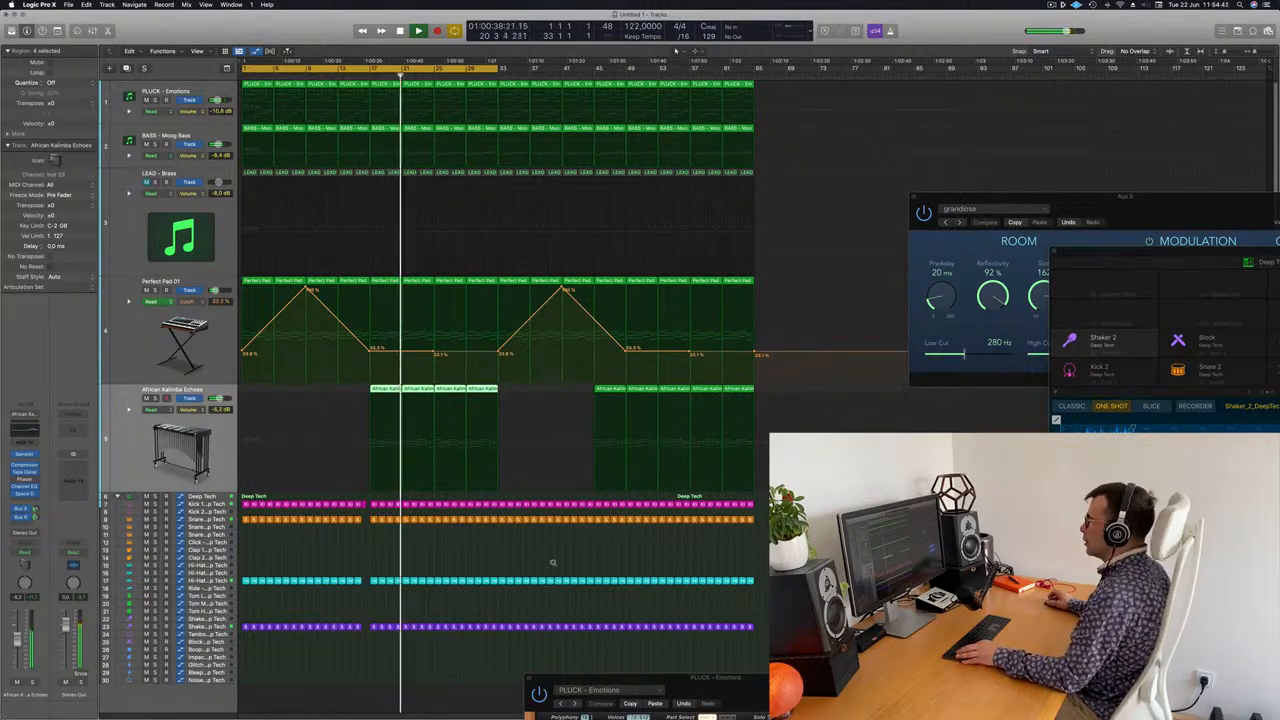
scroll(553, 564, up, 4)
scroll(560, 555, down, 3)
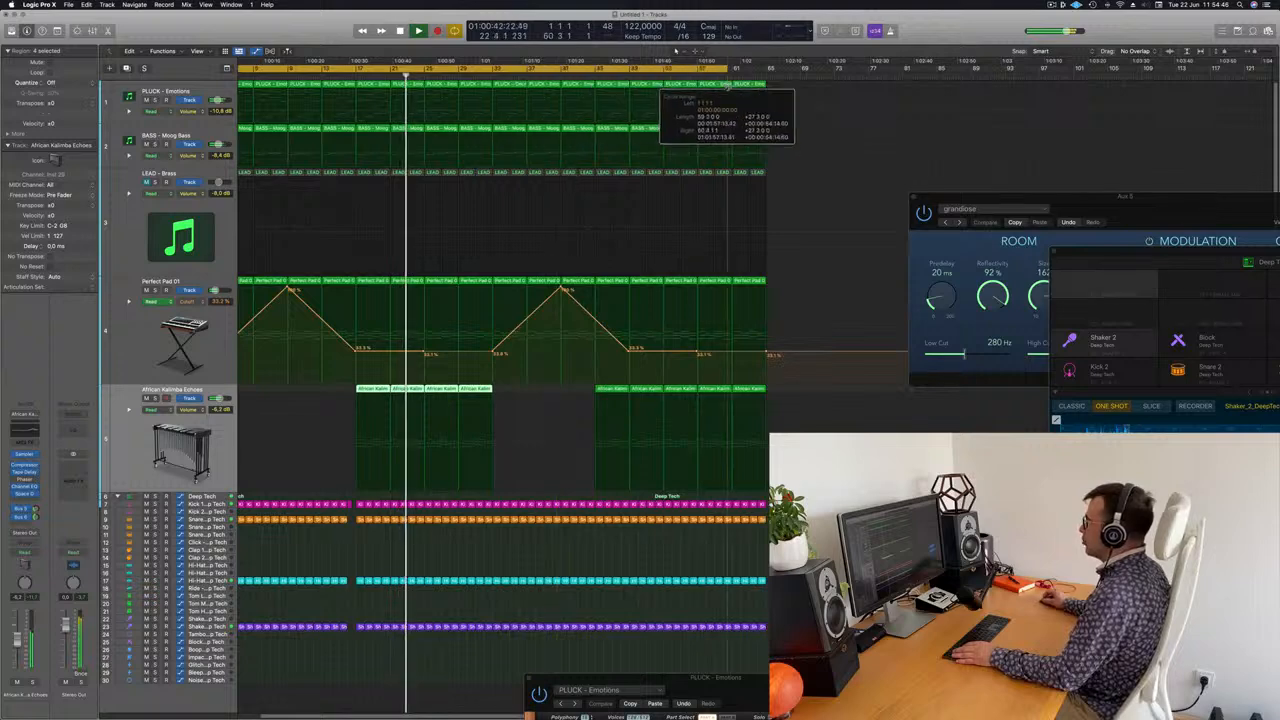
scroll(265, 172, down, 1)
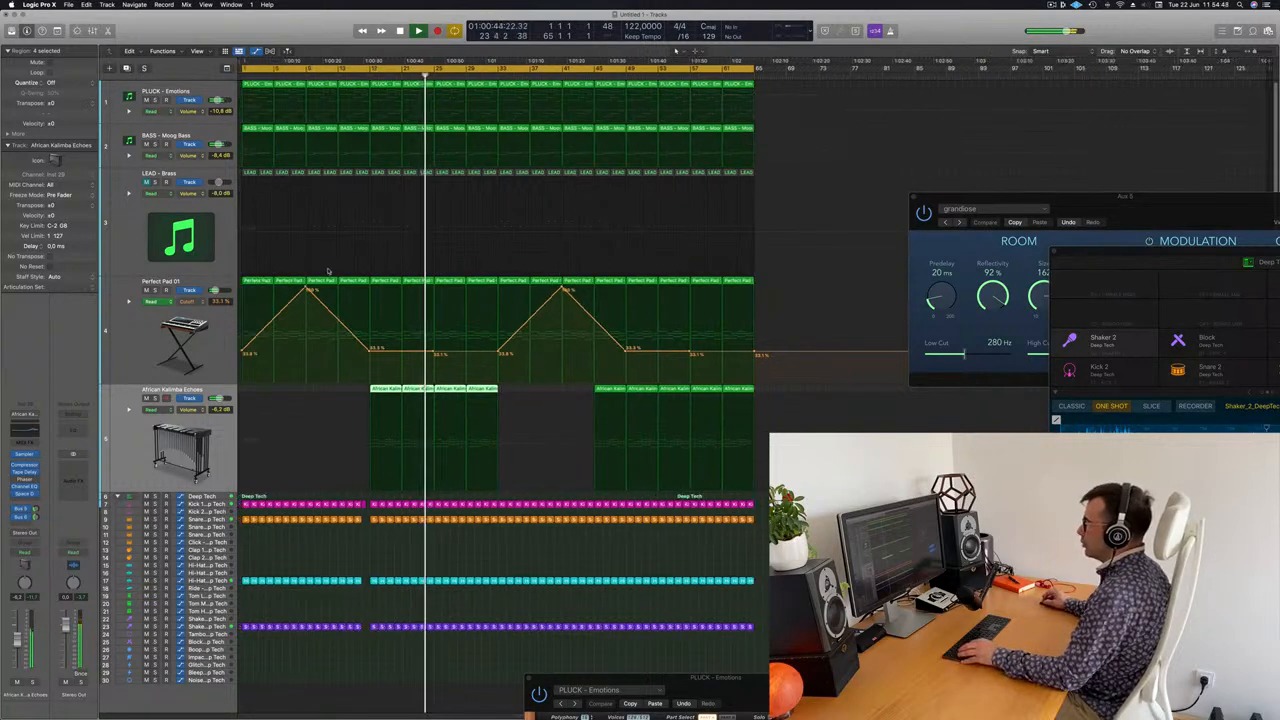
Delete the brass lead regions before bar 33 and the snare, hi-hat and shaker regions between bars 33 and 45
drag(238, 175, 485, 180)
key(Delete)
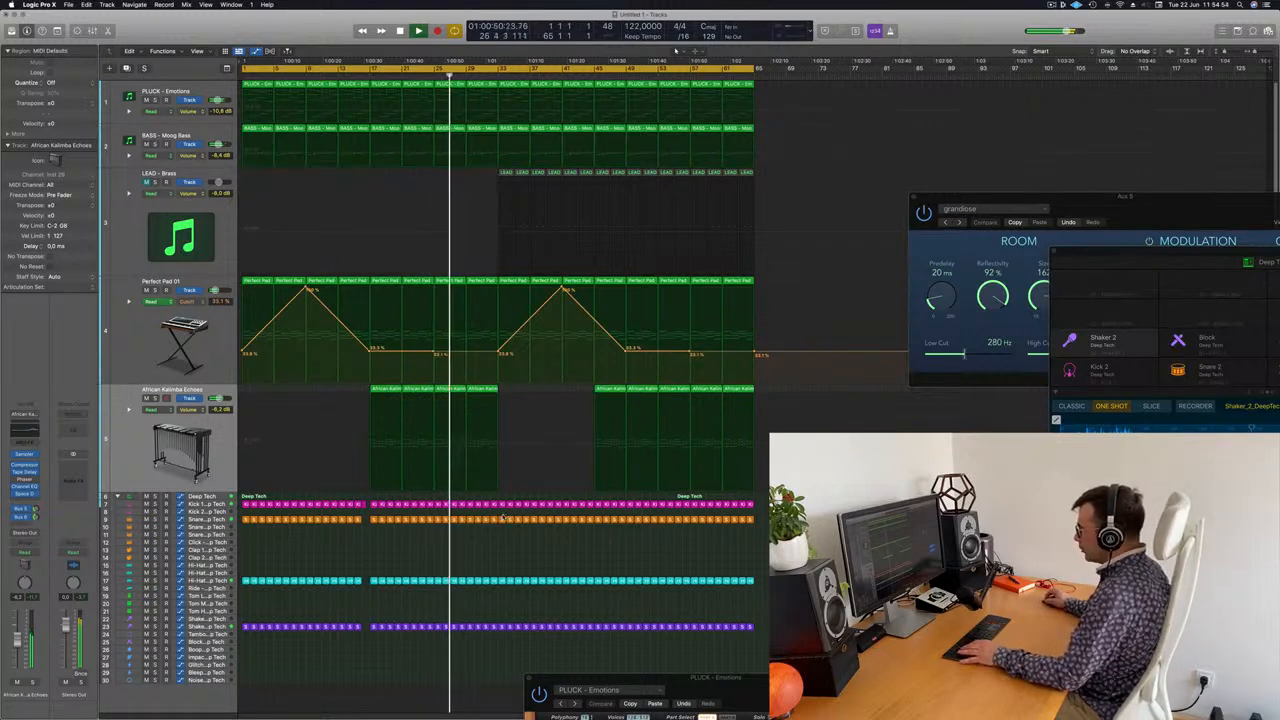
drag(502, 515, 587, 648)
key(Delete)
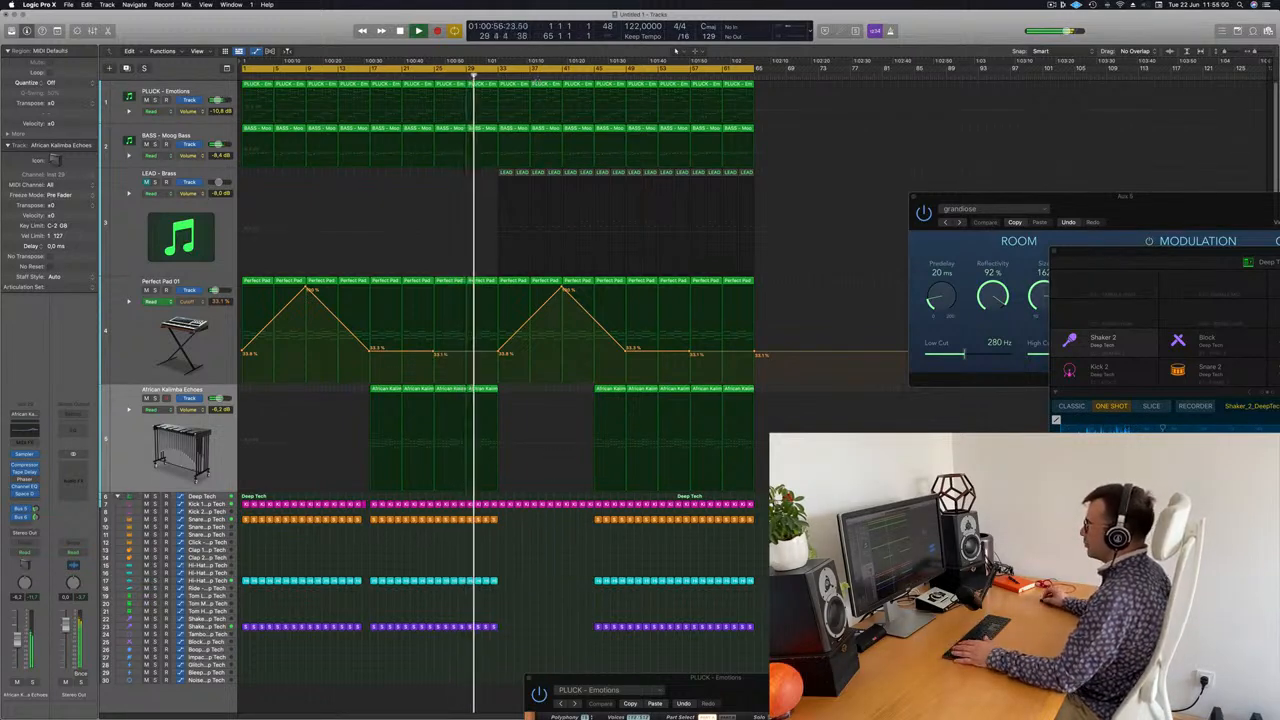
Delete the two pluck regions between bars 33 and 41
click(519, 85)
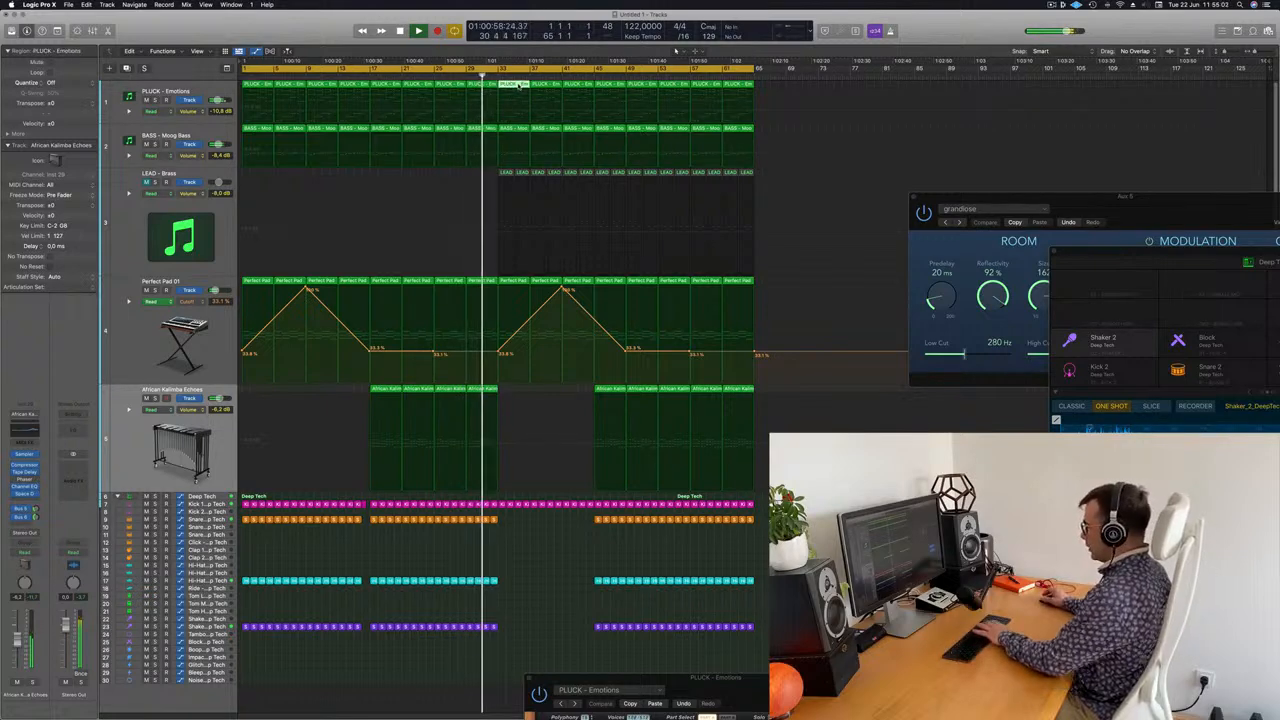
key(Delete)
click(548, 85)
key(Delete)
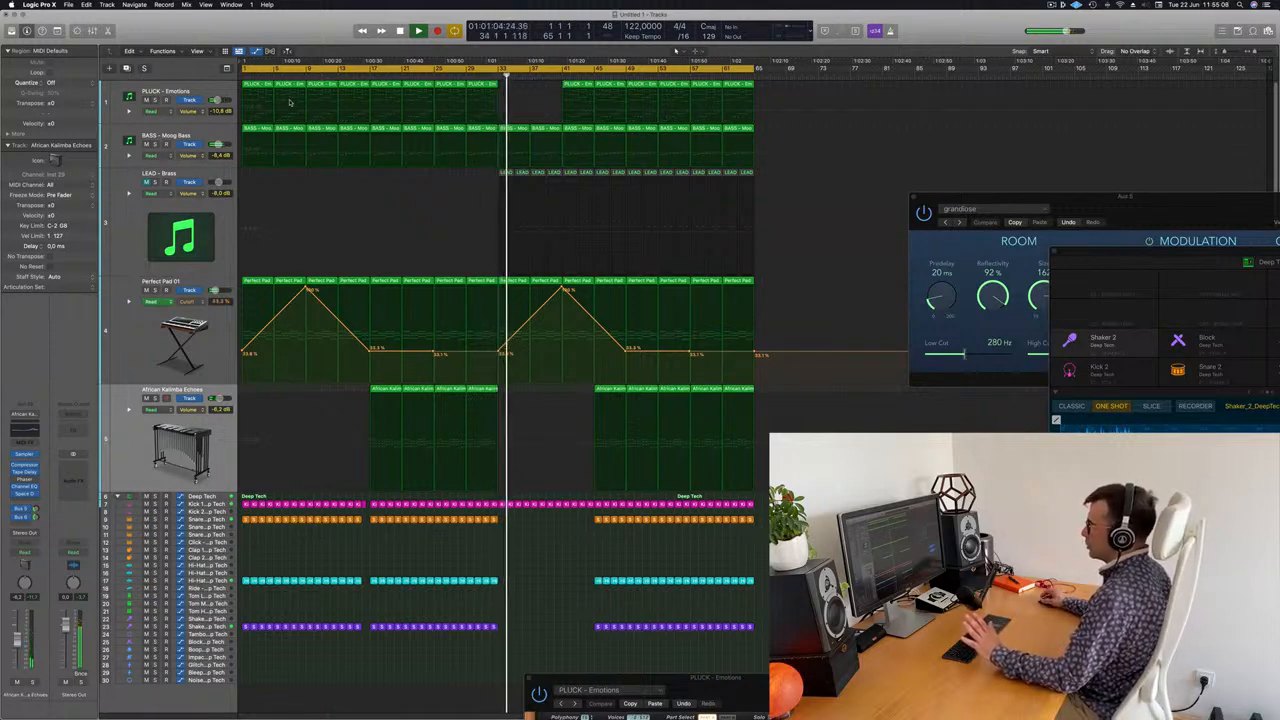
Unmute the brass lead track, restart playback just before bar 33 and select the lead track
click(147, 182)
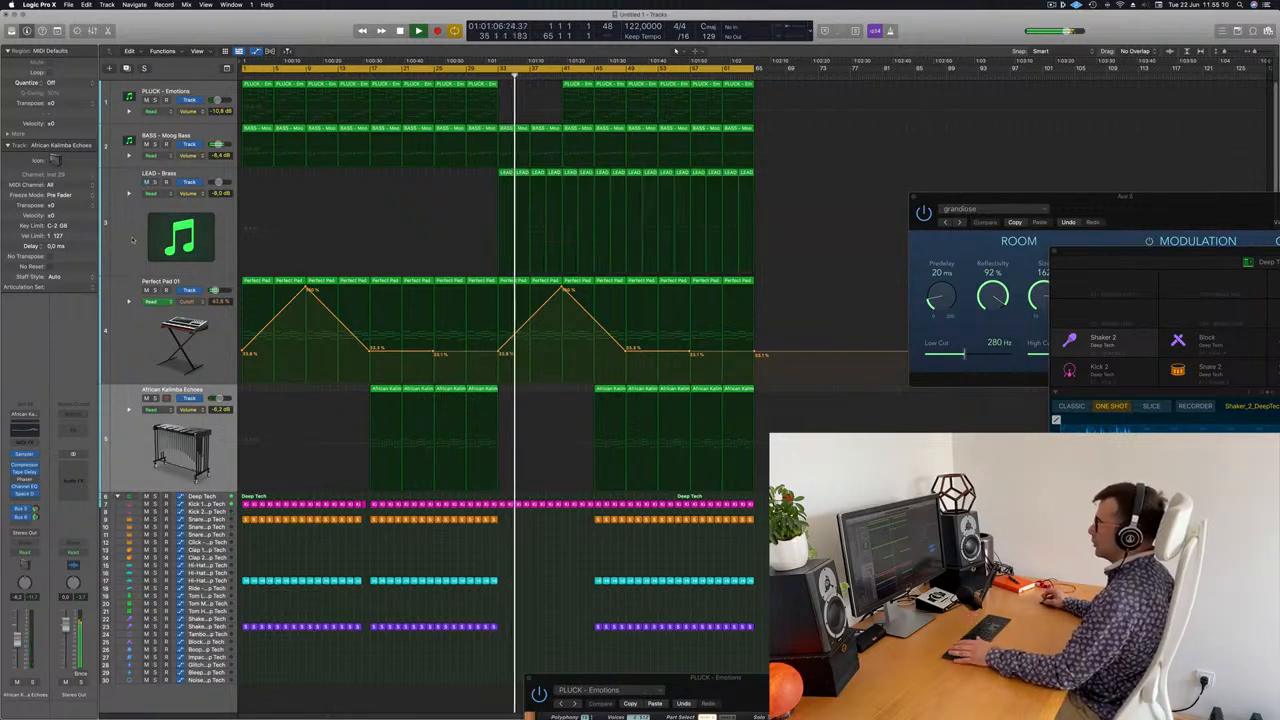
click(490, 76)
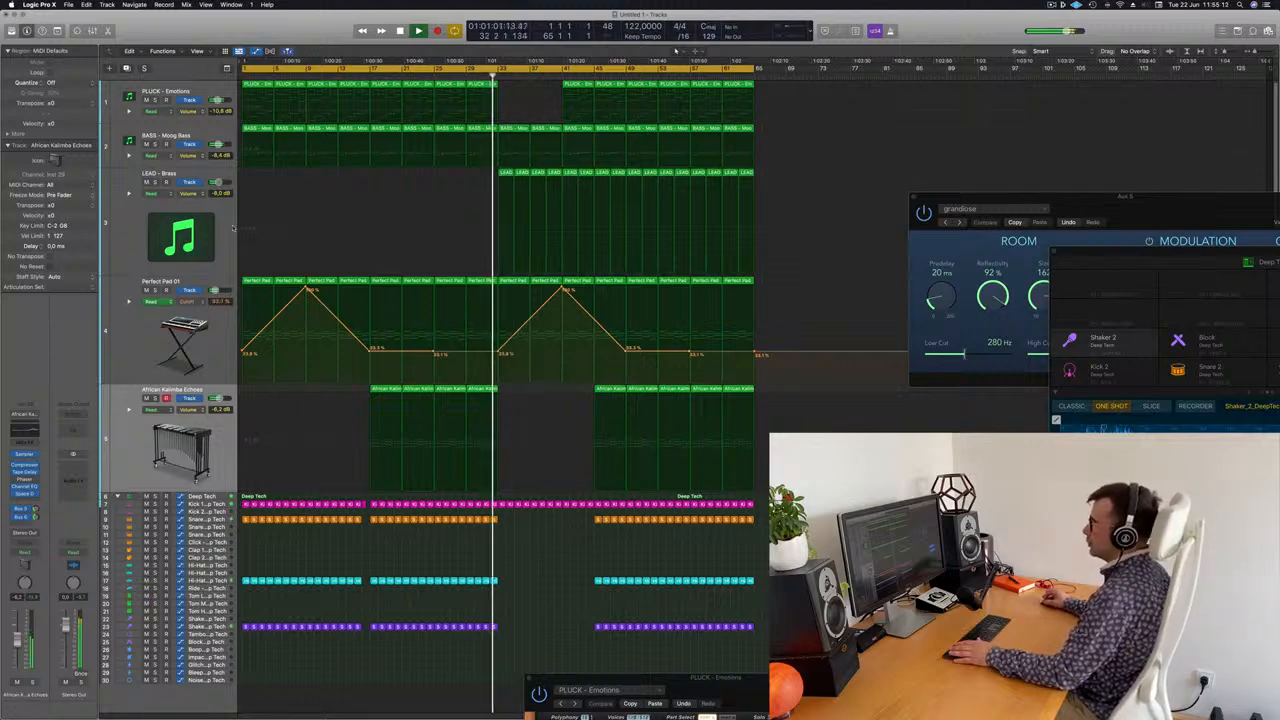
click(228, 230)
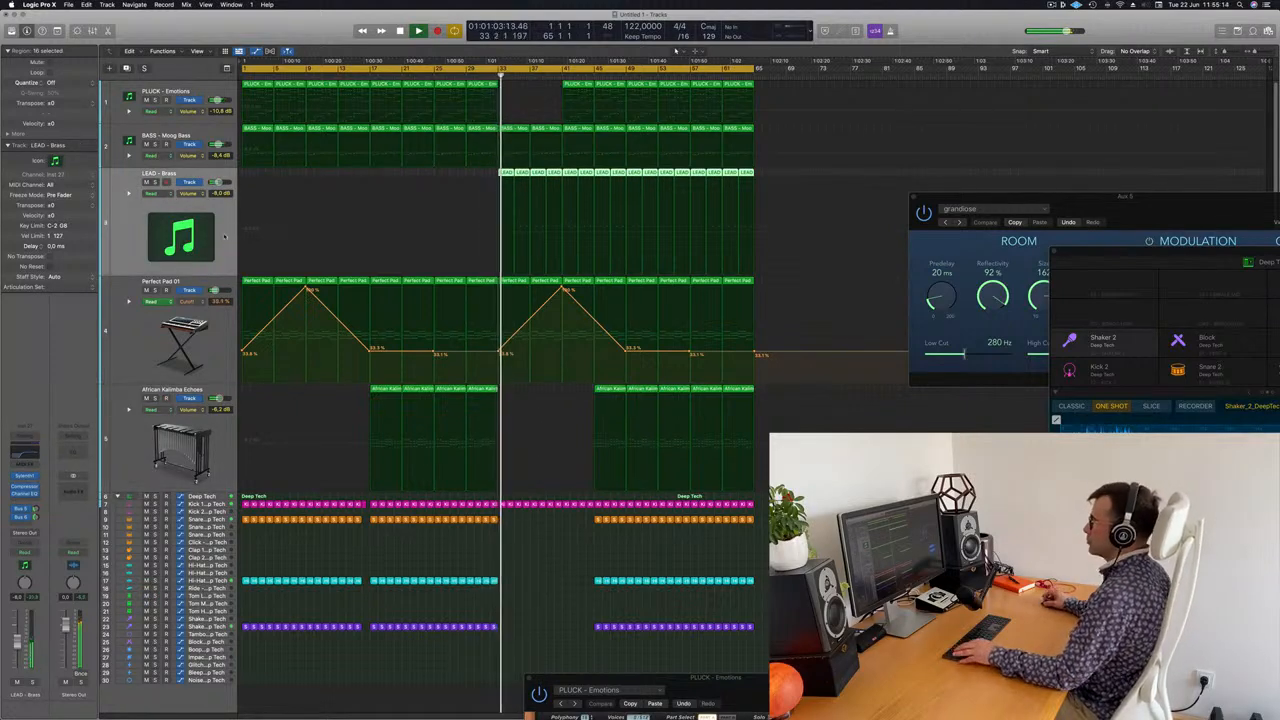
Save the project as EP242 in the Logic folder and restart playback from about bar 29
key(super+shift+s)
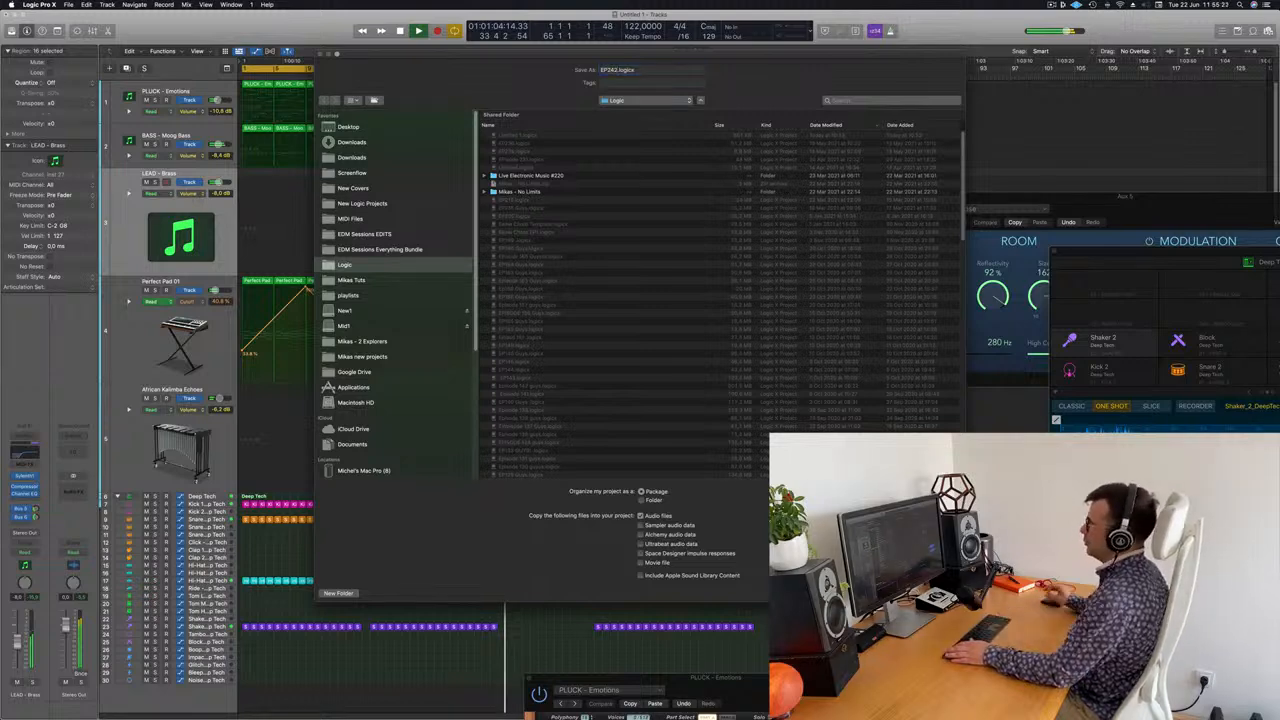
key(Return)
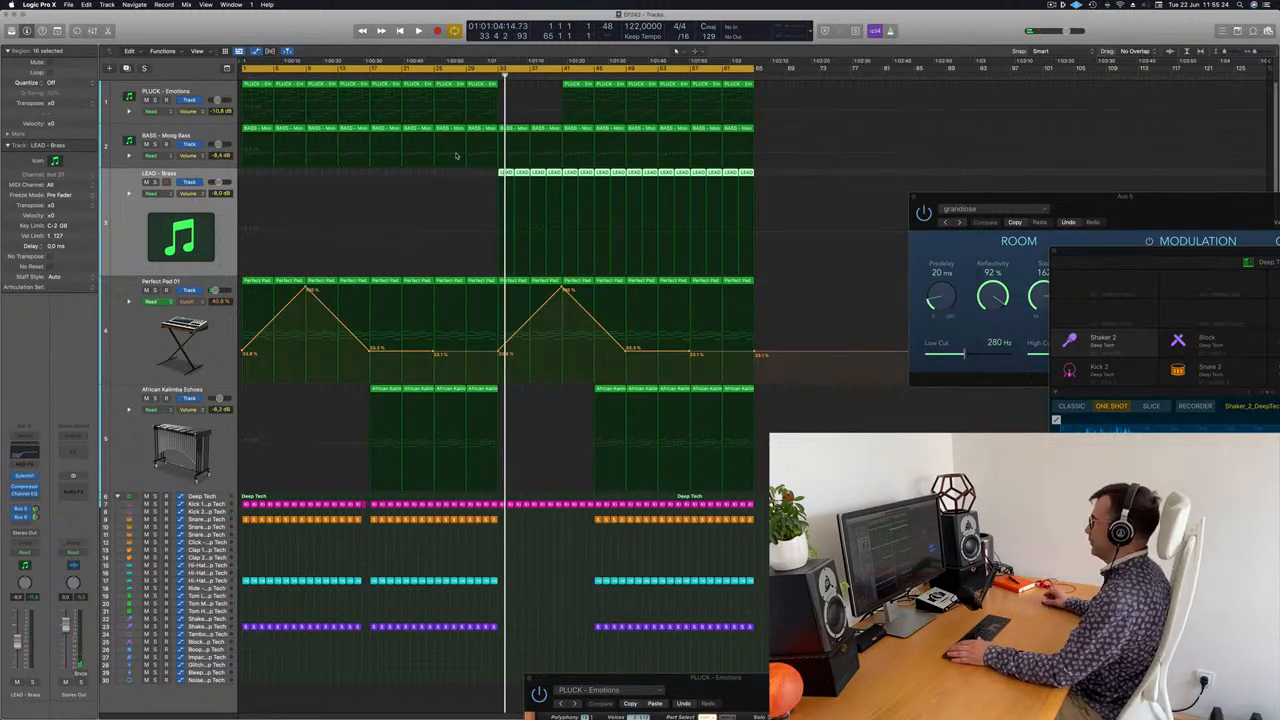
key(space)
click(468, 75)
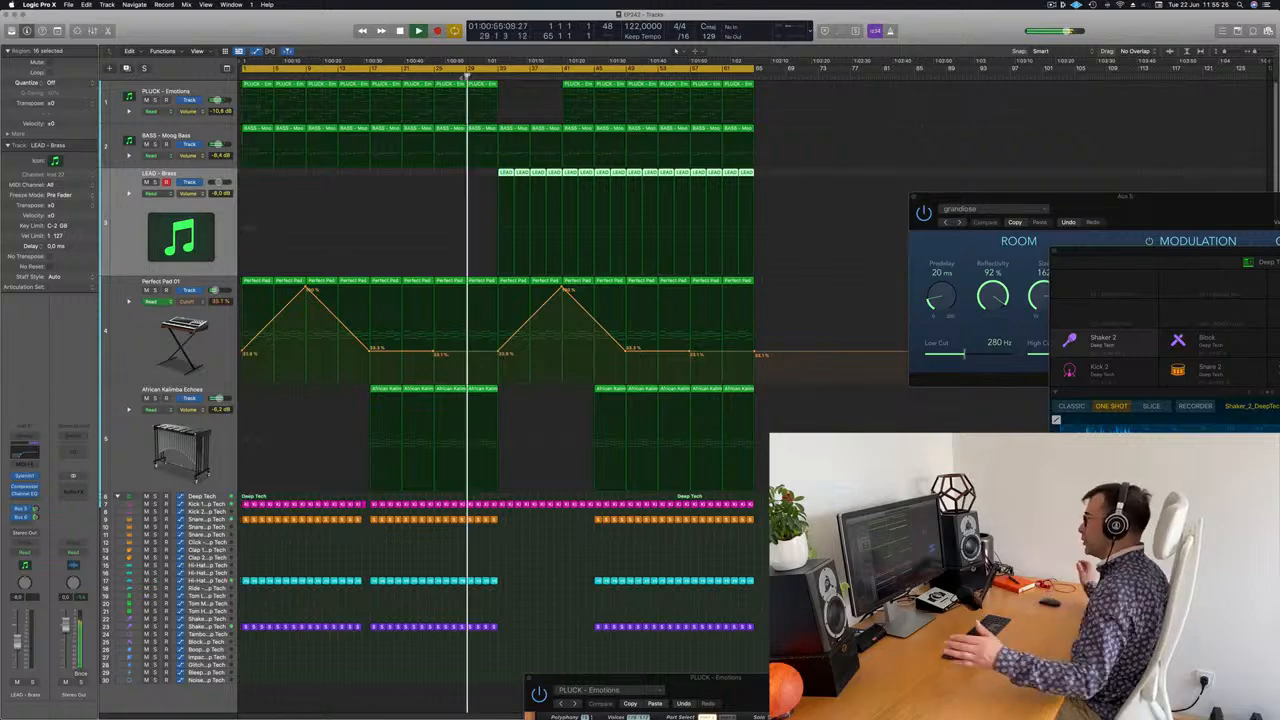